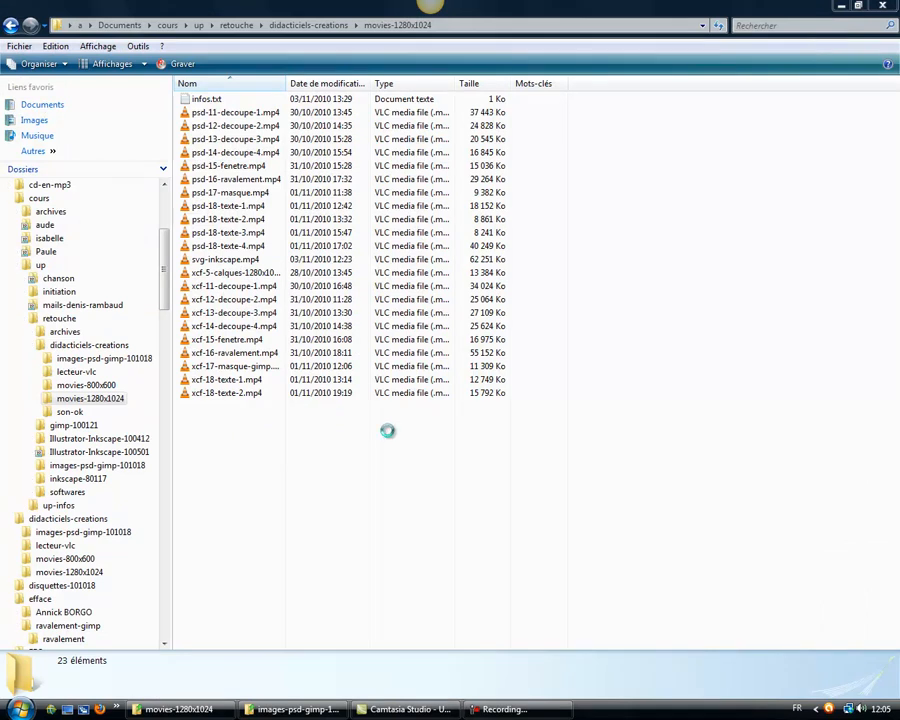
- Set the new document's default units to mm in the document properties
click(436, 24)
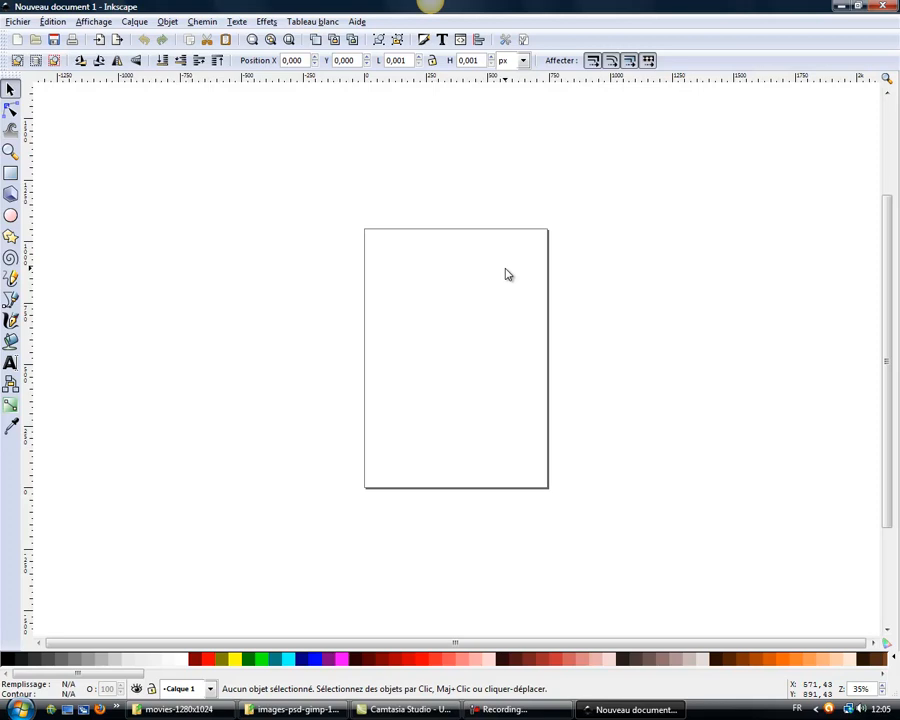
click(24, 22)
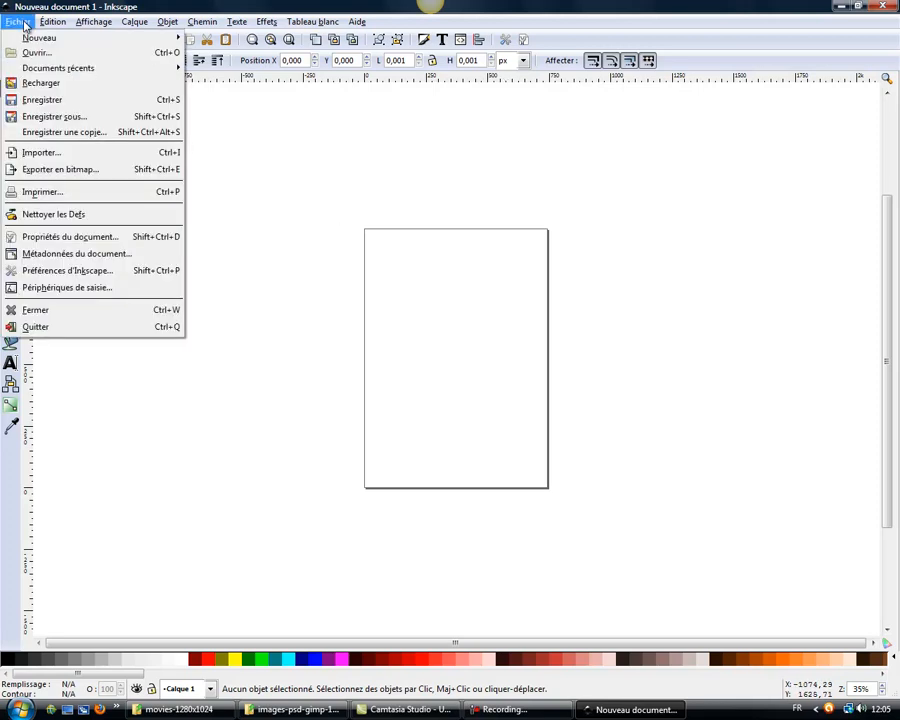
click(60, 238)
drag(587, 13, 368, 183)
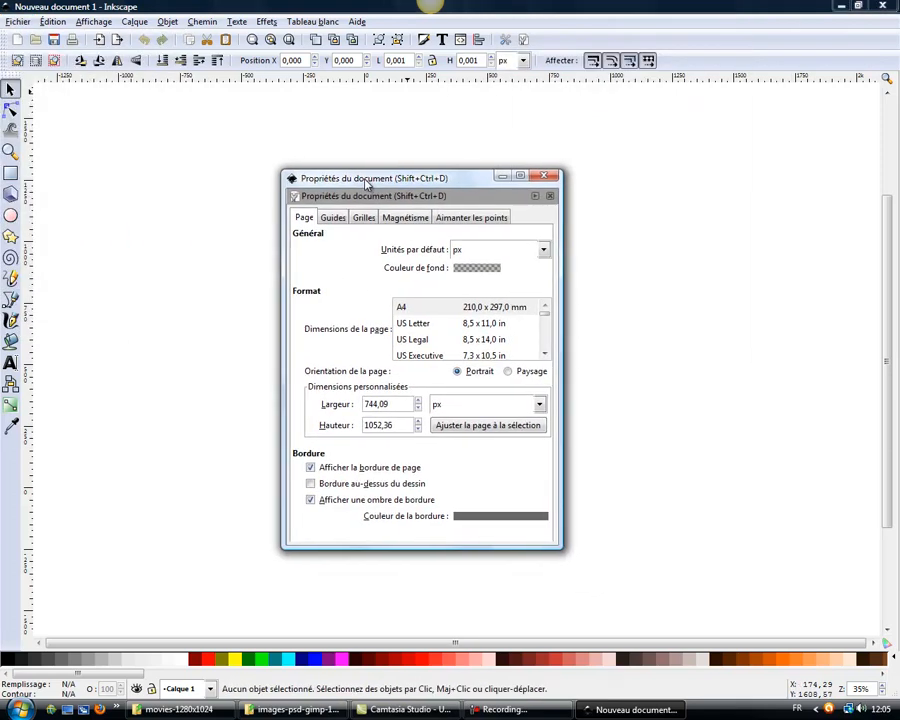
click(542, 251)
click(470, 333)
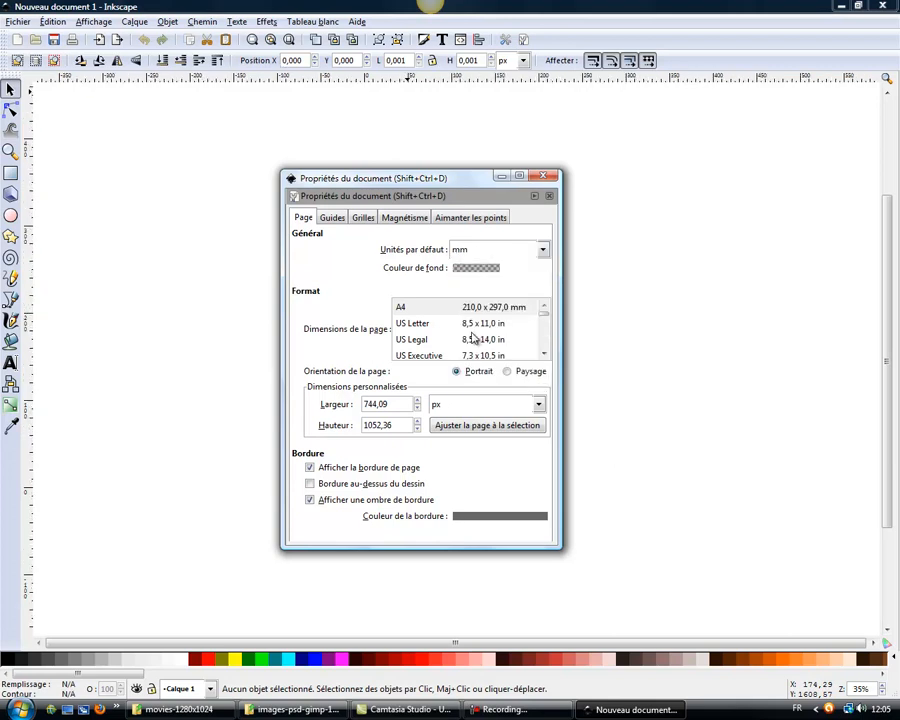
- Set the A4 page to landscape orientation (Paysage) with custom dimensions expressed in mm, and close the document properties
drag(467, 182, 683, 125)
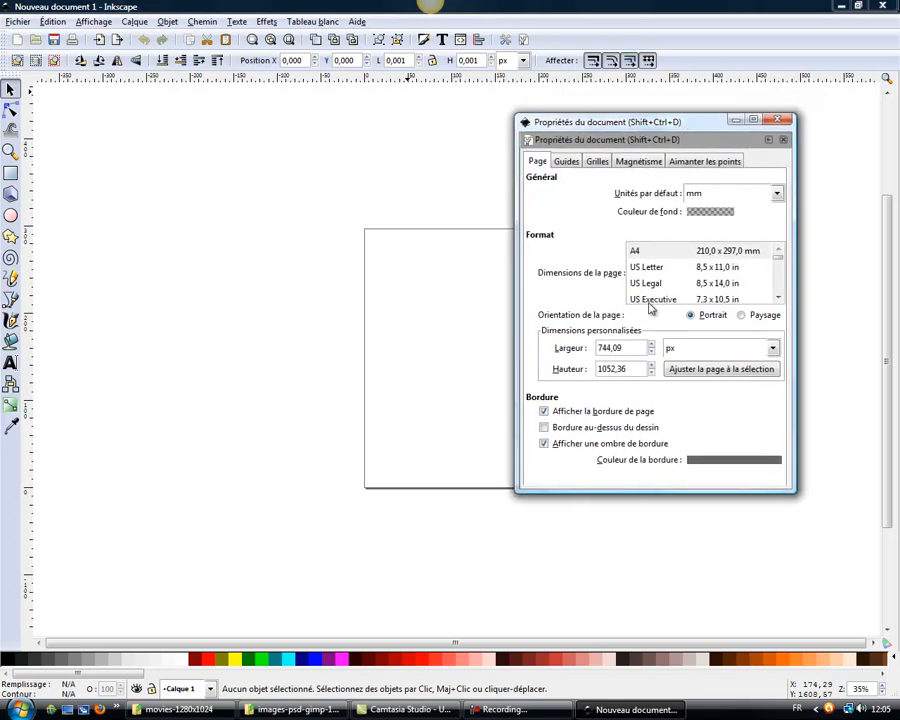
click(741, 315)
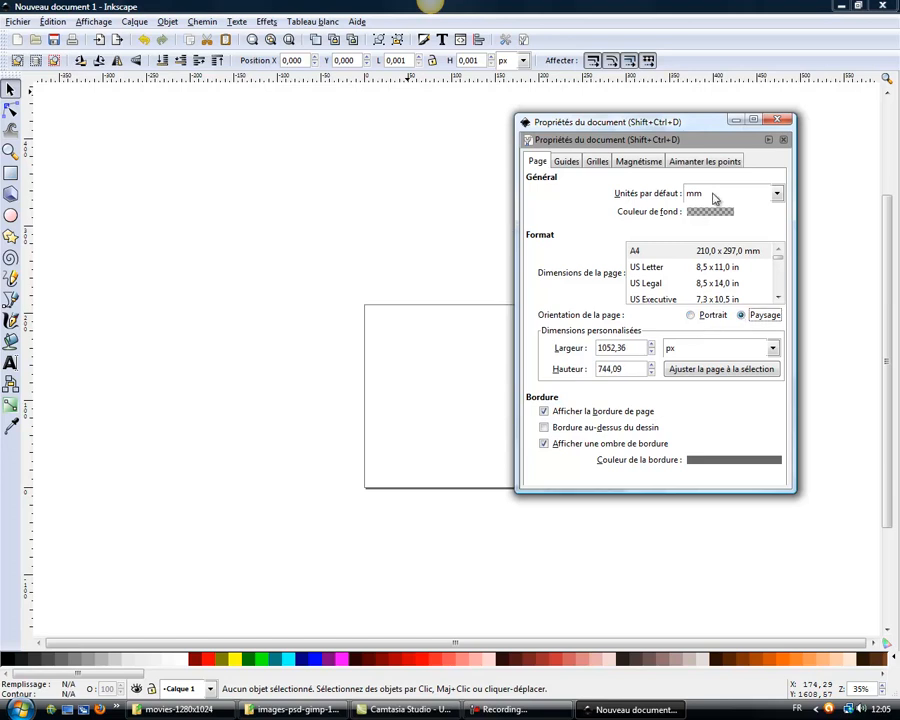
drag(711, 128, 280, 131)
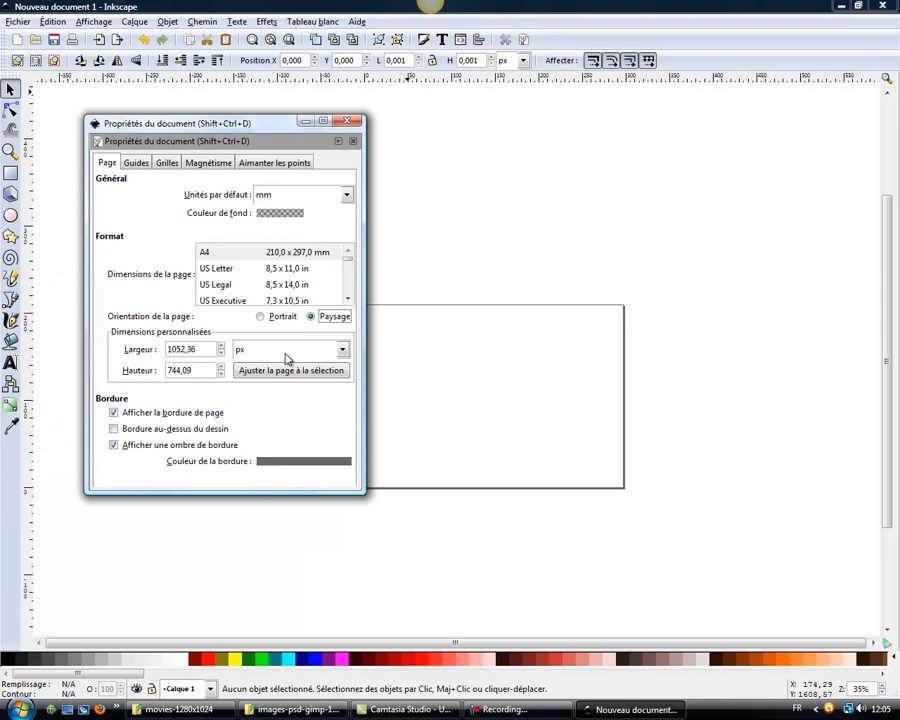
click(342, 350)
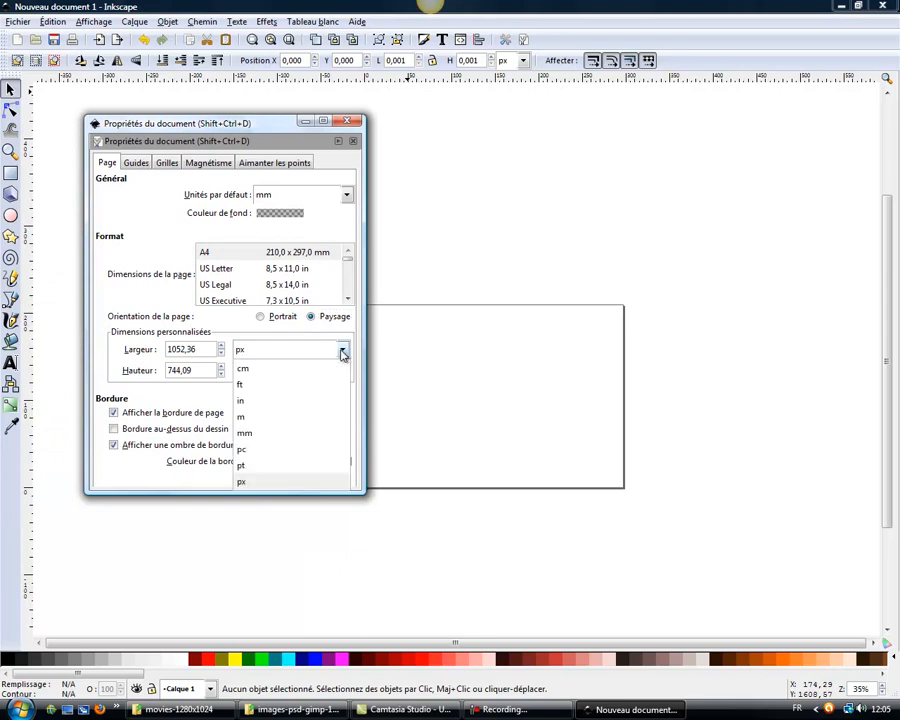
click(263, 433)
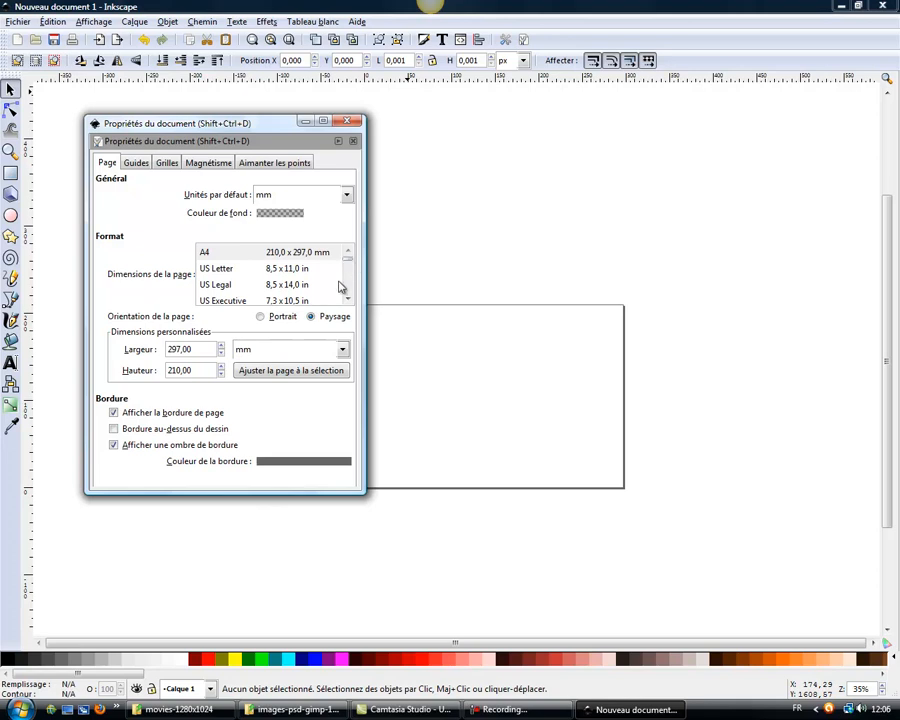
mouse_move(348, 260)
mouse_down()
mouse_move(353, 292)
mouse_move(348, 252)
mouse_up()
click(347, 122)
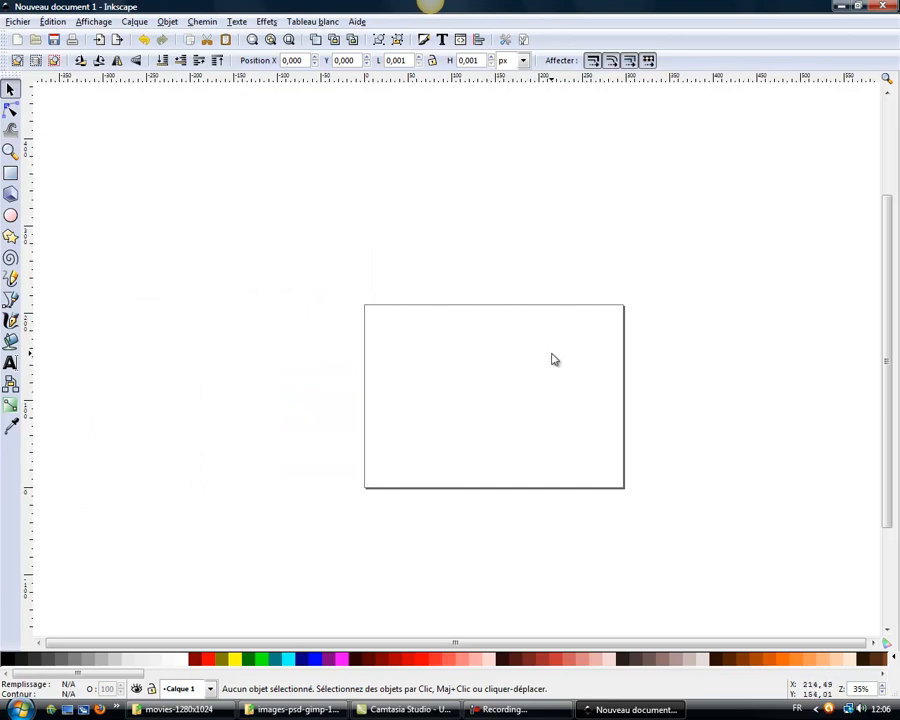
- Try zooming in and out on the page with the zoom command and the Zoom tool, and fit the whole page in the window
click(91, 22)
mouse_move(108, 37)
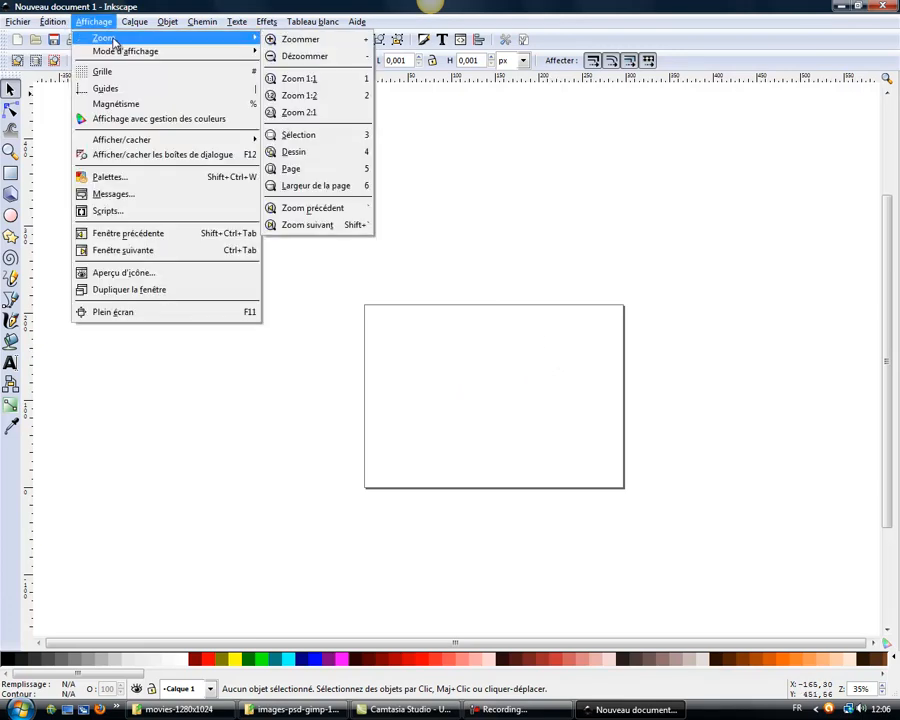
click(289, 41)
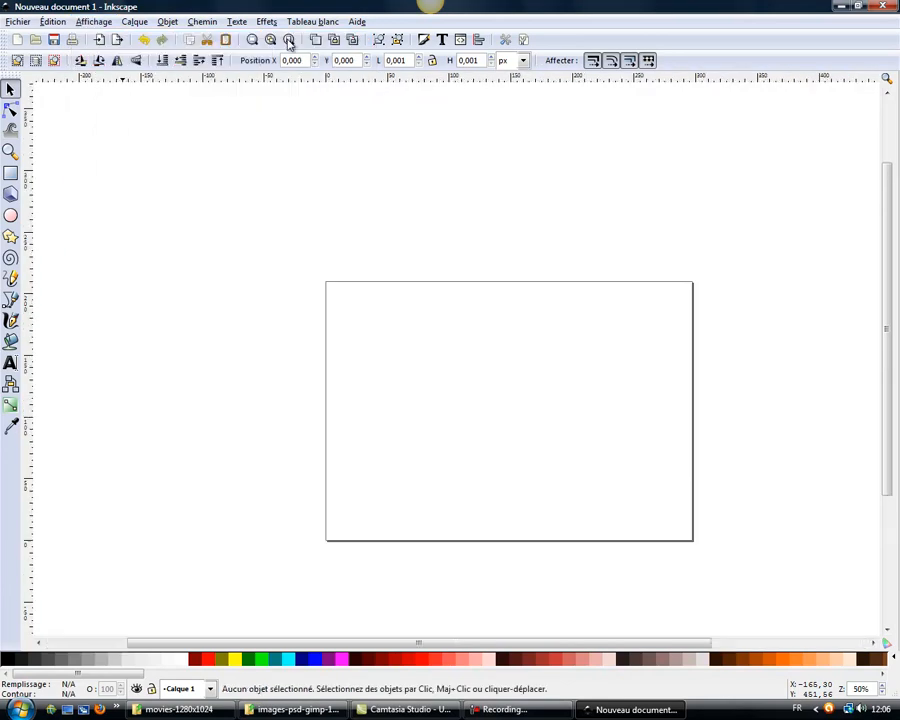
click(10, 152)
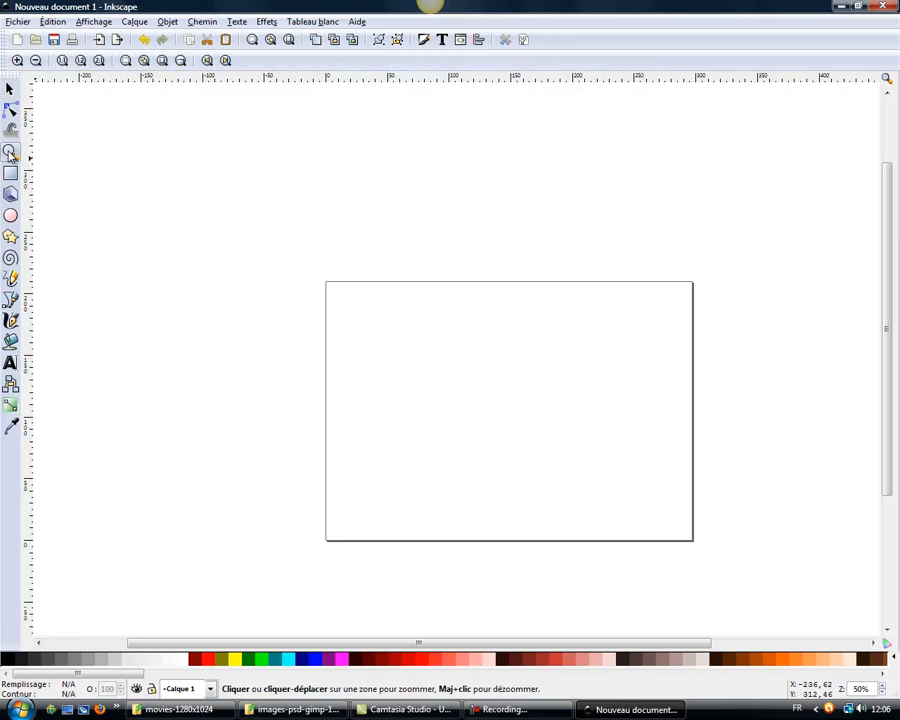
shift+click(485, 380)
shift+click(485, 380)
shift+click(485, 380)
shift+click(485, 380)
click(485, 380)
click(485, 380)
click(485, 380)
click(485, 380)
click(485, 380)
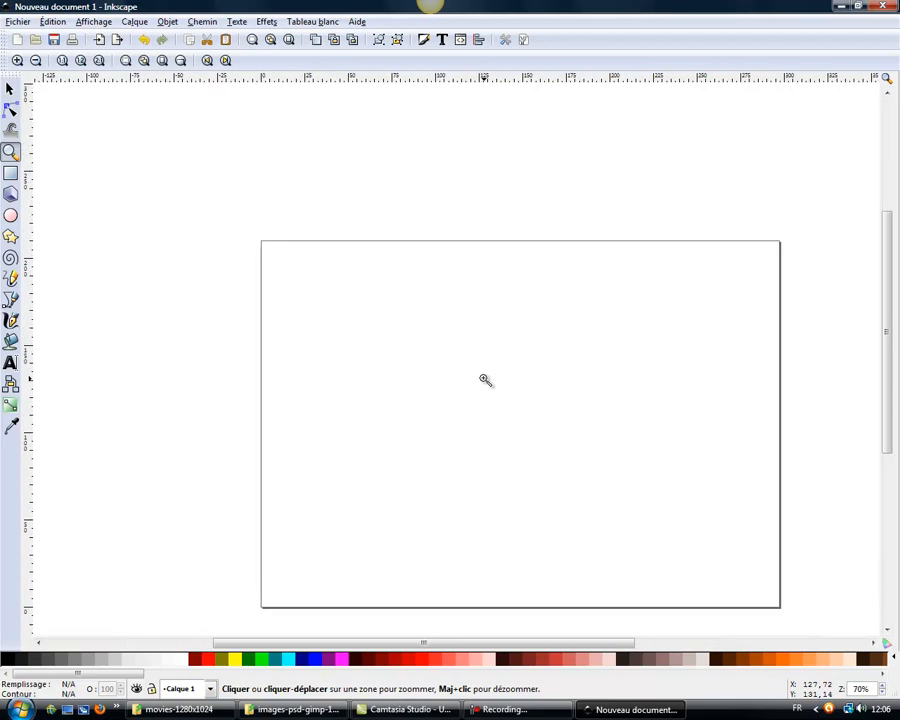
click(485, 380)
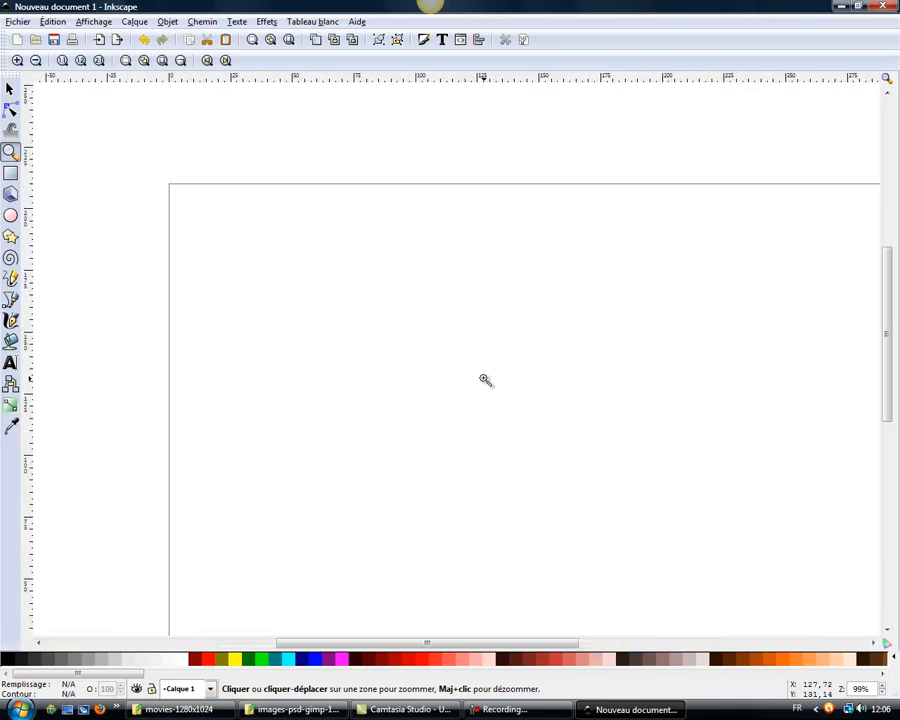
click(92, 21)
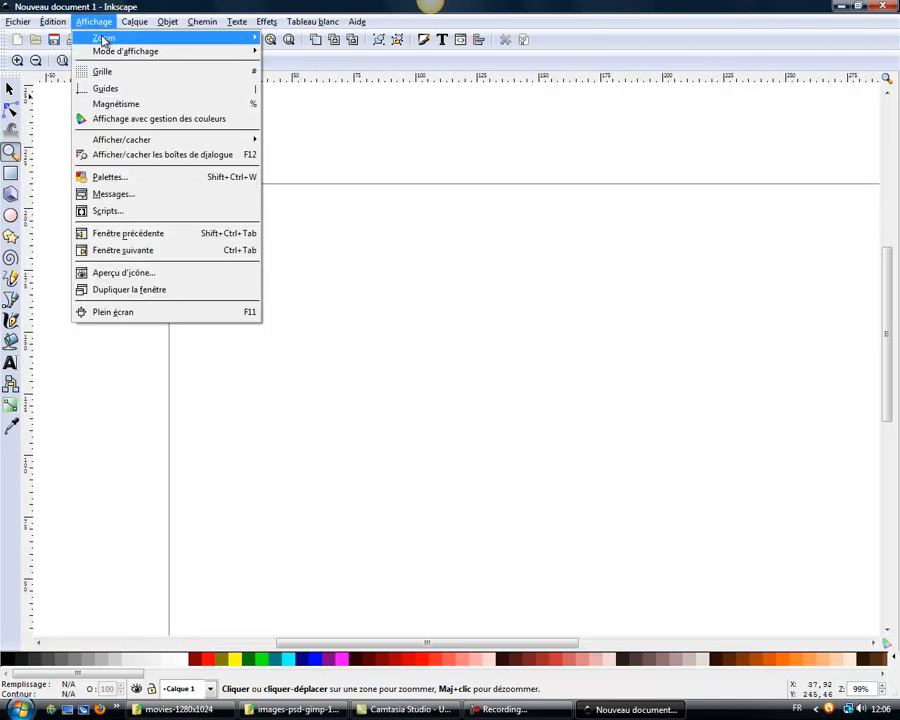
mouse_move(100, 37)
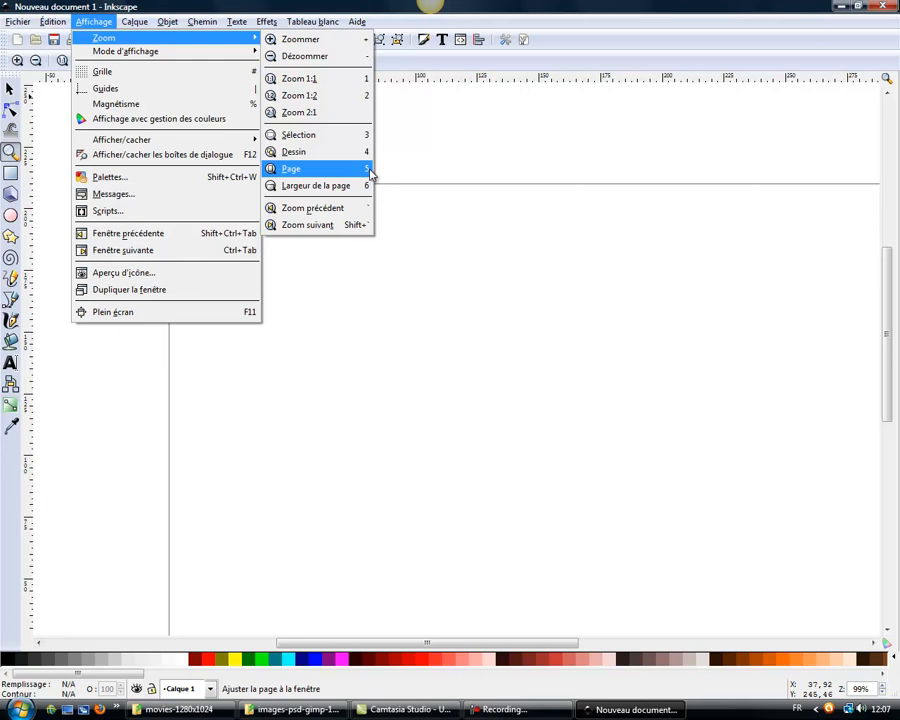
click(424, 165)
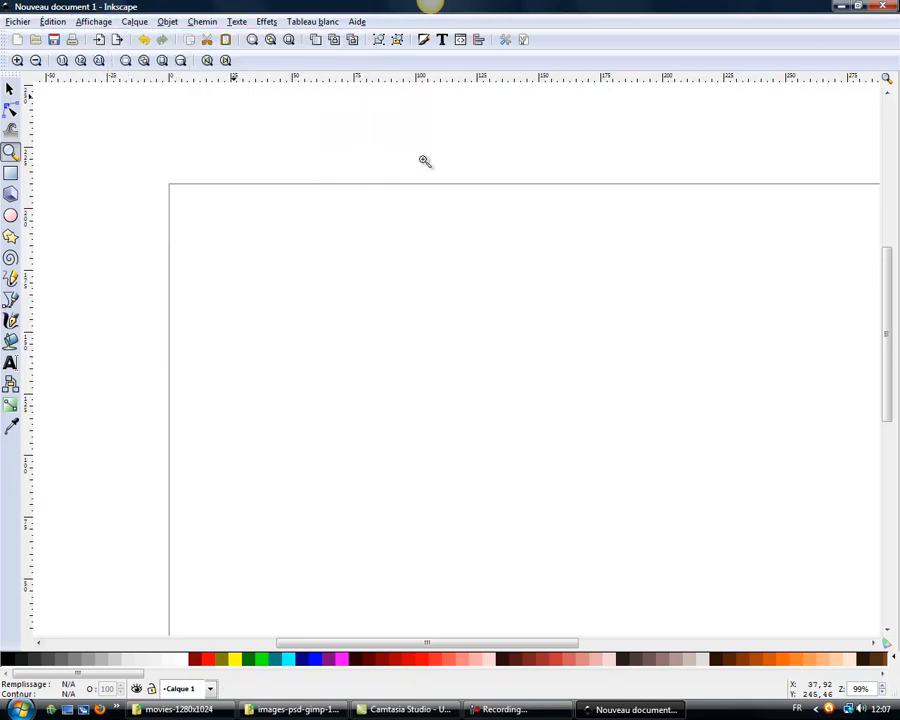
key(5)
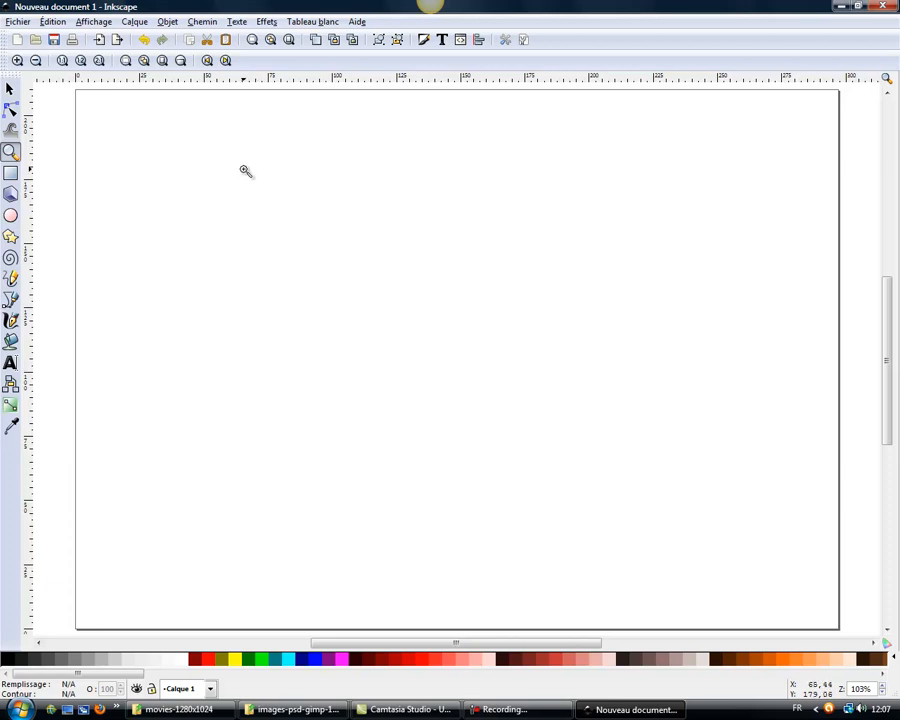
- Add a vertical guide near the middle of the page, at about 153 mm
click(10, 89)
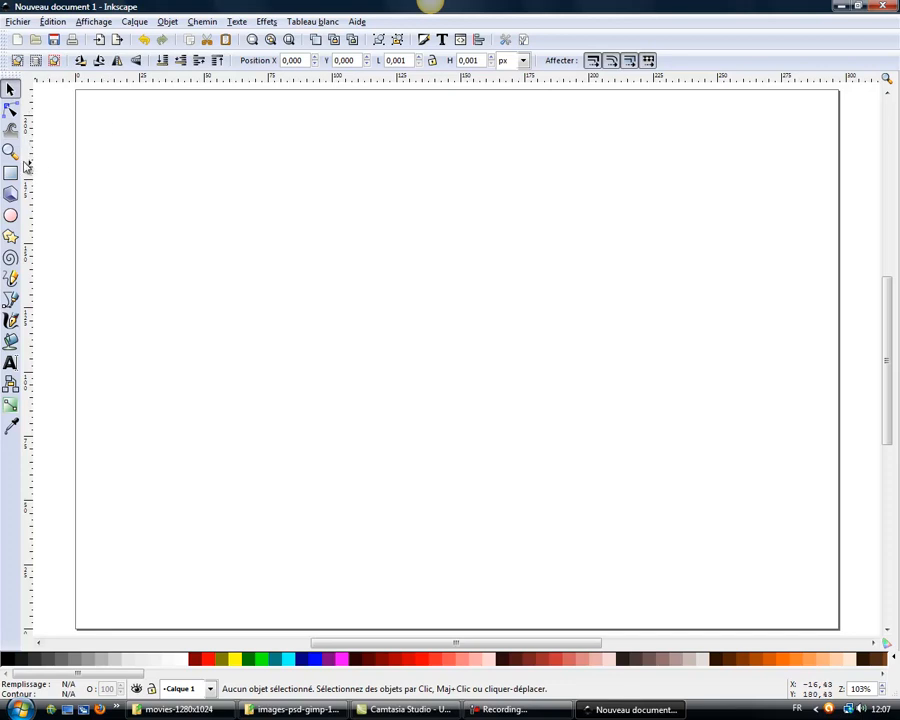
drag(27, 160, 471, 179)
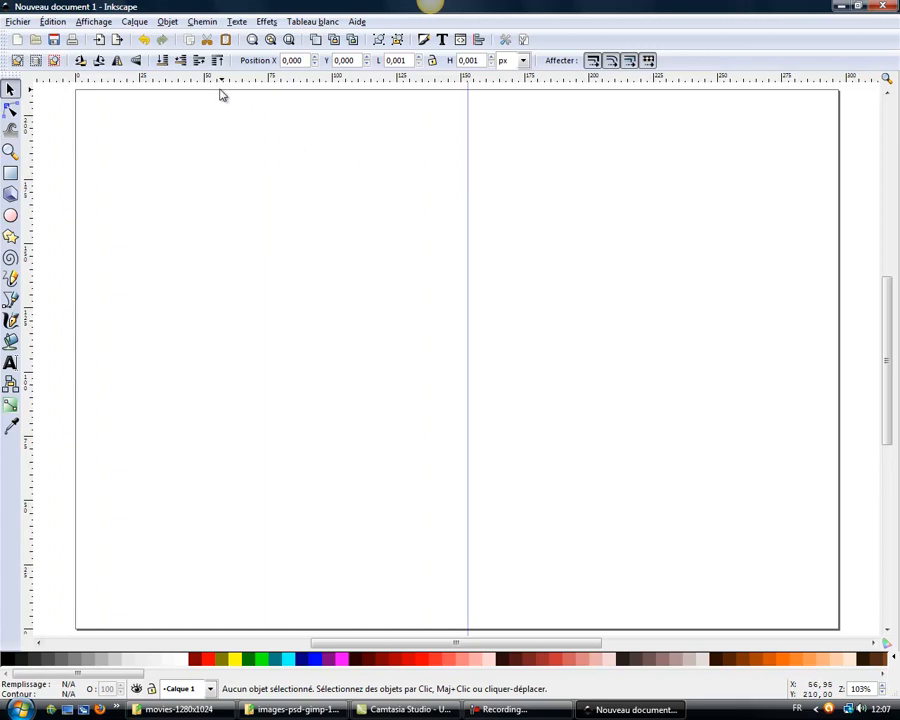
- Hide the rulers and show them again
click(97, 22)
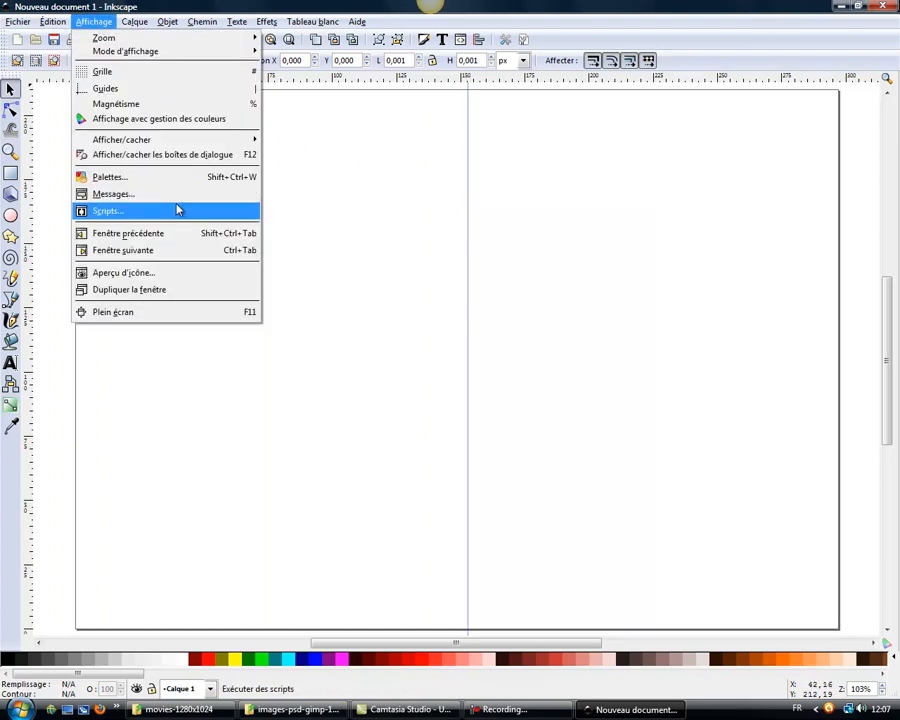
mouse_move(143, 139)
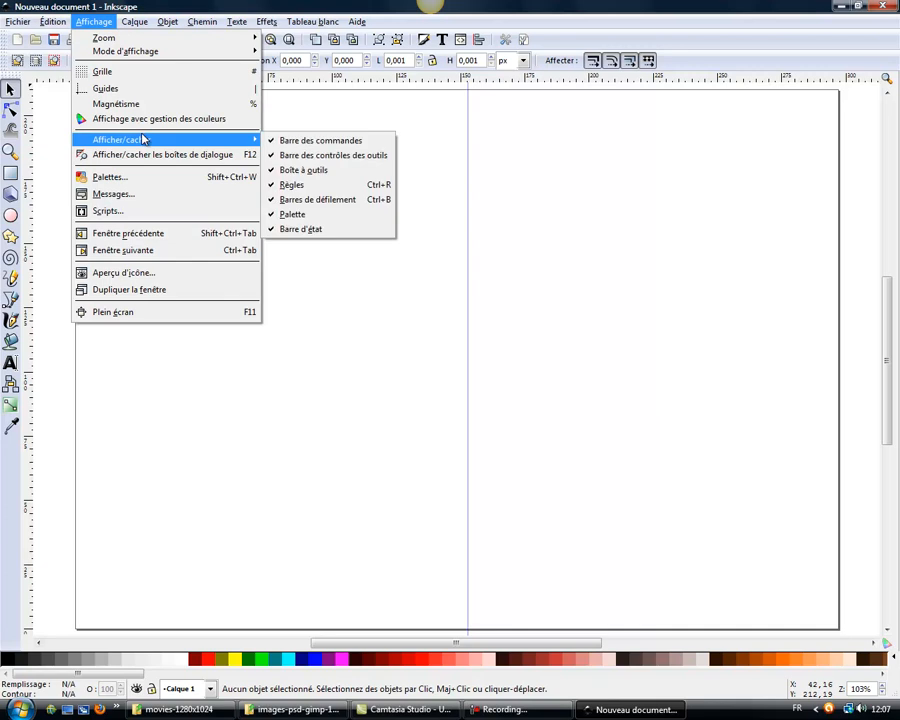
click(368, 184)
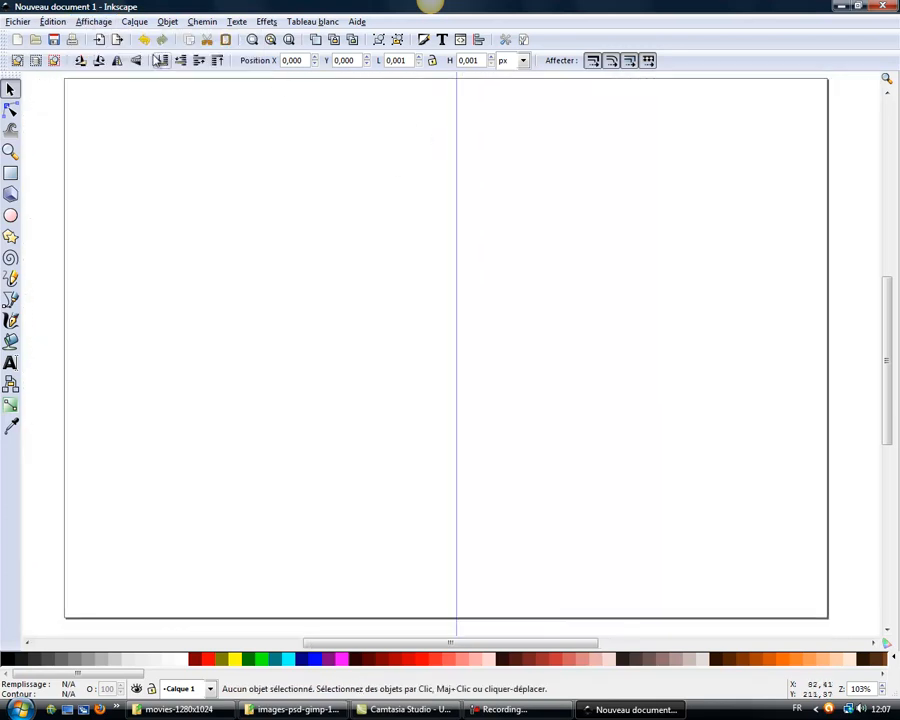
click(94, 21)
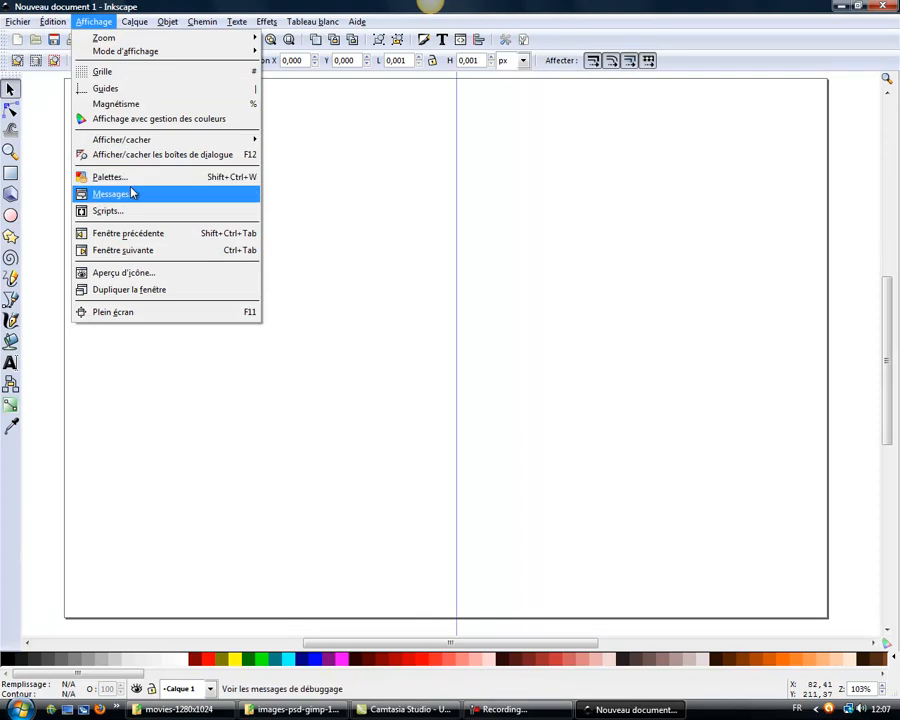
mouse_move(137, 141)
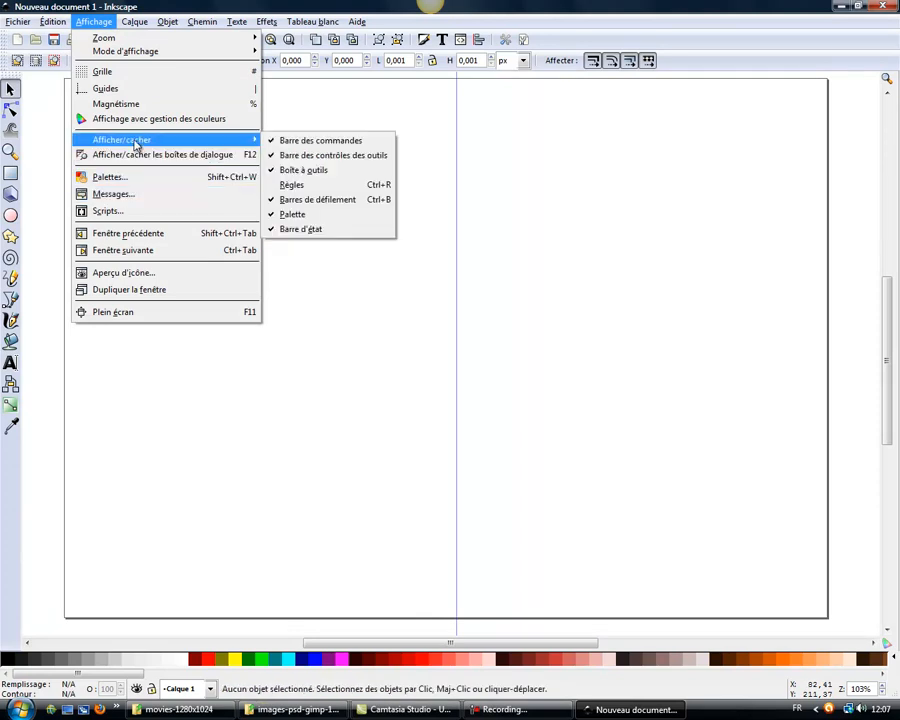
click(300, 187)
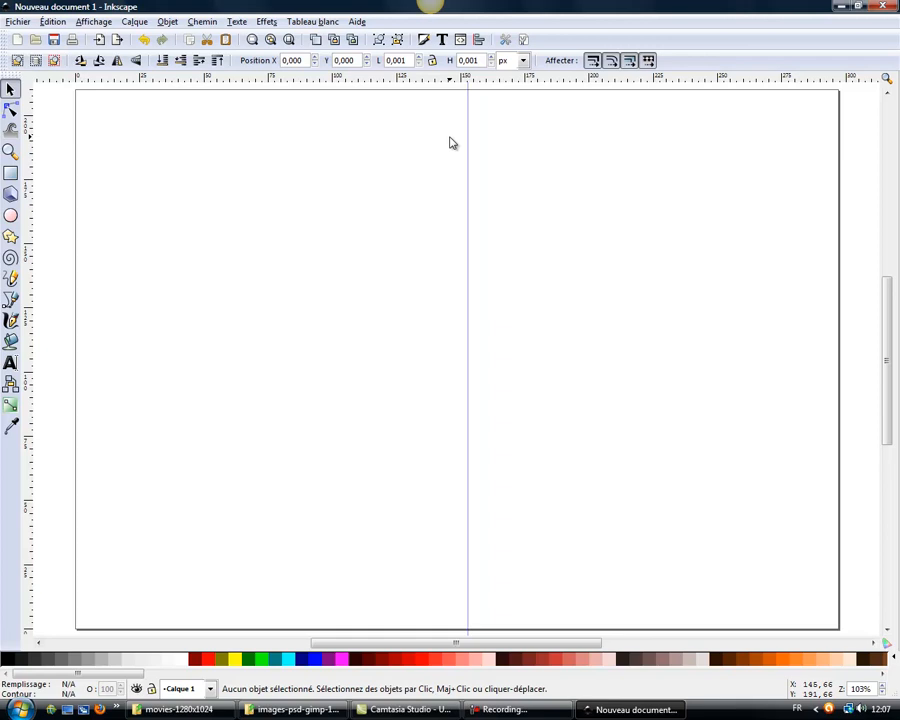
- Move the vertical guide to about 148.5 mm
click(10, 152)
drag(446, 90, 503, 128)
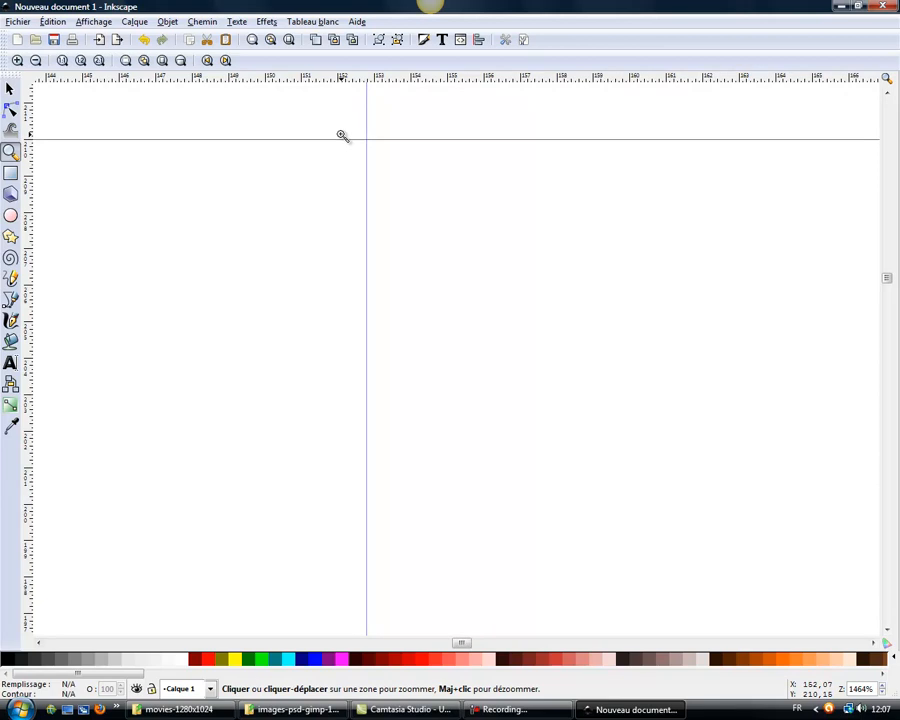
click(10, 89)
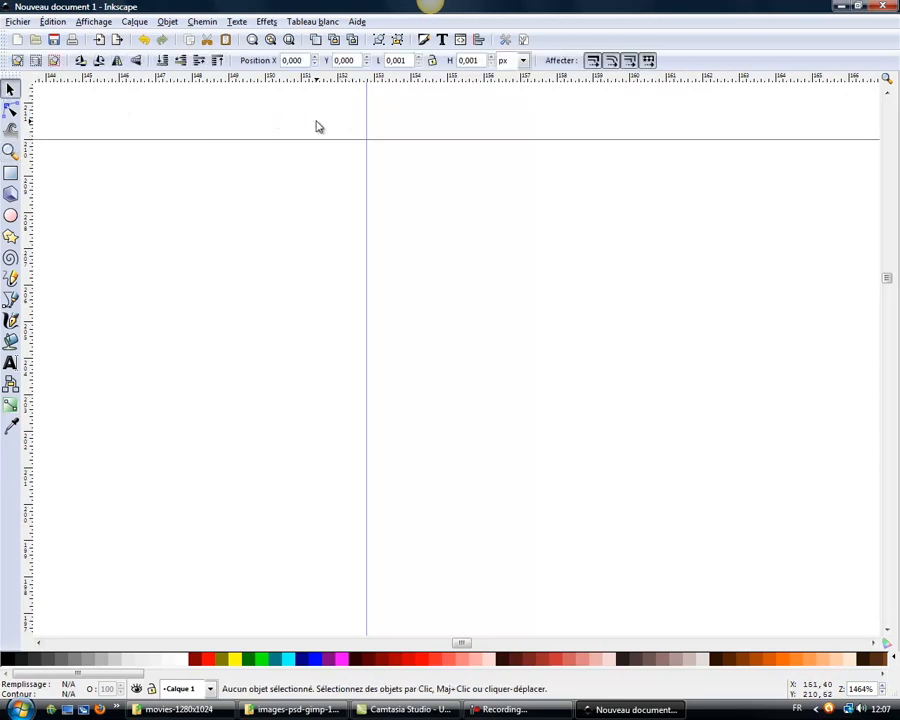
drag(366, 108, 211, 118)
- Fine-tune the vertical guide so it sits exactly on the 148.5 mm ruler mark, the page's centre line
click(10, 150)
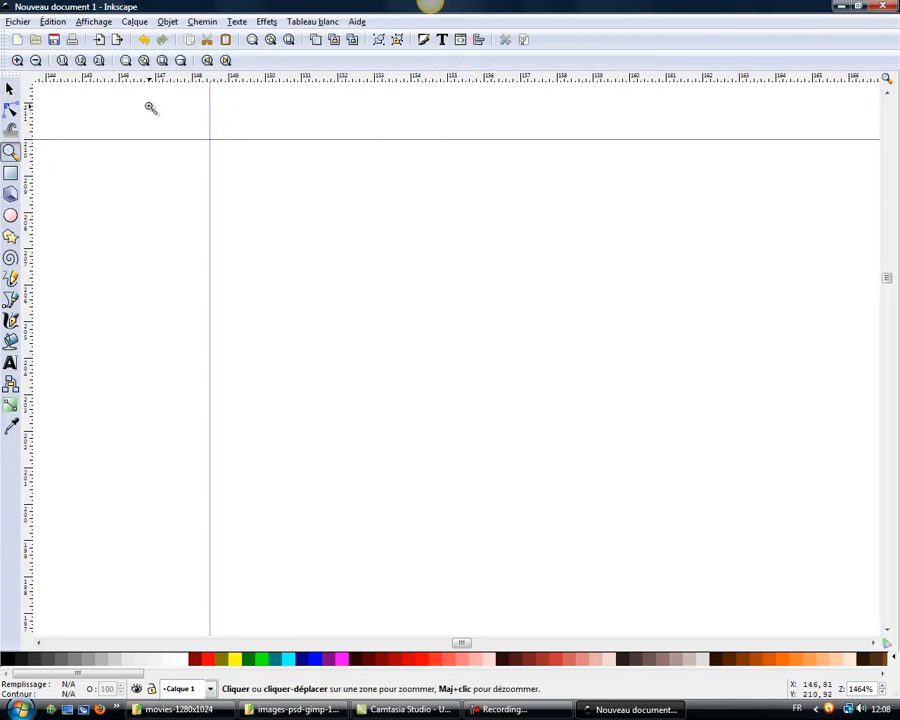
drag(181, 92, 247, 149)
key(s)
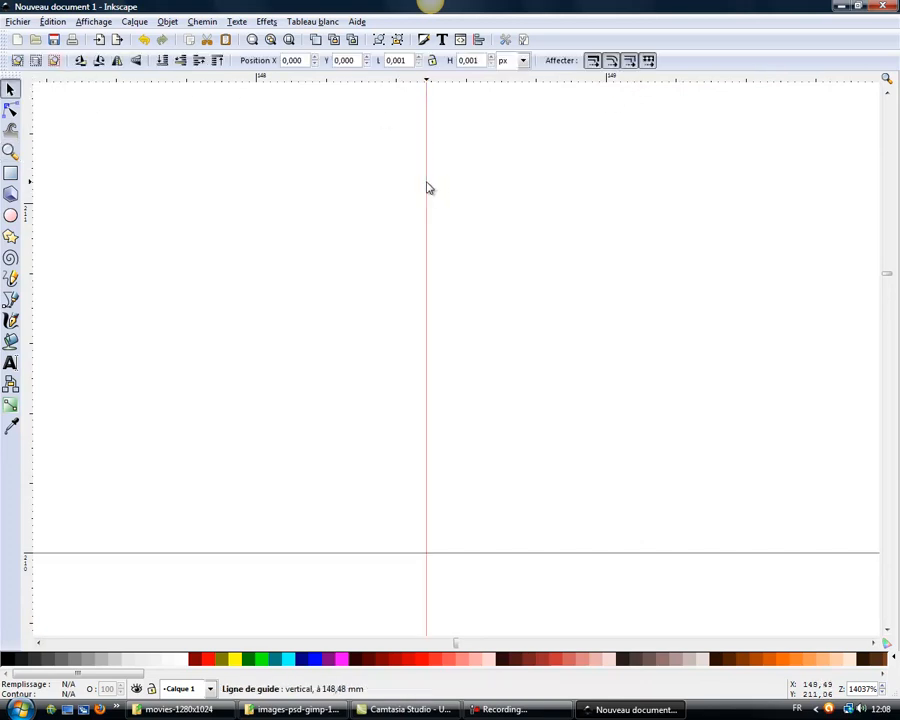
mouse_move(428, 187)
mouse_down()
mouse_move(444, 189)
mouse_move(431, 180)
mouse_up()
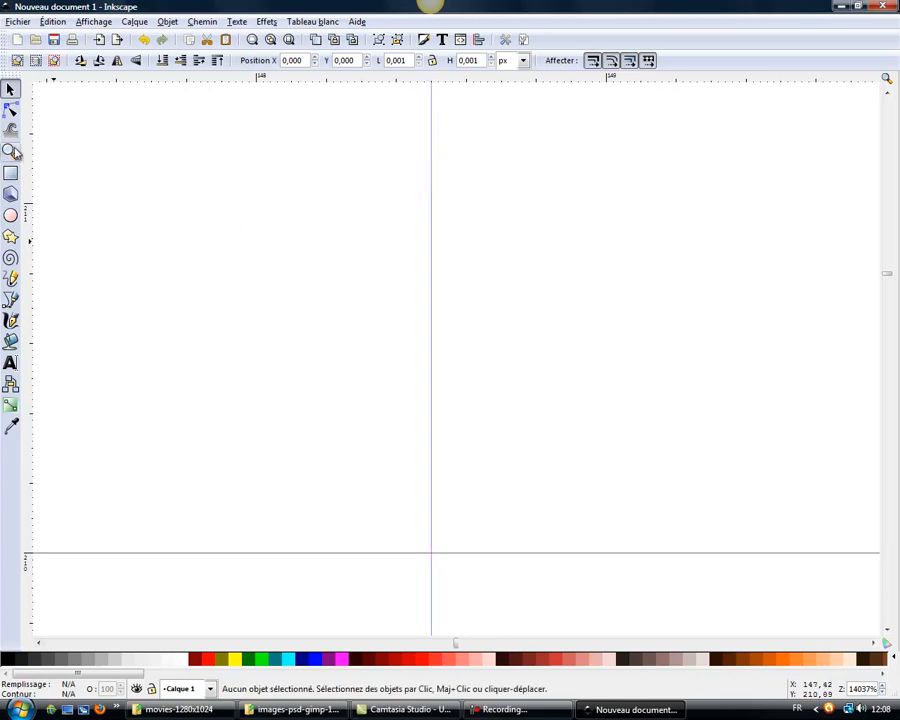
click(10, 150)
click(403, 147)
click(10, 89)
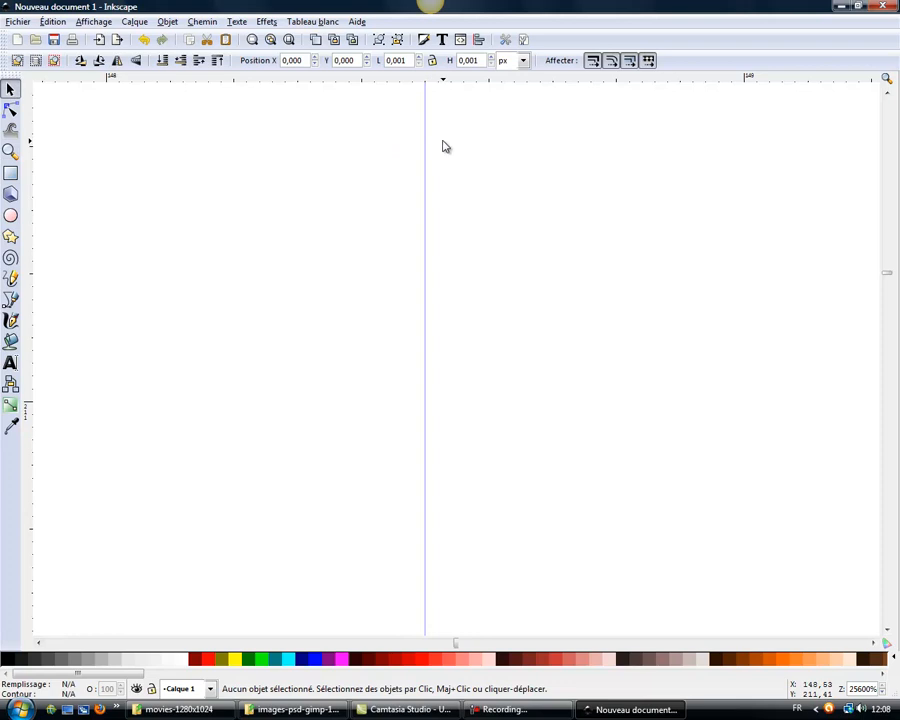
key(5)
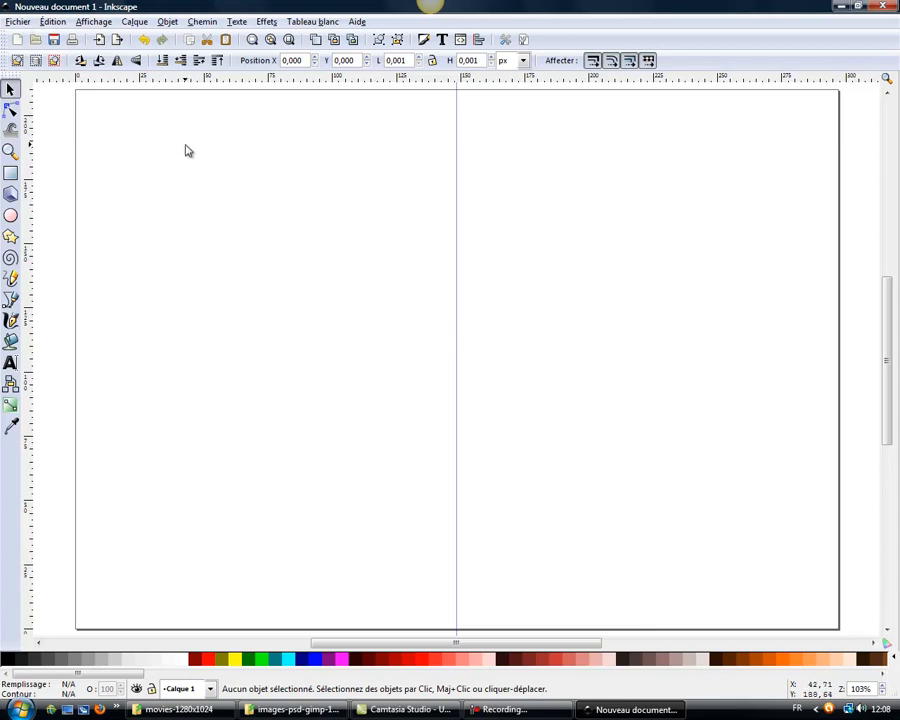
click(22, 24)
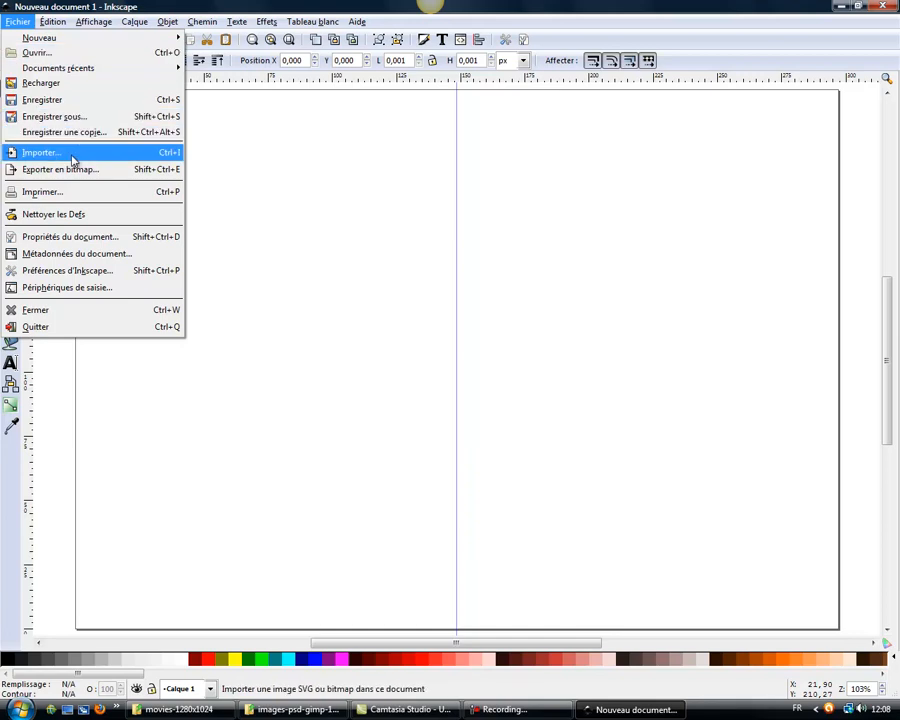
click(266, 132)
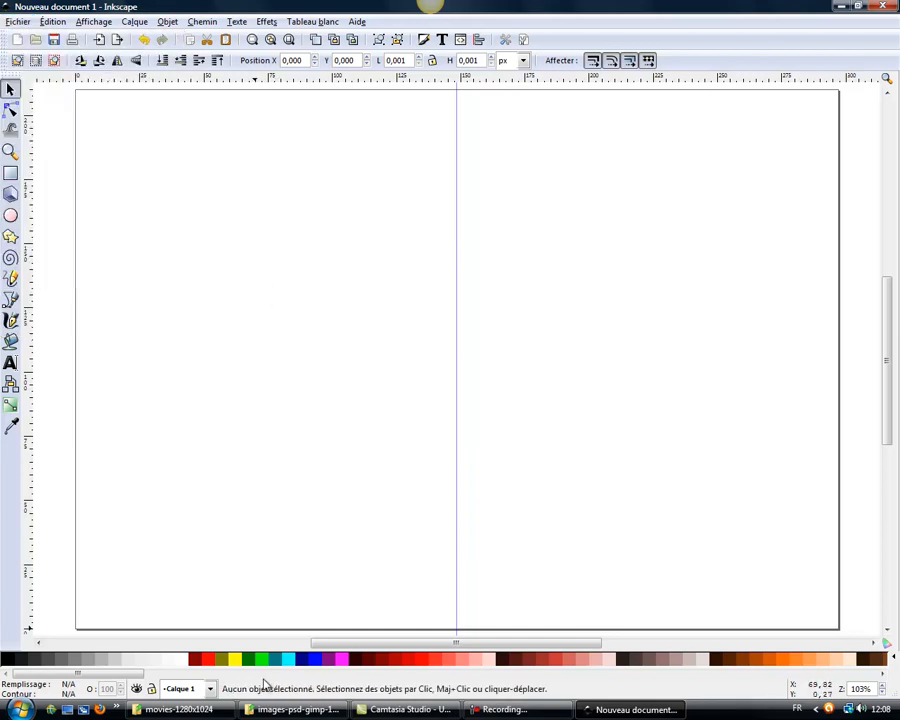
click(211, 689)
click(211, 690)
- Add a layer named "photos" above the current layer and keep it as the active layer
click(136, 22)
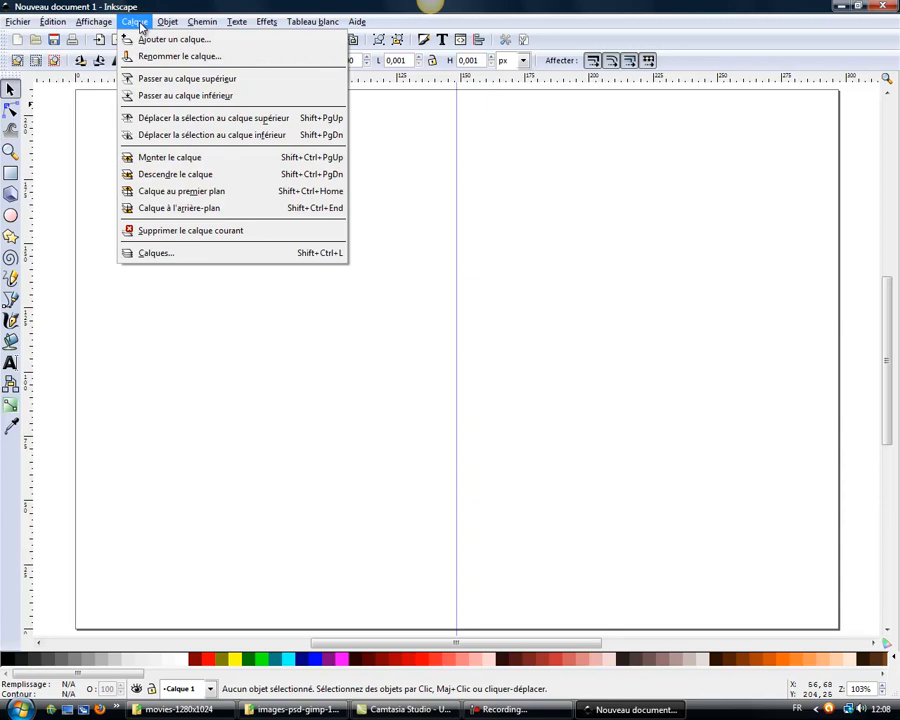
click(140, 39)
drag(425, 332, 358, 346)
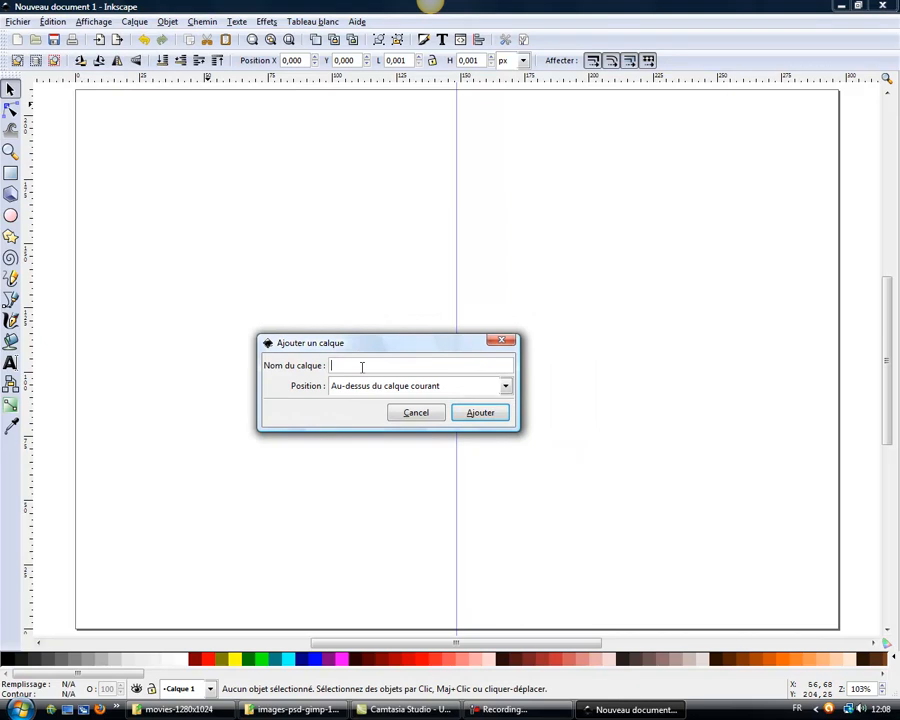
text(photos)
click(481, 413)
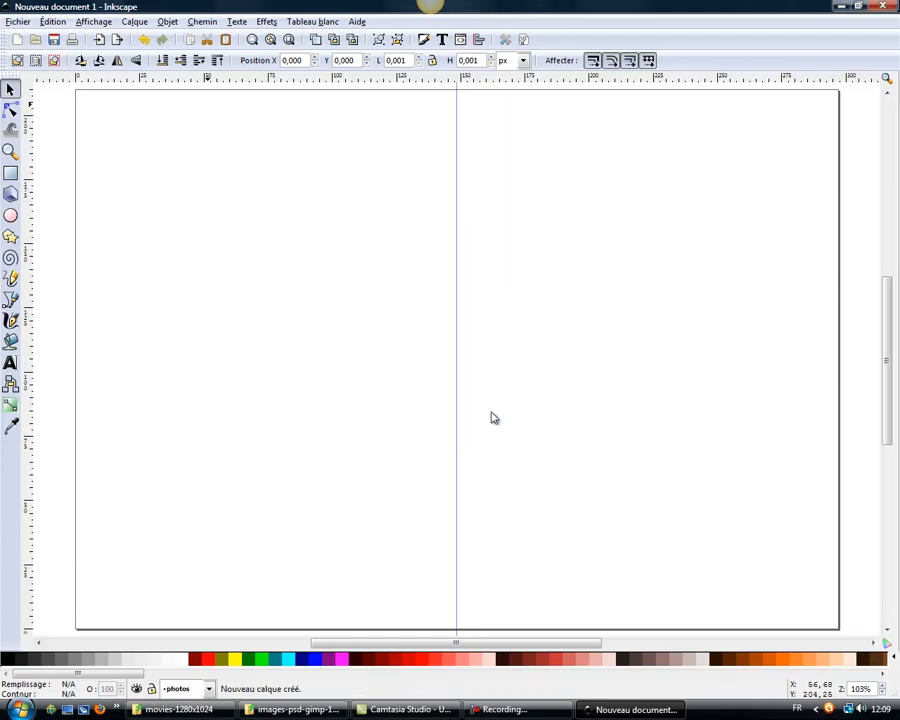
click(209, 689)
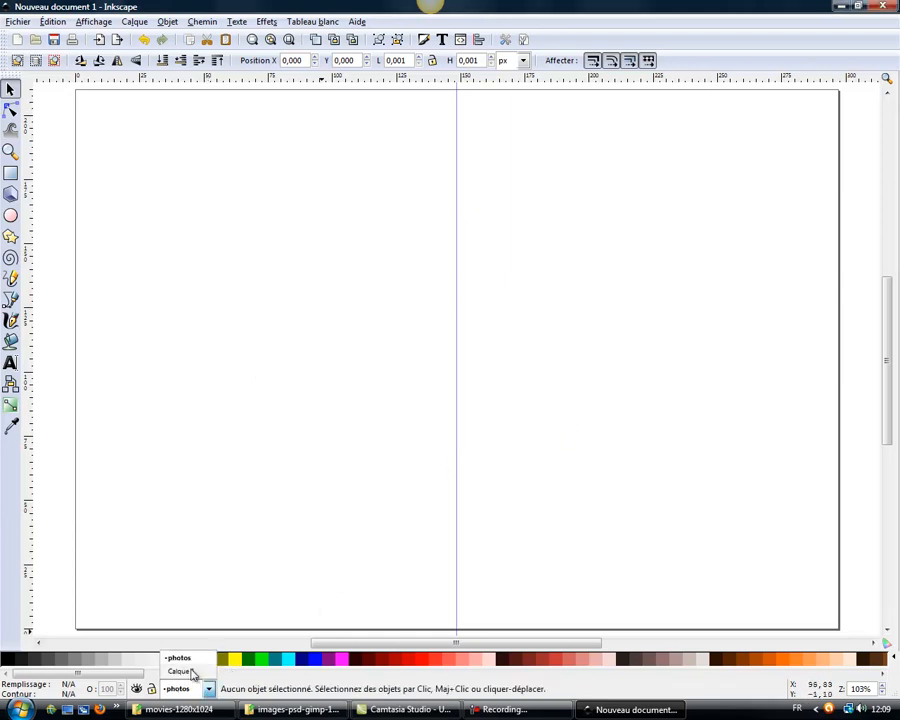
click(188, 658)
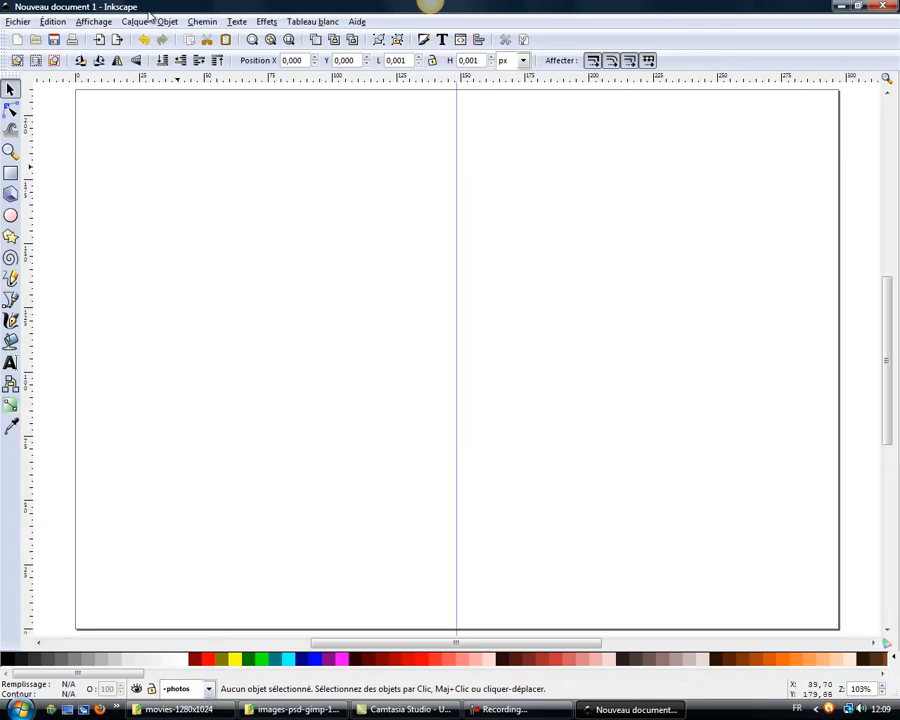
- Start importing an image and open the bookmarked folder images-psd-gimp-101018
click(20, 22)
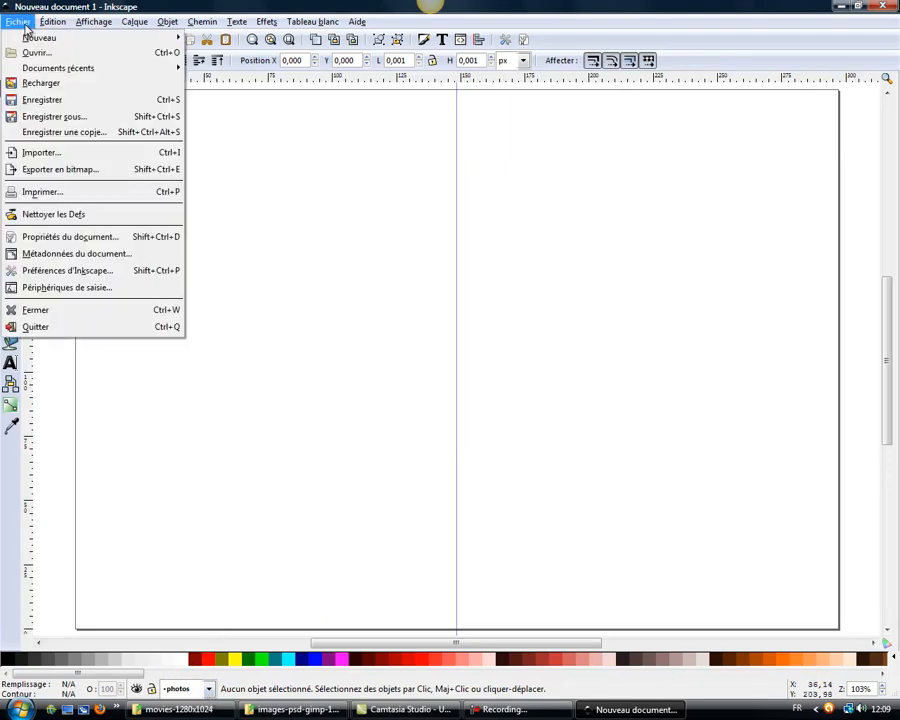
click(60, 152)
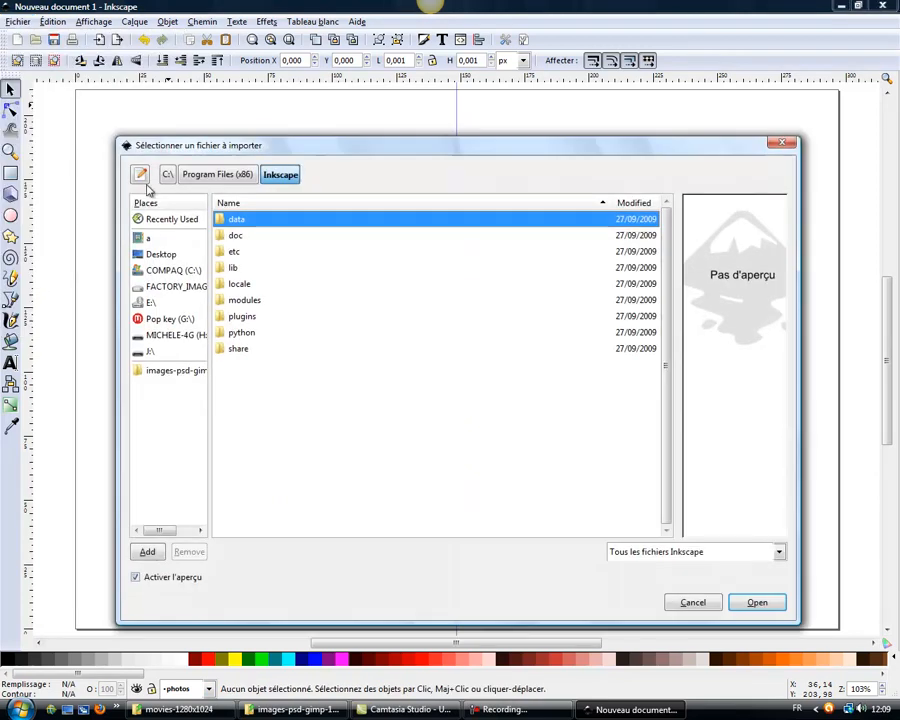
click(166, 372)
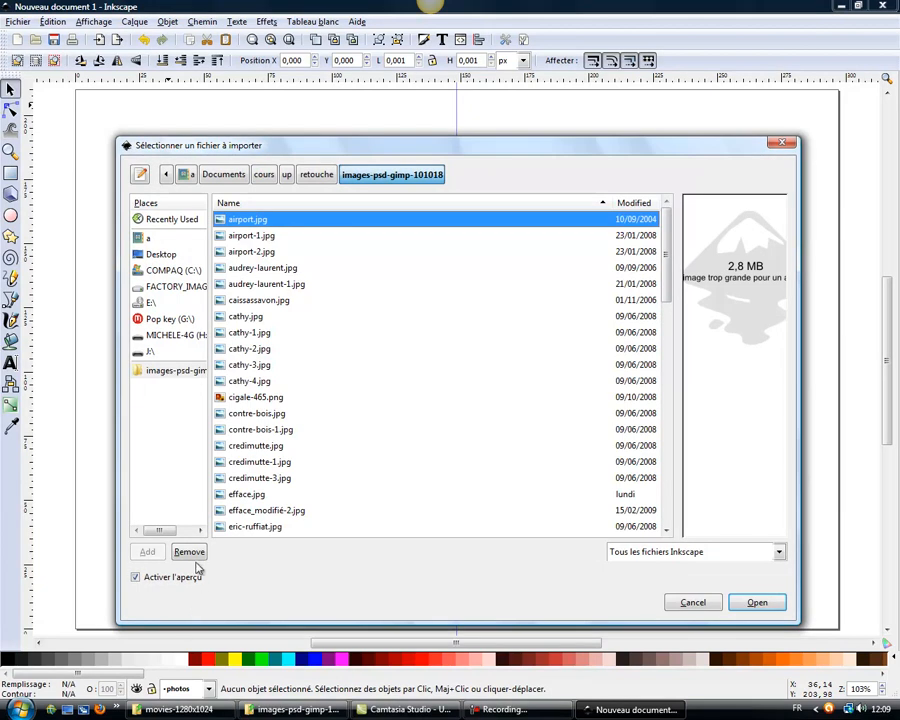
click(174, 373)
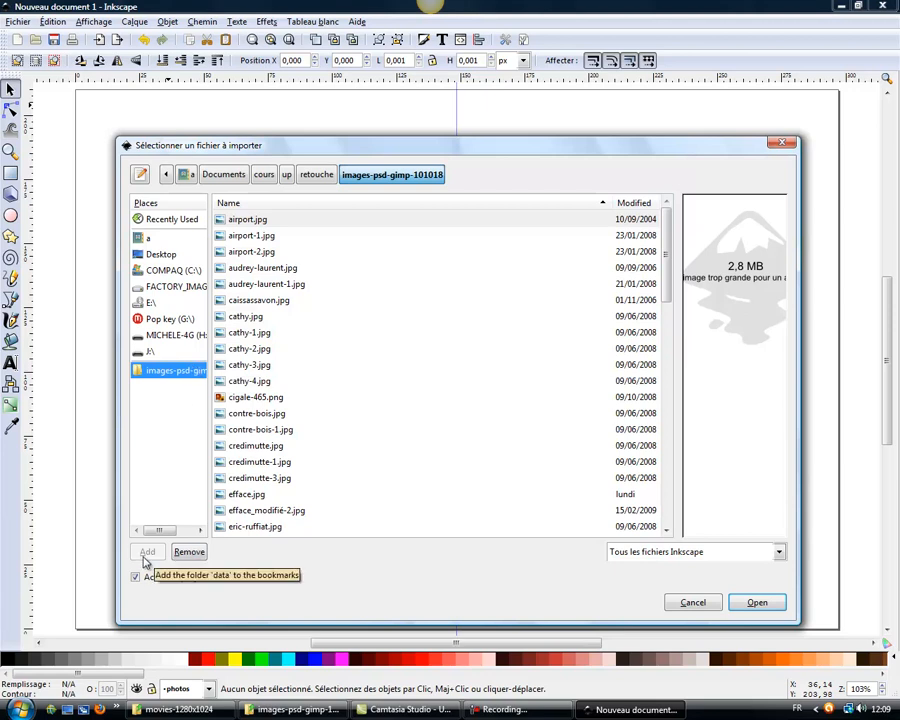
- Go up to the parent folder retouche and return to the images-psd-gimp-101018 folder
click(318, 174)
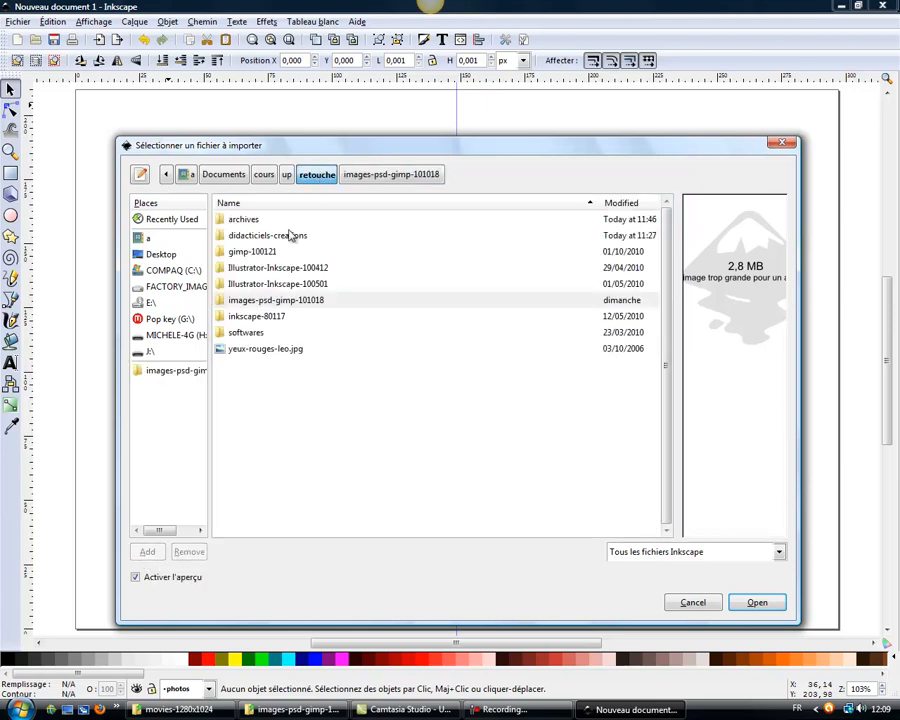
click(268, 299)
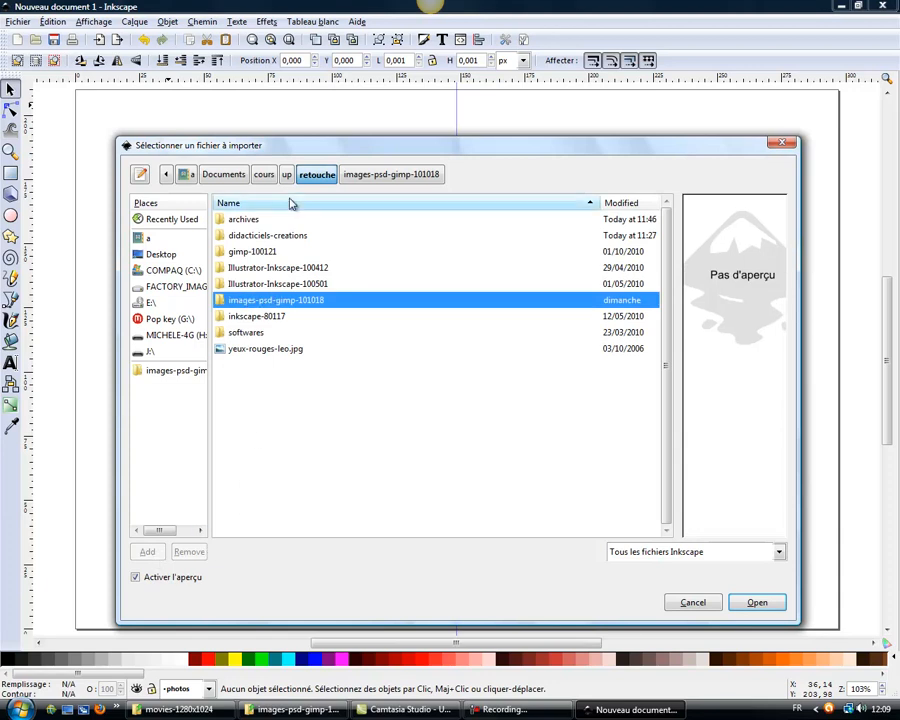
click(390, 174)
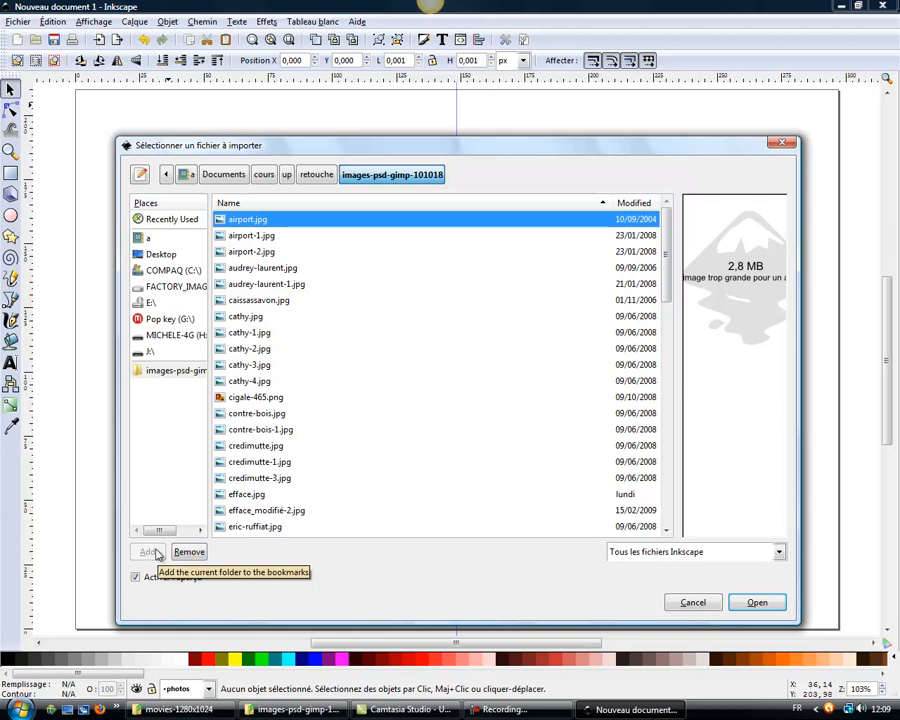
click(170, 372)
- Import papillon.jpg into the photos layer
drag(668, 243, 681, 408)
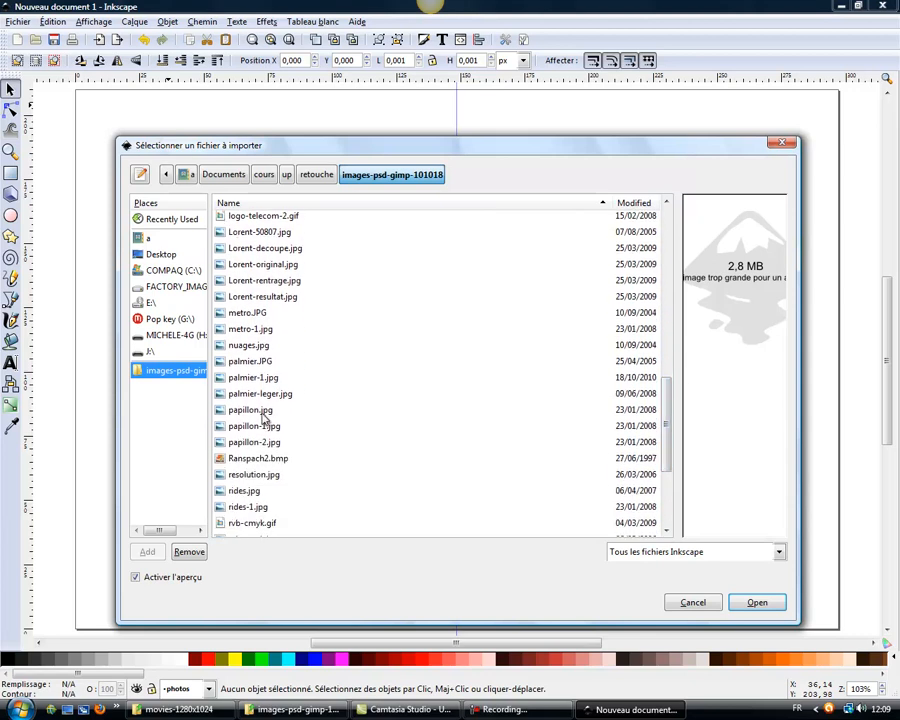
click(245, 411)
click(750, 600)
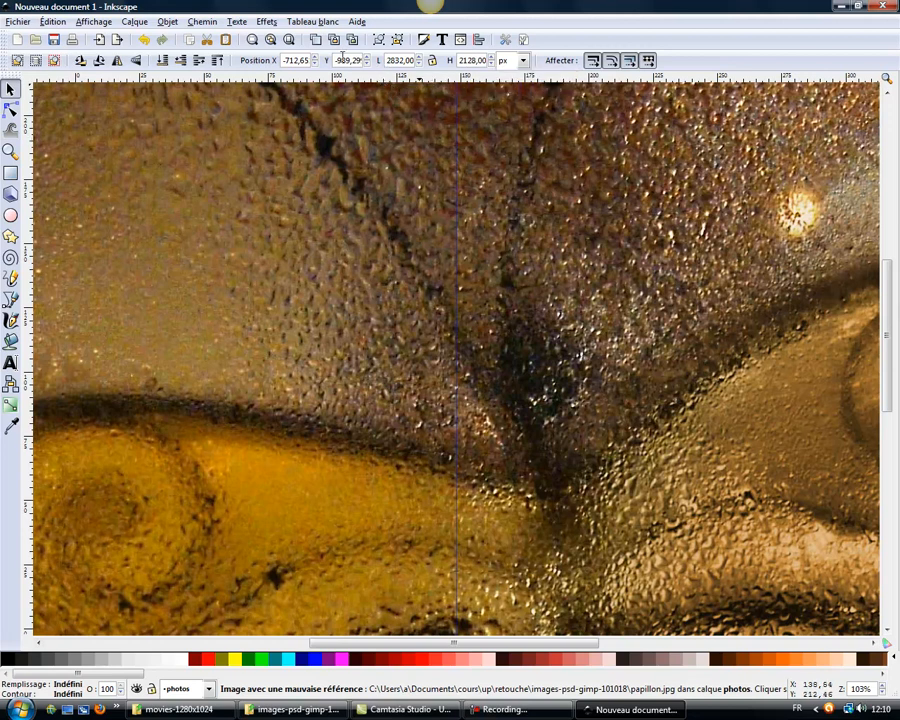
- Lock the image's width-to-height ratio and set its width to 500 px
click(432, 61)
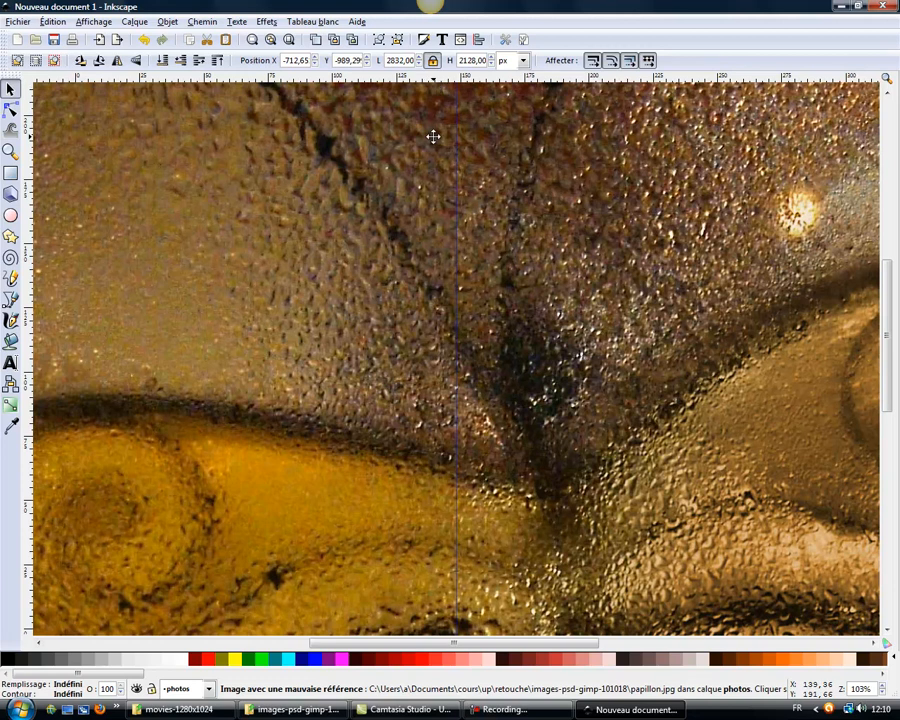
click(432, 62)
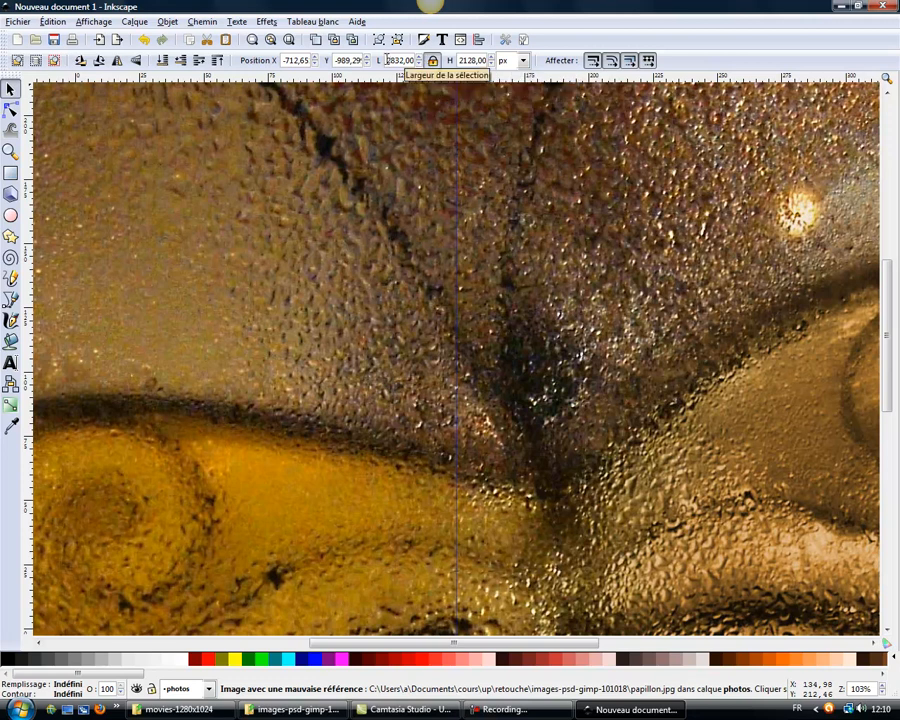
drag(388, 61, 418, 62)
text(500)
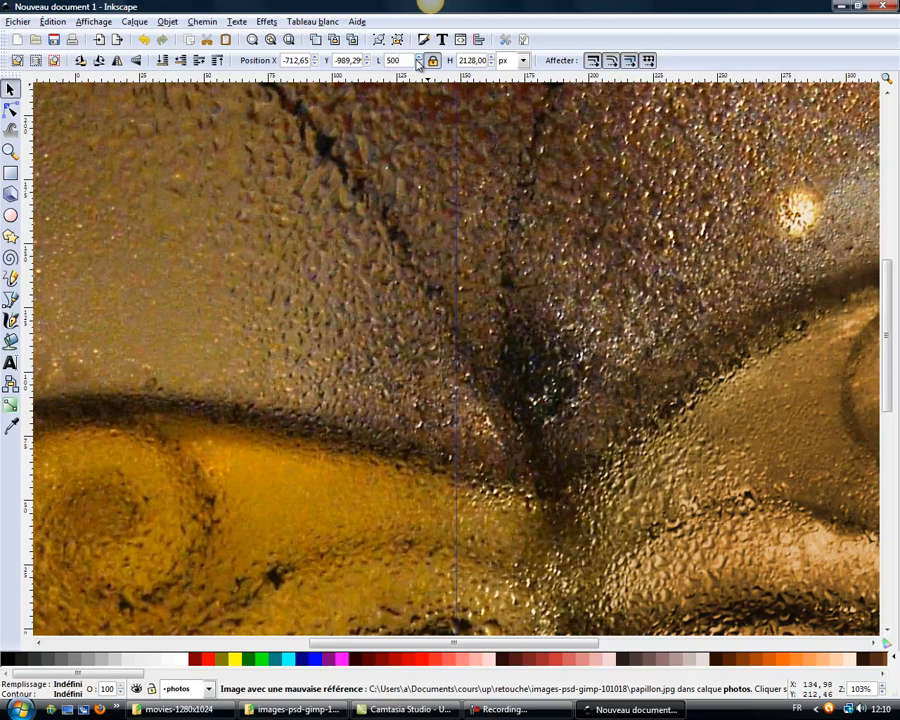
key(Return)
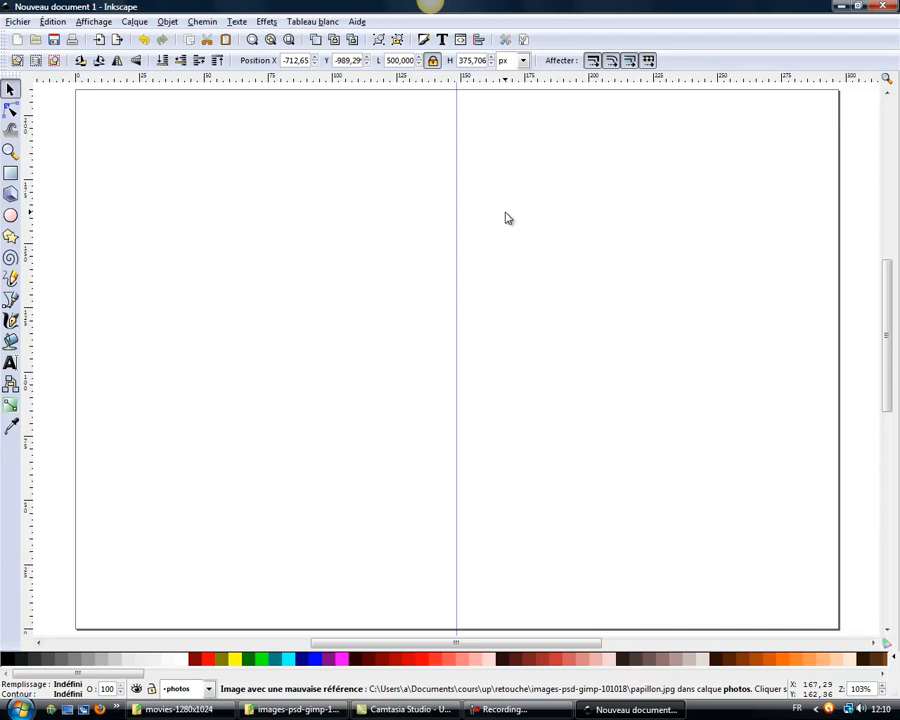
- Move the butterfly image into the page's upper-left corner beside the guide, at about X 13.7 px, Y 355.3 px
click(10, 151)
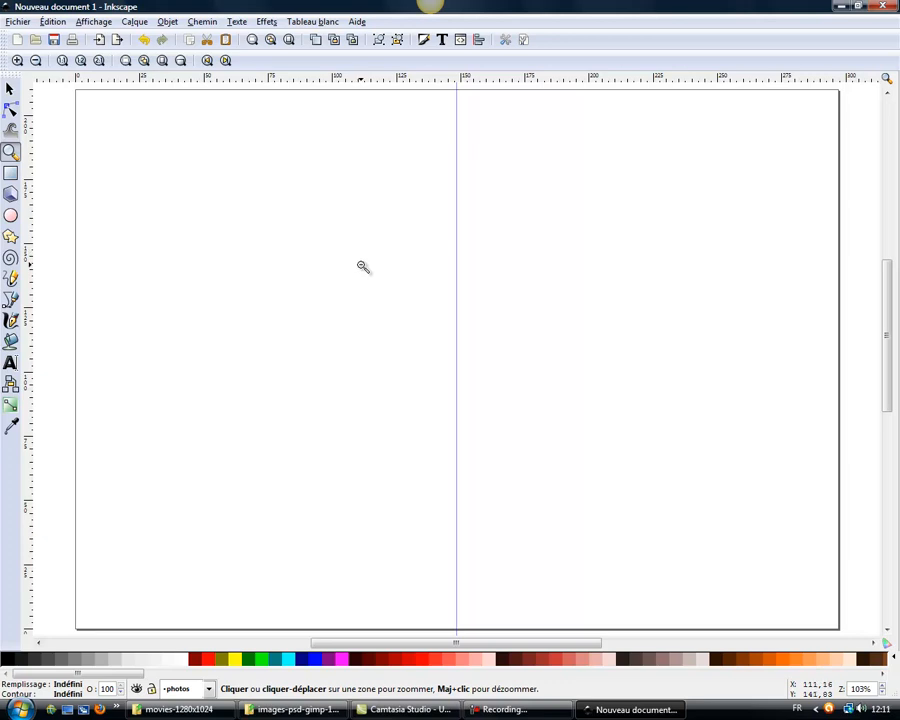
shift+click(410, 311)
shift+click(410, 311)
shift+click(410, 311)
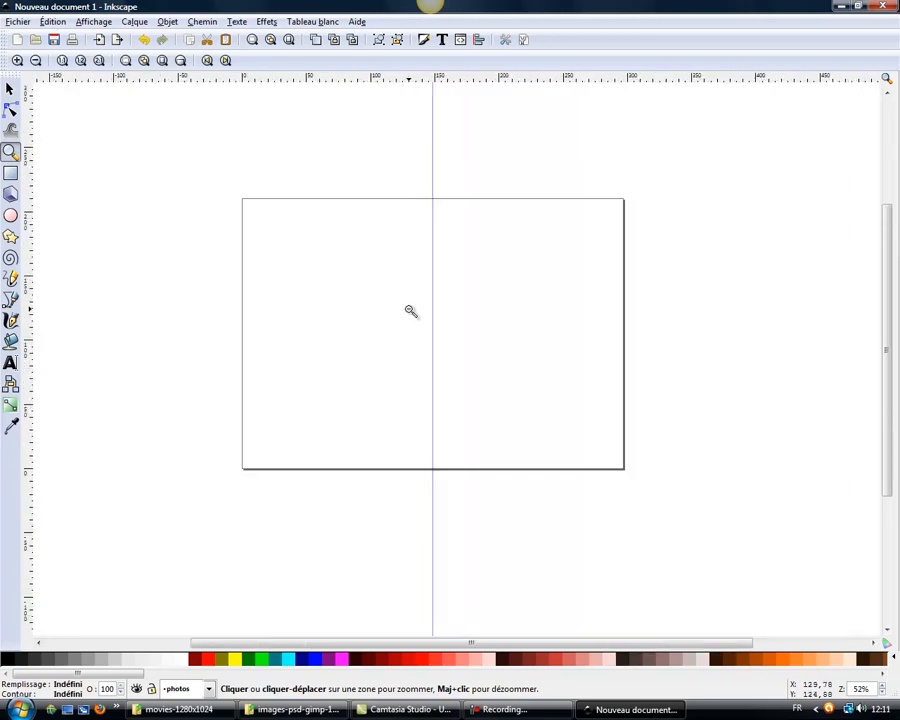
shift+click(410, 311)
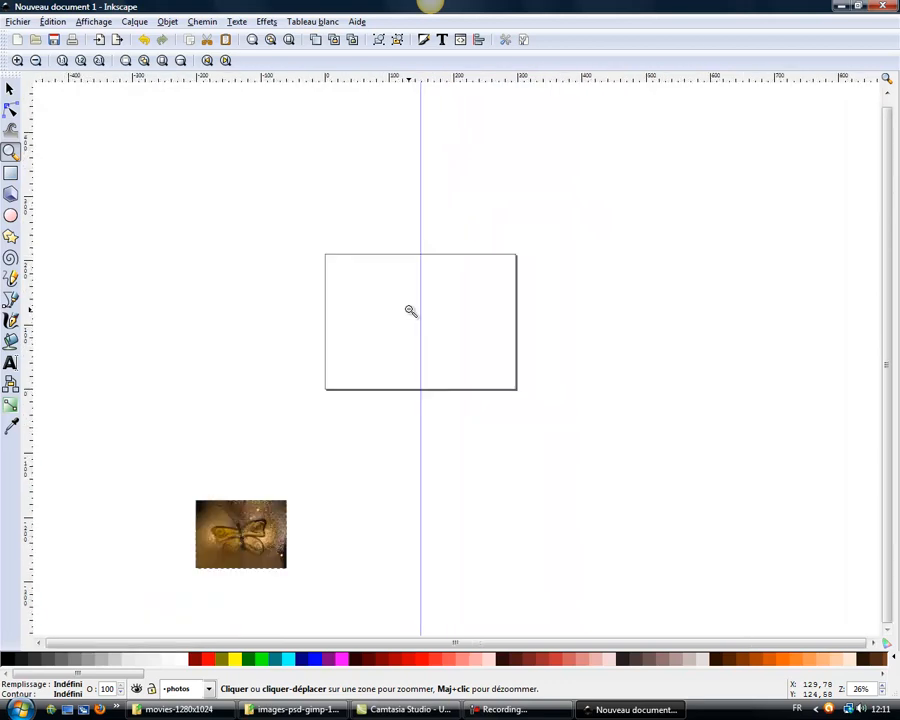
shift+click(410, 311)
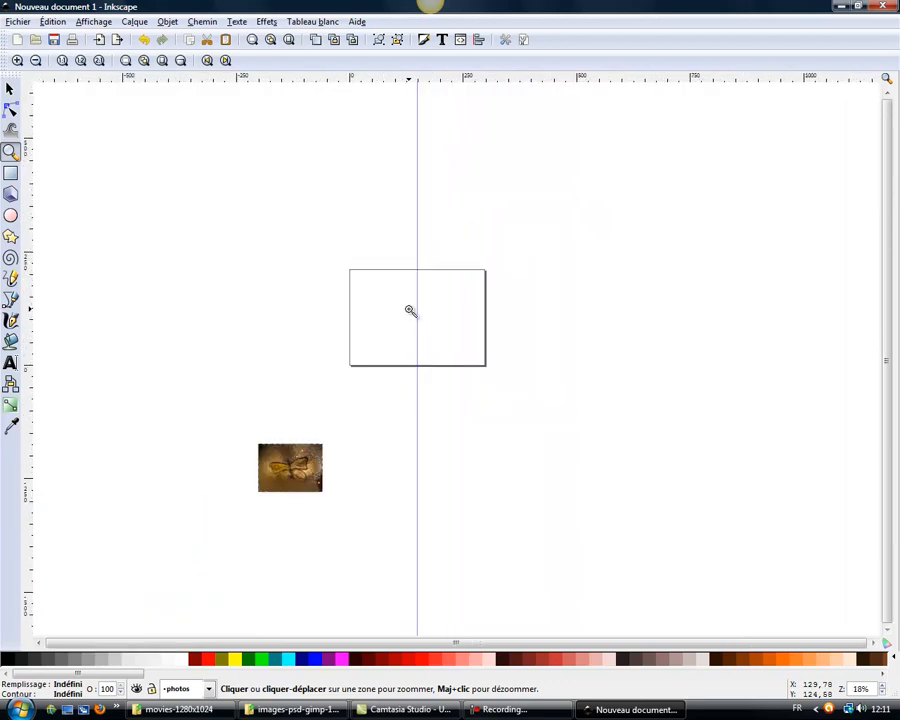
click(10, 90)
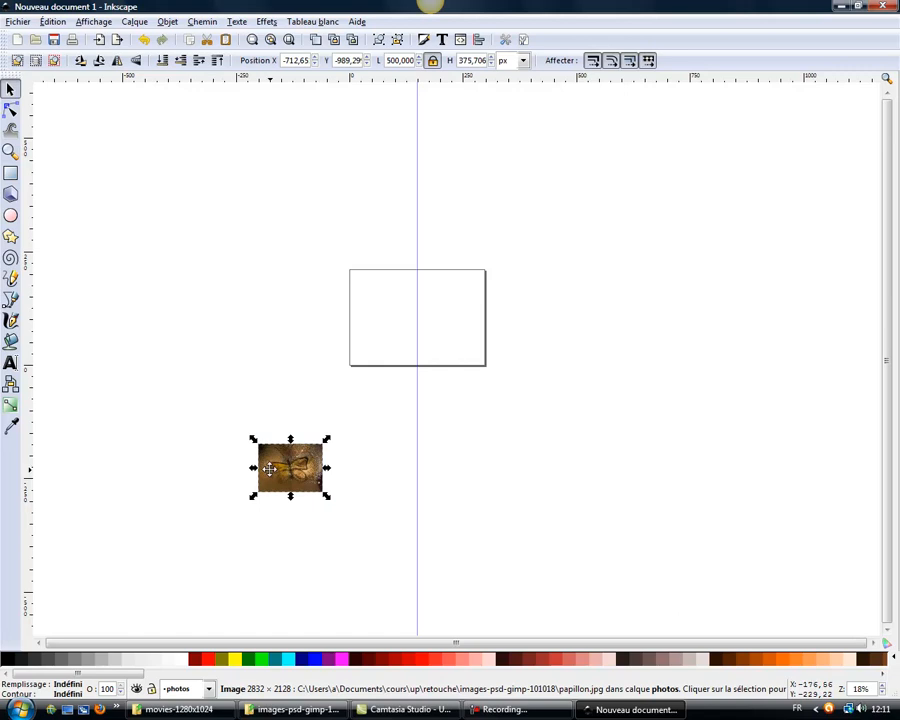
drag(270, 469, 364, 296)
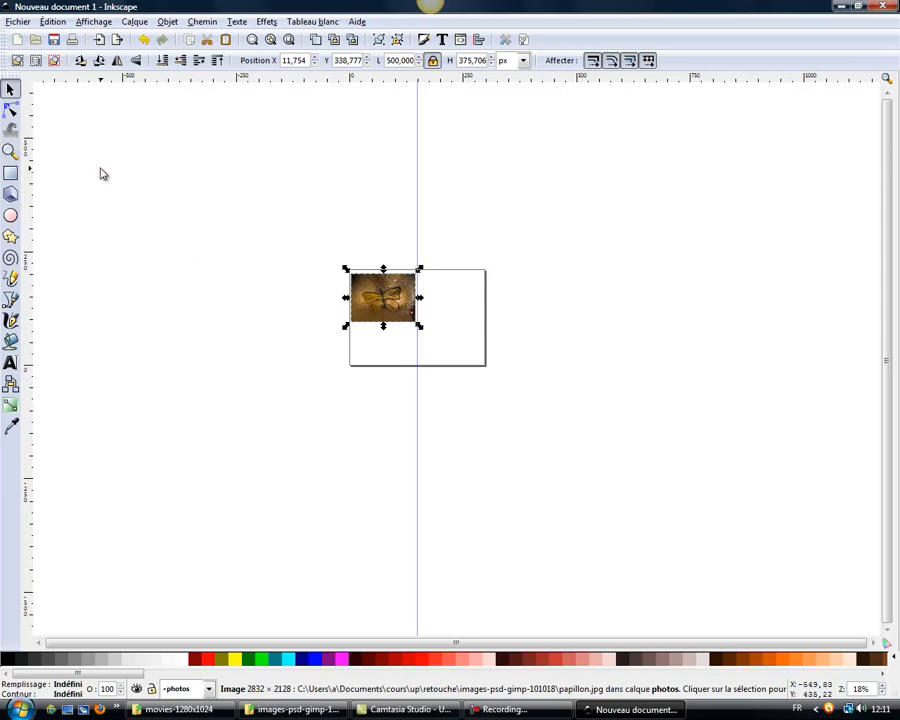
key(5)
drag(124, 170, 125, 159)
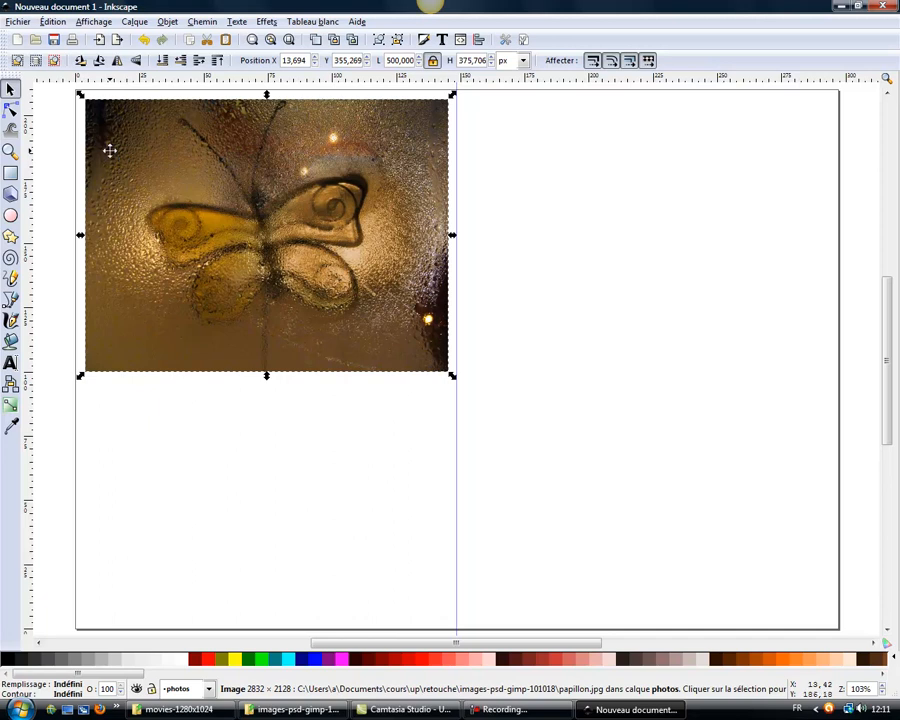
- Shrink the image proportionally from its upper-left corner to about 336 × 252 px and unlock its width-to-height ratio
drag(80, 96, 185, 188)
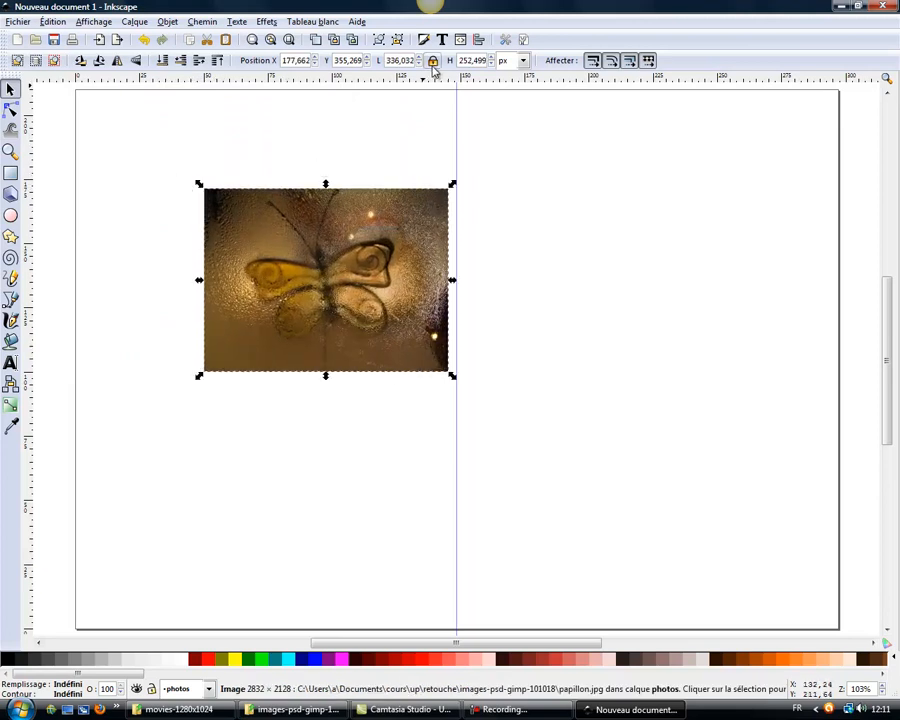
click(414, 115)
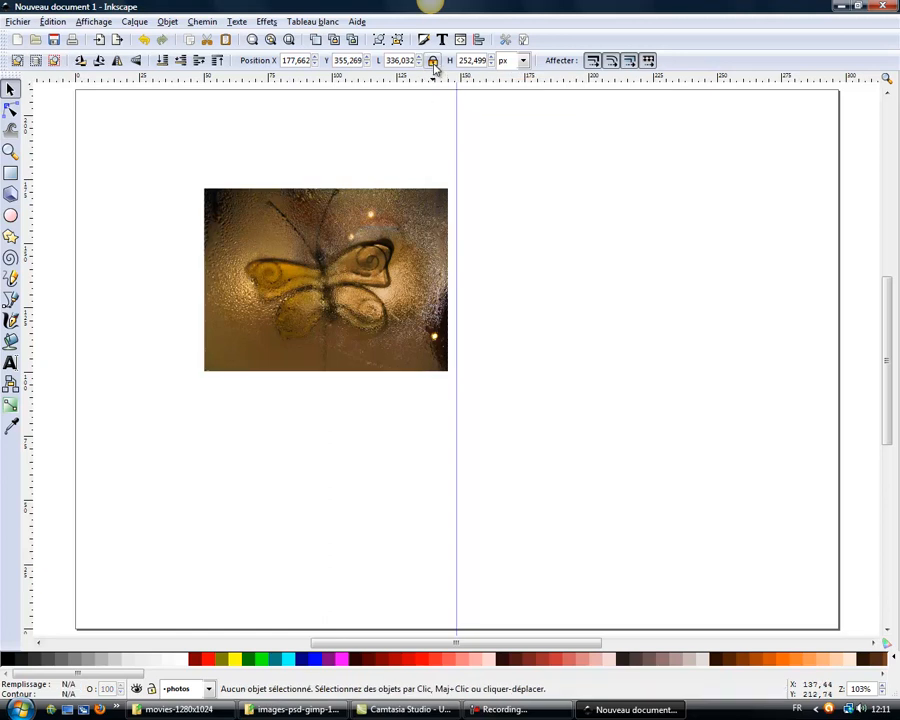
click(265, 207)
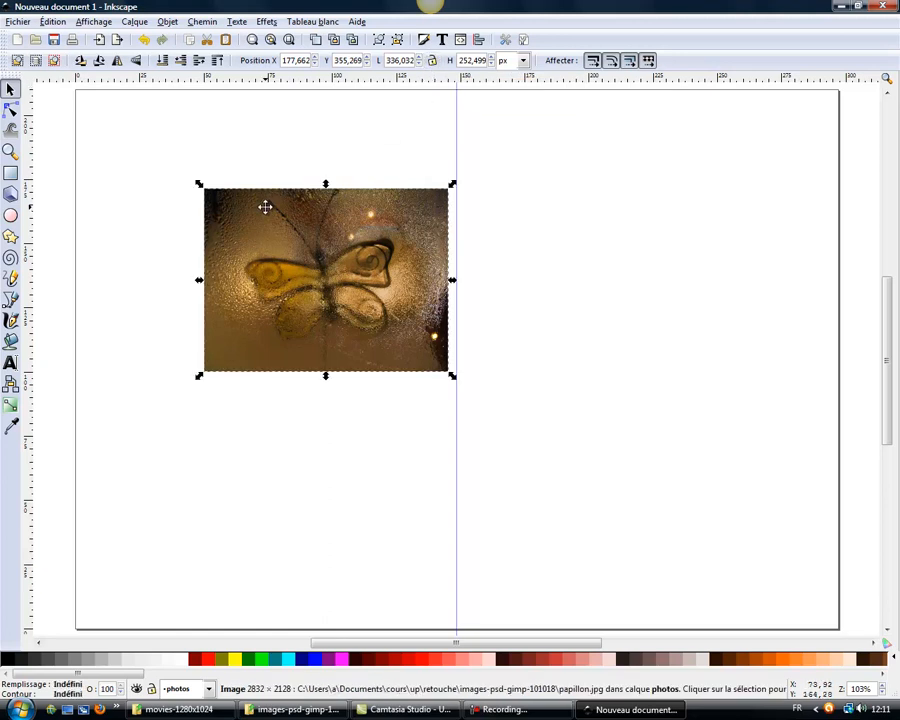
- Try scaling the image without keeping its proportions, to about 395 × 78 px, and undo the distortion
drag(295, 190, 159, 316)
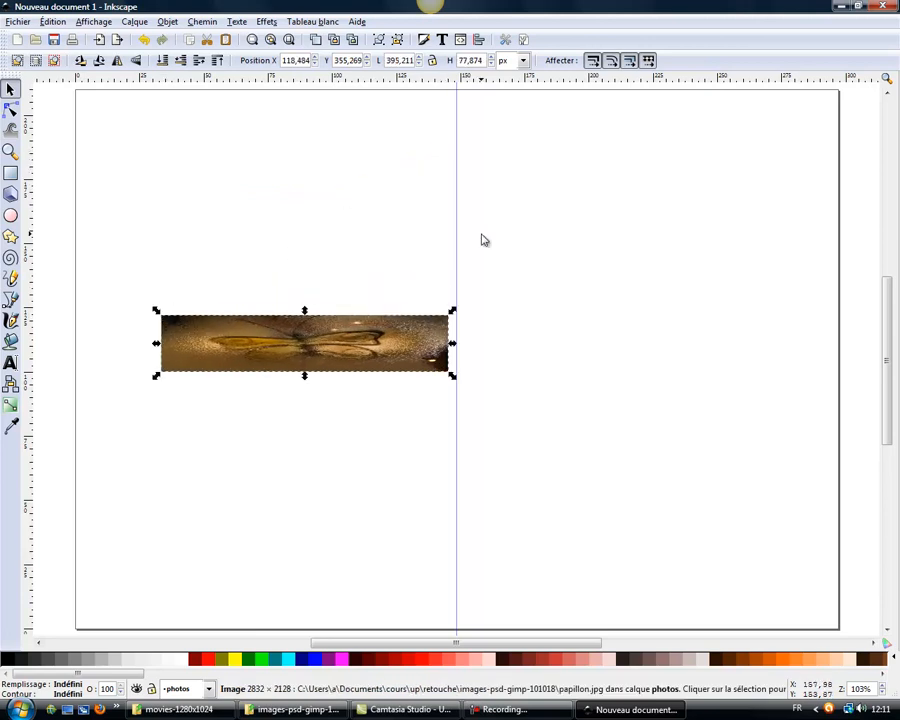
key(ctrl+z)
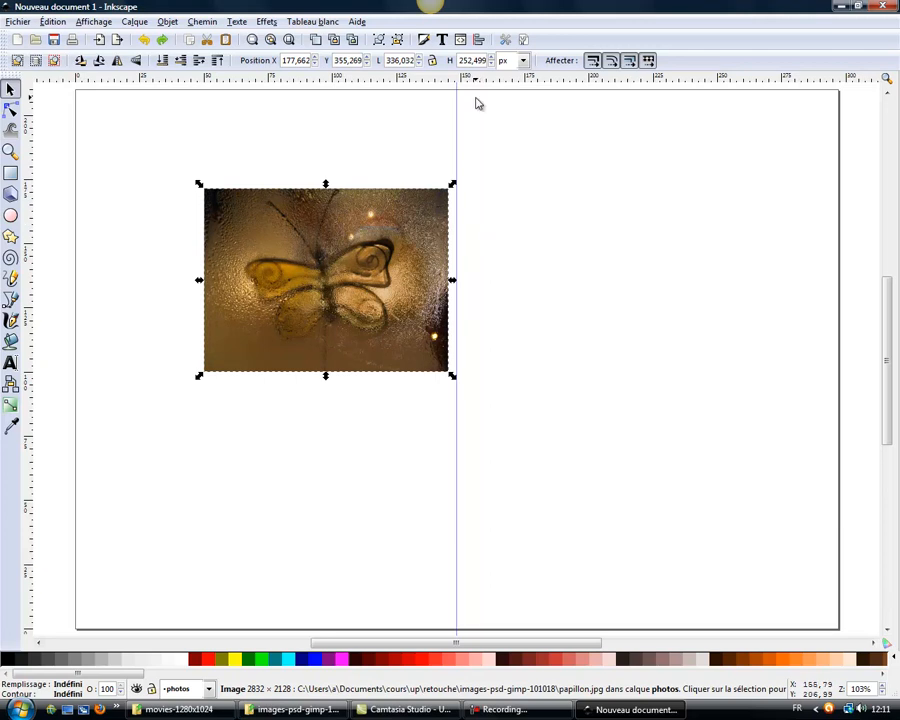
click(501, 129)
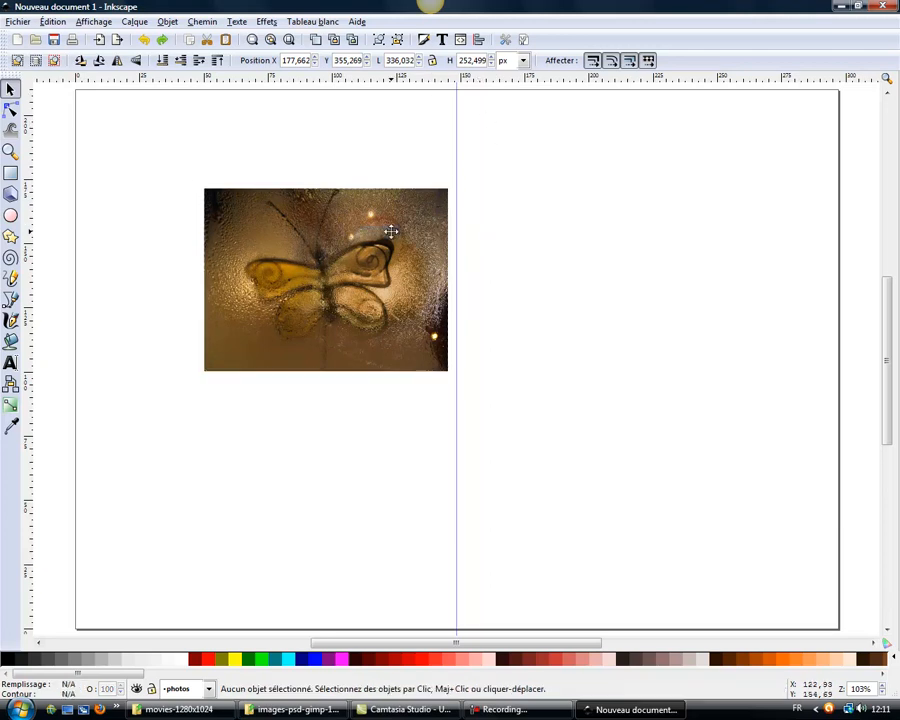
- Move the image to the page's upper-left corner and enlarge it proportionally to about 503 × 378 px, just short of the guide
drag(346, 241, 221, 149)
drag(335, 288, 457, 392)
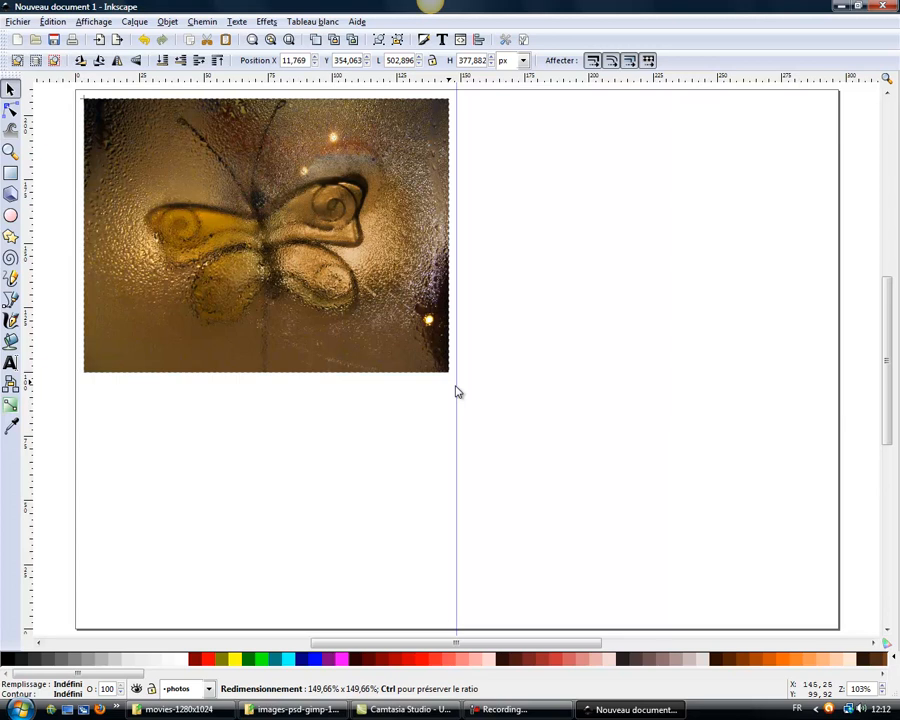
drag(457, 392, 455, 389)
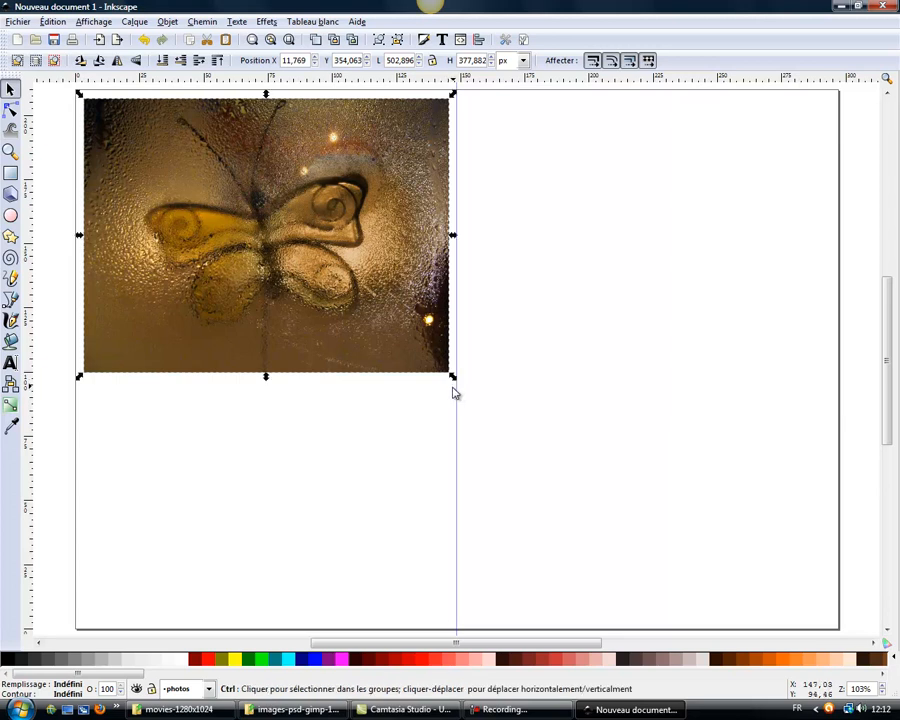
- Add the text "Bienvenue sur Inkscape" and move it below the butterfly image, at about X 59 px, Y 270 px
click(535, 353)
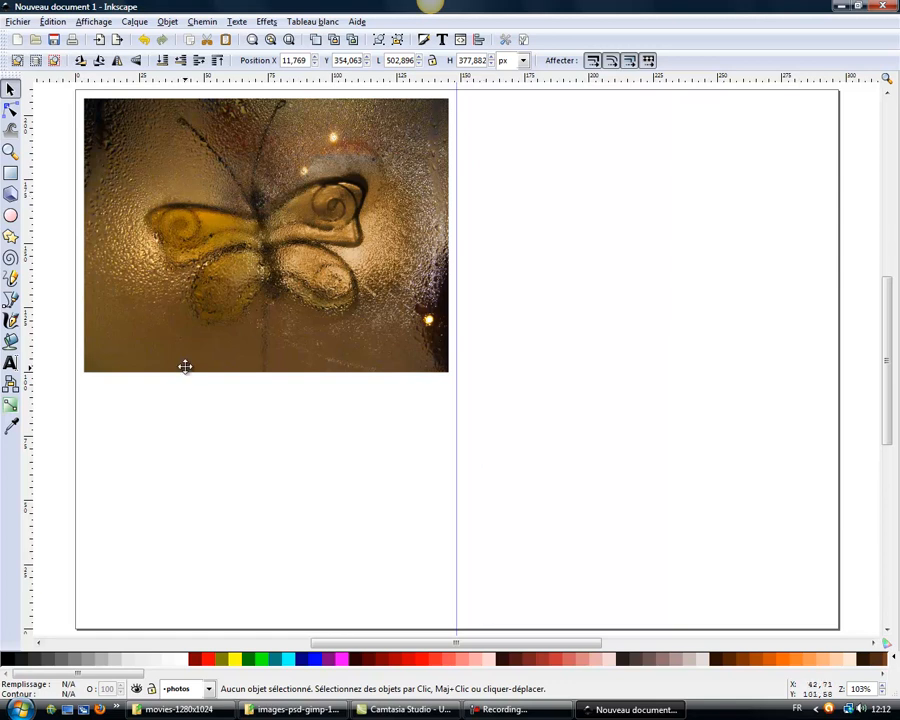
click(10, 365)
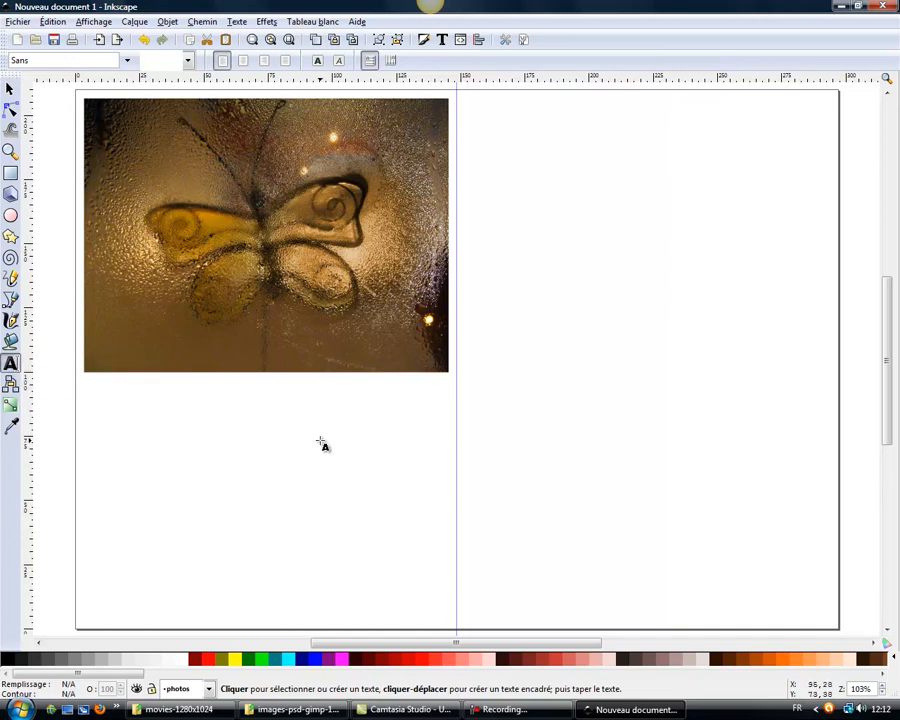
click(531, 336)
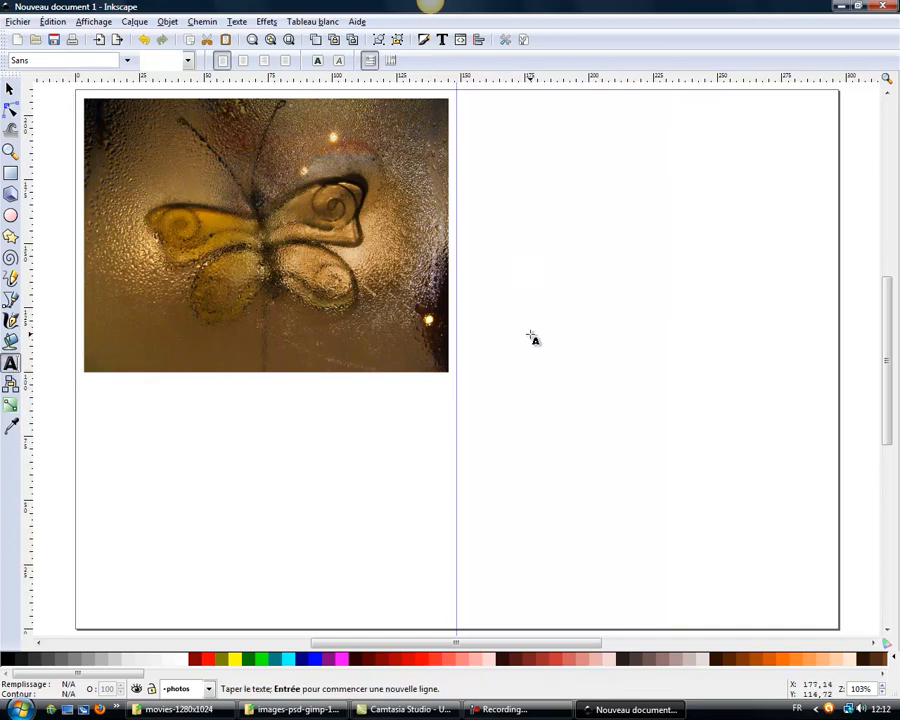
text(Bienve)
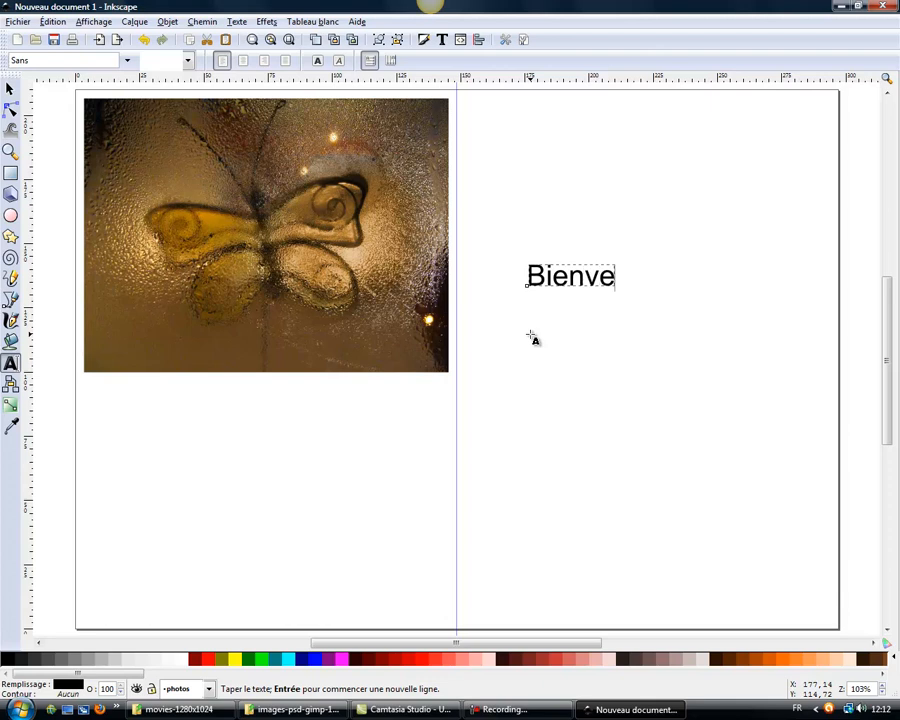
text(nue sur)
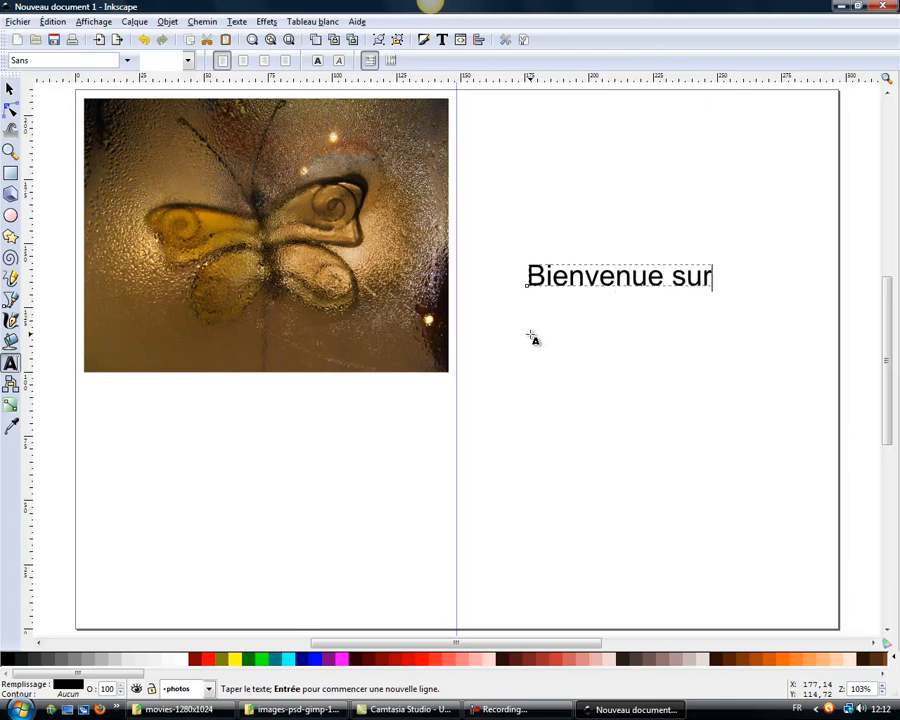
text( Inkscape)
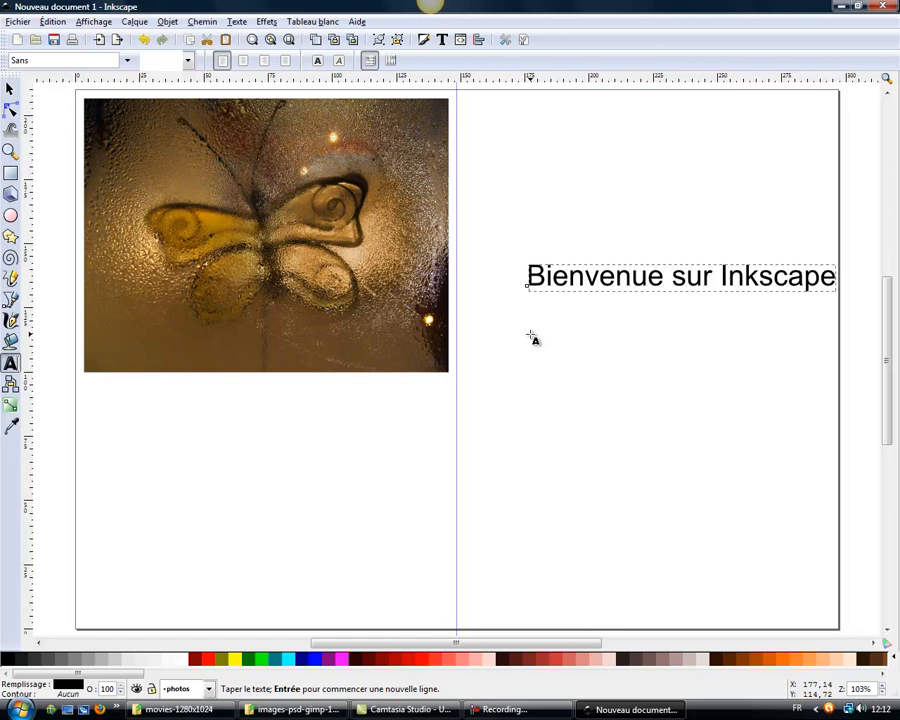
click(10, 88)
drag(572, 279, 157, 424)
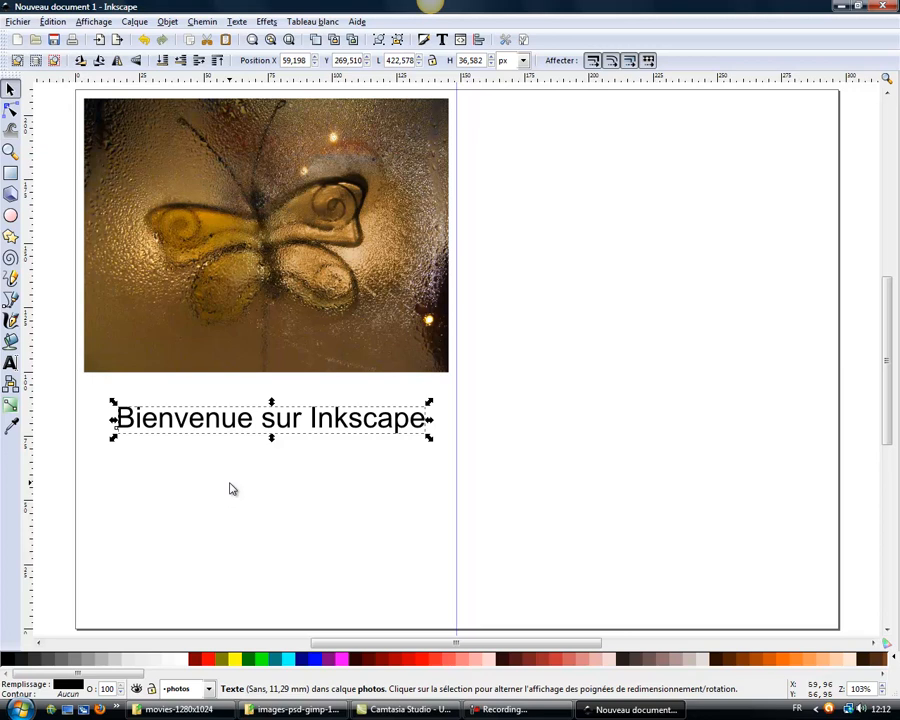
- Set the text's font size to 40 and its line spacing to 120%
click(443, 40)
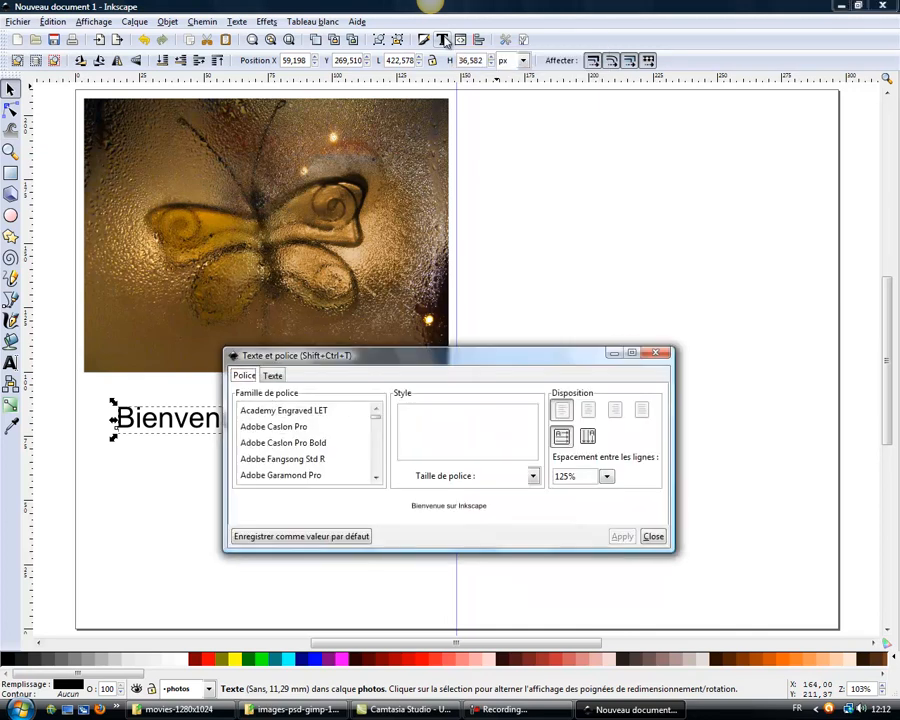
drag(462, 362, 540, 137)
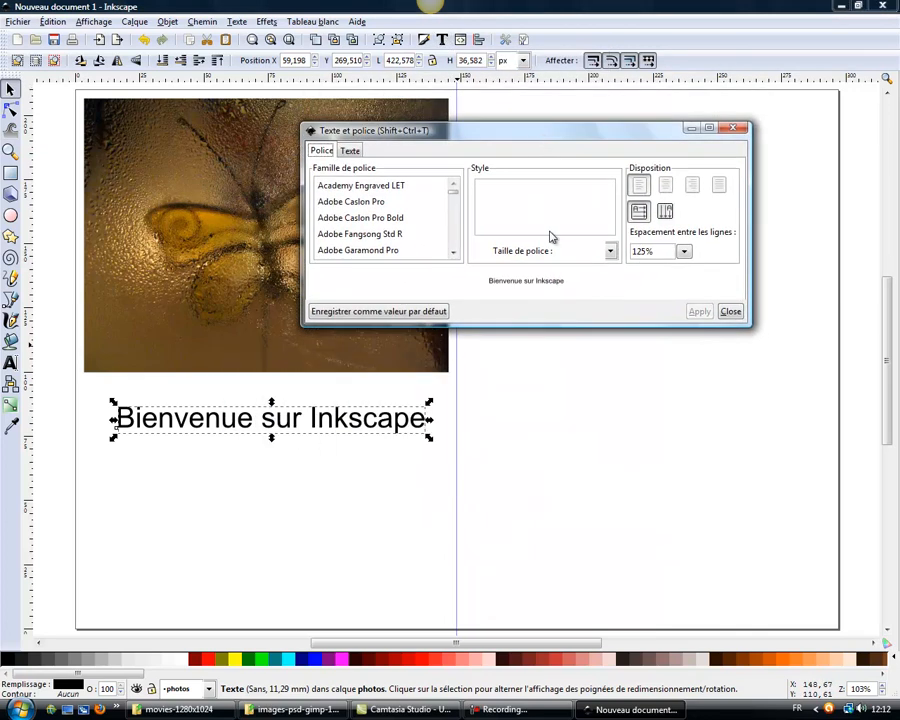
click(611, 251)
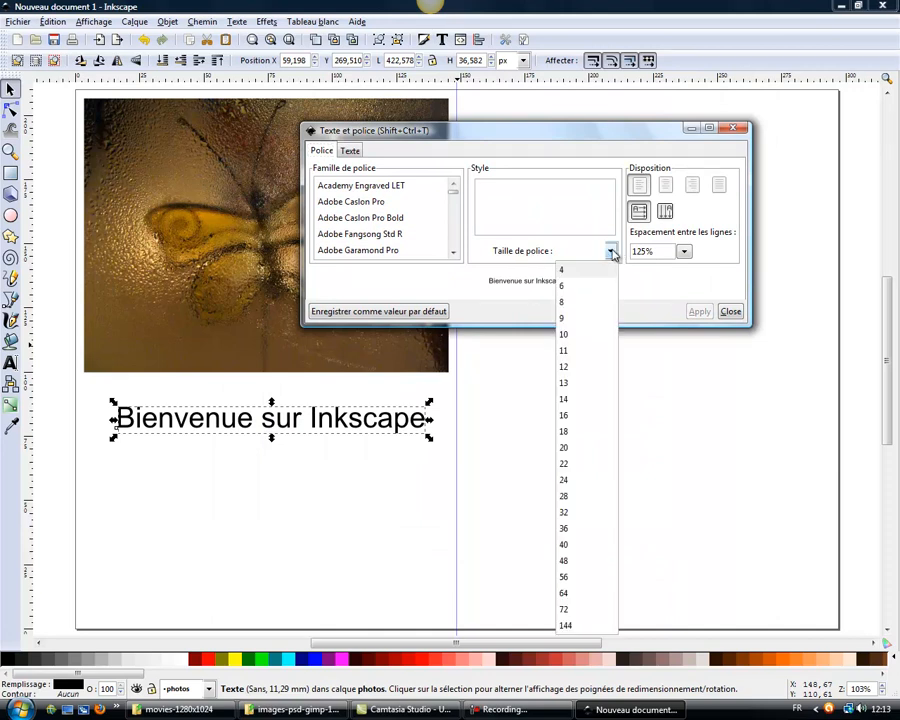
click(564, 545)
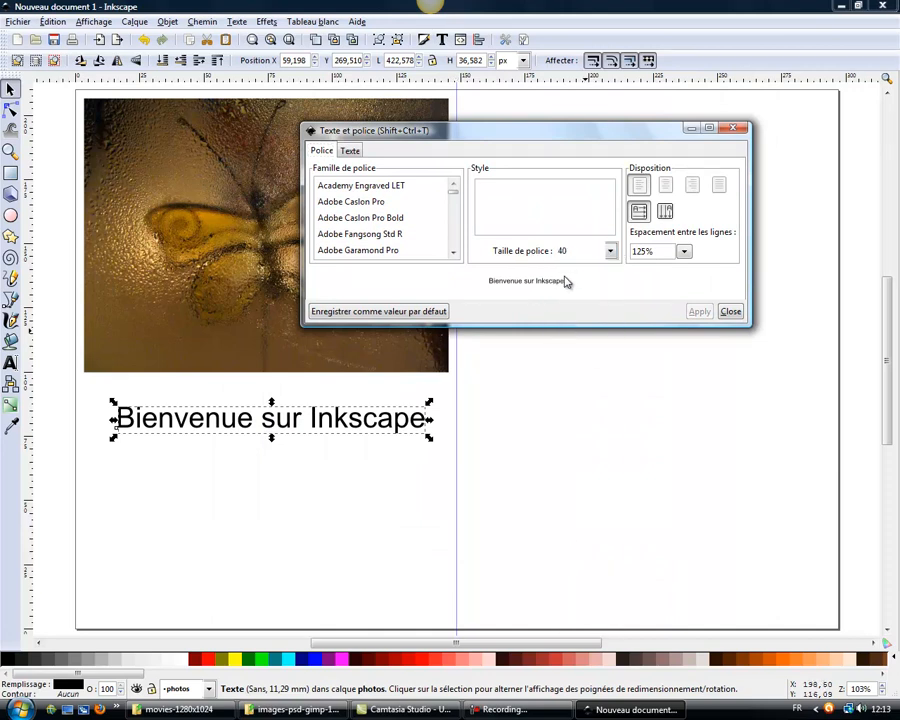
click(684, 251)
click(650, 336)
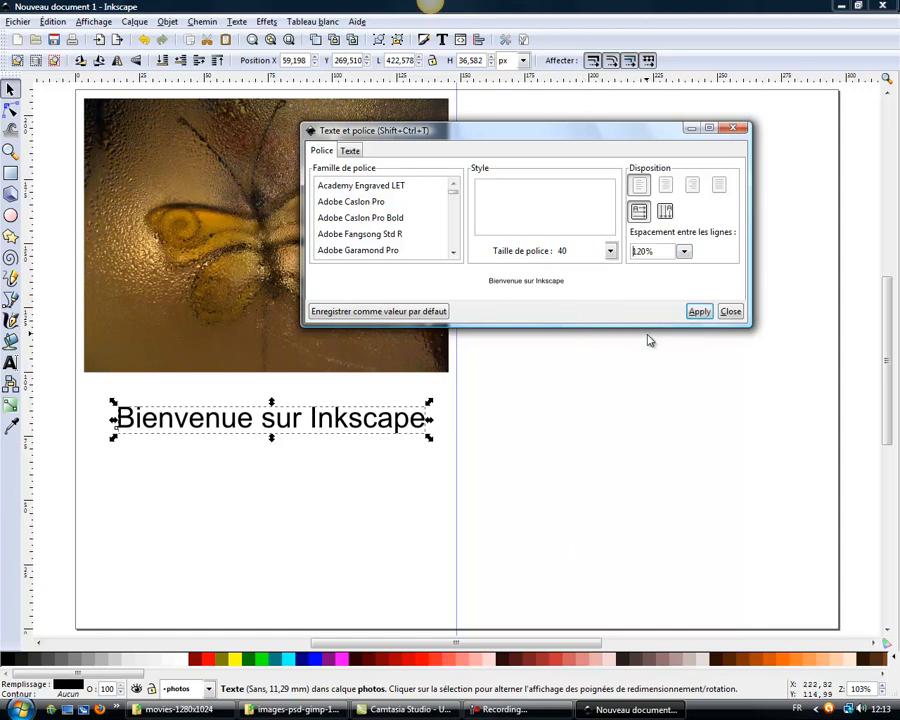
click(690, 311)
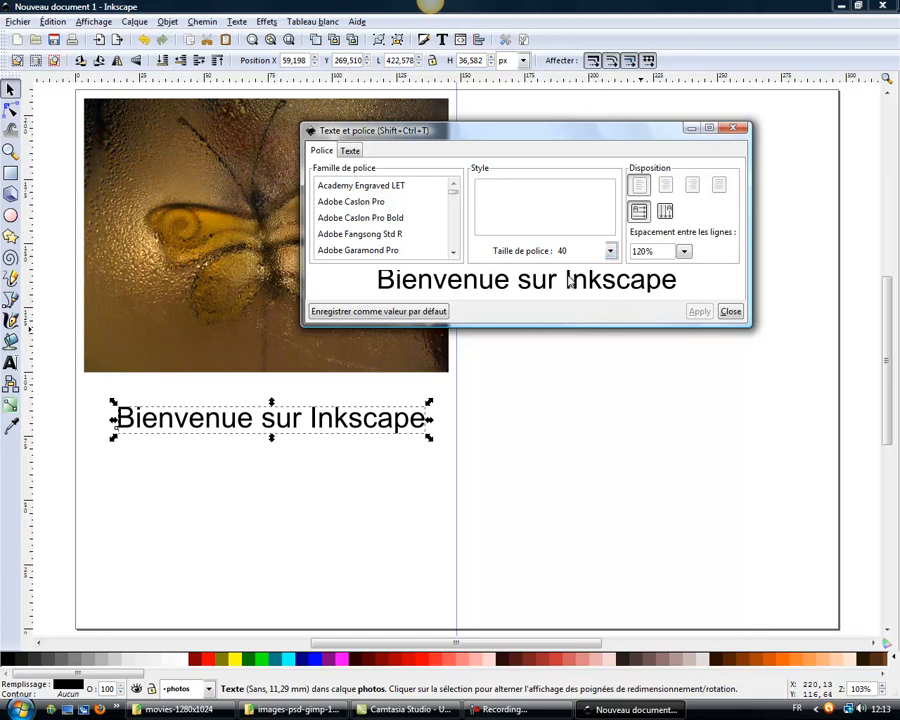
- Preview the text in the first font families, from Academy Engraved LET to Adobe Fangsong Std R
drag(554, 132, 591, 142)
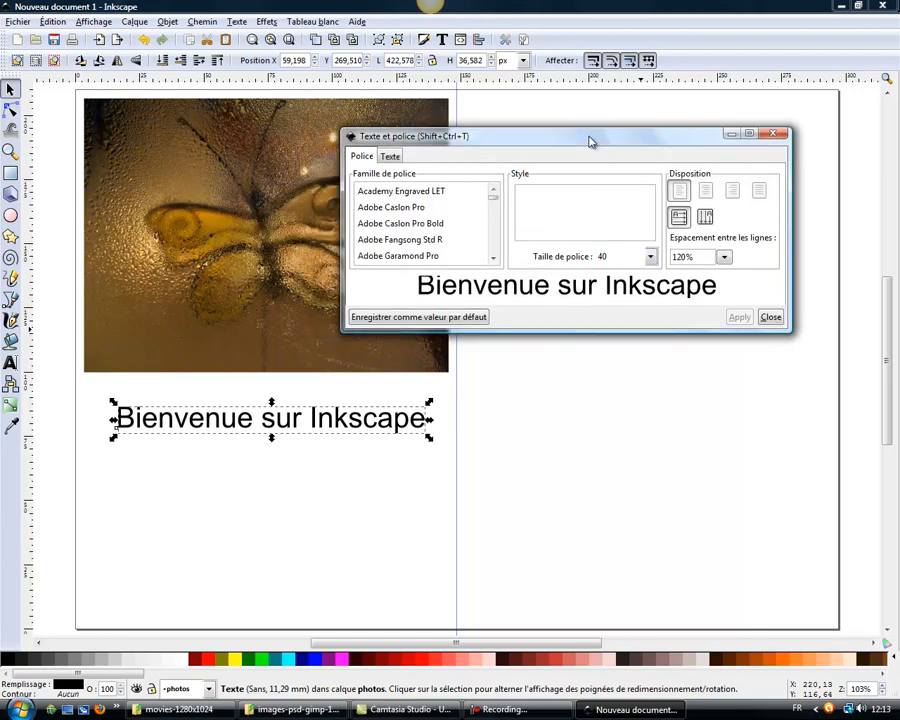
click(430, 192)
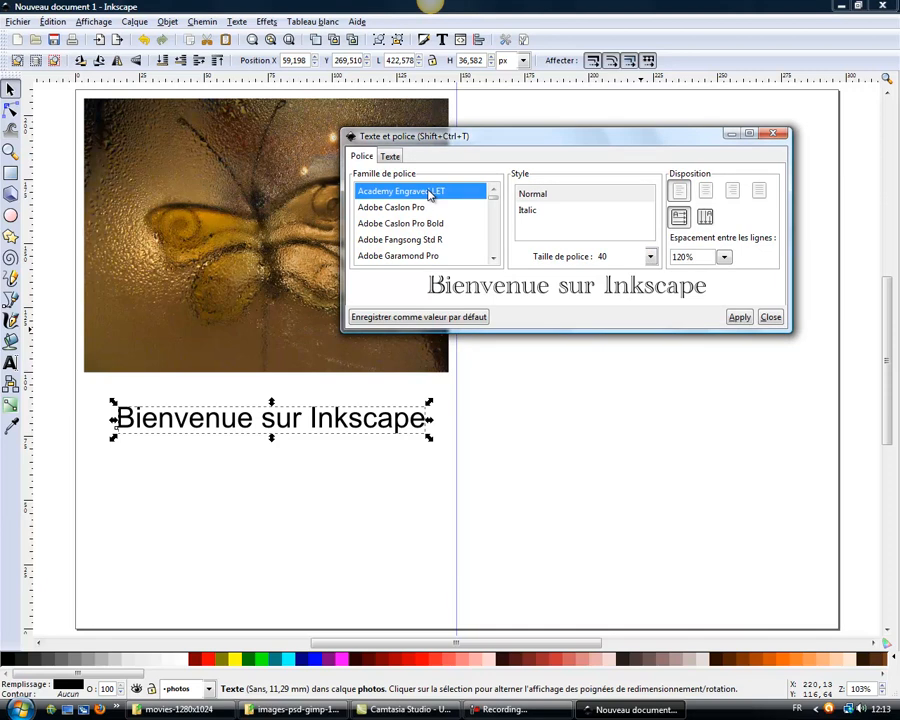
click(424, 209)
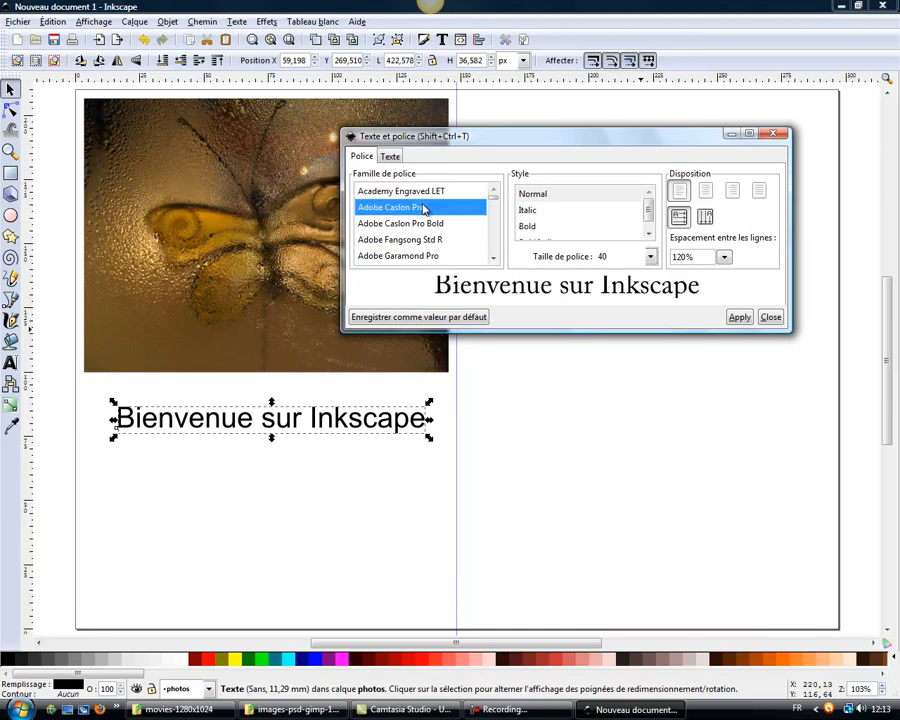
click(422, 224)
click(424, 240)
click(418, 208)
click(414, 194)
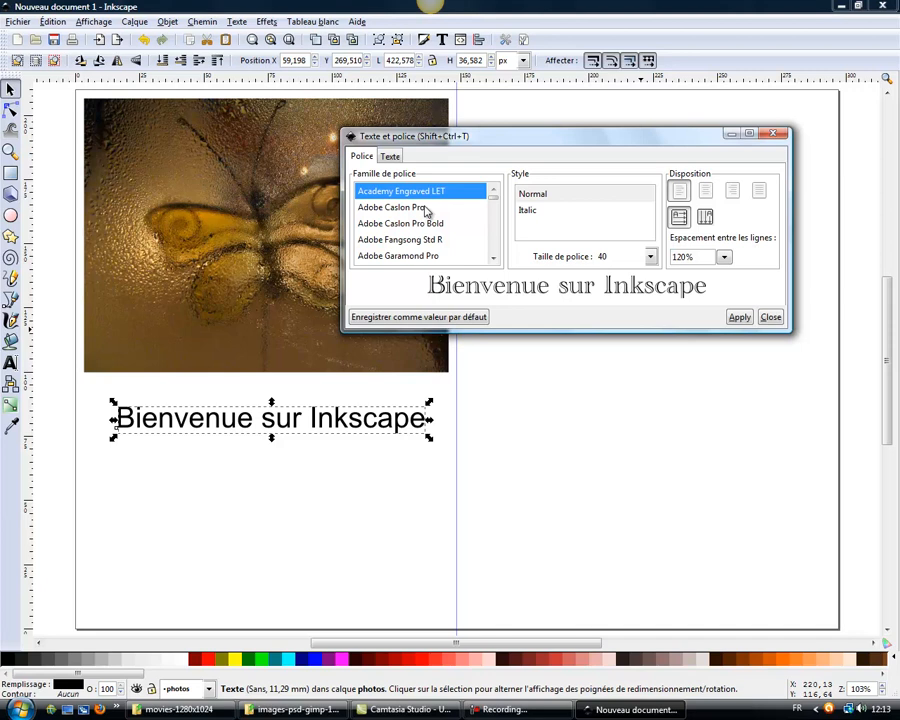
- Go through the font families one by one with the sample text and choose Birch Std
click(425, 208)
key(Down)
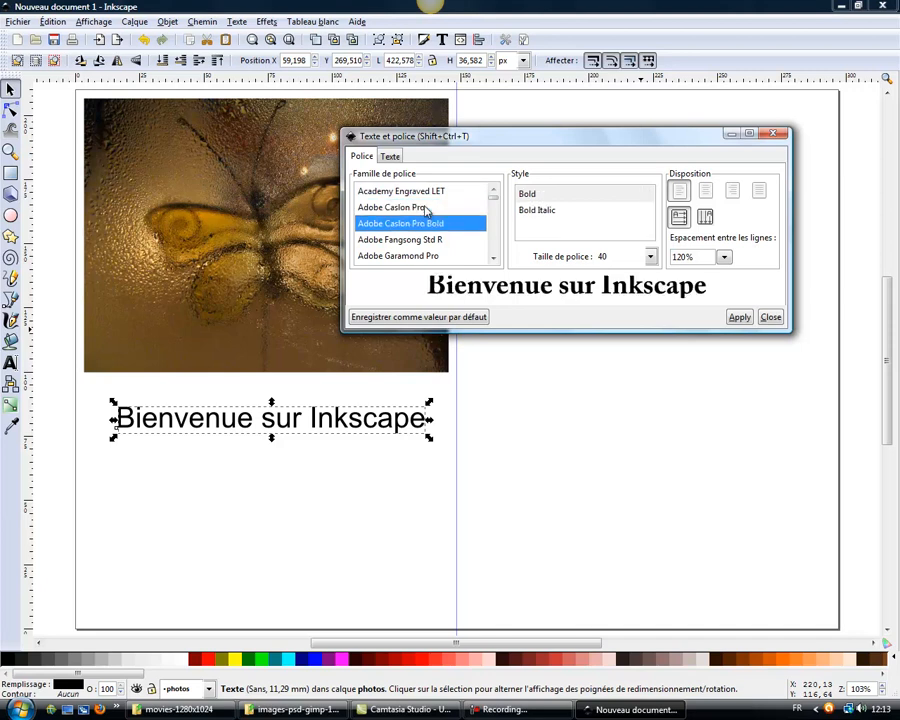
key(Down)
key(Down)
key(Down)
key(Down)
key(Down)
key(Down)
key(Down)
key(Down)
key(Down)
key(Down)
key(Down)
key(Down)
key(Down)
key(Down)
key(Down)
key(Down)
key(Down)
key(Down)
key(Down)
key(Down)
key(Down)
key(Down)
key(Down)
key(Down)
key(Down)
key(Down)
key(Down)
key(Down)
key(Down)
key(Down)
key(Down)
key(Down)
key(Down)
key(Down)
key(Down)
key(Down)
key(Down)
key(Down)
key(Down)
key(Down)
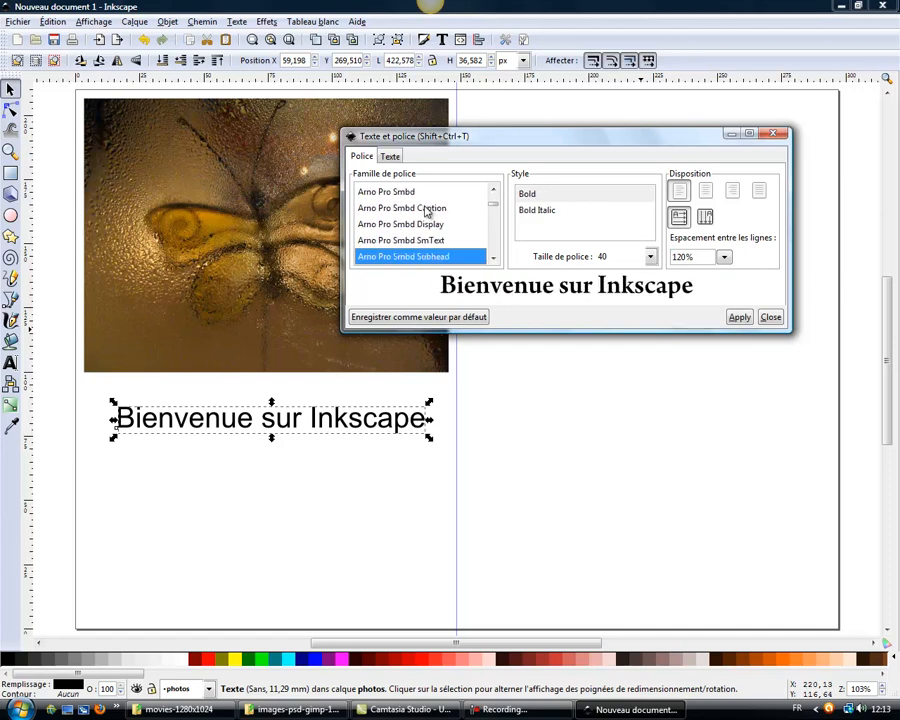
key(Down)
key(Down)
key(Down)
key(Down)
key(Down)
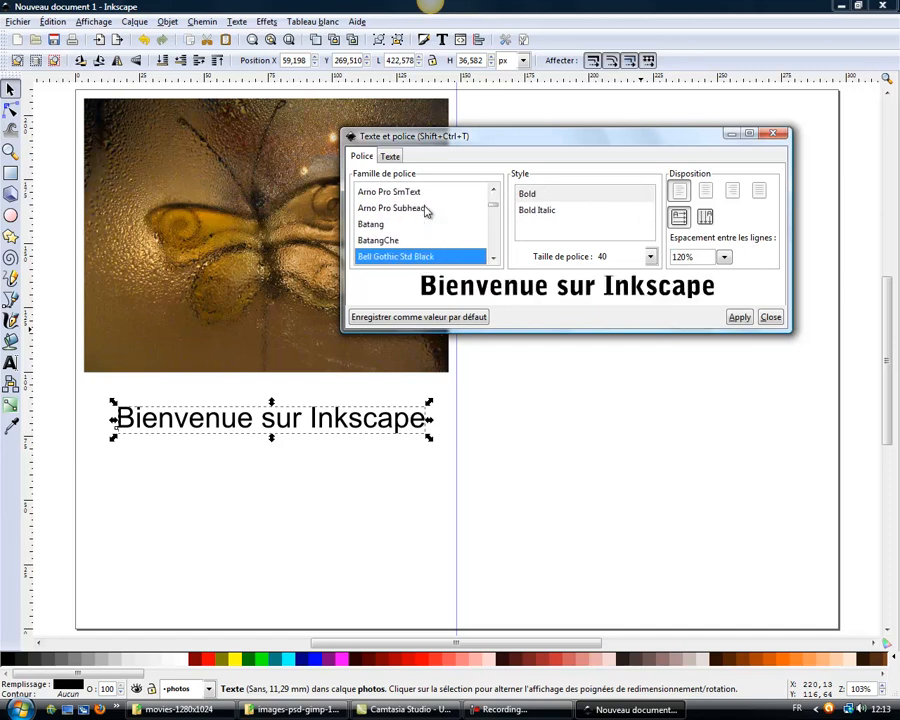
key(Down)
key(Down)
key(Down)
key(Down)
key(Down)
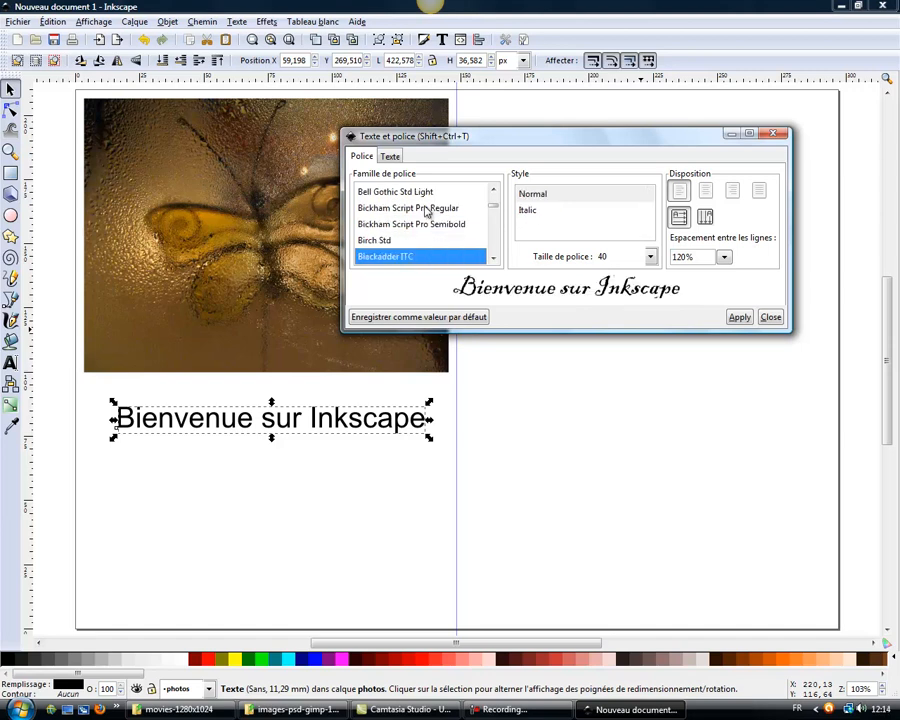
key(Up)
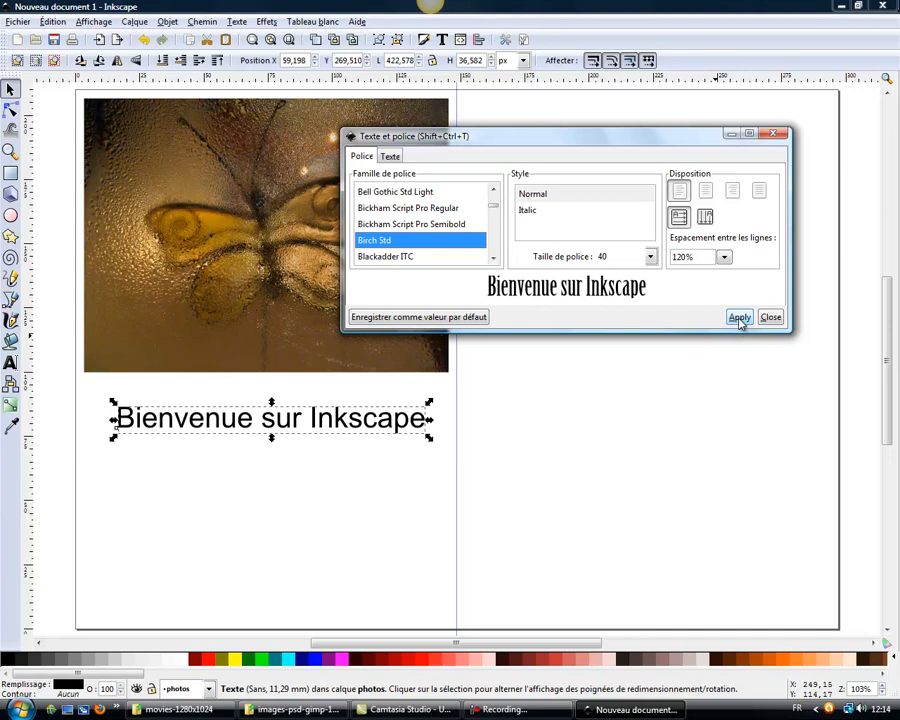
- Compare the Italic style, then apply Birch Std in Normal style to the text and close the font settings
click(529, 211)
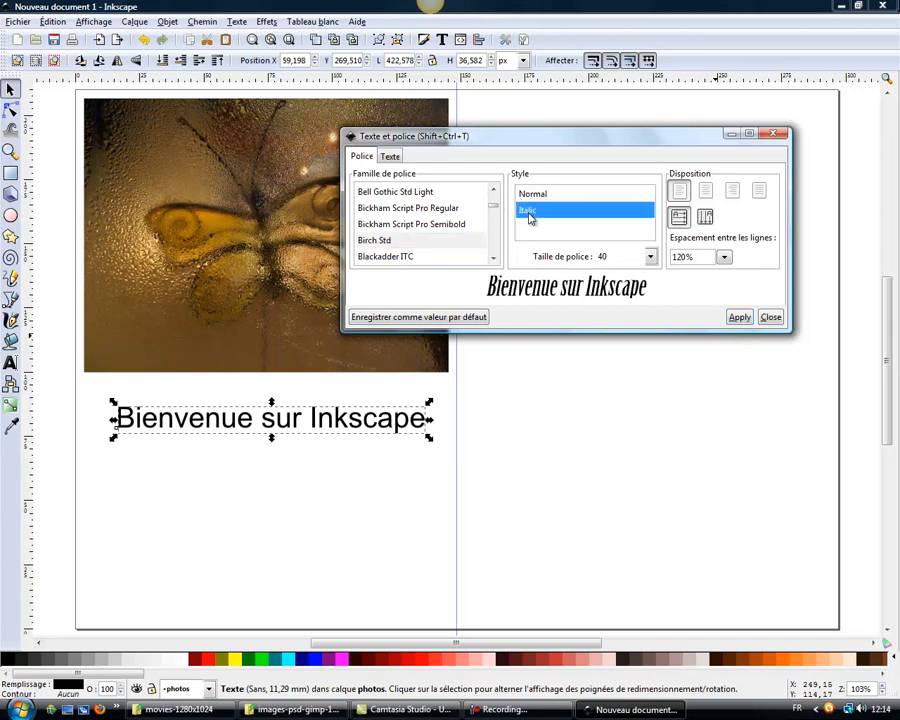
click(537, 195)
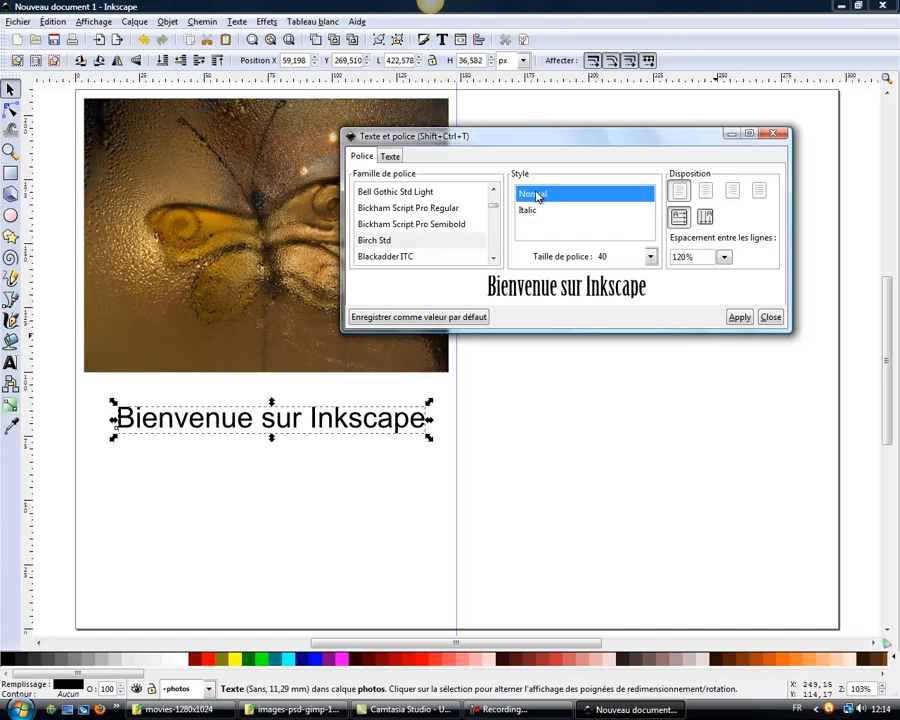
click(739, 317)
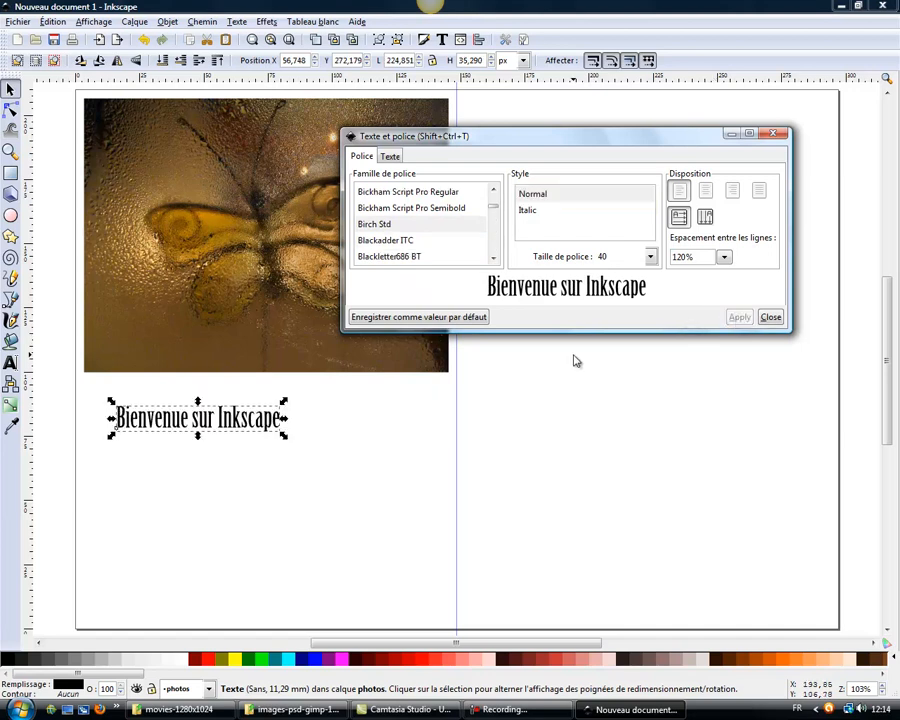
click(769, 317)
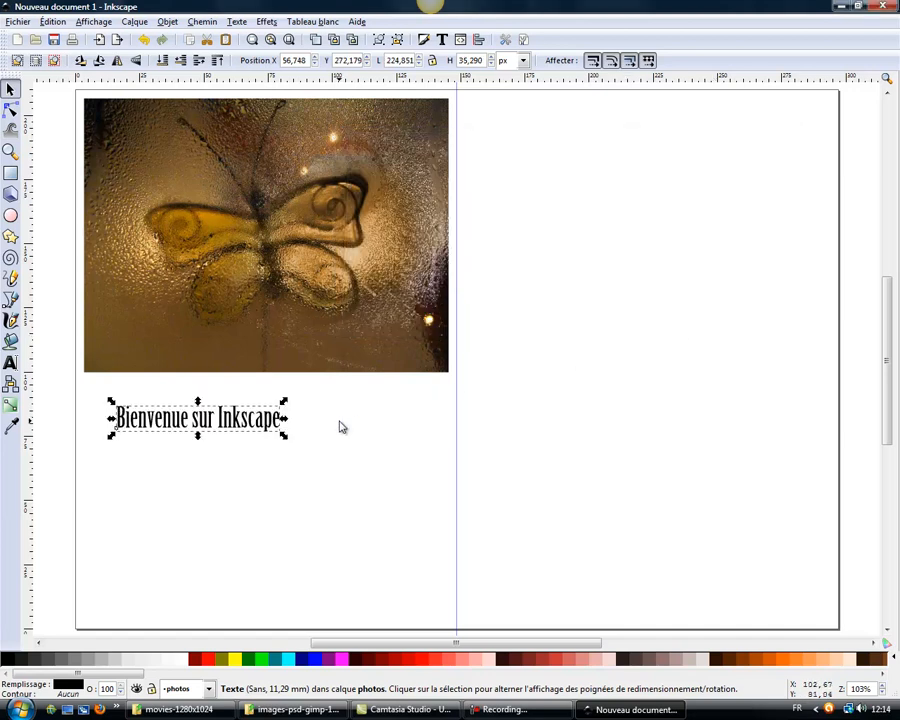
- Move the text onto the lower part of the butterfly image and enlarge it proportionally to about 468 × 74 px
drag(183, 424, 158, 348)
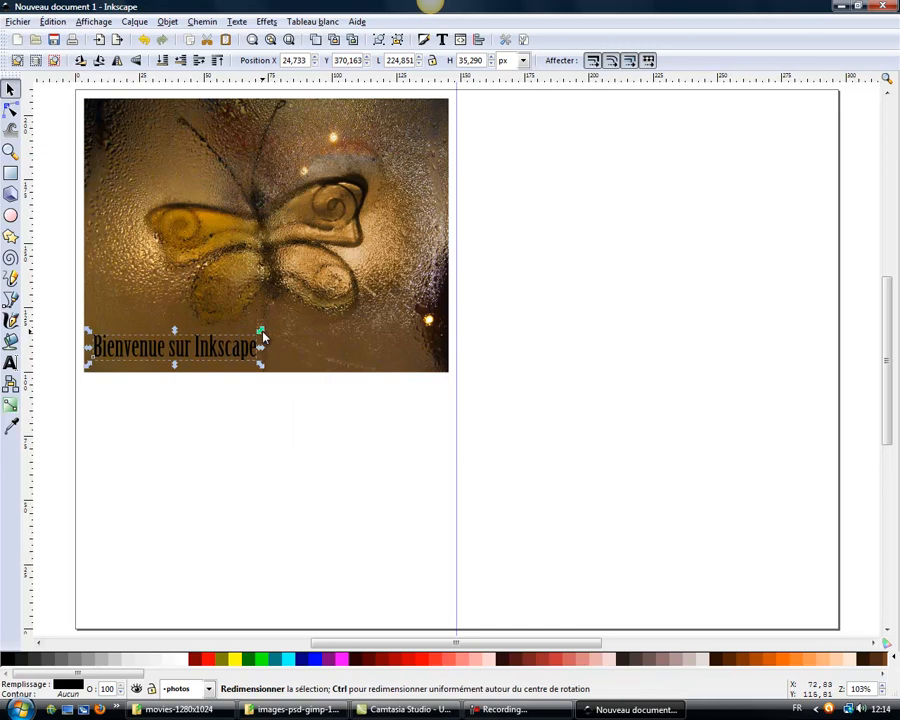
drag(259, 330, 436, 283)
click(368, 388)
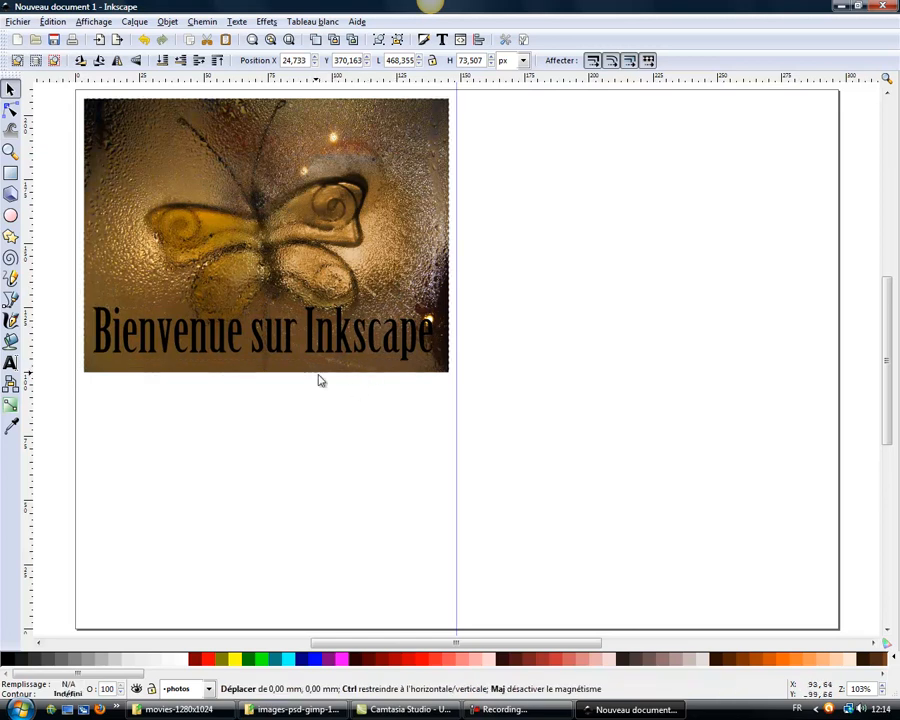
- Try moving the butterfly image behind the text to about X 28 px, Y 339 px, and undo the move
drag(312, 369, 331, 391)
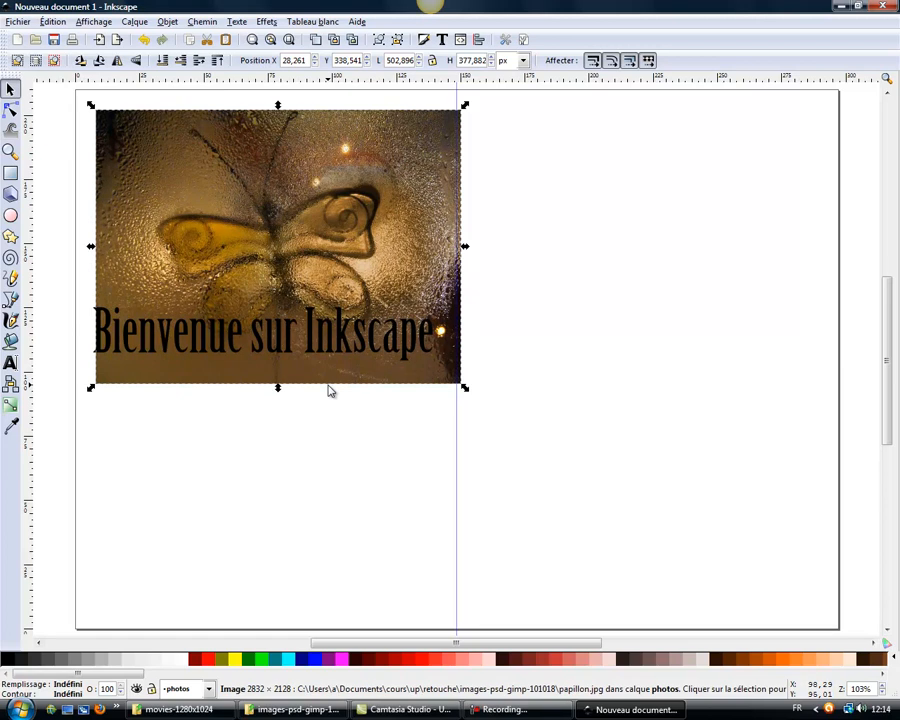
key(ctrl+z)
click(336, 418)
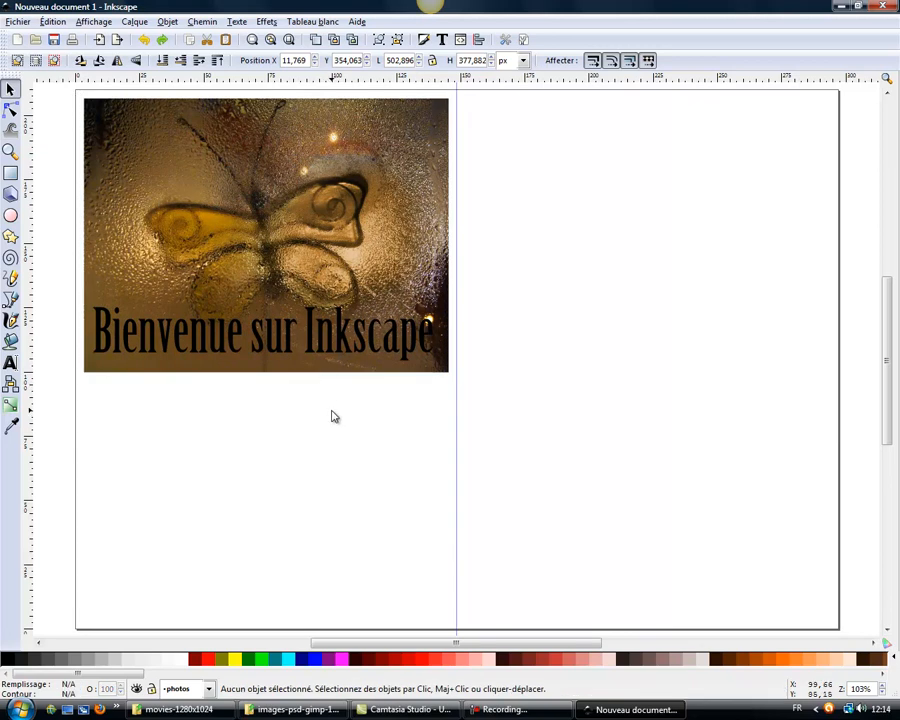
- Move the enlarged text off the image to below it, at about X 32 px, Y 212 px
click(311, 346)
drag(310, 344, 316, 452)
click(280, 552)
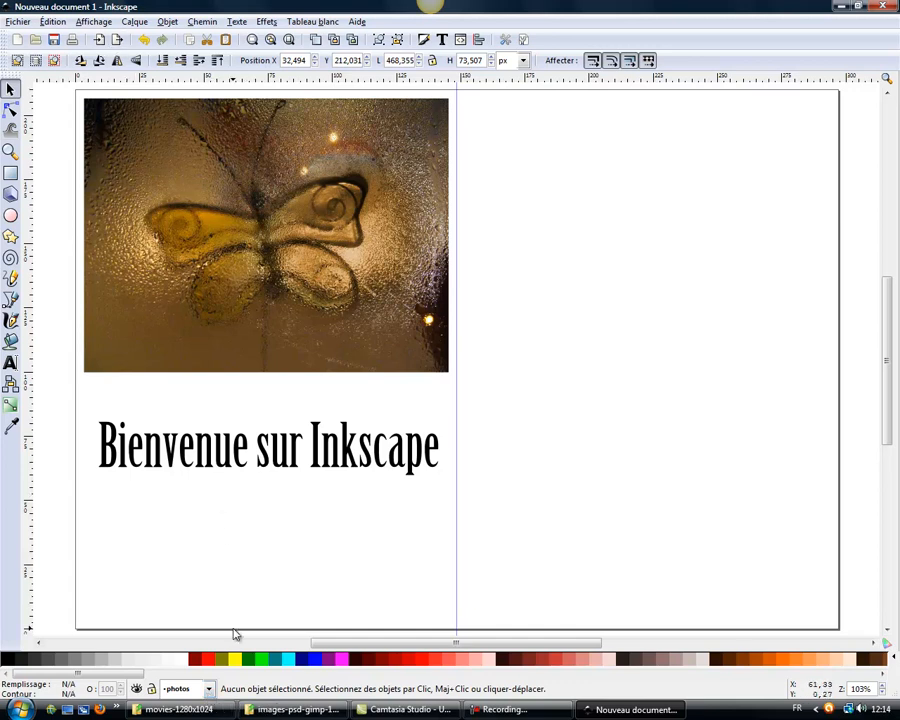
- Add a layer named "texte" above the current layer
click(140, 22)
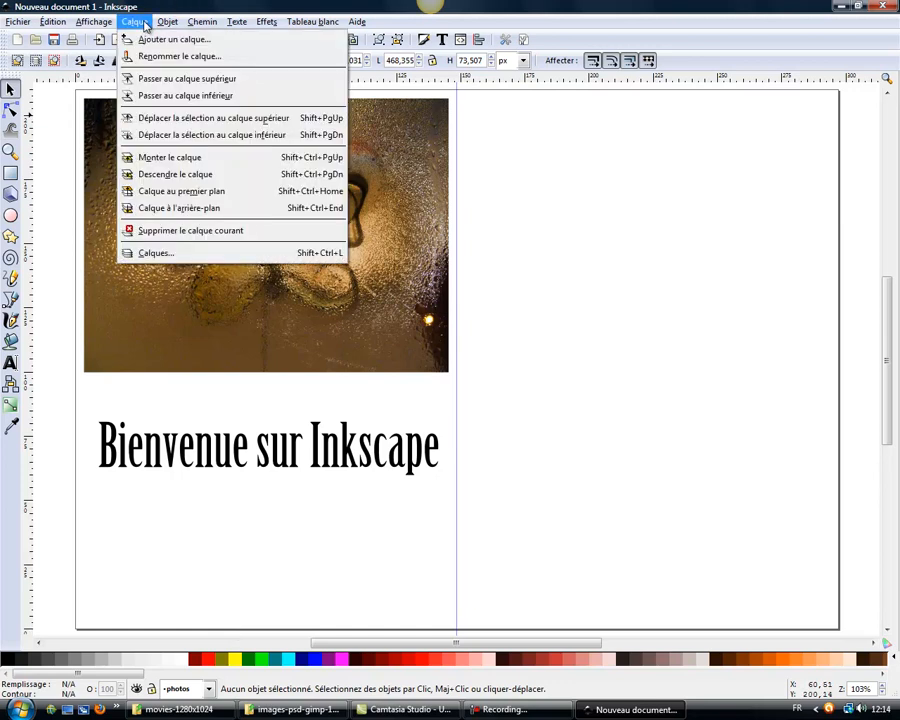
click(157, 40)
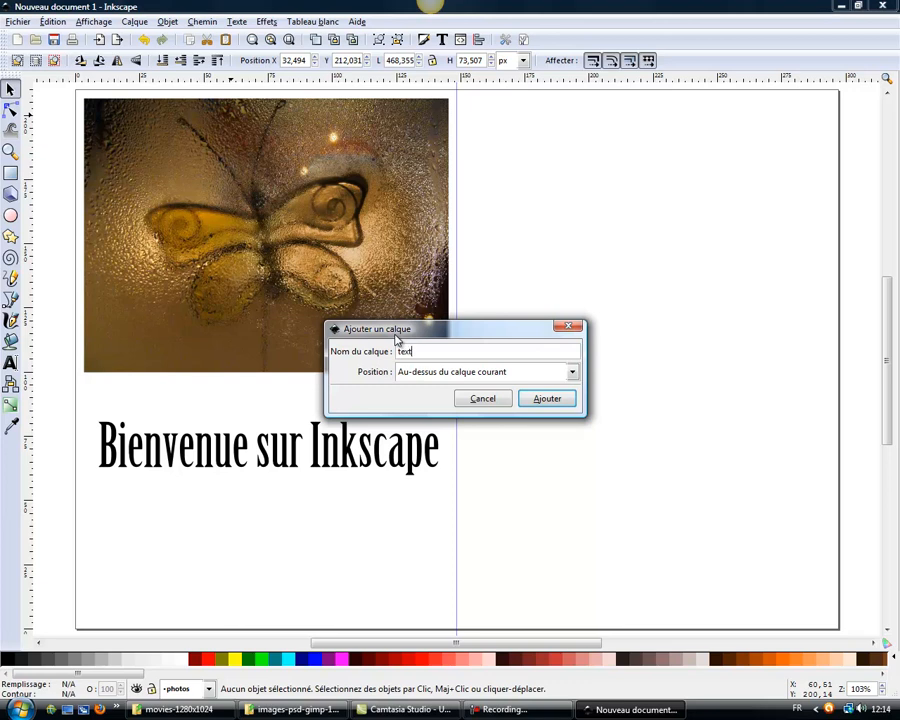
click(543, 399)
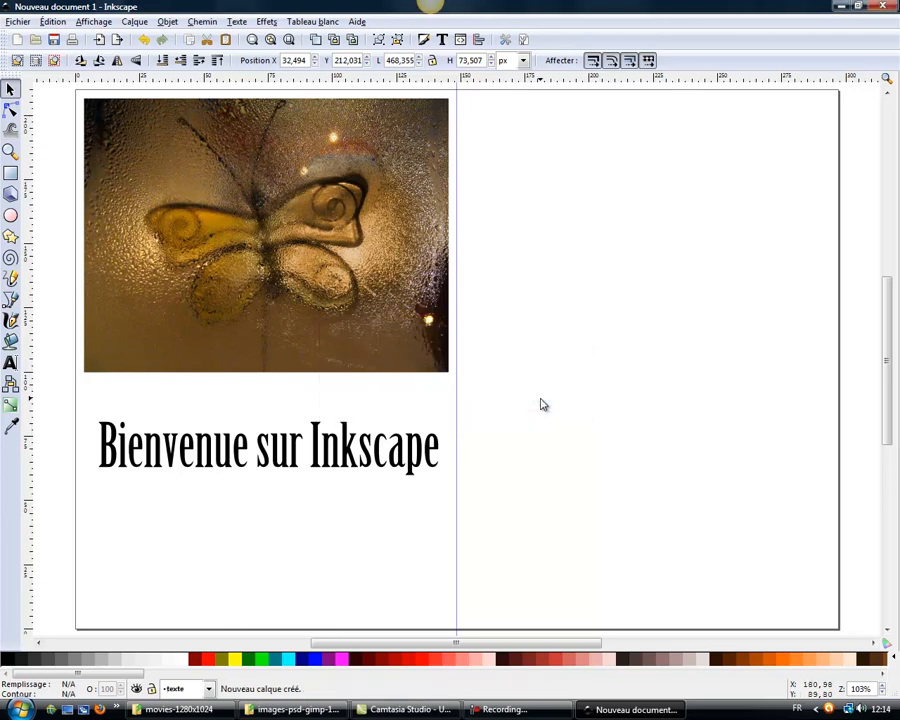
- Paste a copy of the welcome text below the original, at about X 132 px, Y 118 px, and delete the original
click(338, 450)
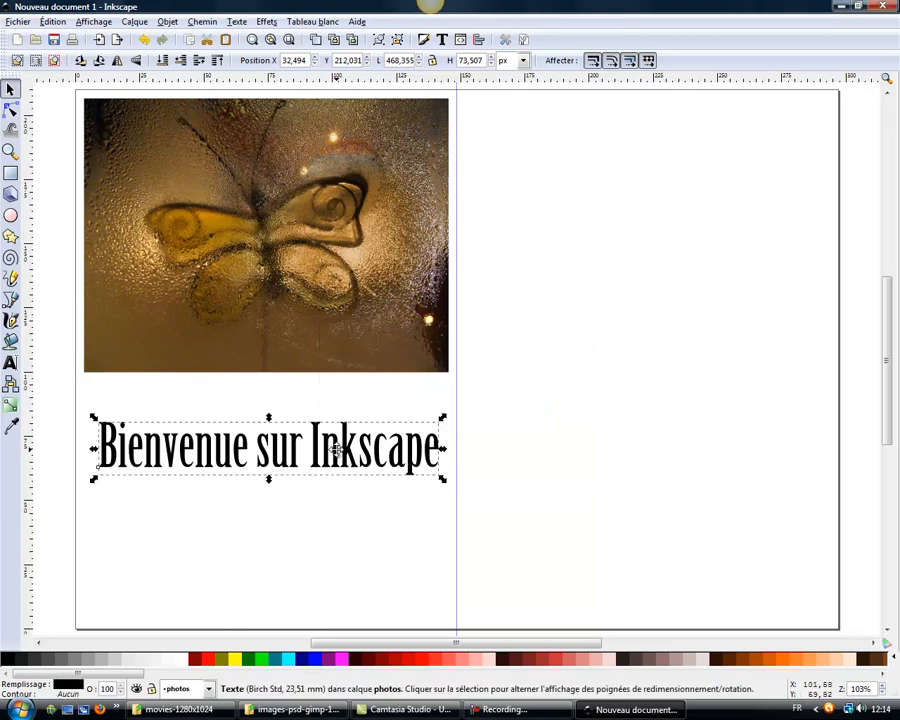
click(342, 522)
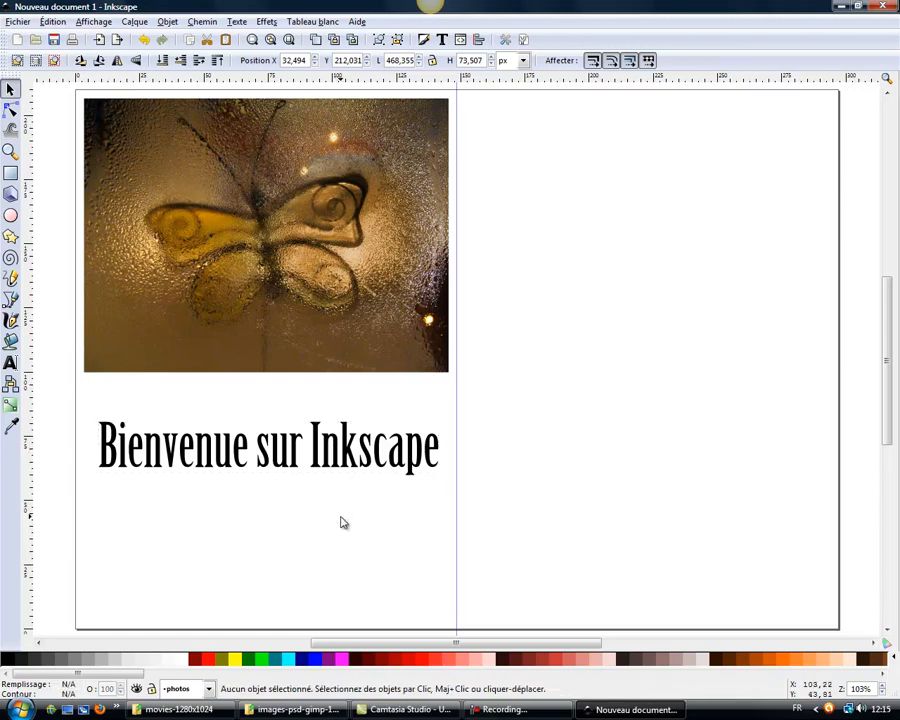
key(ctrl+v)
click(307, 560)
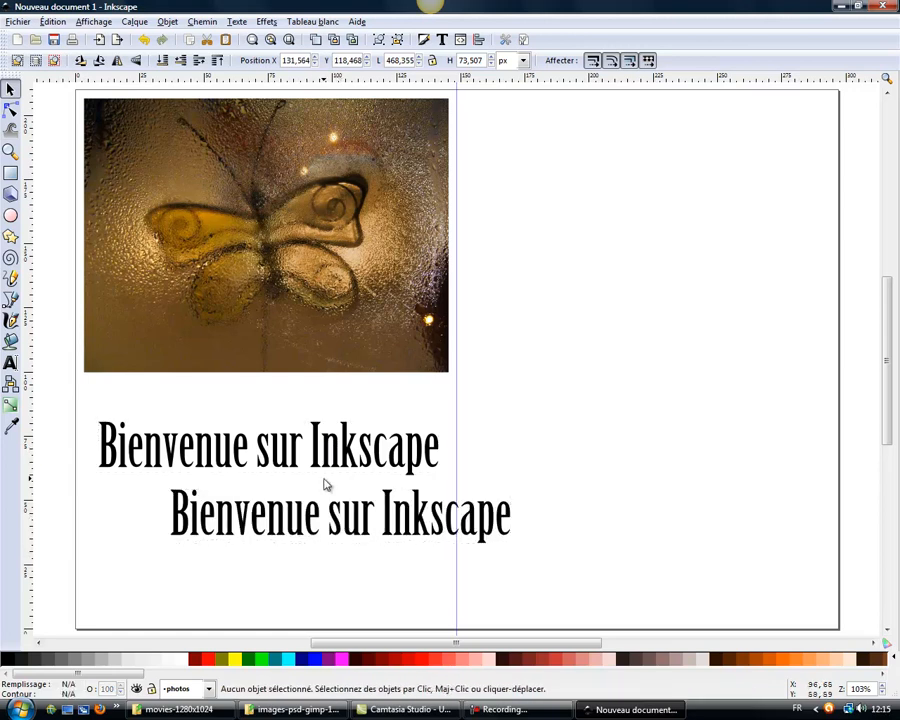
click(313, 455)
key(Delete)
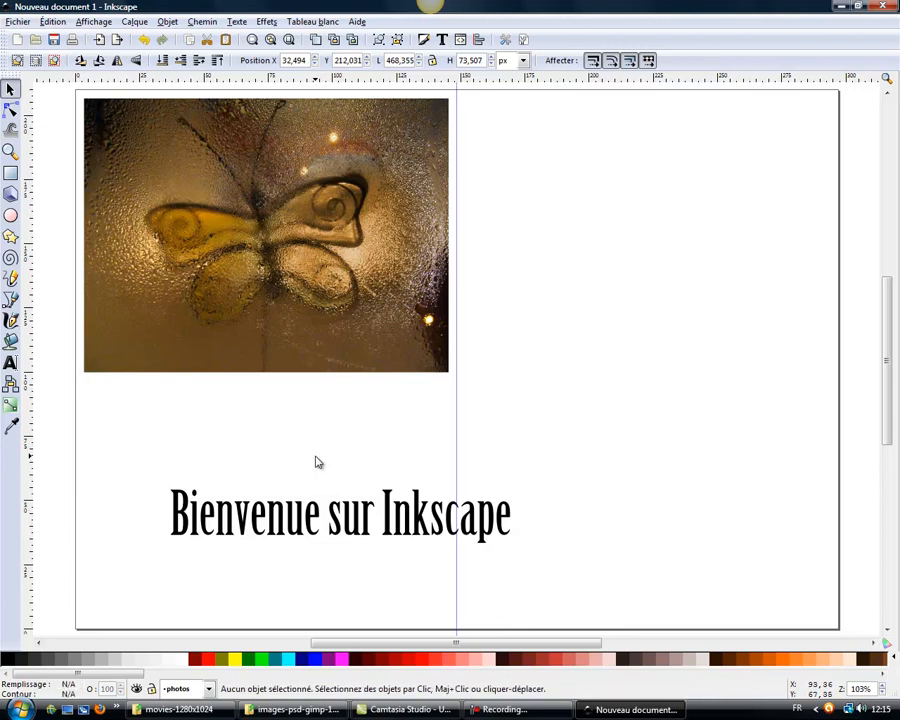
- Lock the "photos" layer and try to move the butterfly image
click(210, 689)
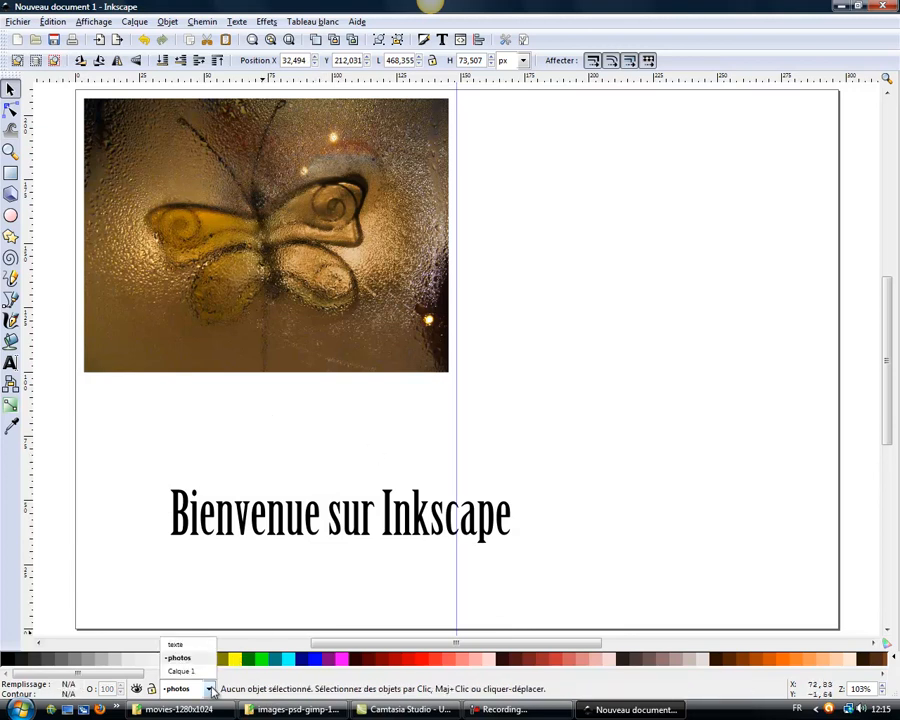
click(200, 660)
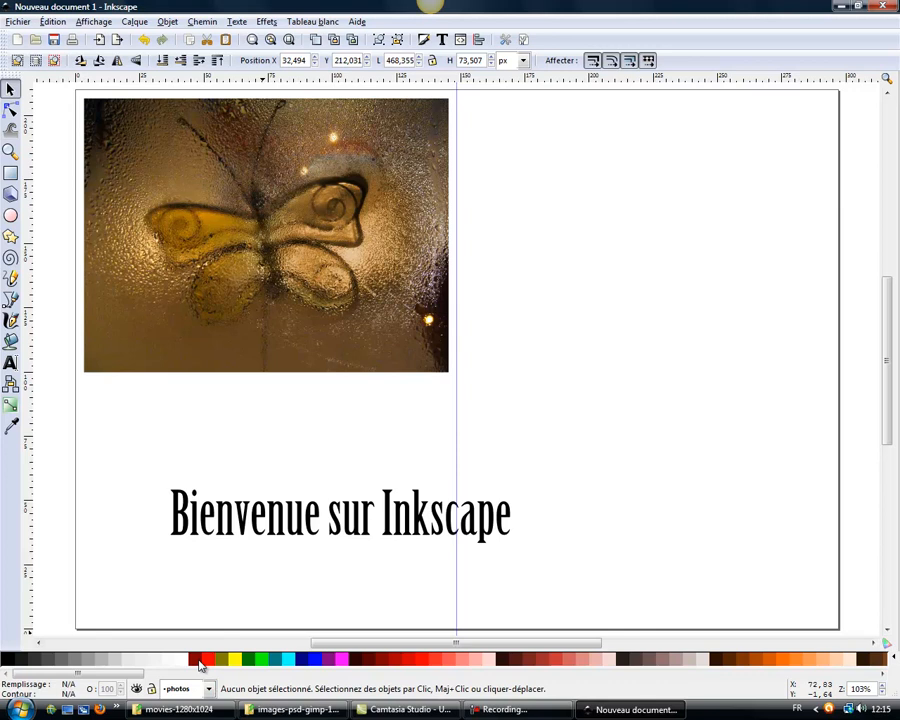
click(152, 689)
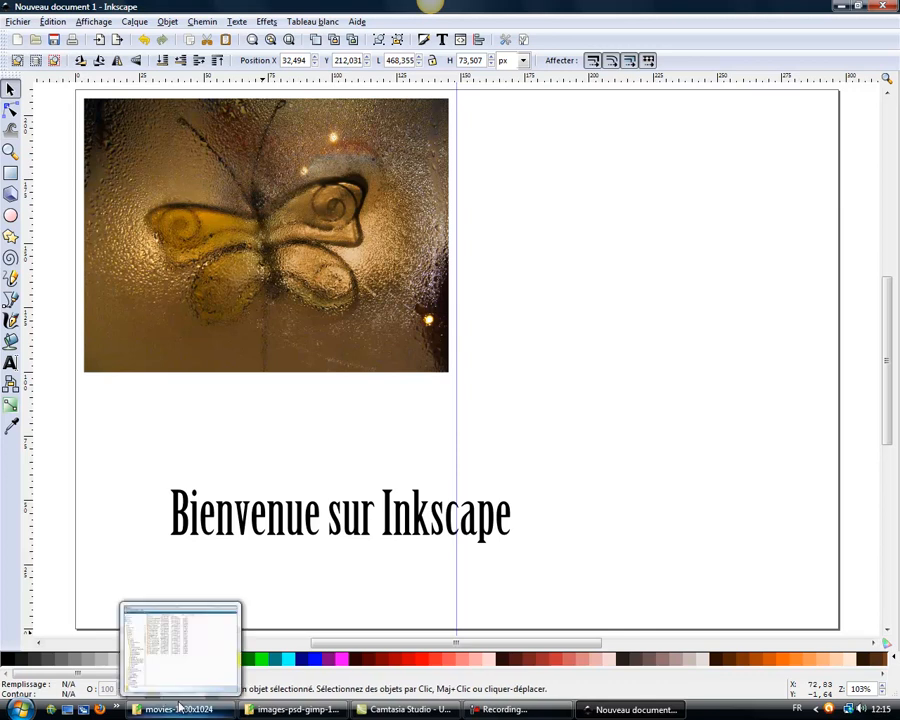
drag(241, 307, 322, 342)
drag(297, 281, 409, 364)
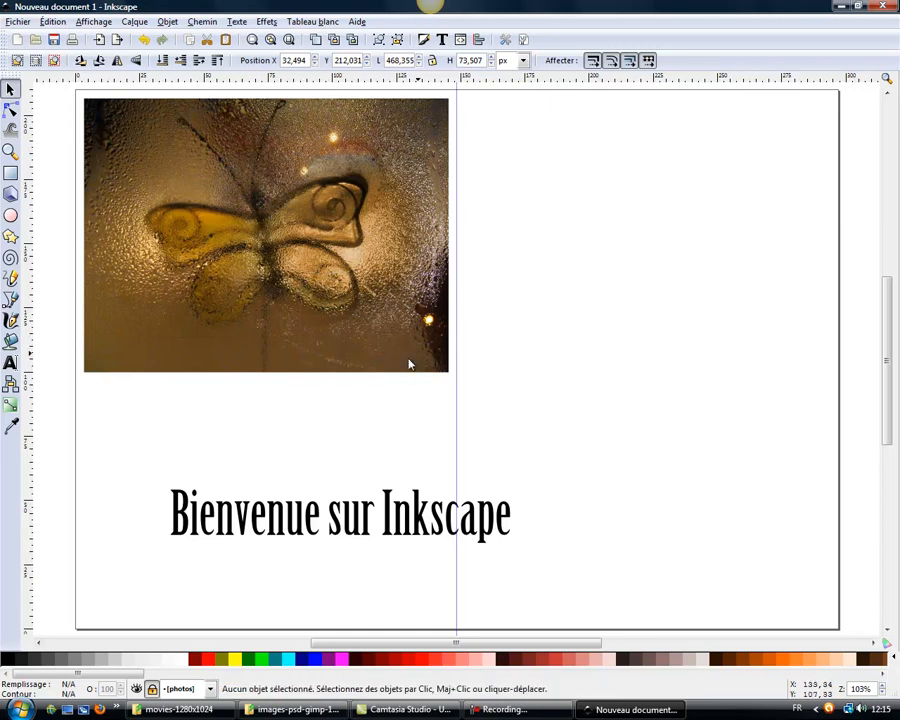
- Switch to the "texte" layer, return to the "photos" layer and unlock it
click(211, 692)
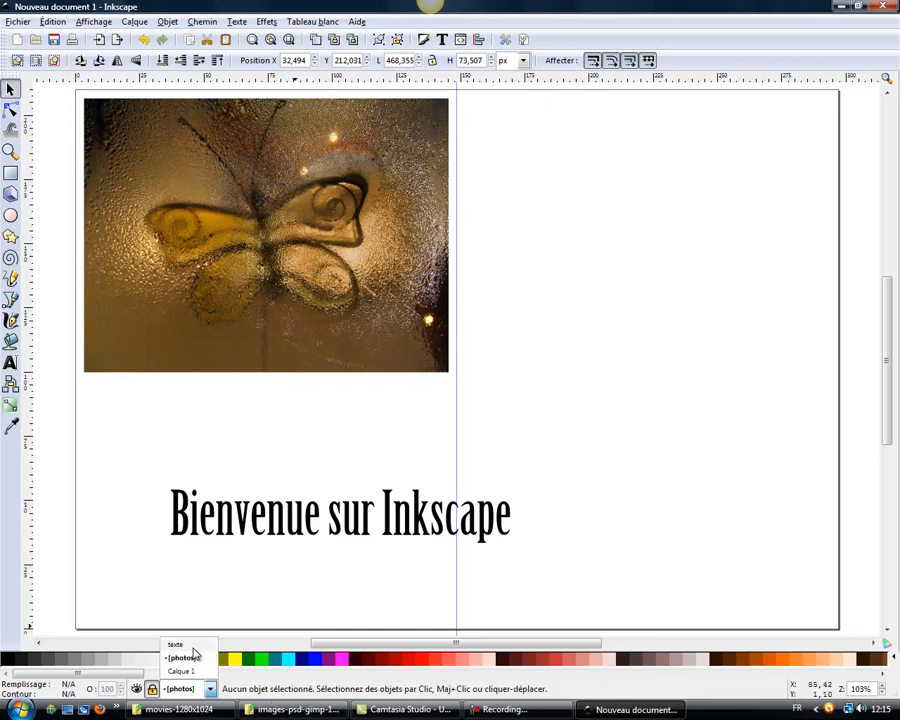
click(175, 641)
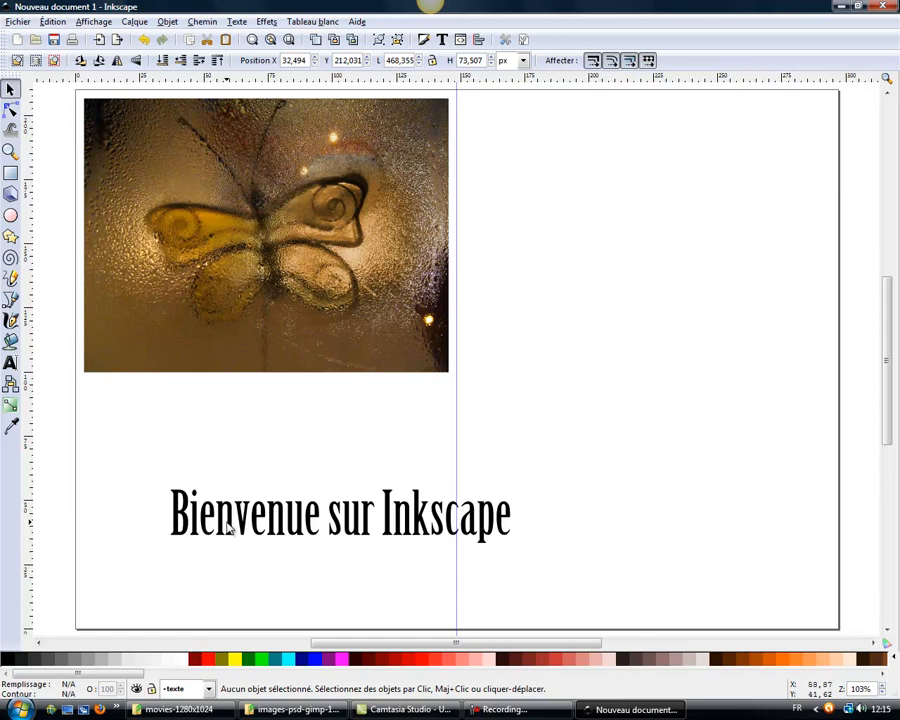
click(211, 692)
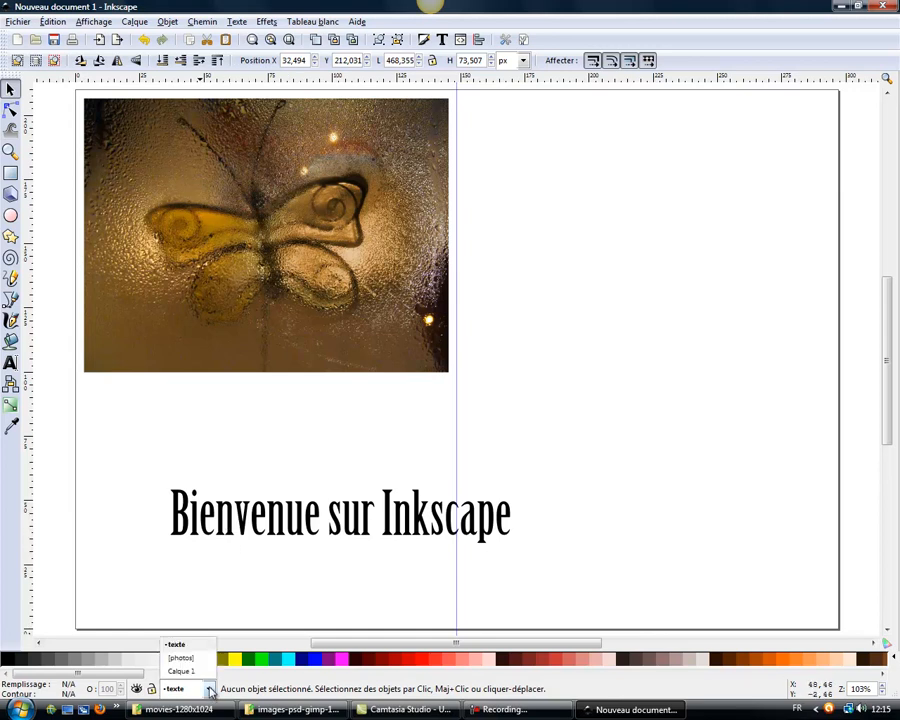
click(190, 656)
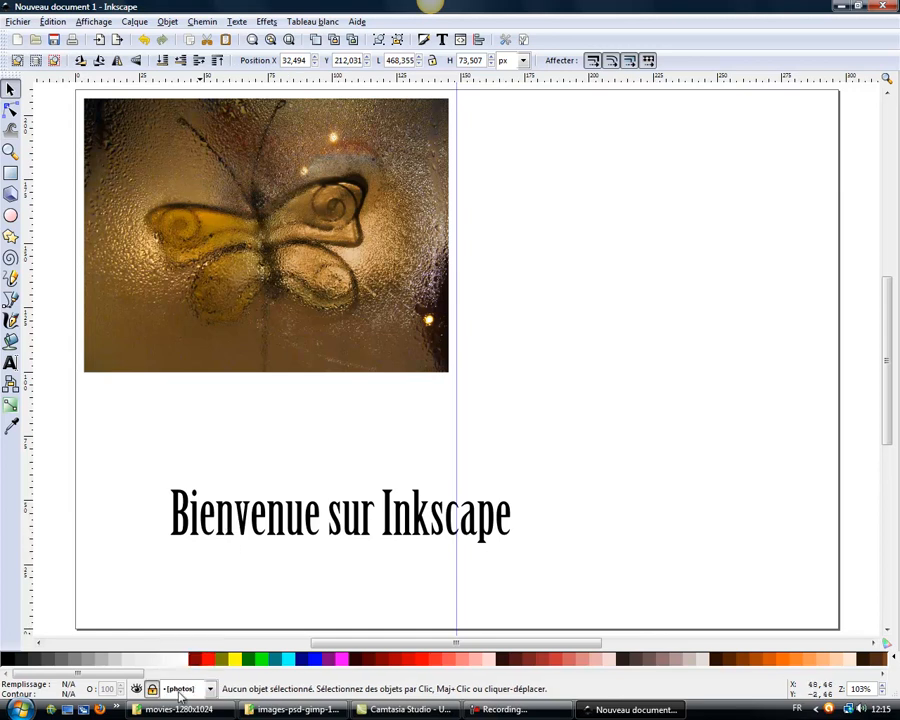
- Transfer the welcome text from the "photos" layer to "texte" by pasting a copy there, just below the image, and deleting the old text
click(224, 520)
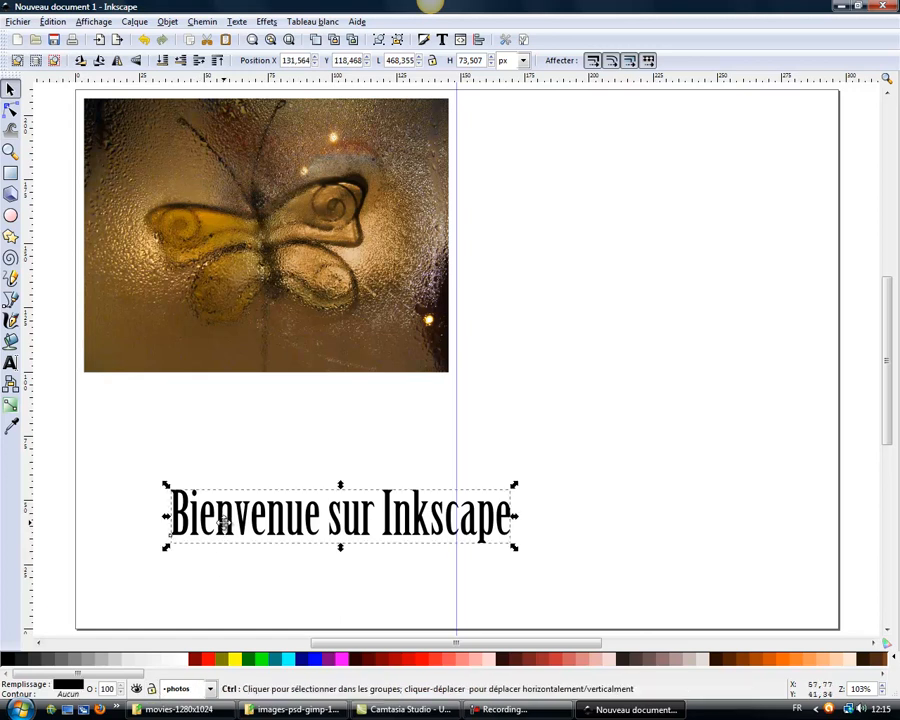
click(210, 692)
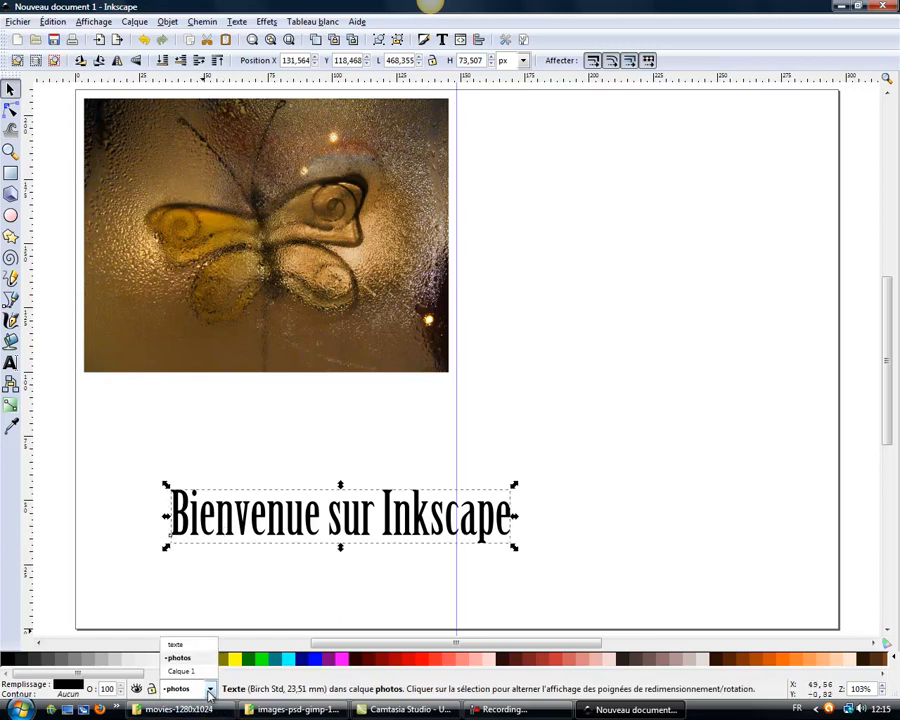
click(175, 638)
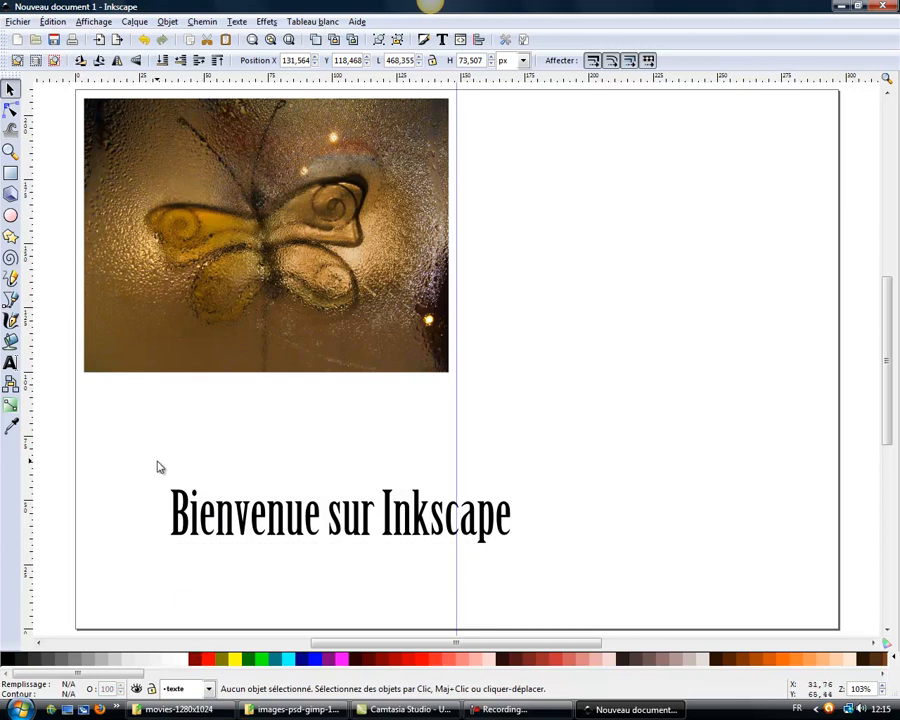
key(ctrl+v)
drag(157, 459, 297, 412)
click(283, 510)
key(Delete)
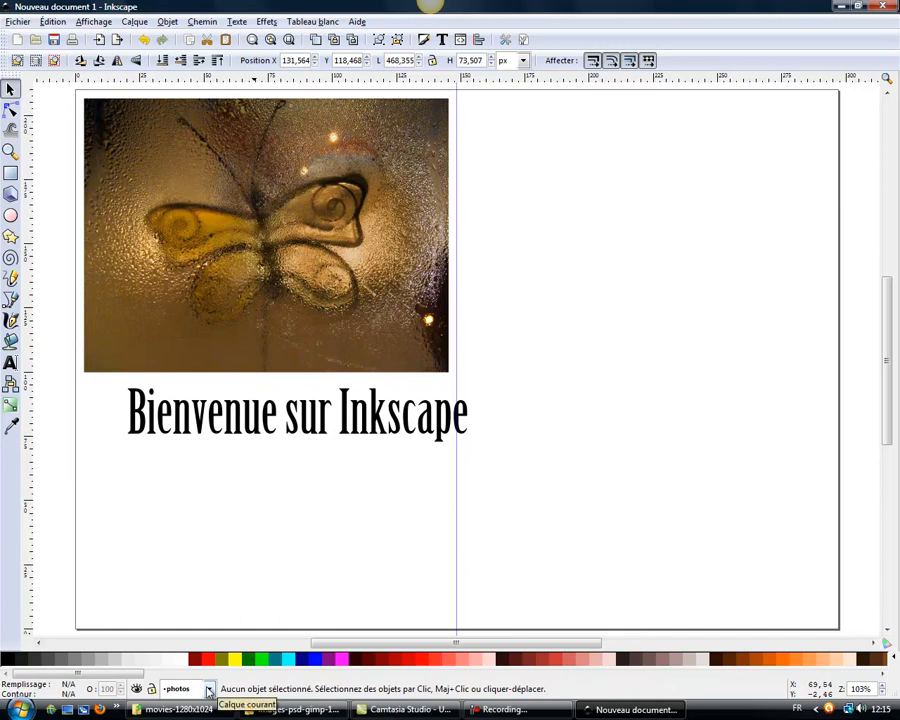
- Lock the "photos" layer and make "texte" the current layer
click(152, 689)
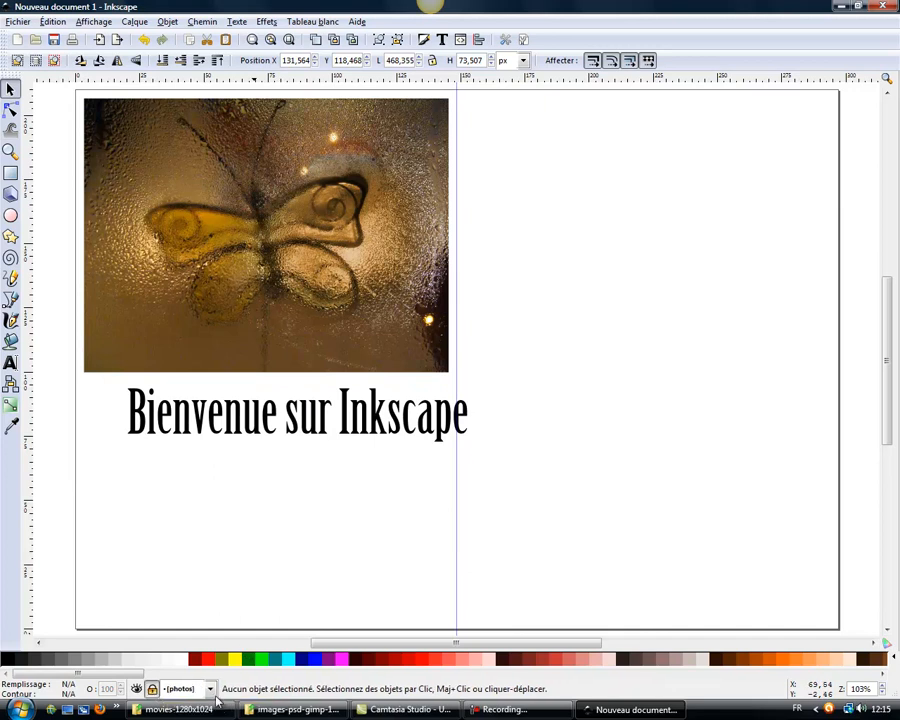
click(182, 689)
click(197, 649)
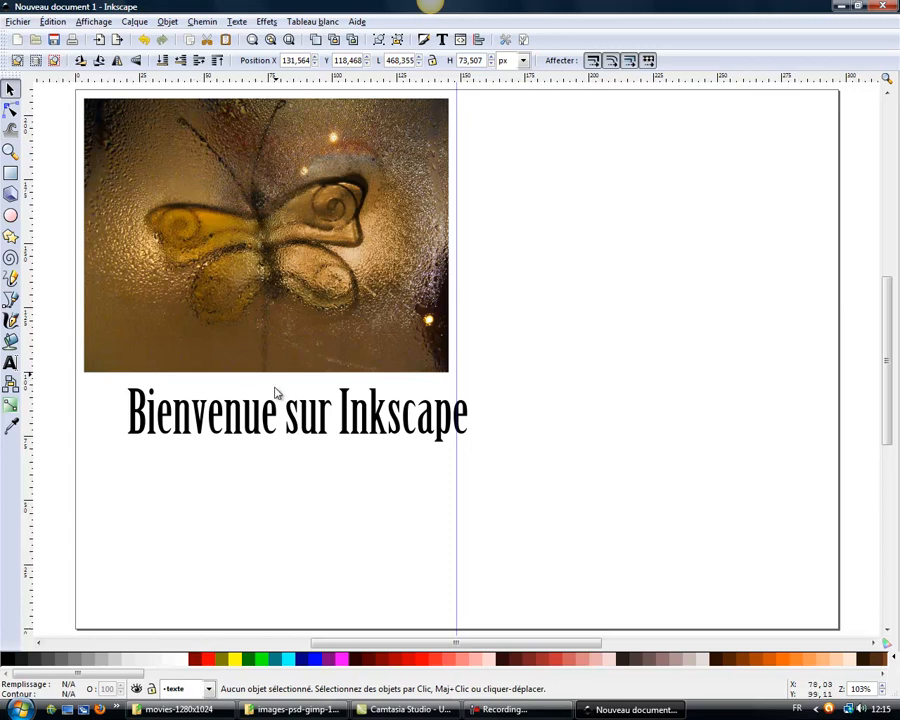
- Move the welcome text onto the lower part of the butterfly image, at about X 35 px, Y 365 px
mouse_move(241, 416)
mouse_down()
mouse_move(261, 458)
mouse_move(234, 419)
mouse_up()
click(243, 344)
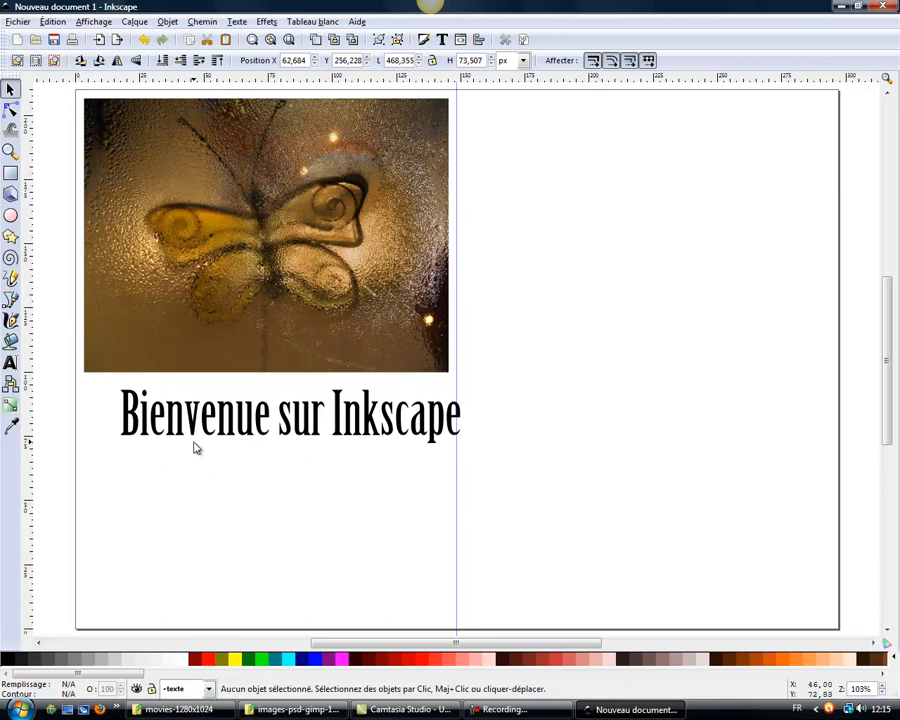
drag(192, 418, 172, 341)
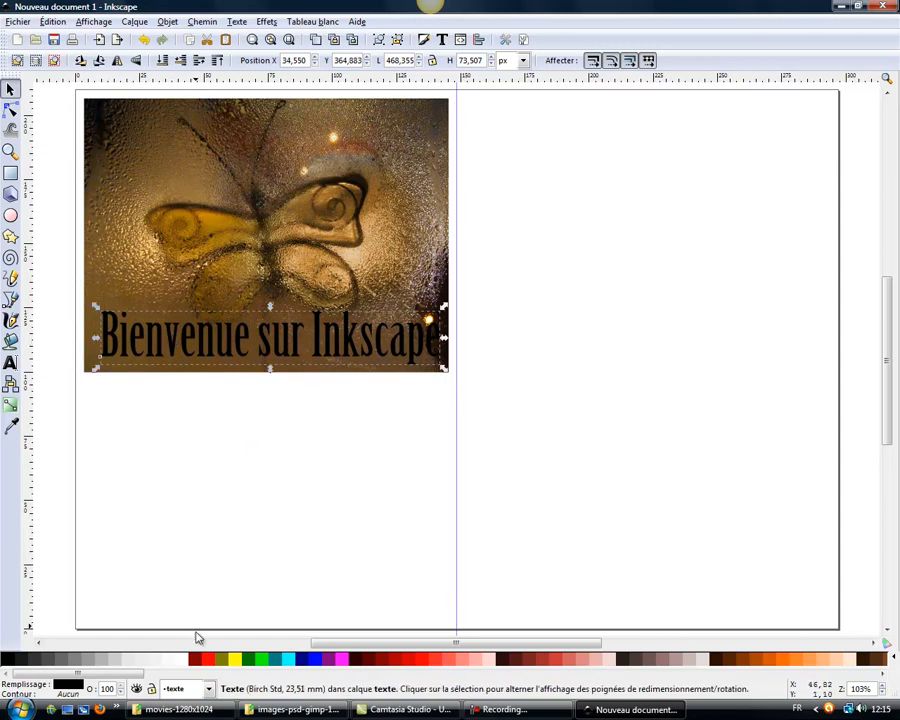
- Lock the "texte" layer, try to select the welcome text, and unlock the layer again
click(208, 689)
click(175, 644)
click(152, 689)
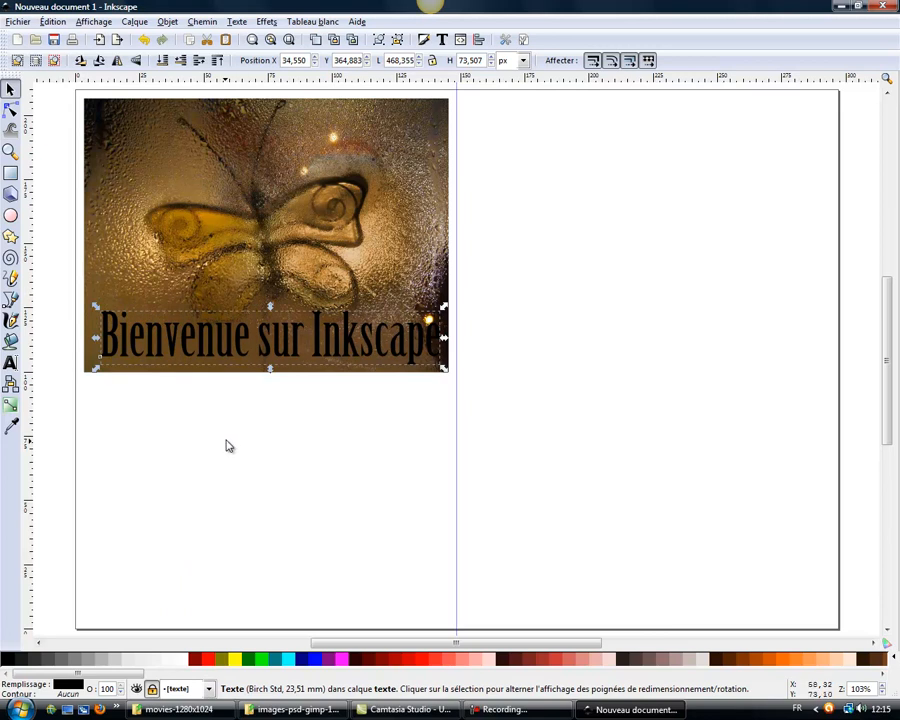
click(227, 341)
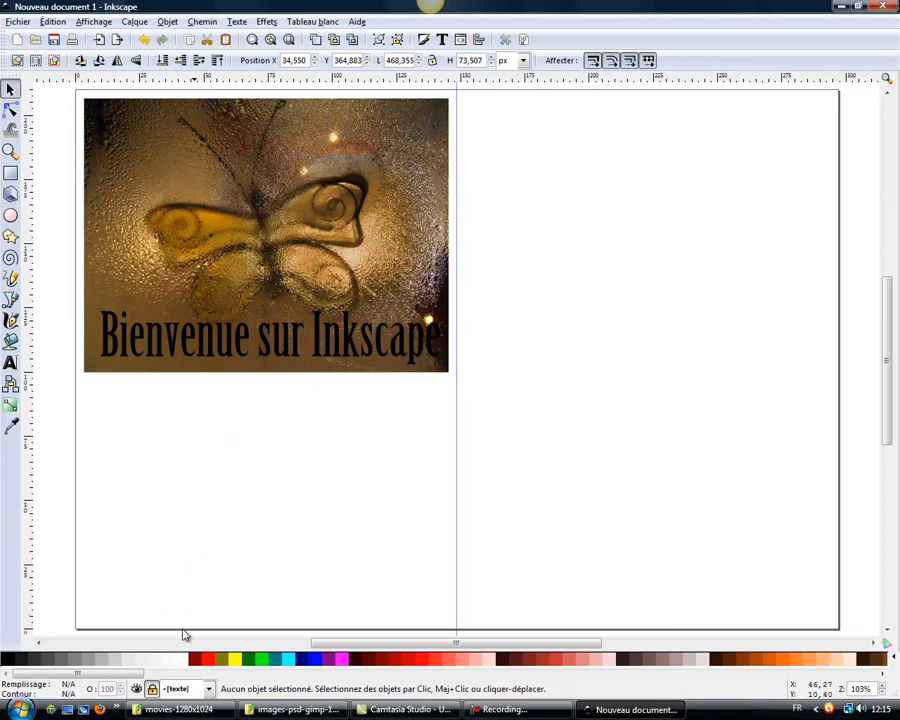
click(208, 689)
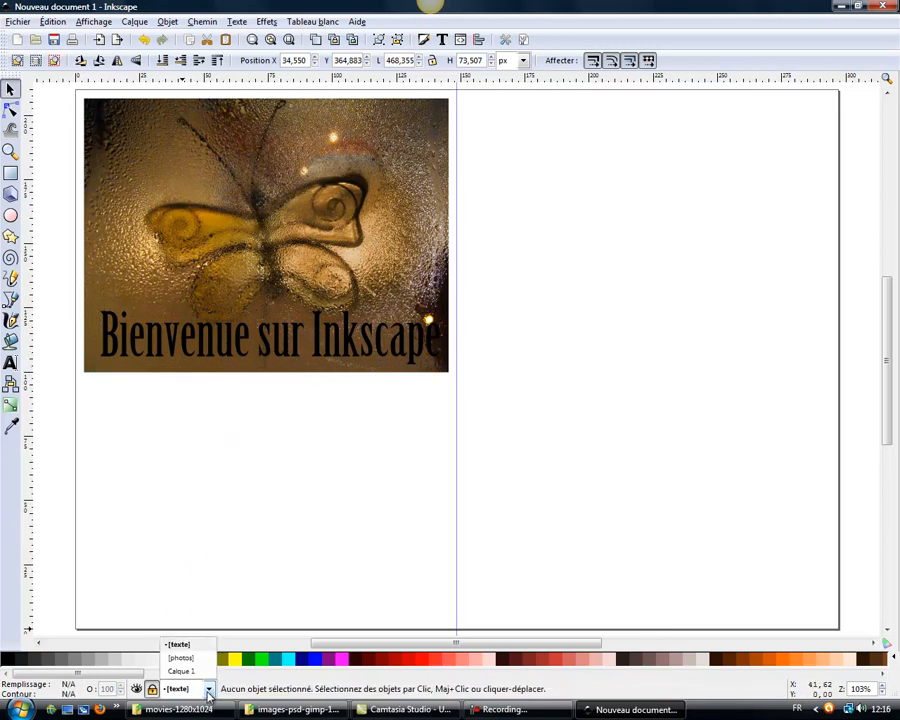
click(152, 689)
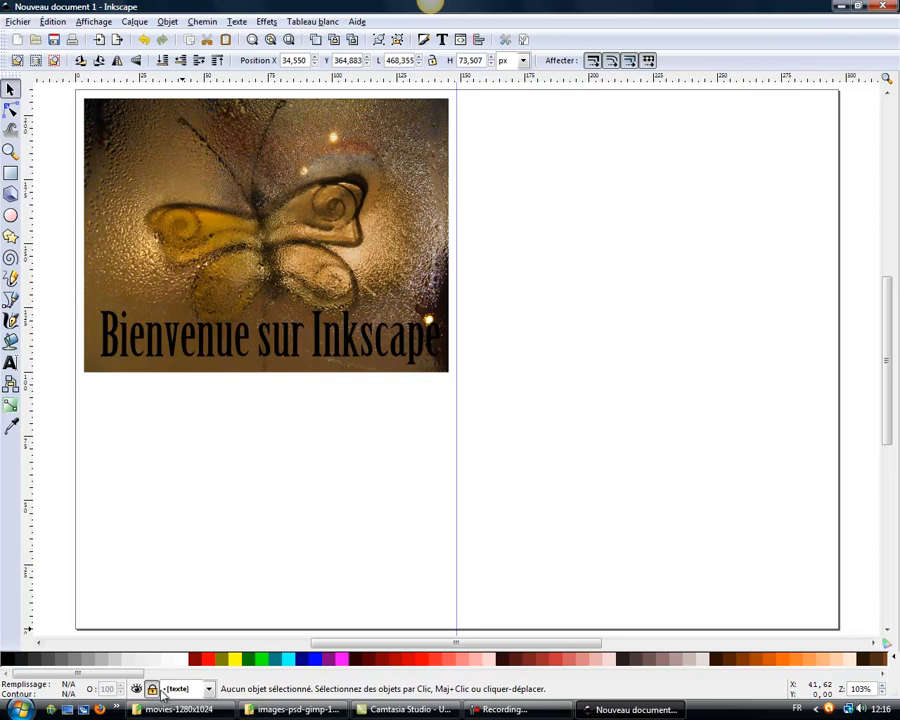
click(152, 689)
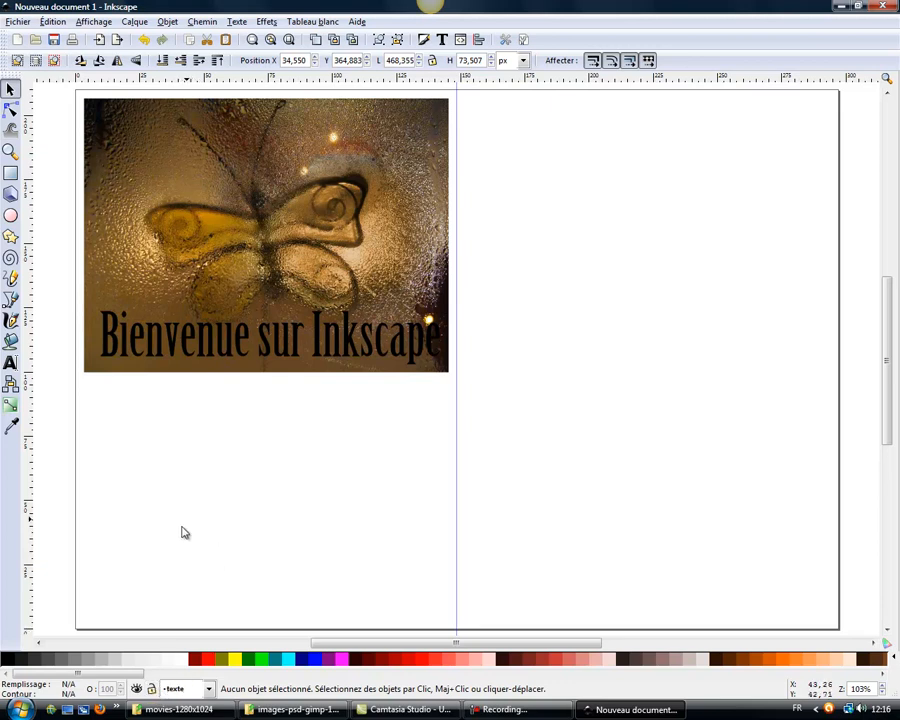
- Hide and show the "texte" layer twice, leaving it visible
click(137, 690)
click(137, 690)
click(137, 690)
click(137, 690)
- Try red, magenta, cyan and green fills on the welcome text, ending with green
click(191, 345)
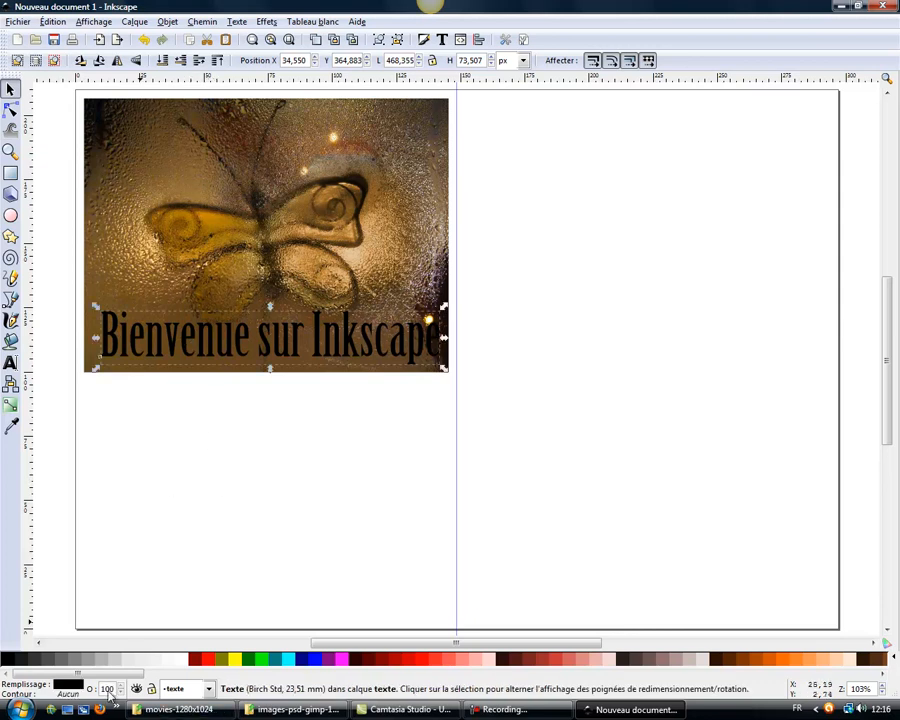
click(209, 659)
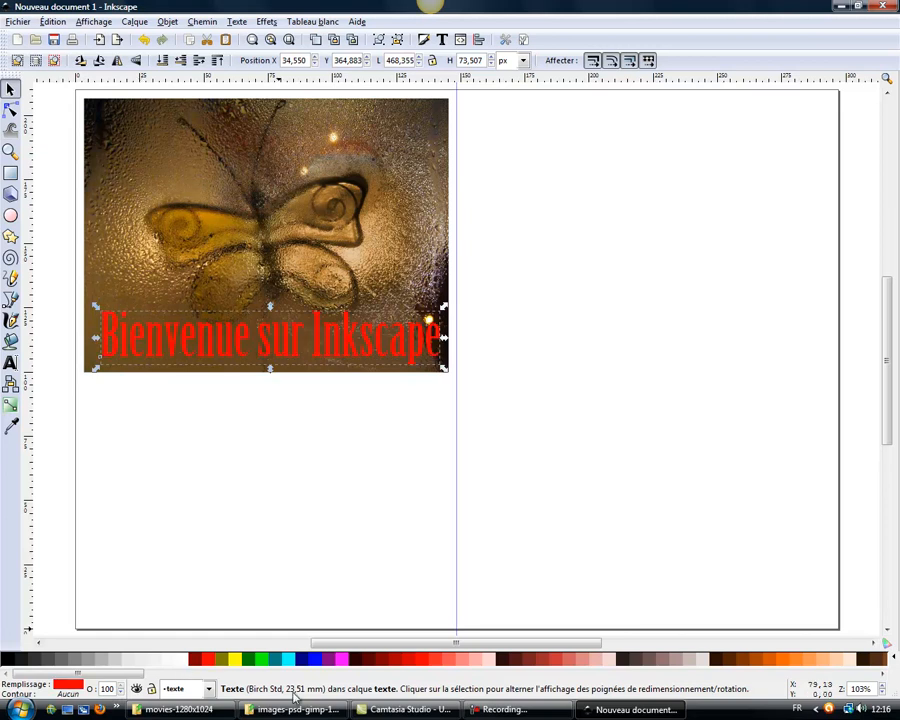
click(341, 662)
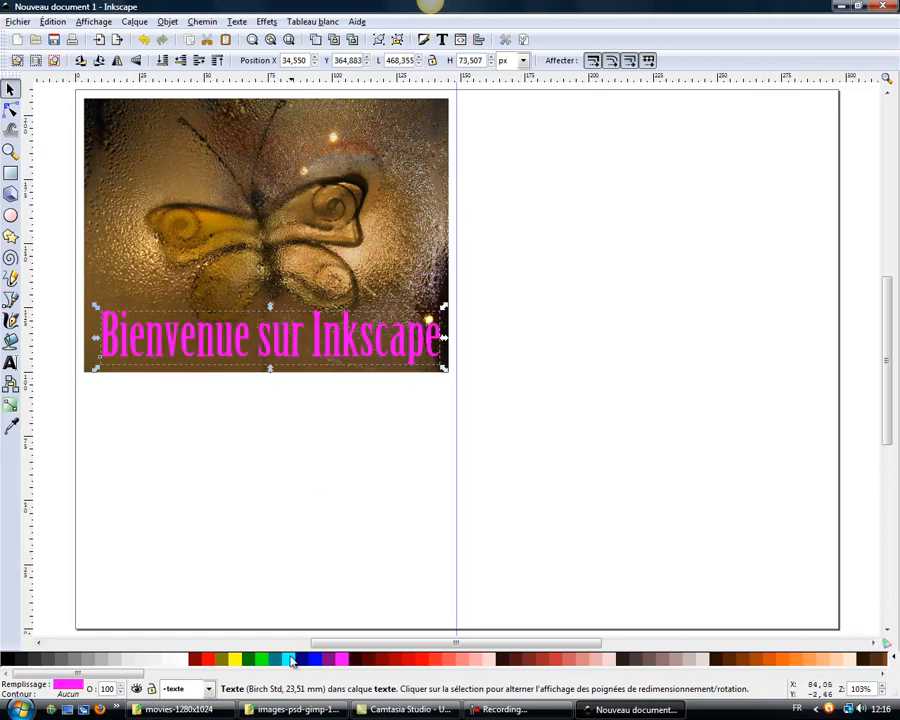
click(290, 658)
click(262, 660)
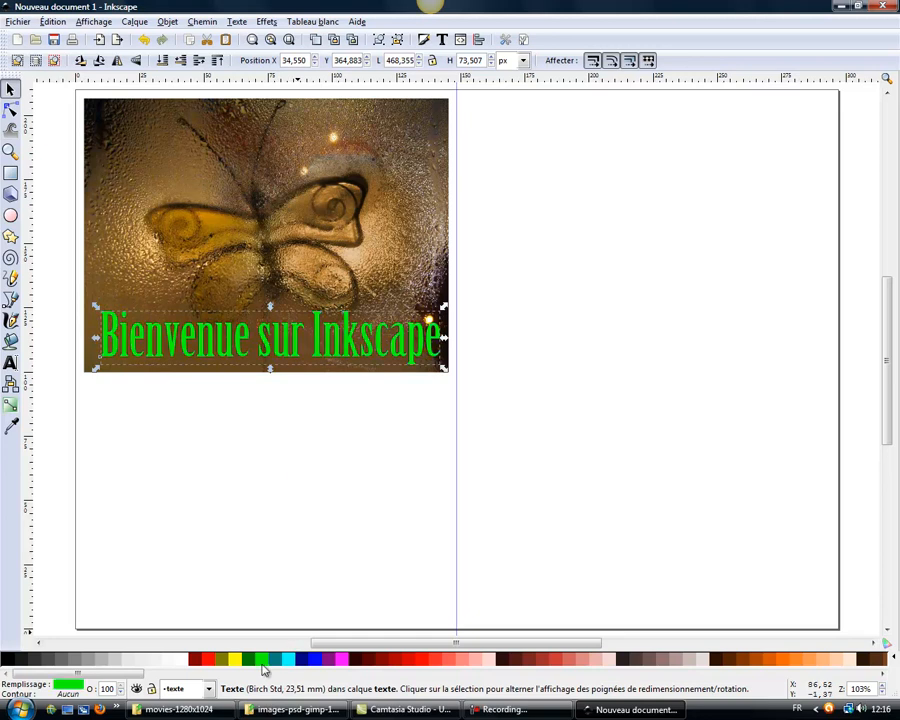
click(281, 546)
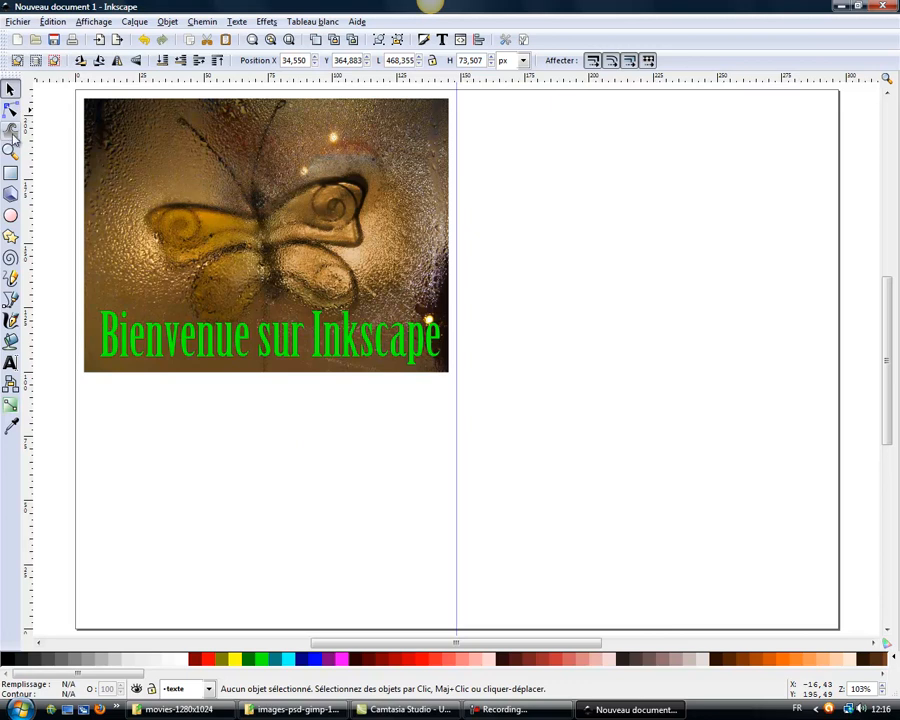
- Fill the welcome text with a golden tone sampled from the image beside the butterfly's yellow wing
click(12, 150)
drag(84, 97, 478, 388)
click(10, 89)
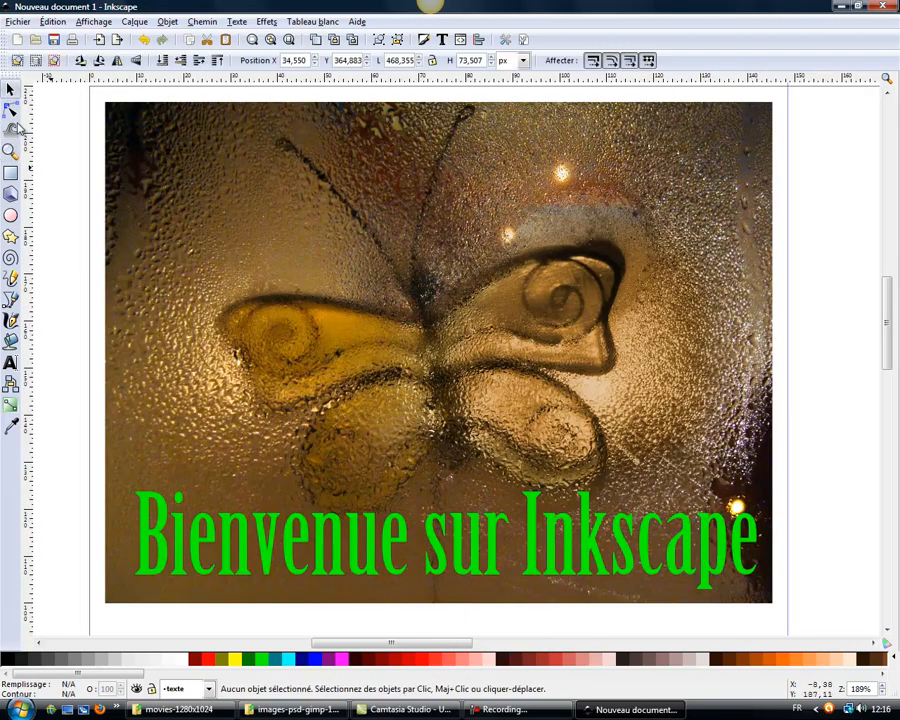
click(197, 515)
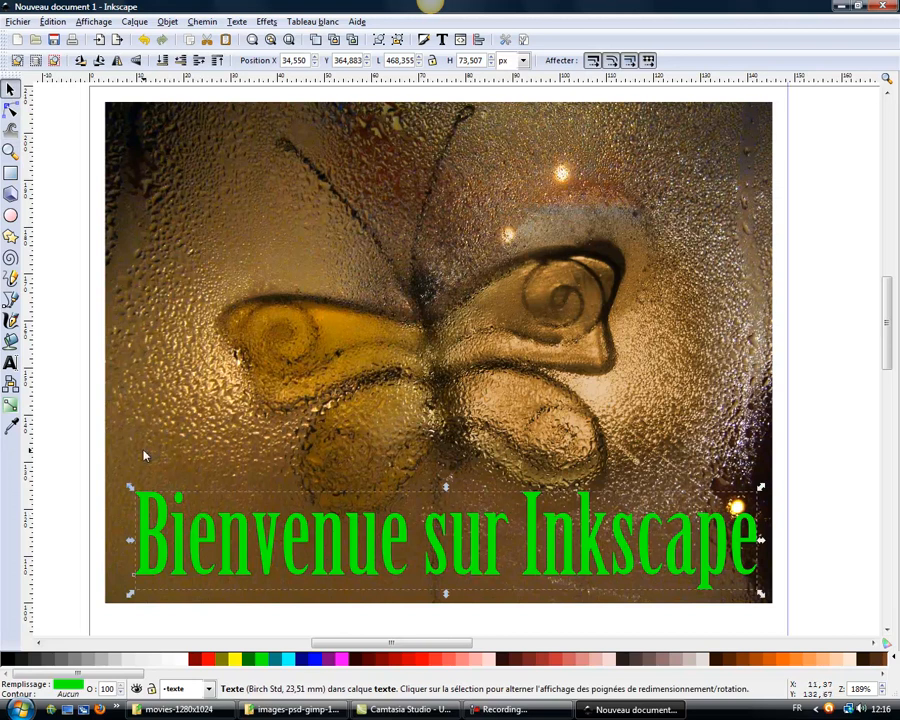
click(10, 425)
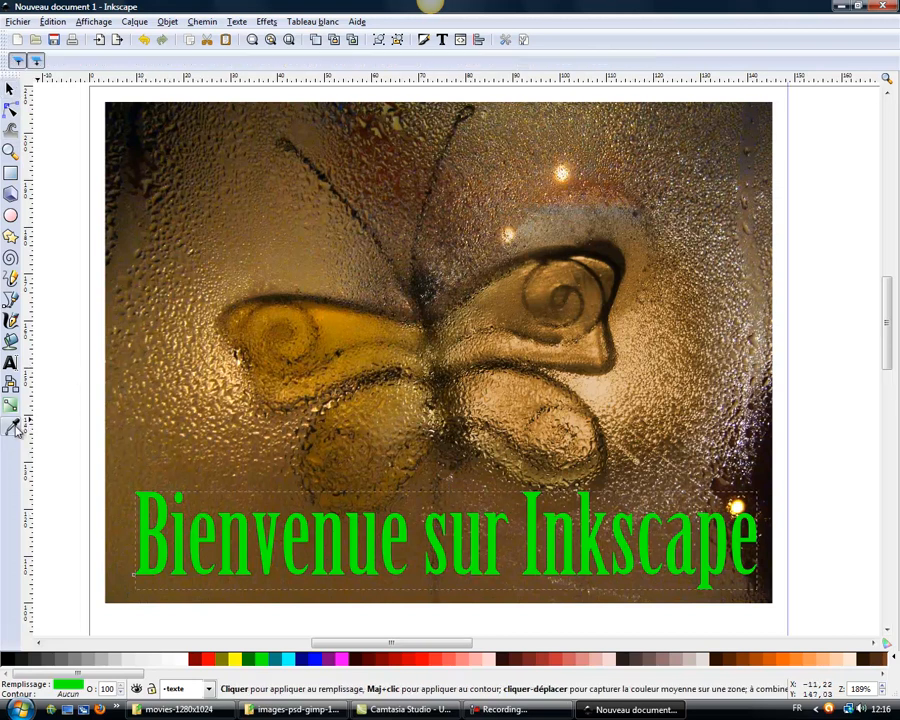
click(232, 370)
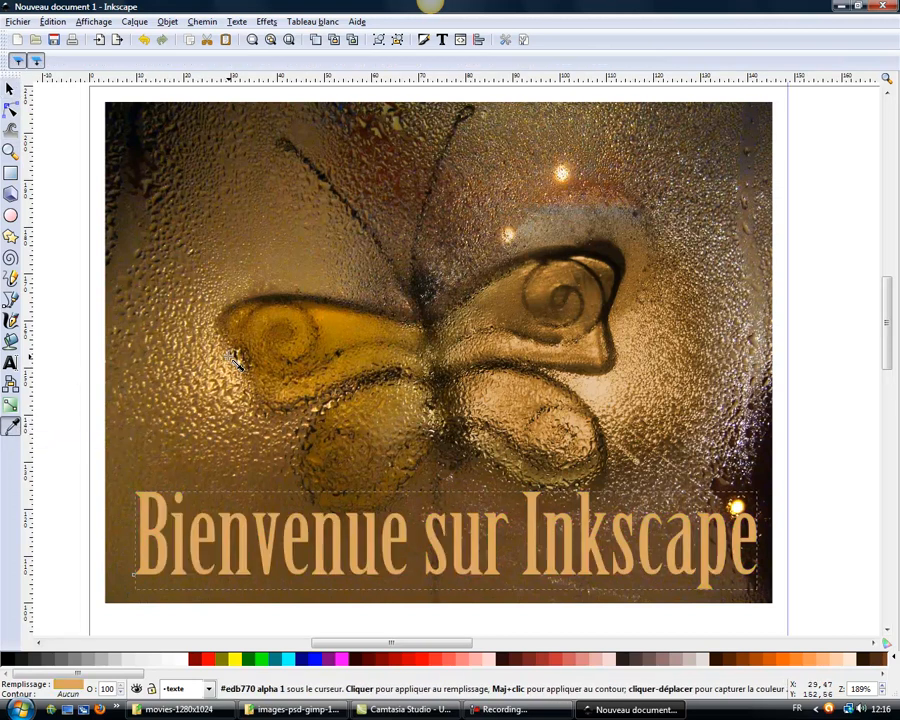
click(222, 360)
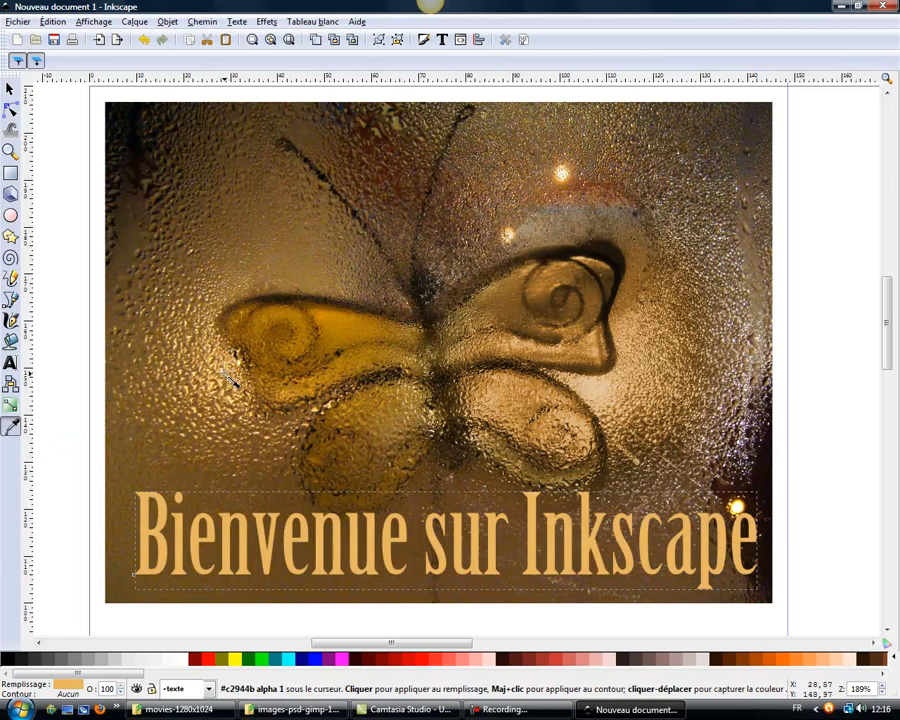
- Sample several tones from the photo as the welcome text's fill, ending with a golden brown from the butterfly's lower pale wing
click(226, 373)
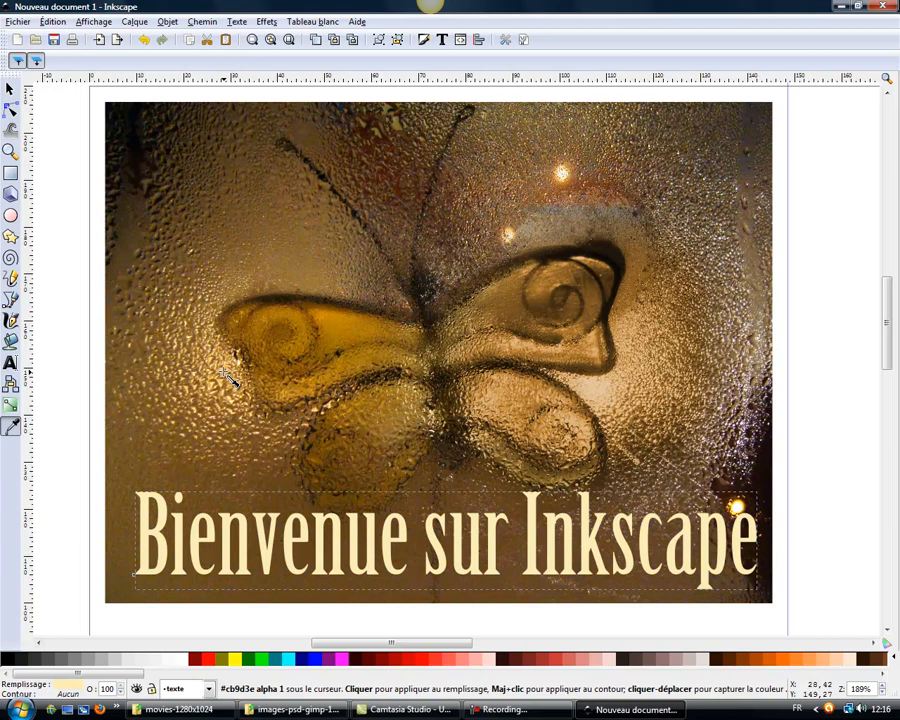
click(233, 374)
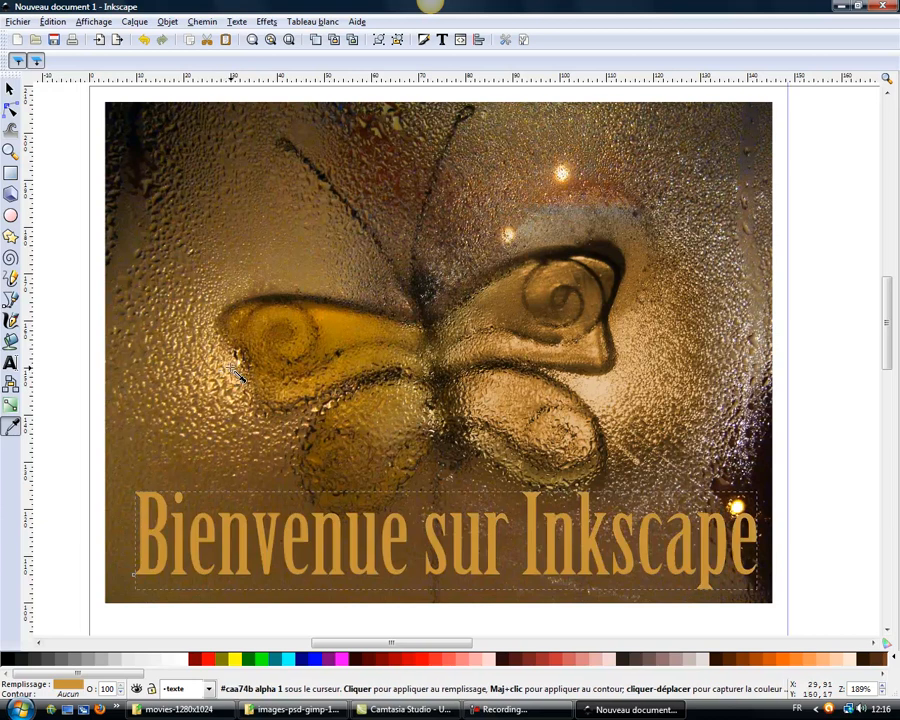
click(519, 349)
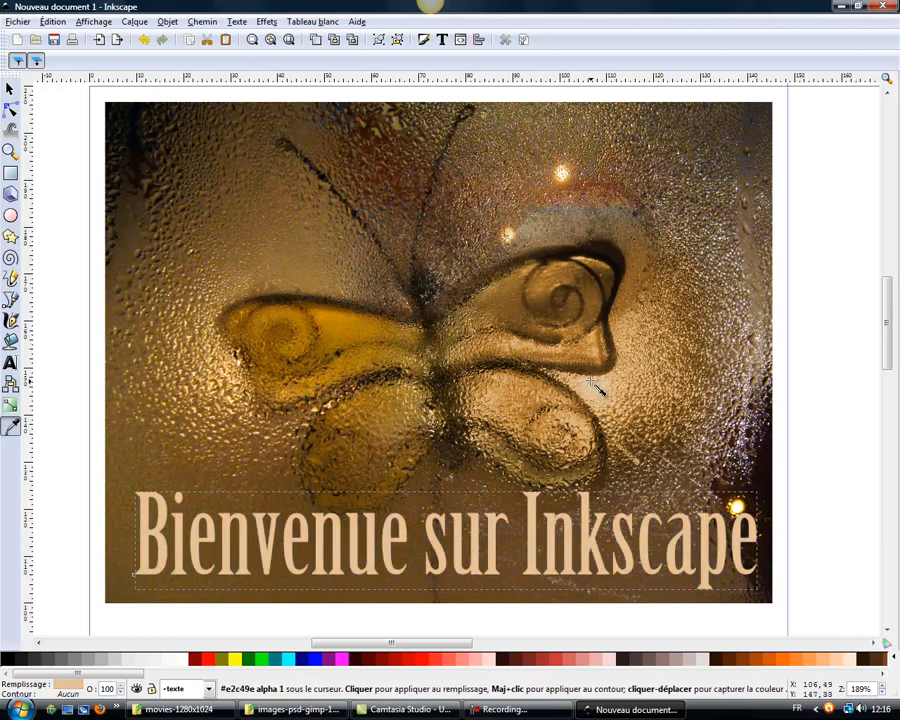
click(585, 389)
click(577, 387)
click(546, 358)
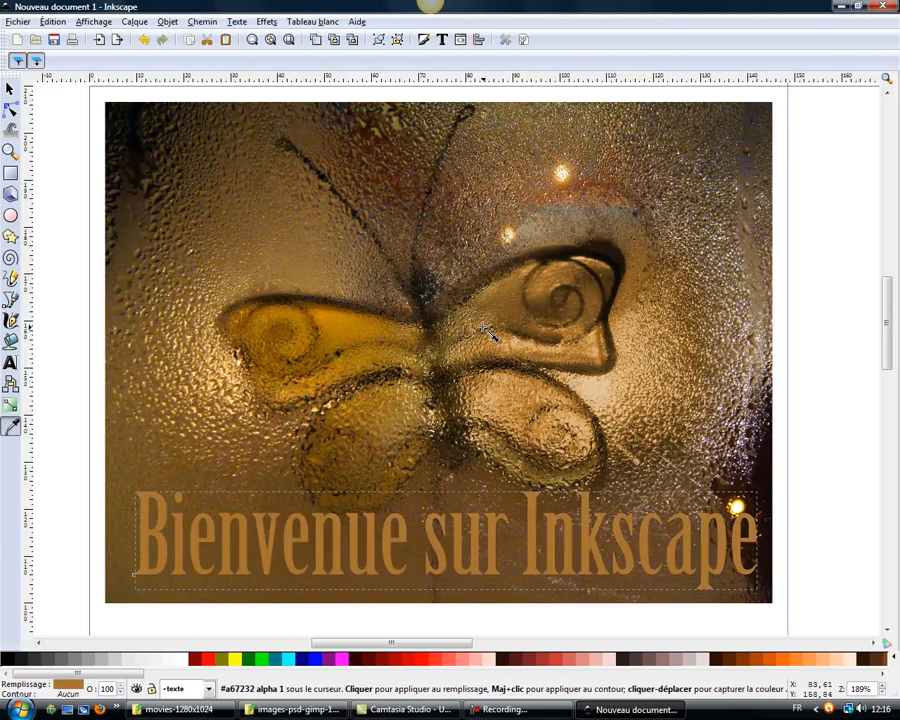
click(393, 340)
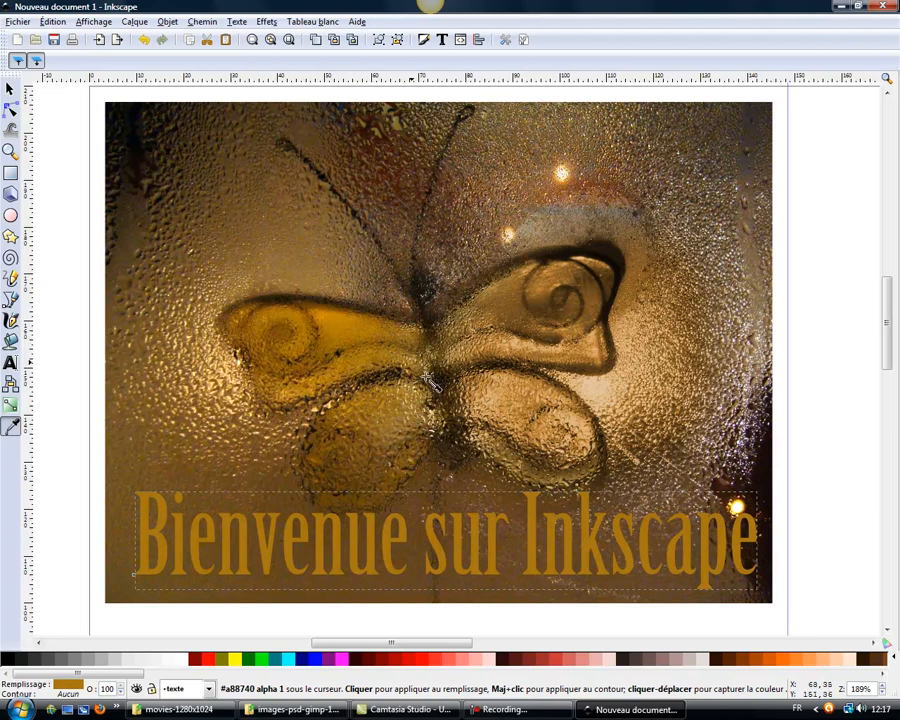
click(490, 385)
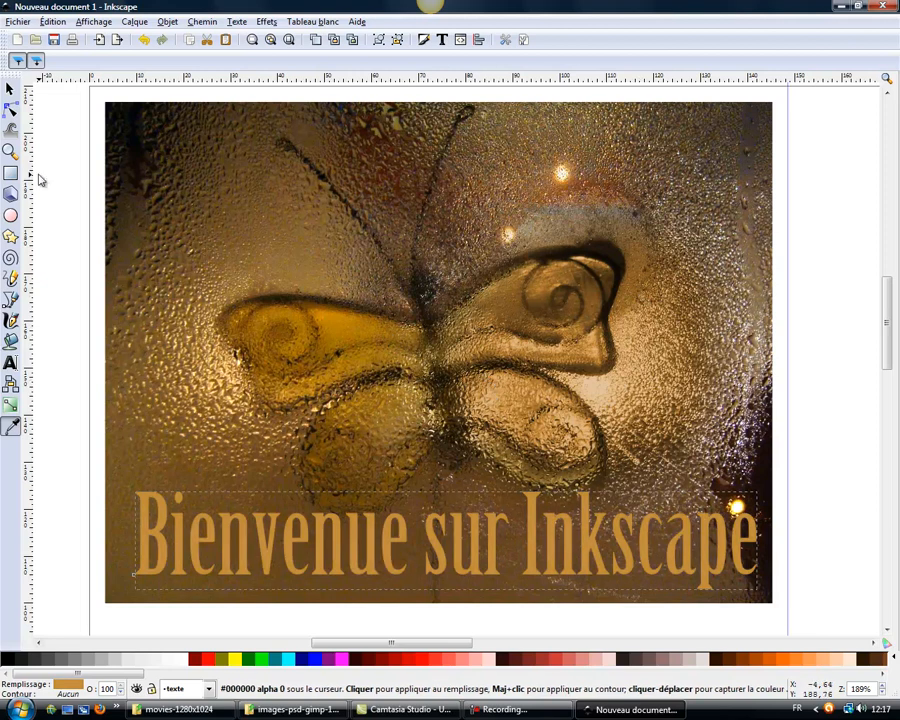
click(10, 89)
click(47, 118)
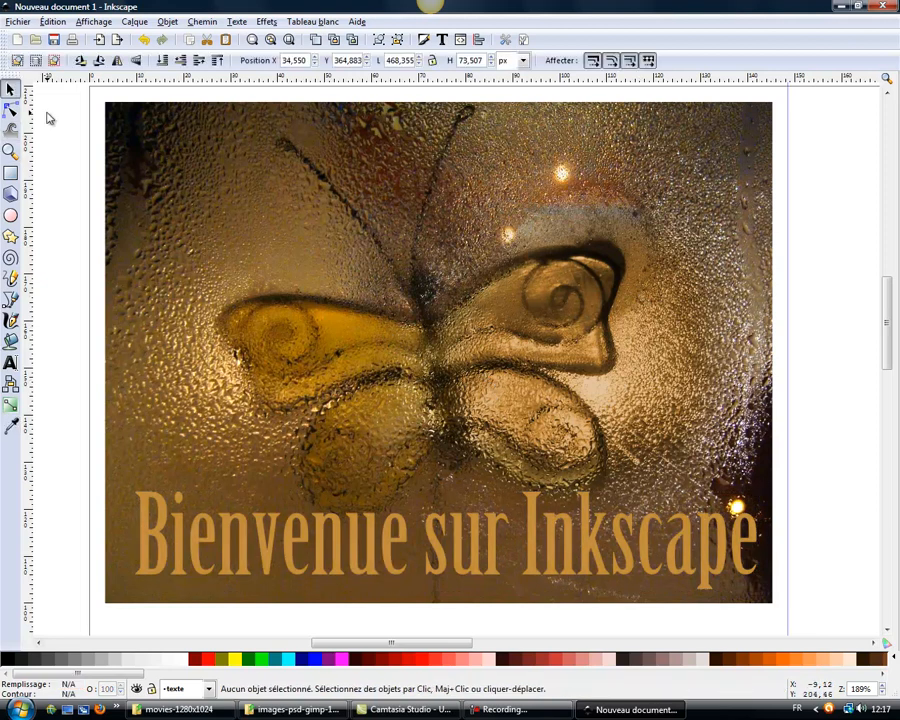
- Brighten the welcome text's flat CMYK fill to cyan 0, magenta 26, yellow 67, black 11, with alpha at 100
click(277, 522)
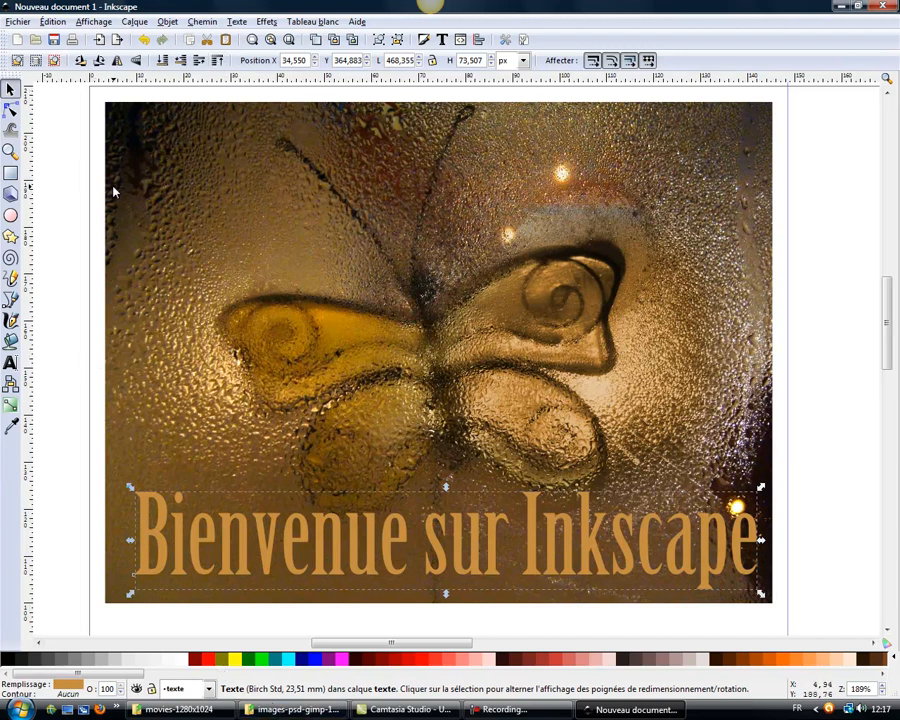
click(168, 21)
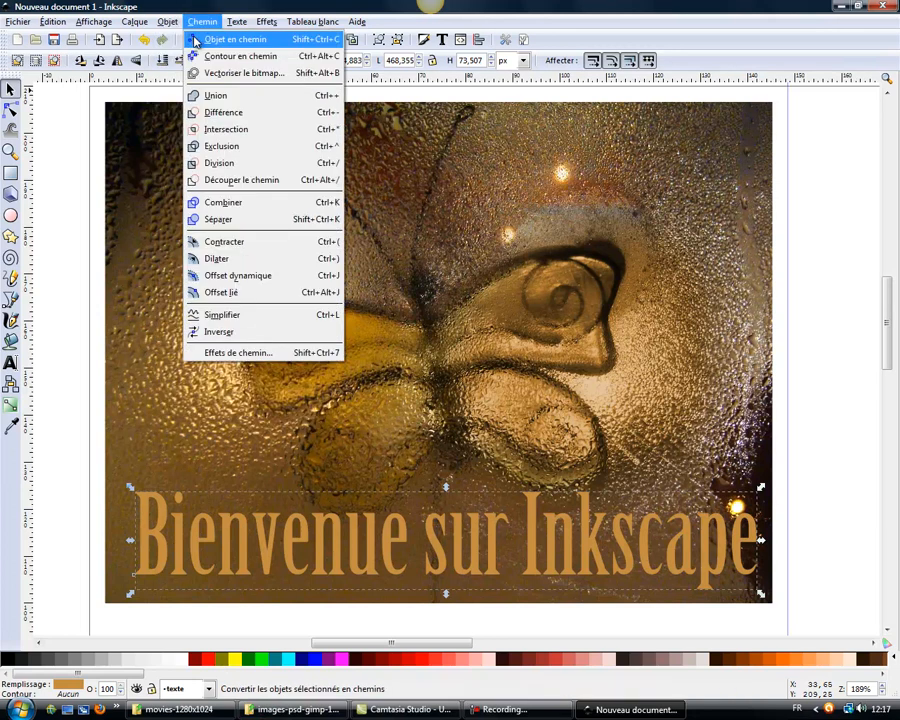
click(218, 39)
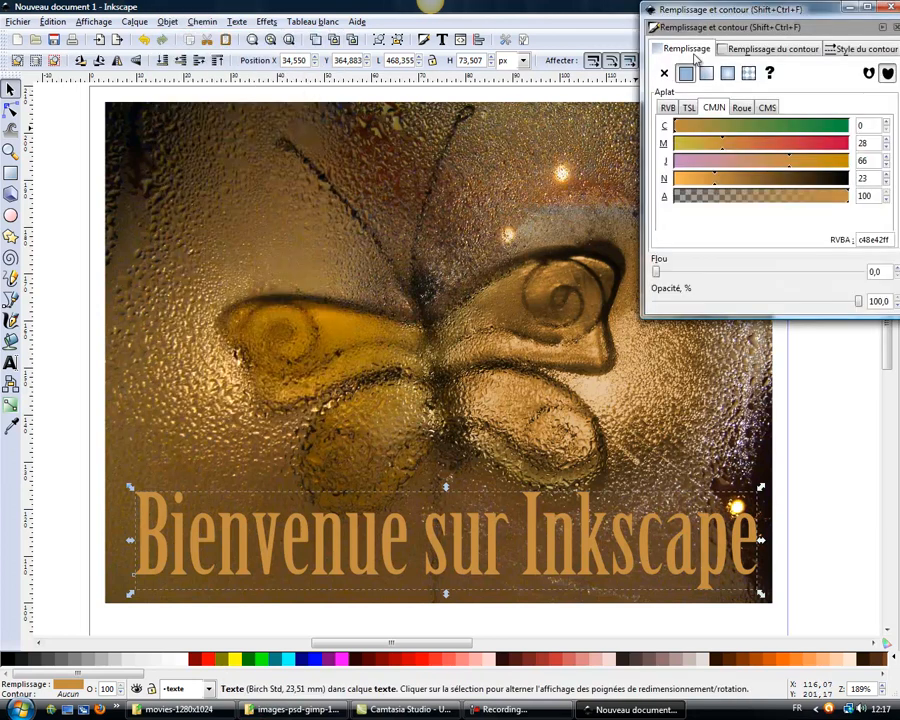
drag(733, 12, 500, 126)
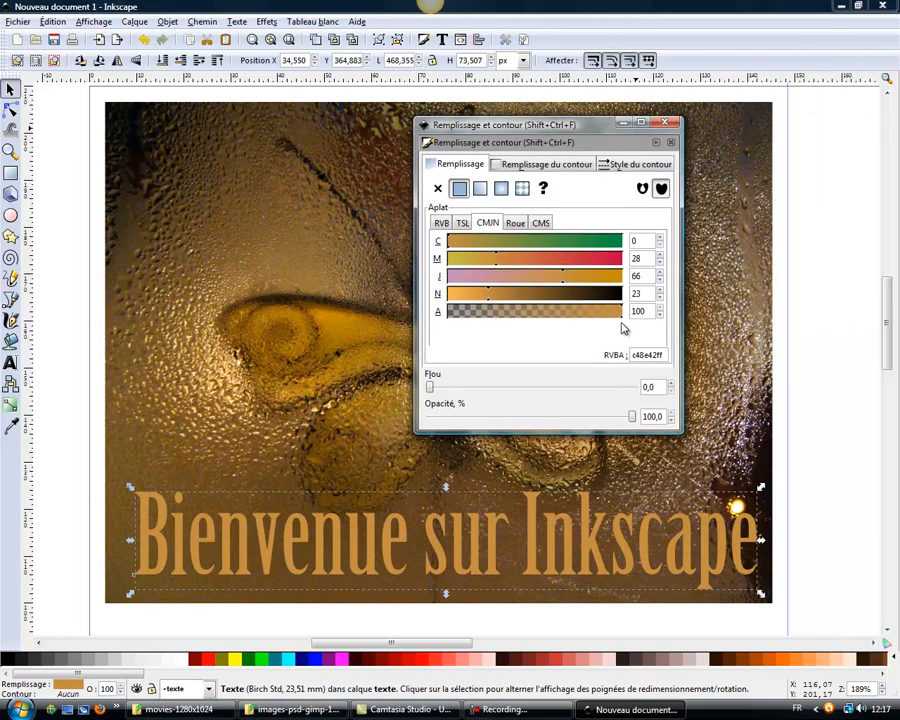
mouse_move(621, 315)
mouse_down()
mouse_move(446, 337)
mouse_move(593, 321)
mouse_move(629, 330)
mouse_up()
mouse_move(487, 303)
mouse_down()
mouse_move(453, 305)
mouse_move(466, 305)
mouse_up()
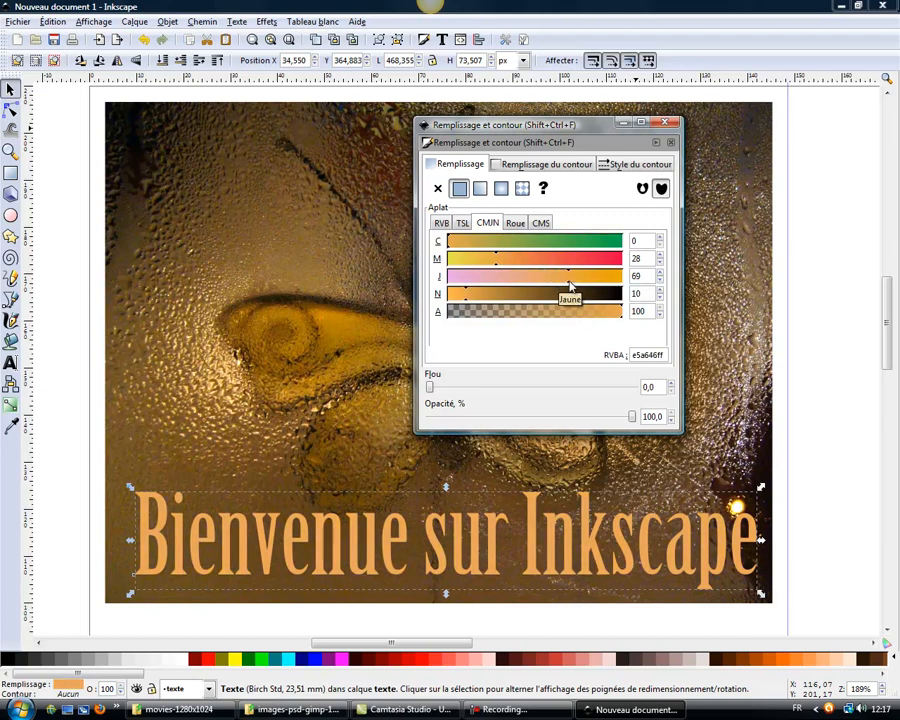
drag(566, 287, 572, 288)
mouse_move(498, 266)
mouse_down()
mouse_move(518, 267)
mouse_move(493, 264)
mouse_up()
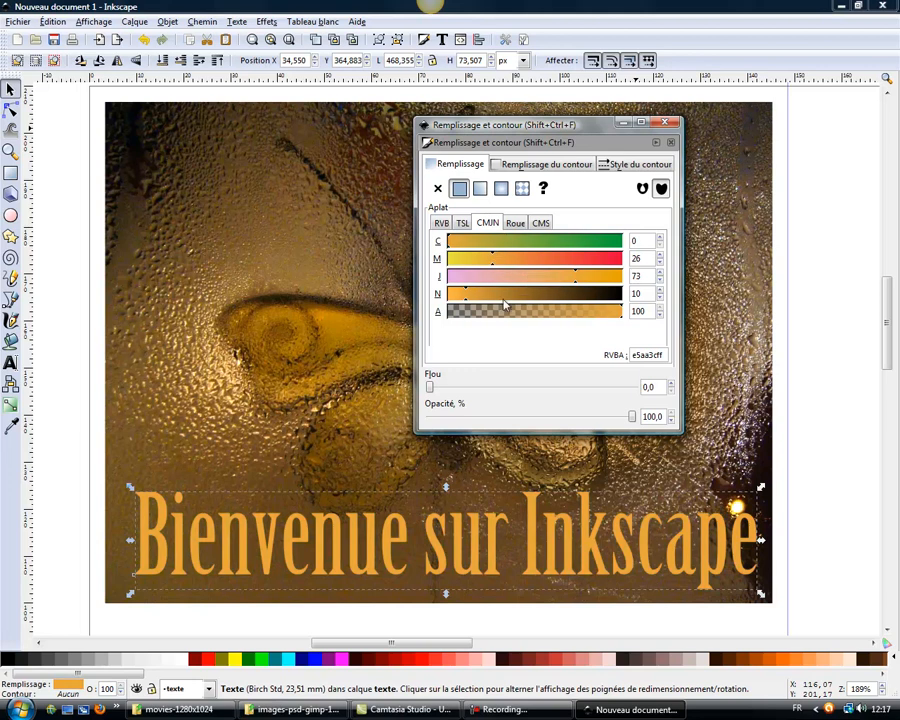
drag(574, 284, 564, 284)
drag(456, 301, 467, 298)
click(665, 123)
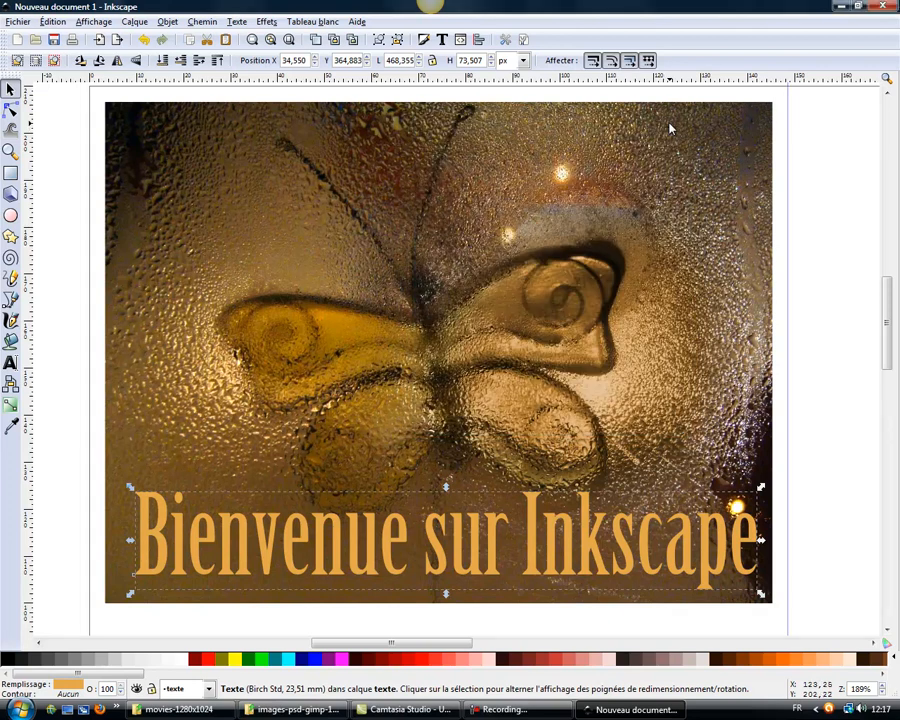
click(437, 614)
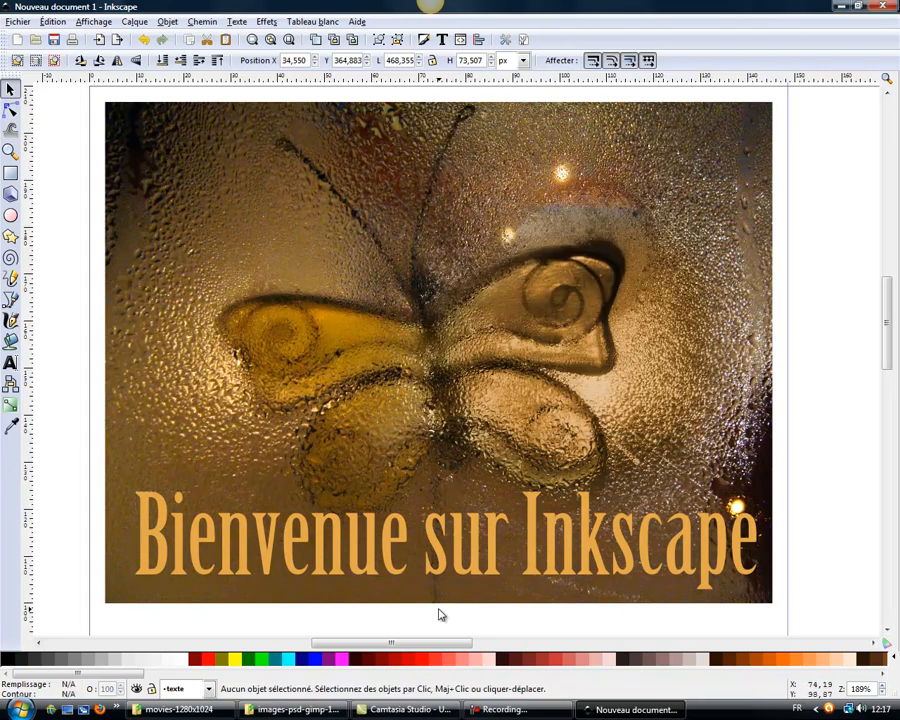
- Duplicate the welcome text in place and move one copy up over the butterfly's antennae
drag(372, 565, 368, 565)
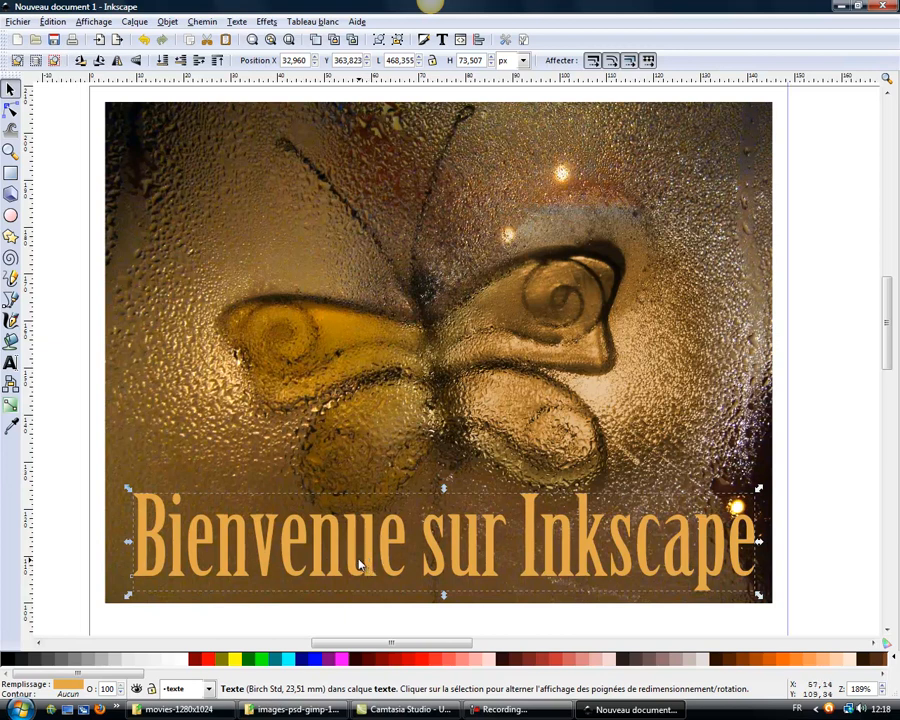
drag(347, 558, 432, 228)
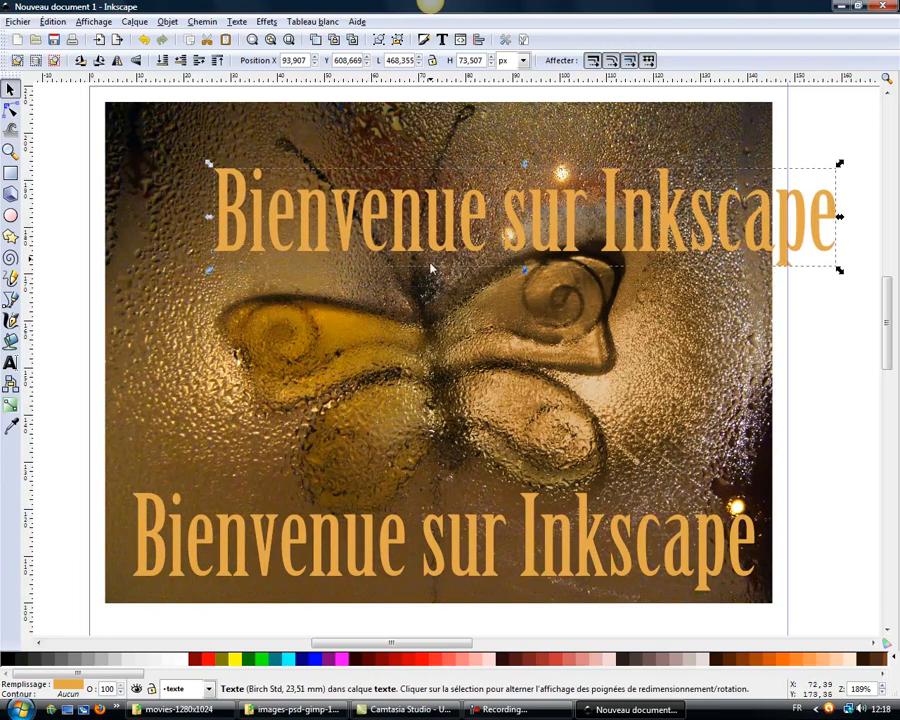
click(332, 620)
- Open the fill and stroke settings for the welcome text at the base of the photo
click(337, 559)
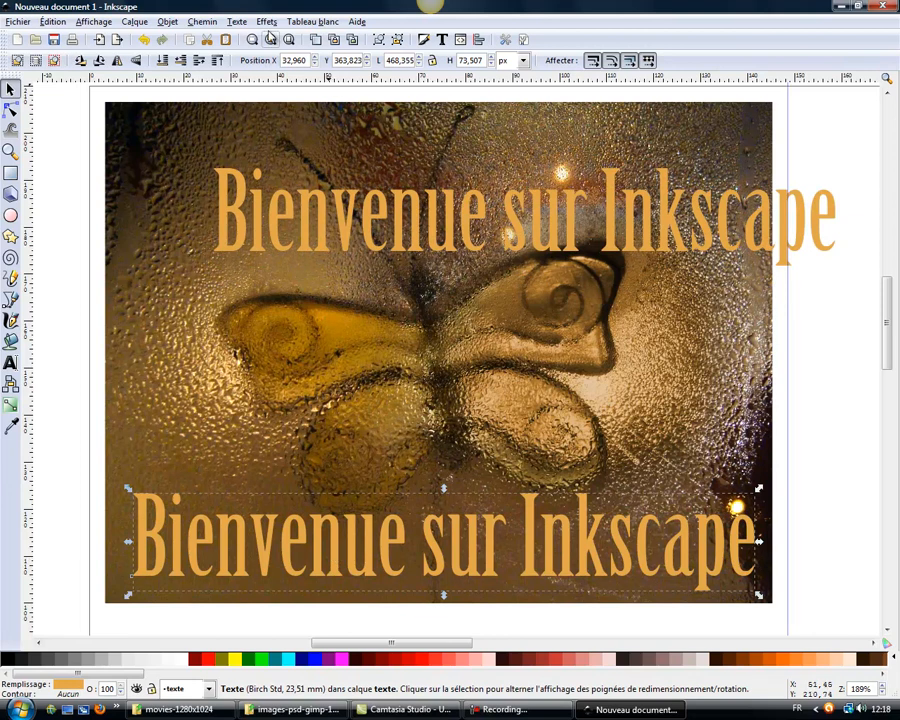
click(167, 21)
click(132, 36)
mouse_move(651, 58)
mouse_down()
mouse_move(624, 223)
mouse_move(601, 161)
mouse_up()
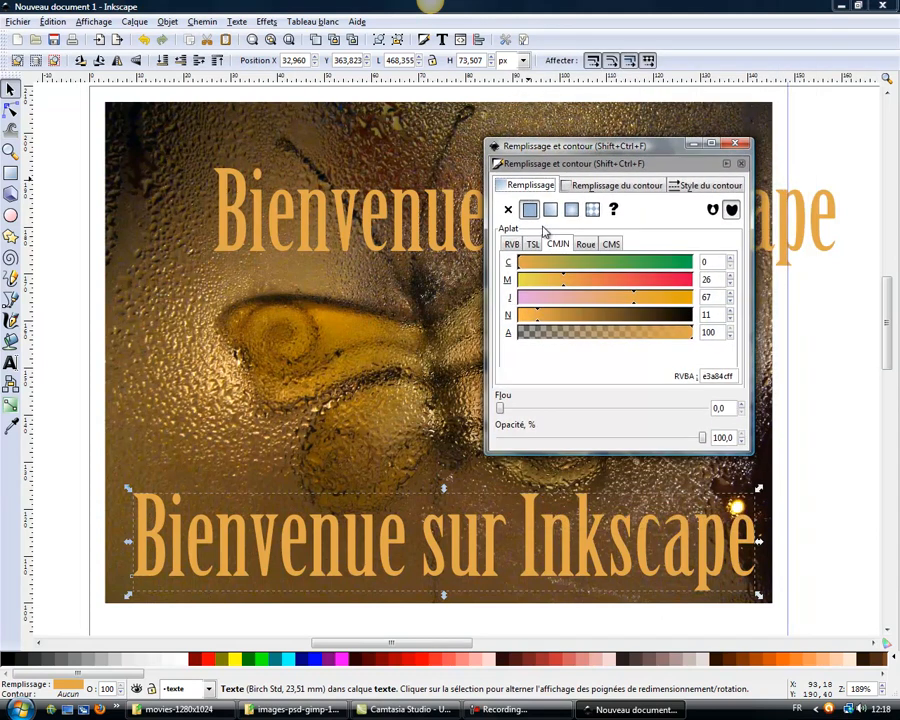
- Try no fill, linear gradient, radial gradient and pattern fills on the lower text, returning to a flat fill
click(508, 210)
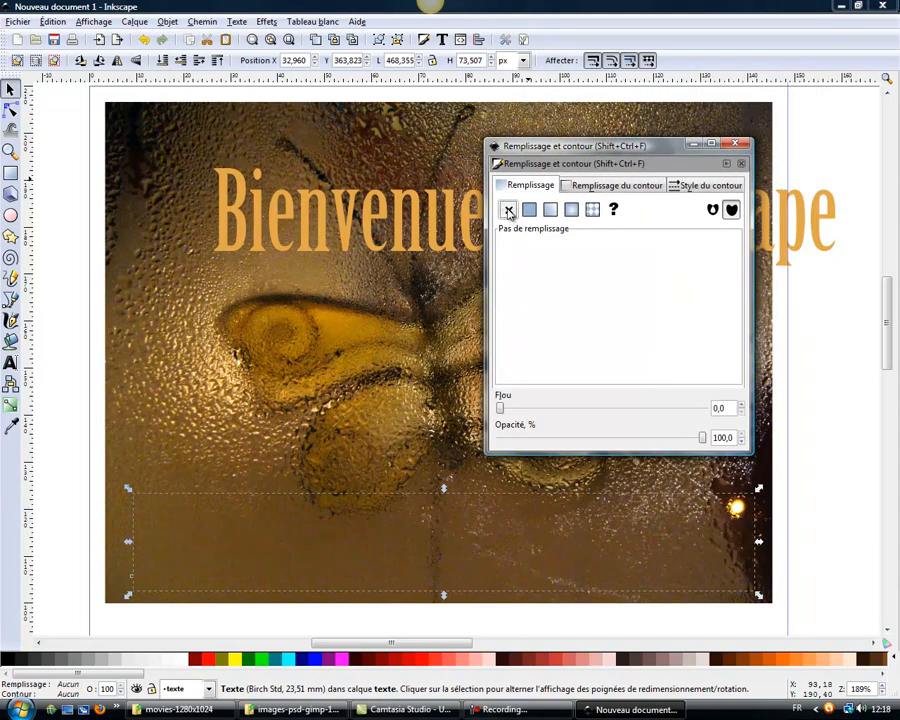
click(529, 209)
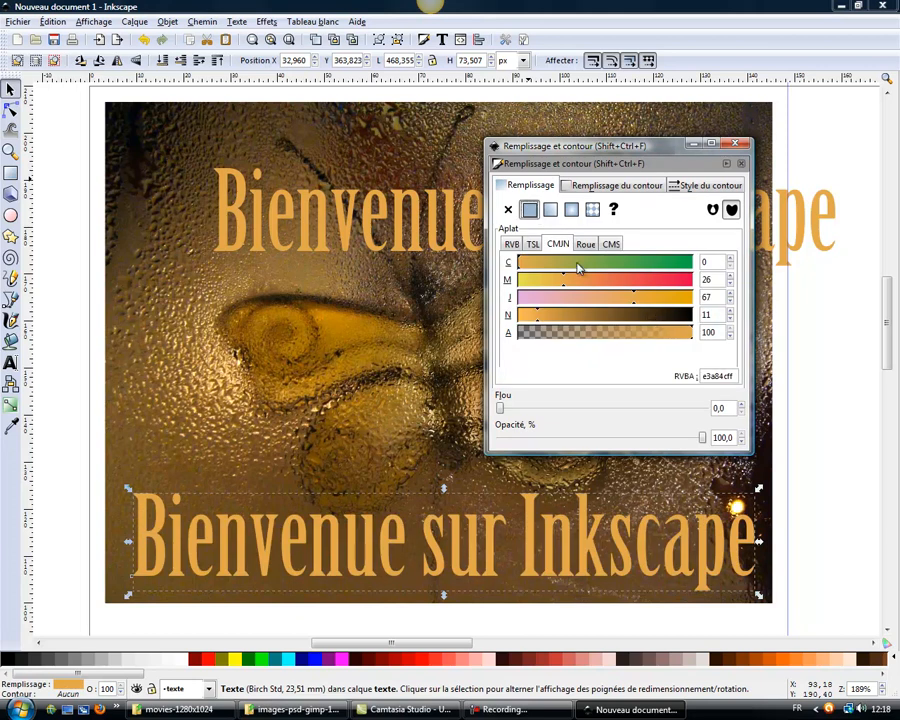
click(551, 213)
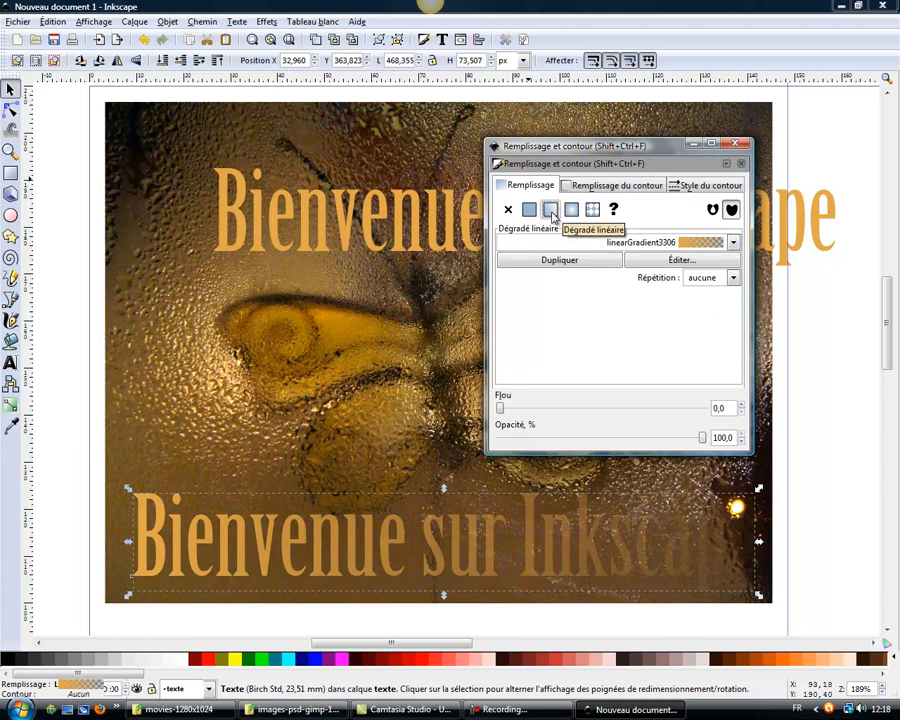
click(571, 211)
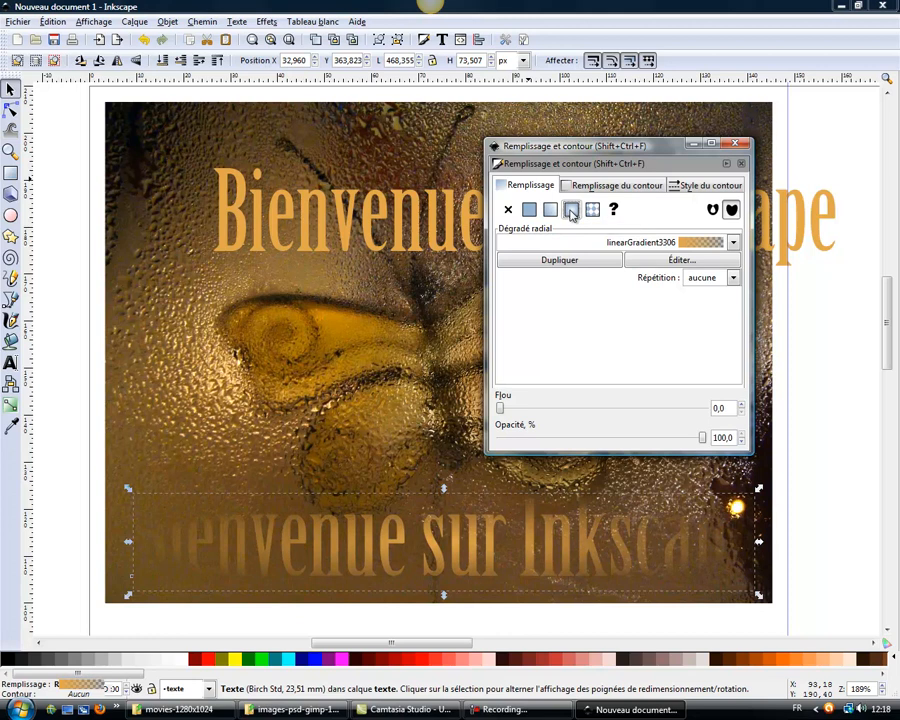
click(593, 210)
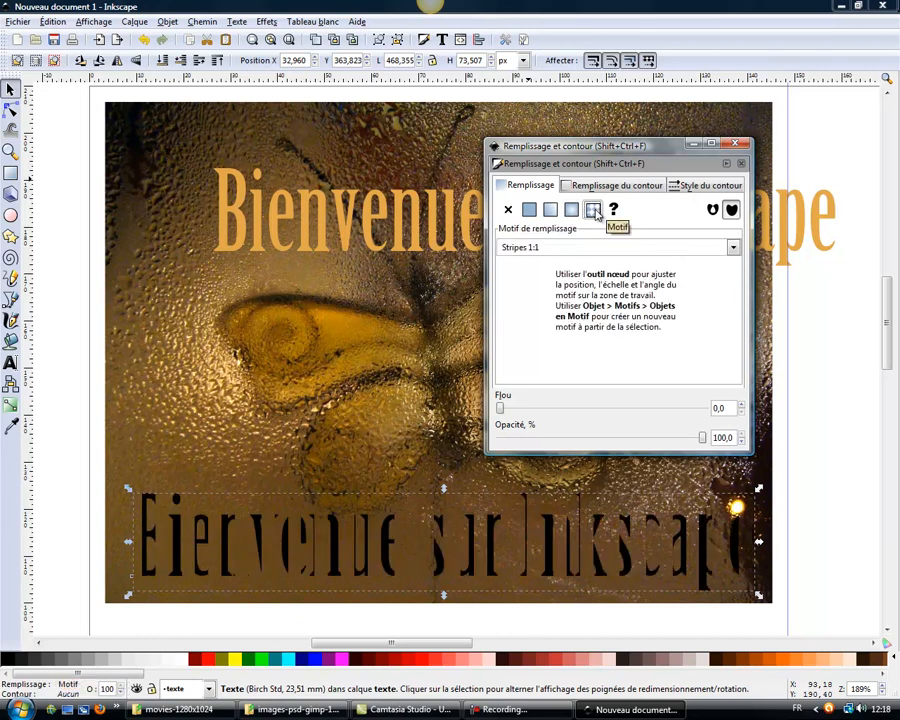
click(530, 210)
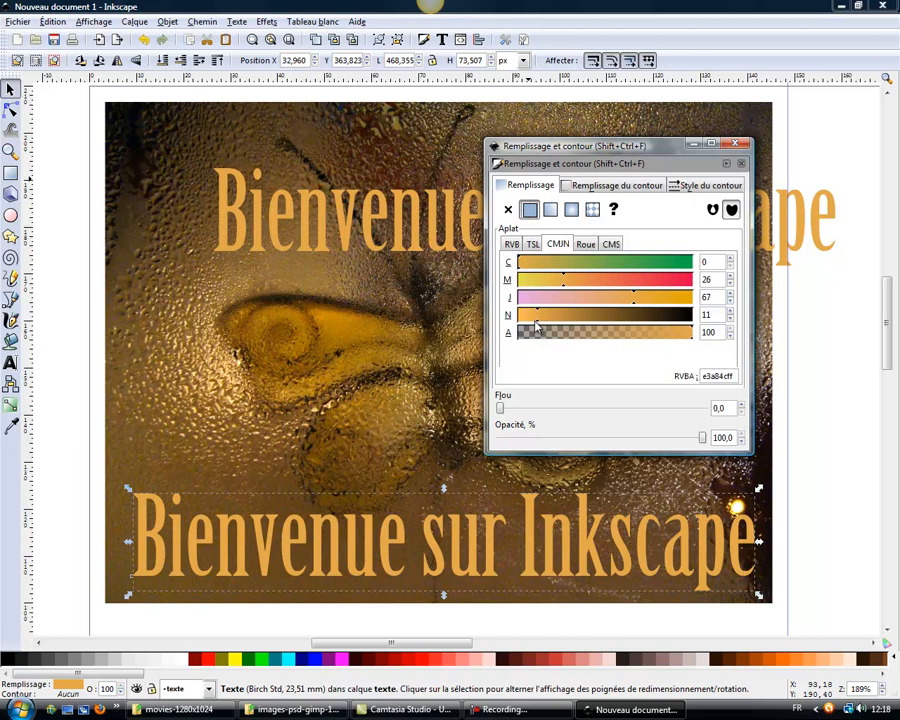
- Make the lower text's fill black with CMYK values 0, 0, 0 and 100
drag(537, 323, 697, 333)
drag(636, 308, 515, 284)
click(692, 322)
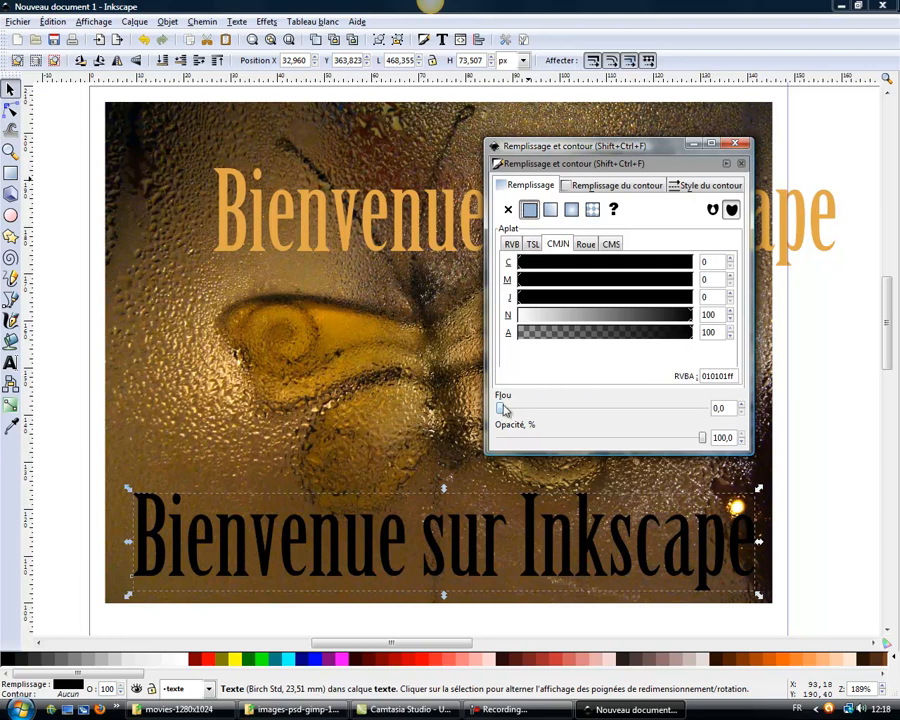
- Soften the black text into a shadow with a blur of 2.1 and an alpha of 81
drag(505, 410, 510, 410)
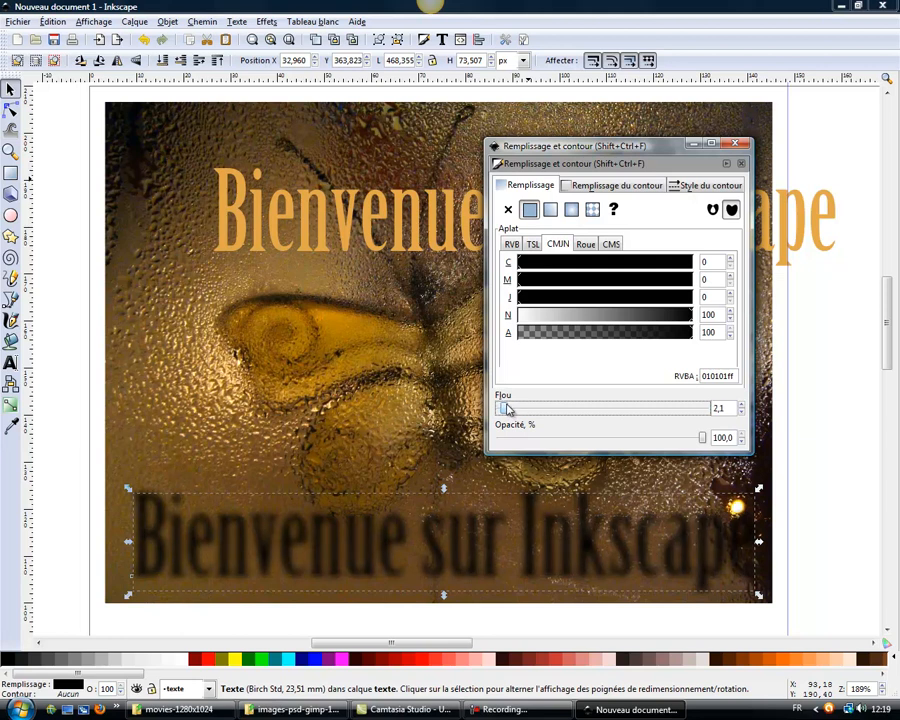
drag(693, 342, 660, 346)
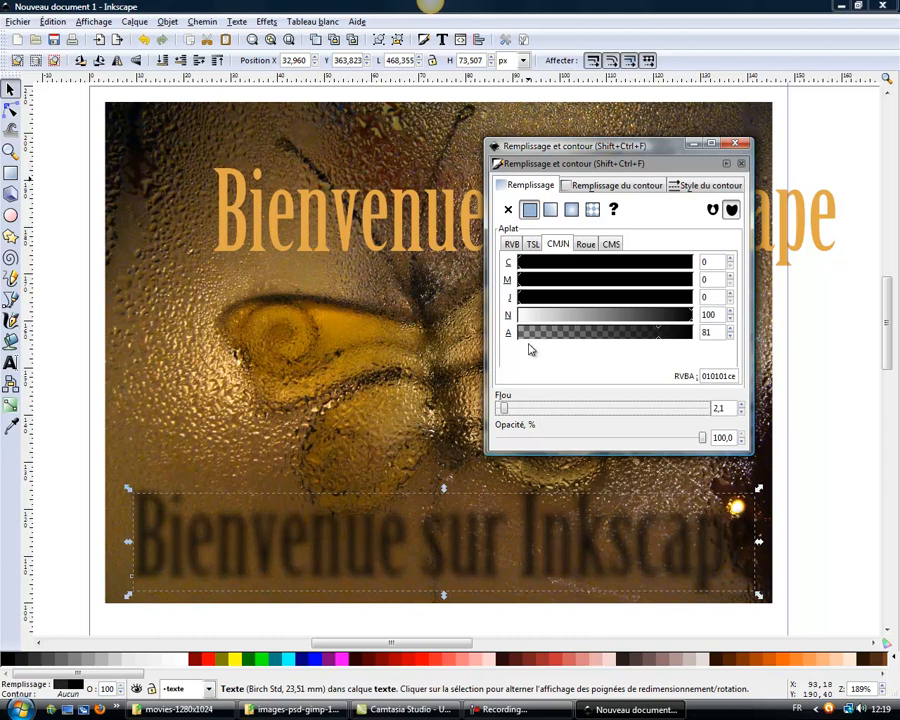
click(736, 142)
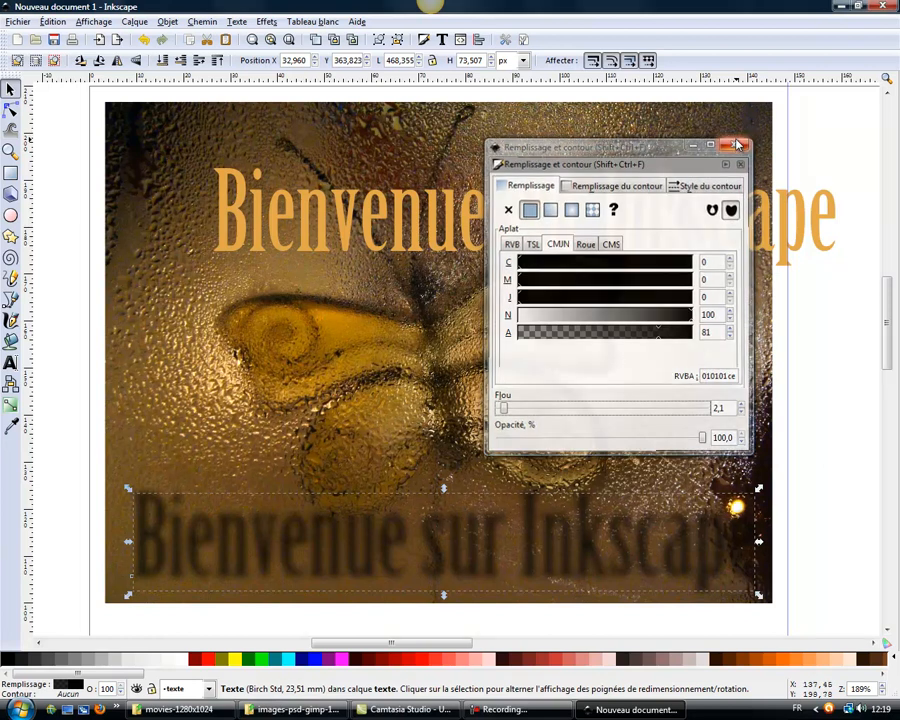
- Move the golden welcome text from the antennae down over its blurred black shadow
click(470, 230)
drag(466, 234, 384, 547)
click(402, 584)
- Nudge the golden text up and left of its shadow to X 25.901 px, Y 371.653 px
click(376, 558)
key(Up)
key(Up)
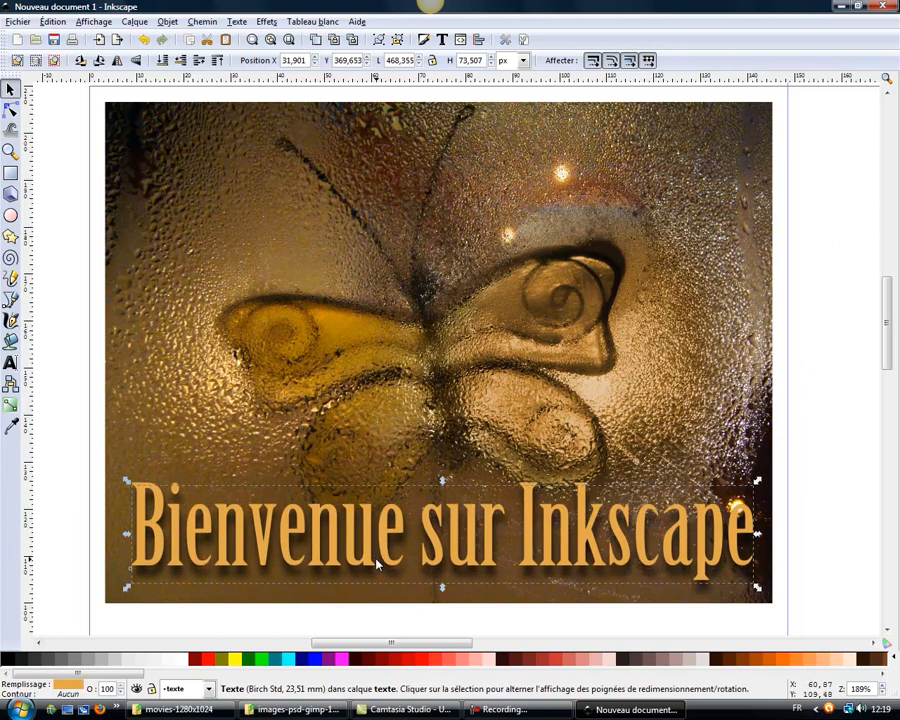
key(Left)
key(Left)
key(Down)
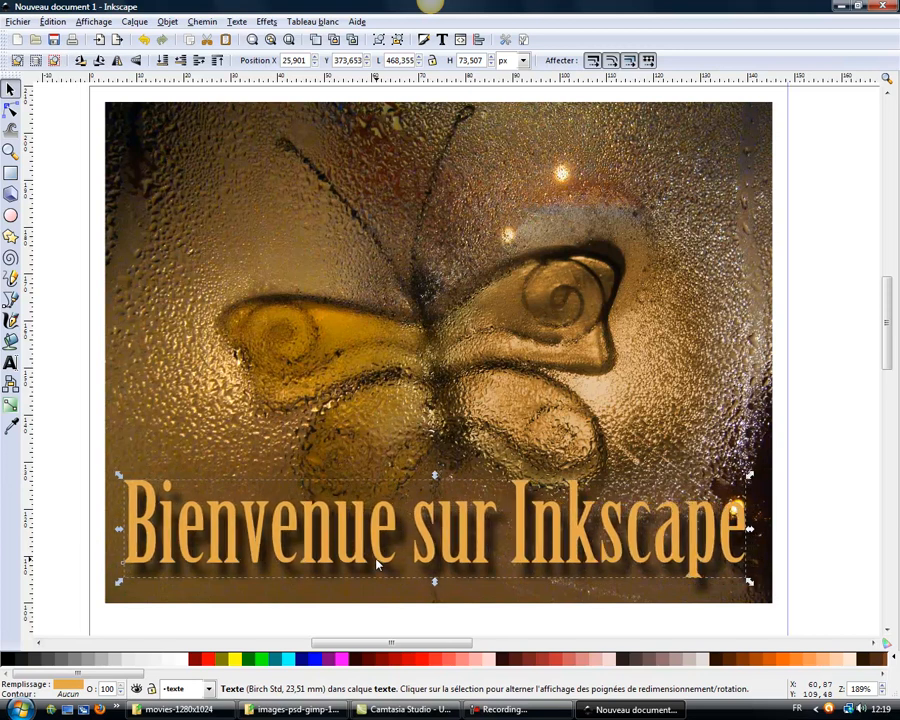
key(Left)
click(815, 558)
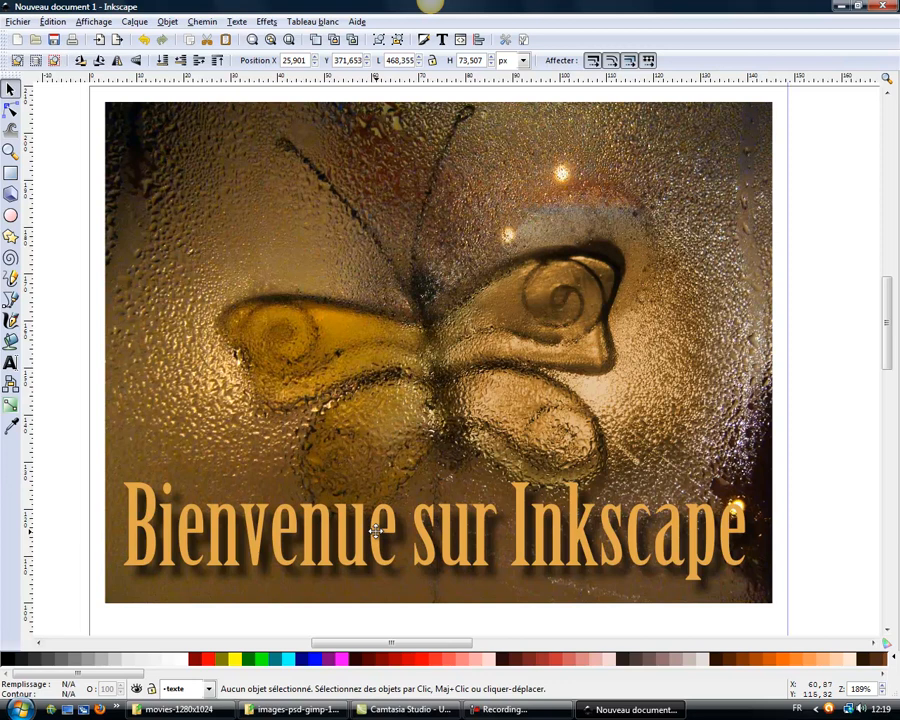
- Select the blurred shadow text and raise it one level in the stacking order
click(356, 573)
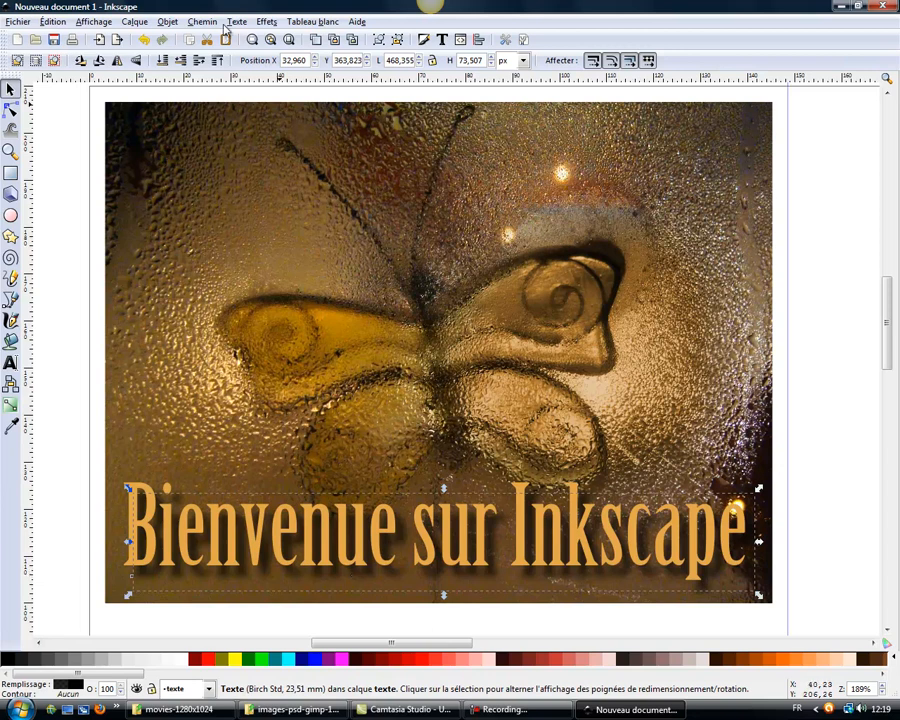
click(168, 22)
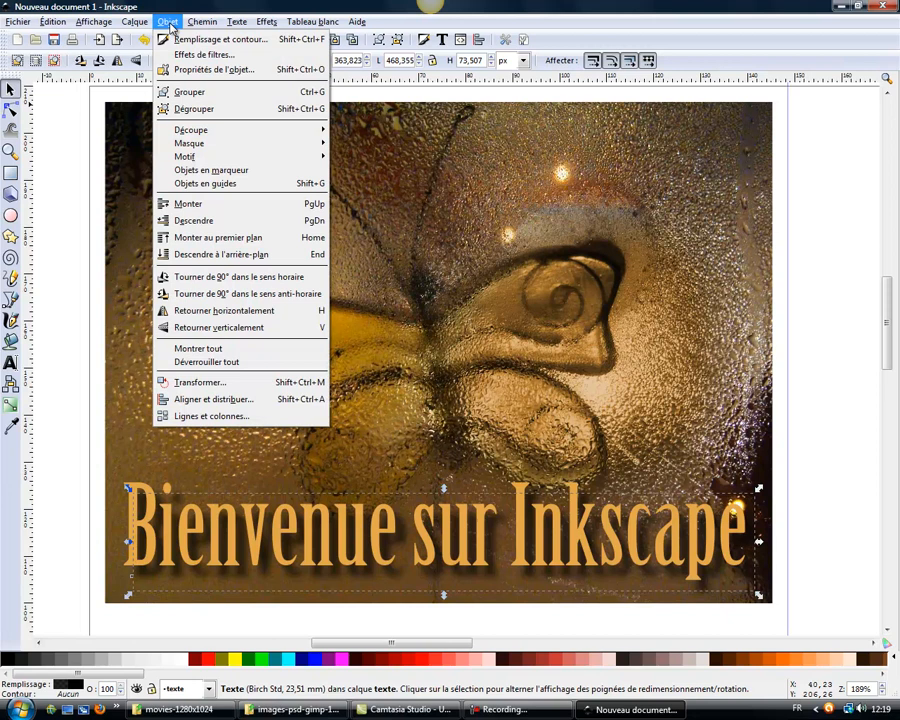
click(200, 205)
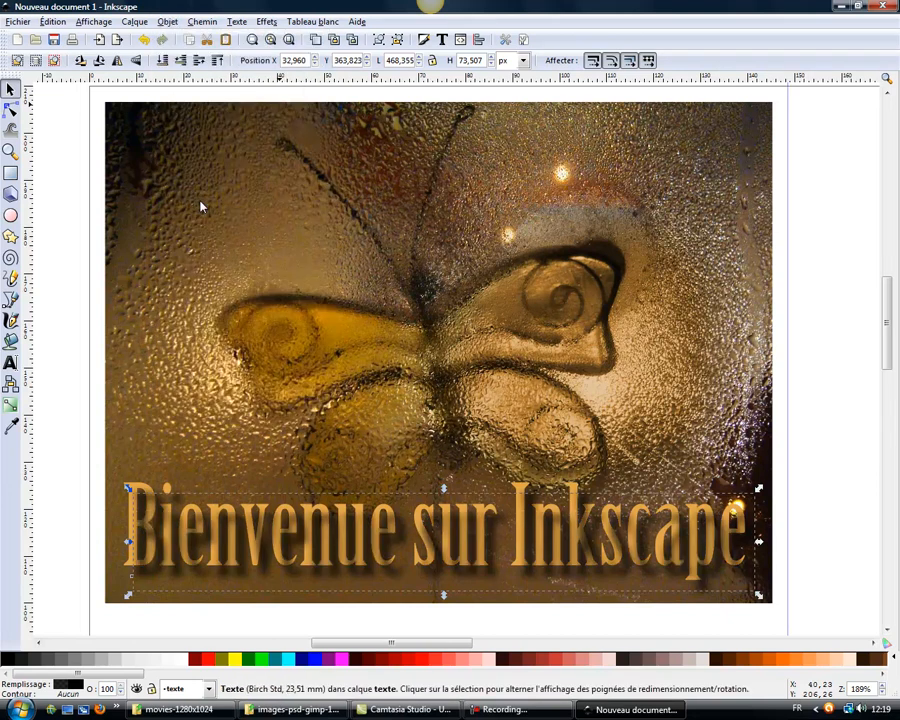
- Set the fill alpha of the black shadow text to 100
click(202, 22)
click(202, 22)
click(168, 22)
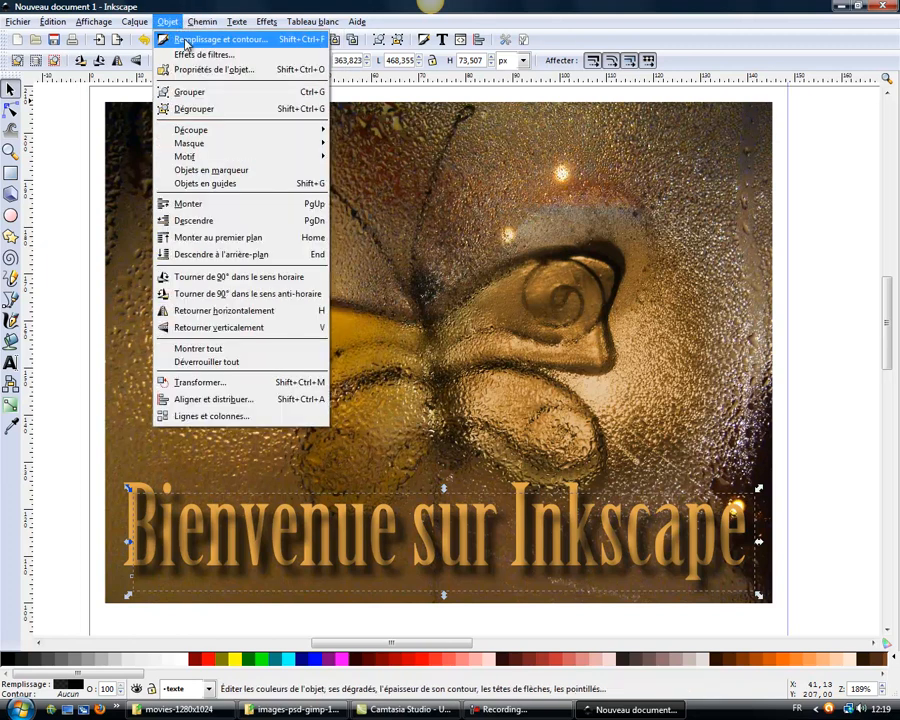
click(186, 38)
drag(783, 204, 821, 205)
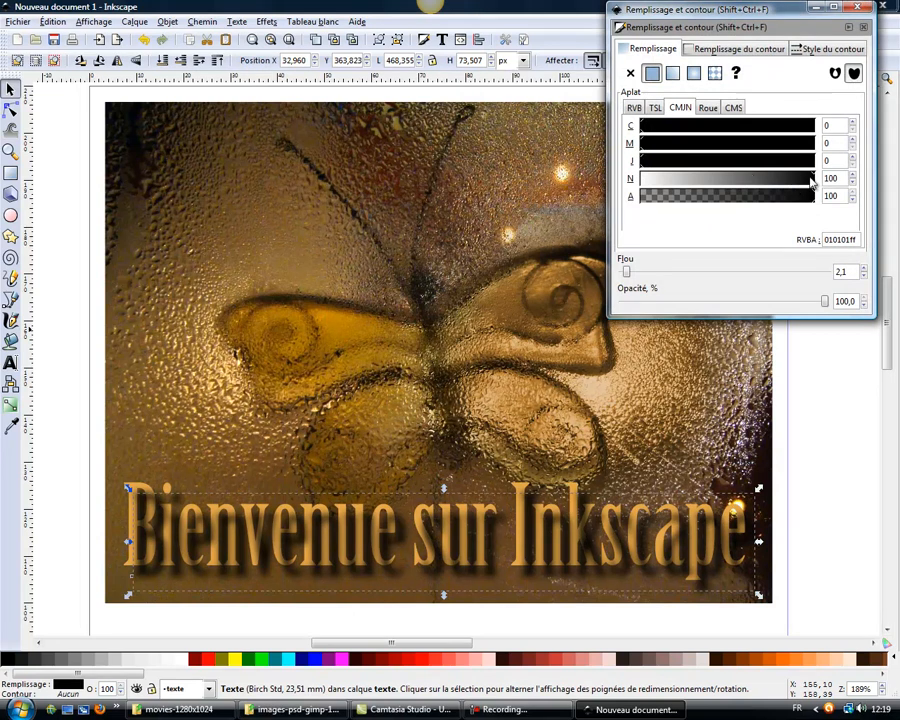
click(863, 27)
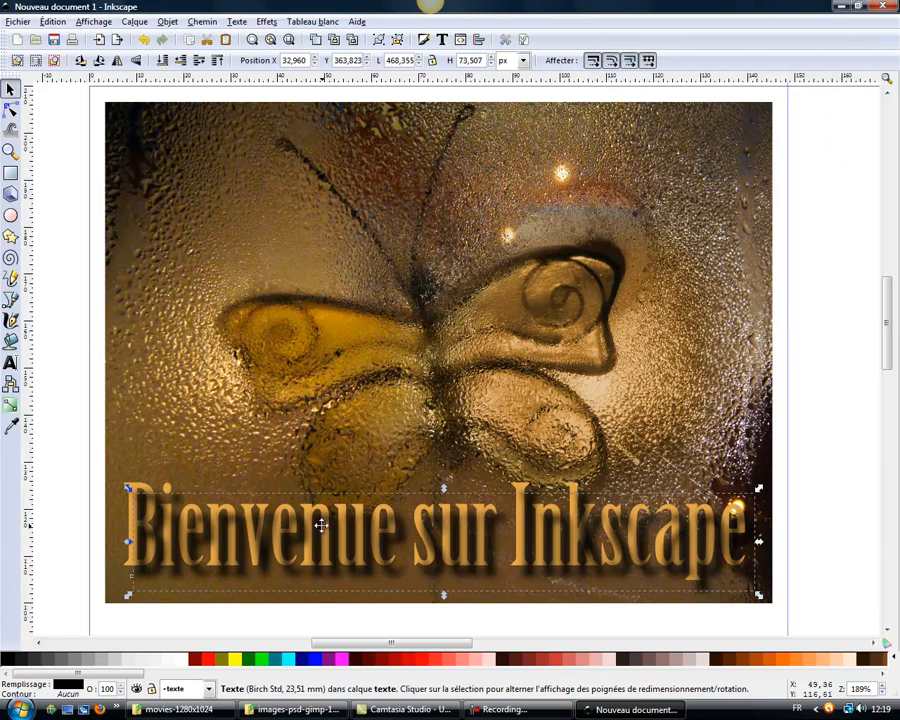
- Lower the shadow text one level in the stacking order, behind the golden text, and deselect it
click(167, 21)
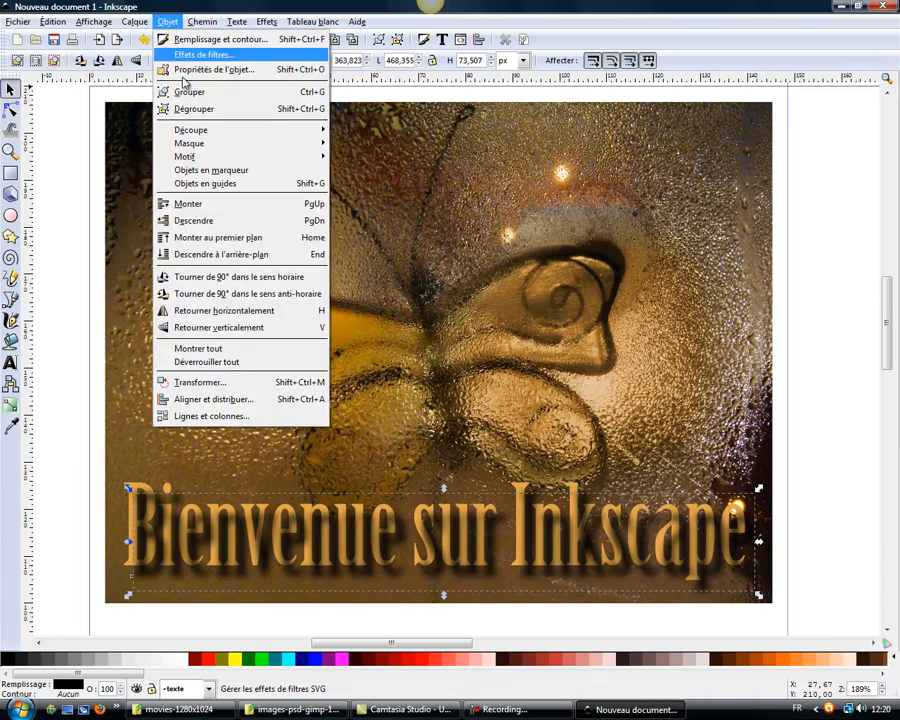
click(238, 220)
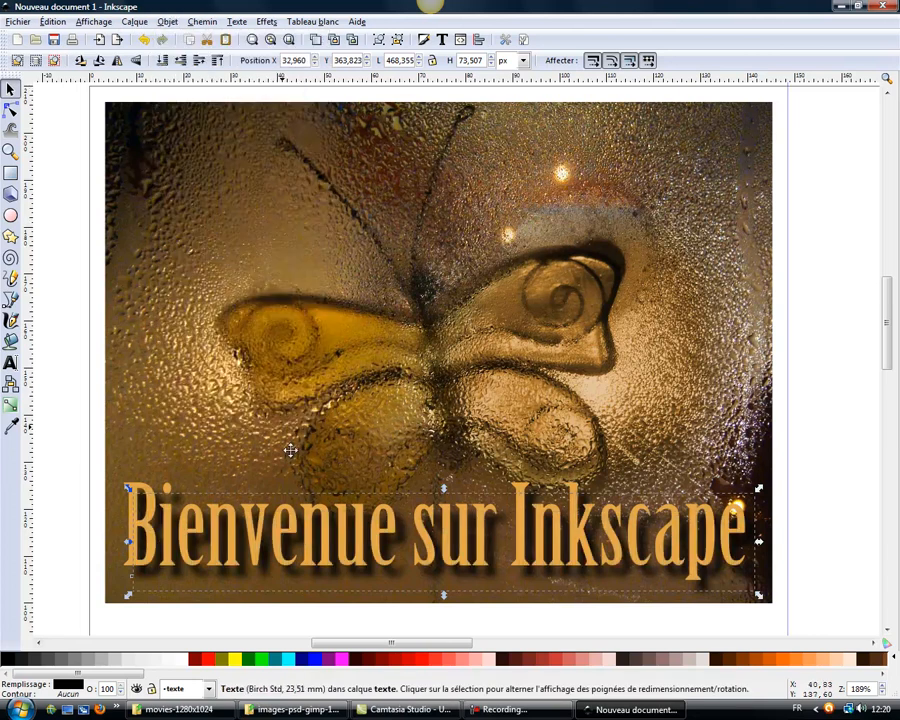
click(334, 609)
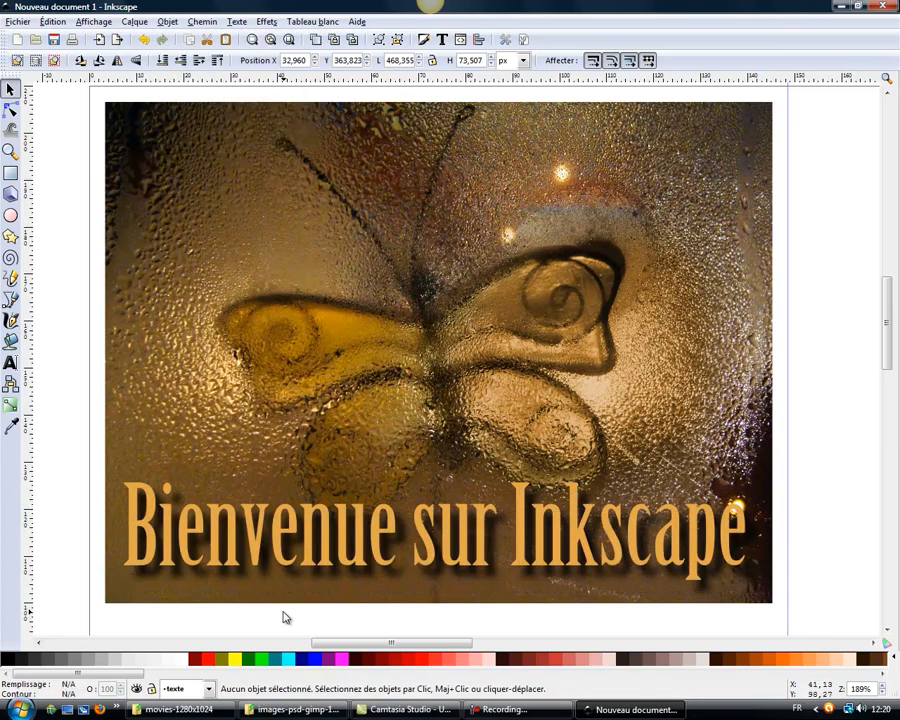
- Draw an orange ellipse about 80 by 70 px in the empty area below the butterfly photo
key(5)
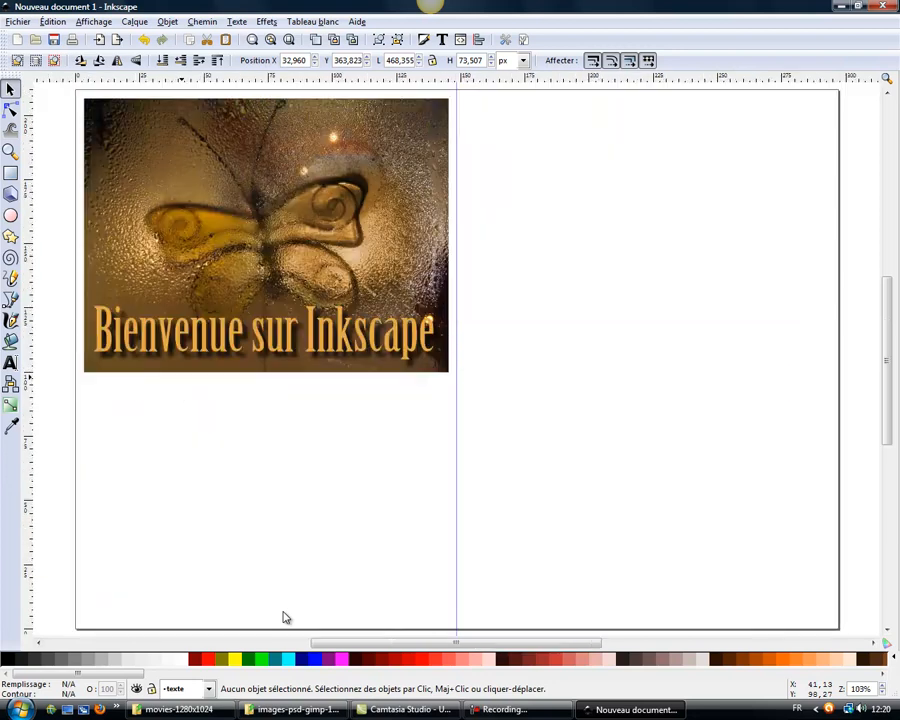
click(10, 214)
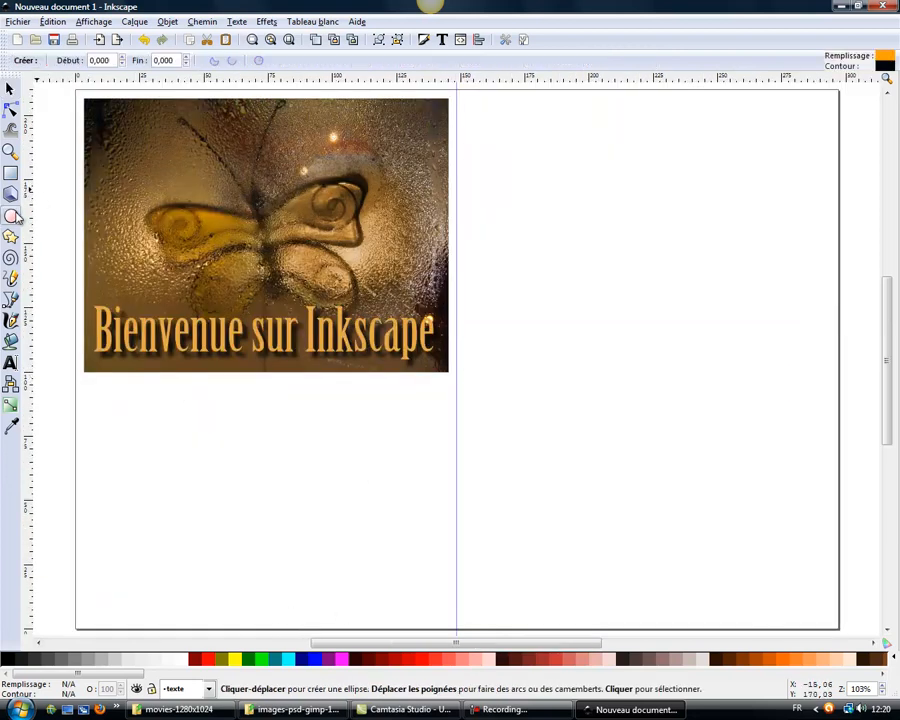
drag(216, 426, 275, 476)
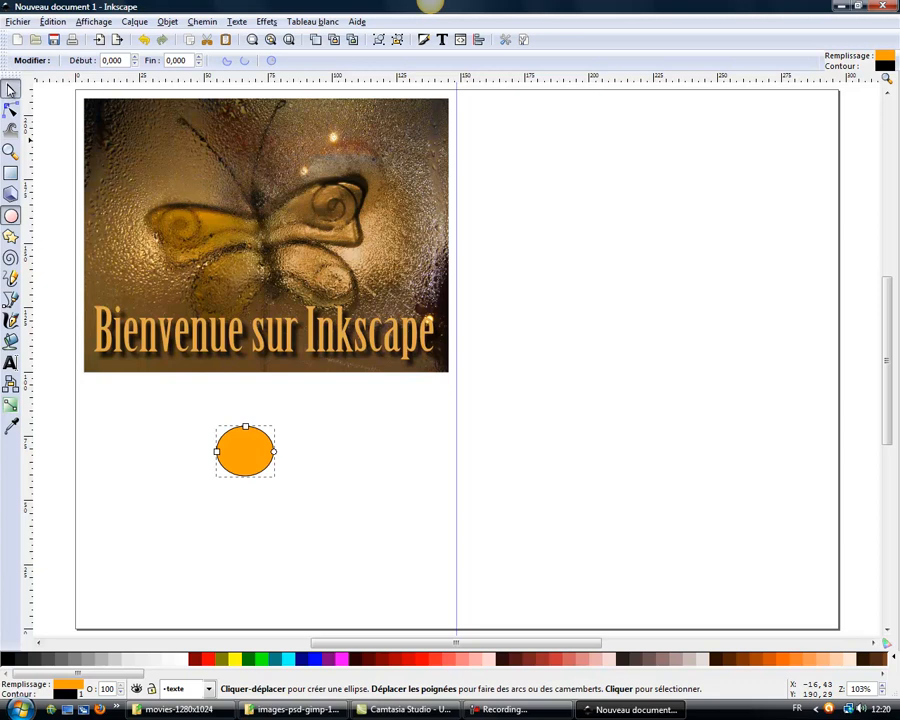
click(9, 89)
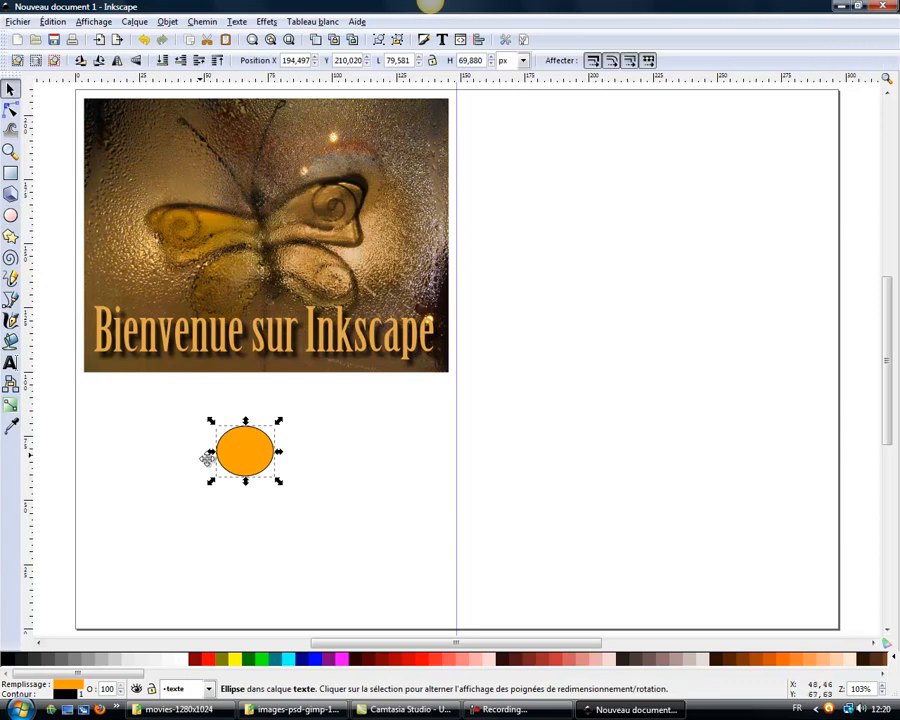
- Draw a rectangle about 64 by 78 px to the right of the ellipse and fill it with magenta
click(10, 172)
drag(320, 436, 368, 492)
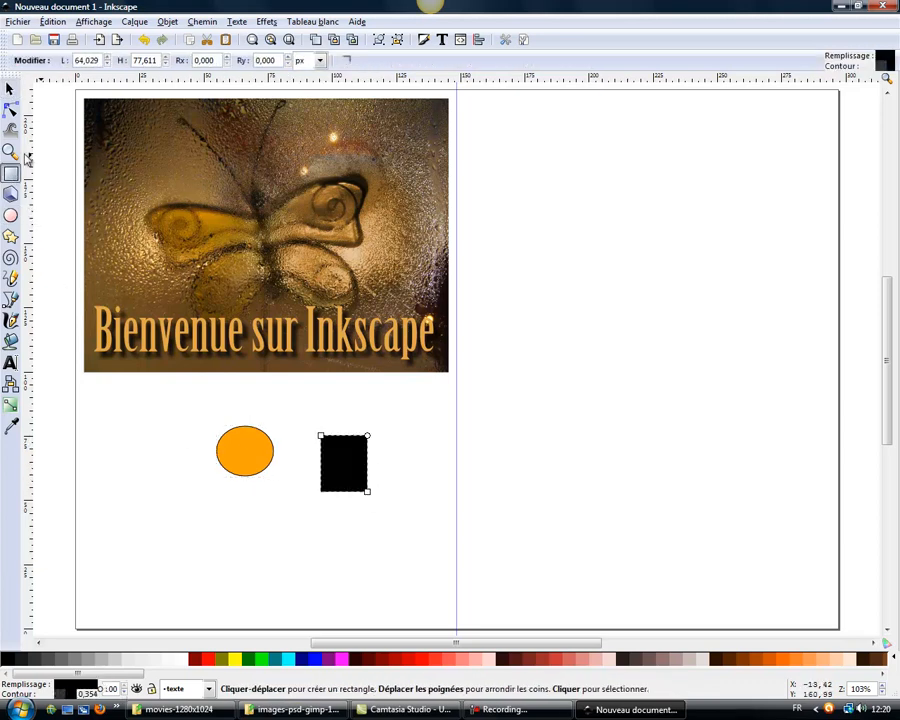
click(10, 89)
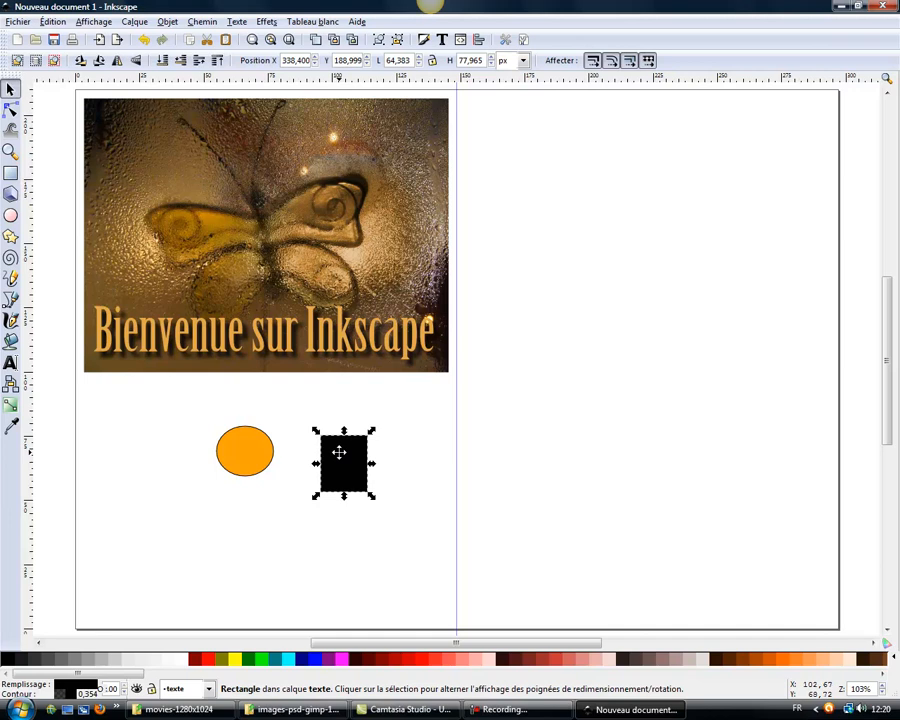
click(342, 659)
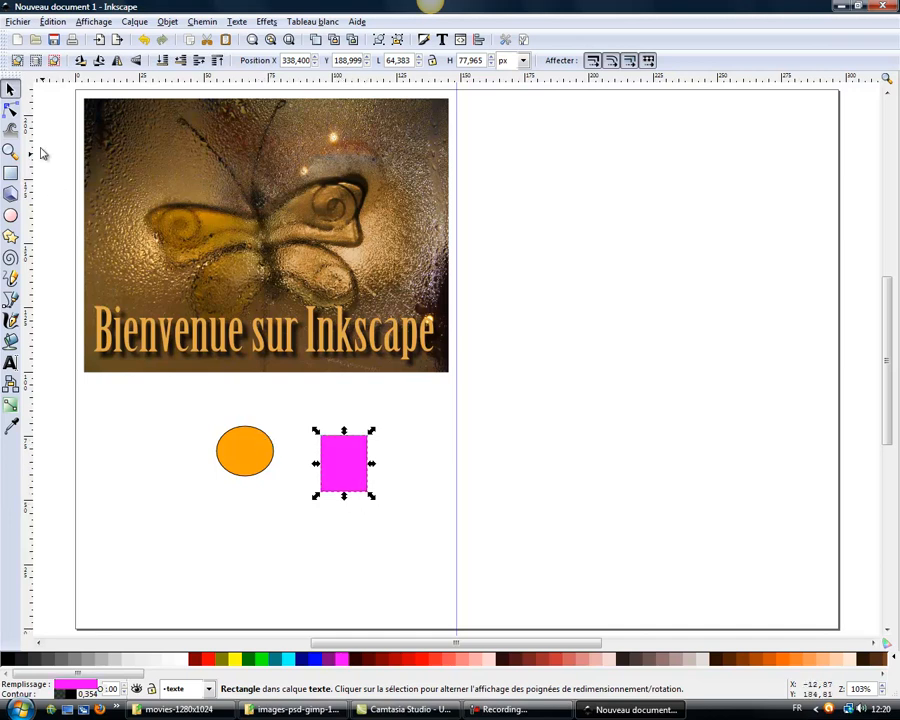
click(354, 590)
- Move the magenta rectangle so it overlaps the ellipse's right part and lower it one level behind the ellipse
drag(348, 467, 281, 451)
click(315, 519)
click(281, 460)
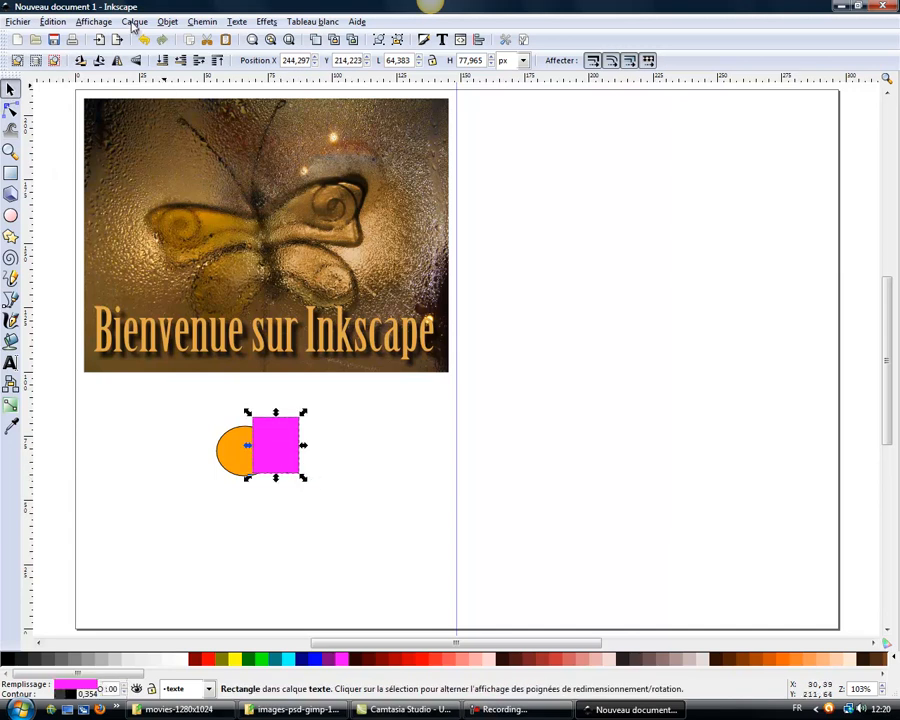
click(166, 22)
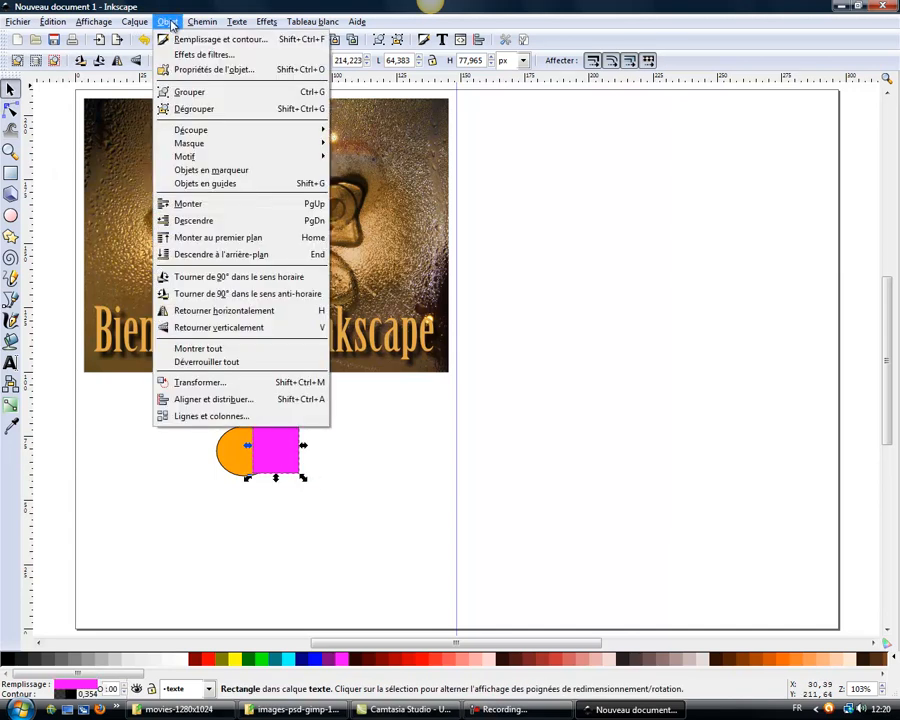
click(214, 229)
click(360, 444)
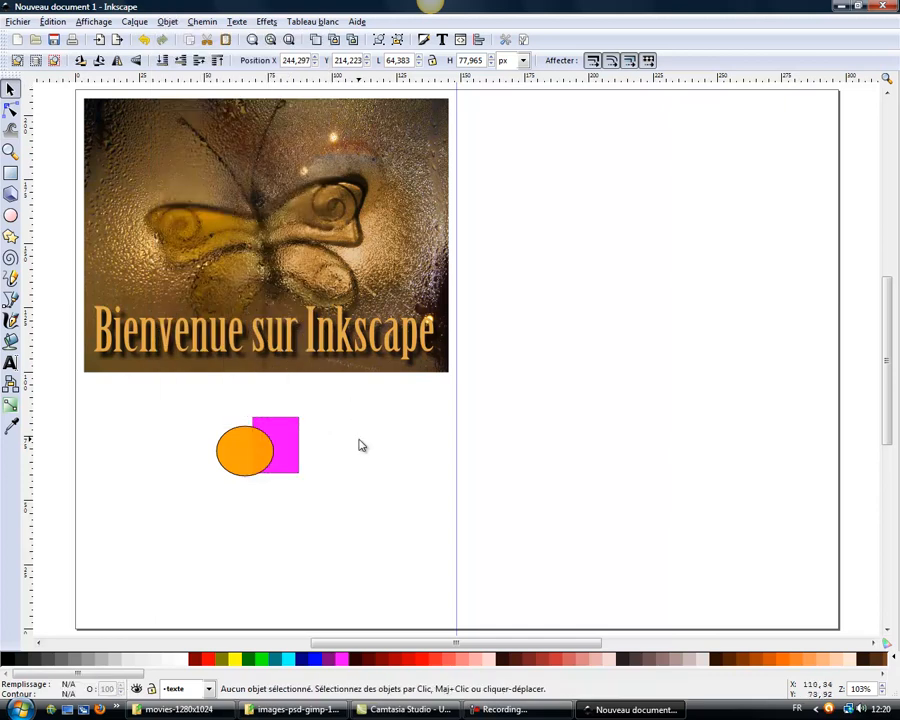
- Recolour the ellipse's fill to red with CMYK values 0, 100, 100, 0
click(246, 456)
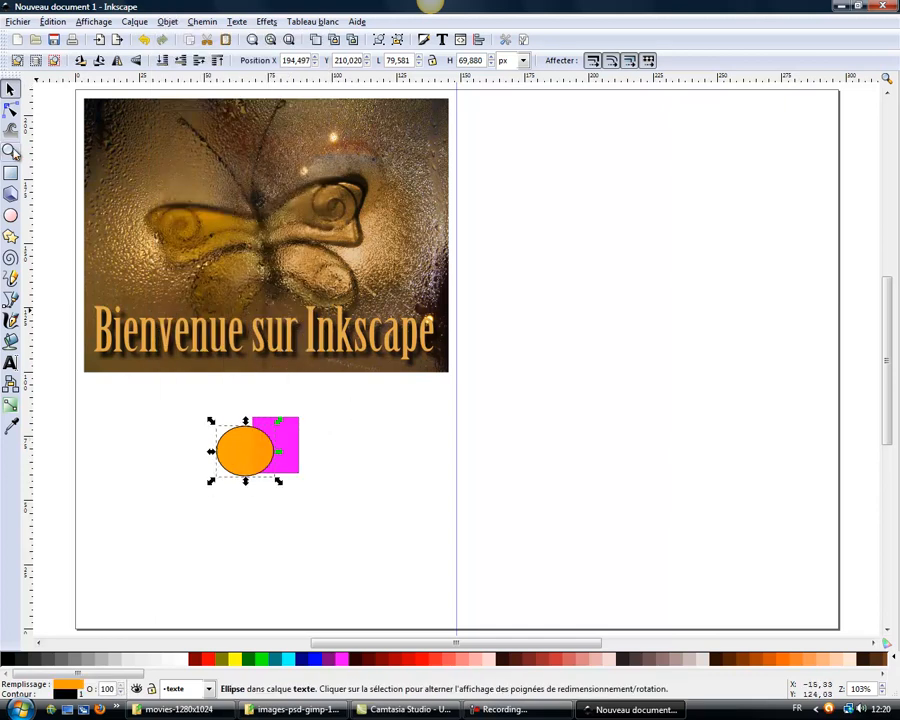
click(145, 23)
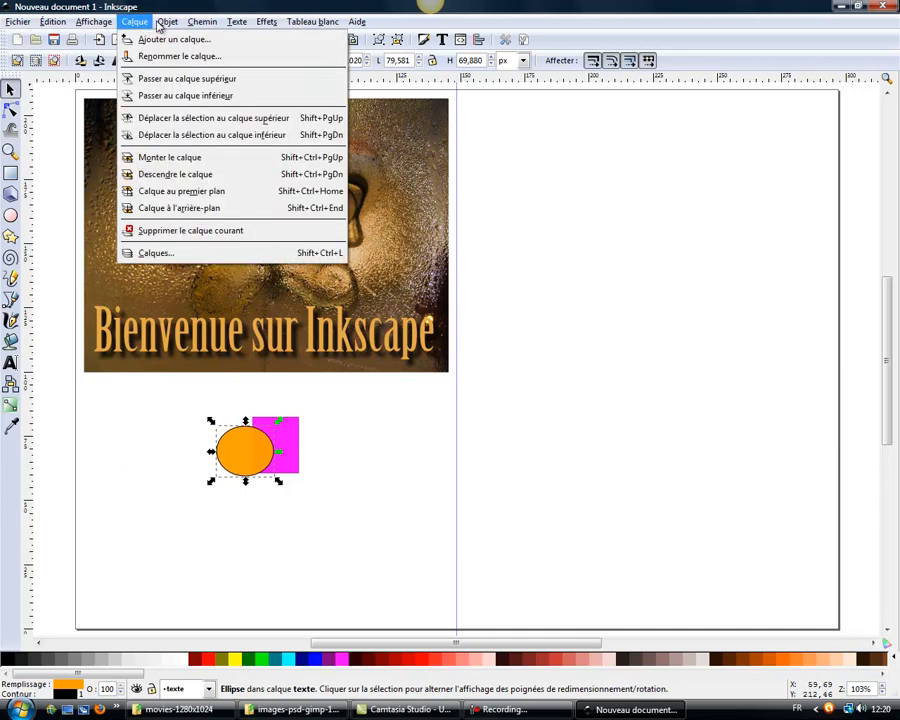
click(178, 39)
drag(725, 30, 612, 218)
drag(729, 398, 742, 399)
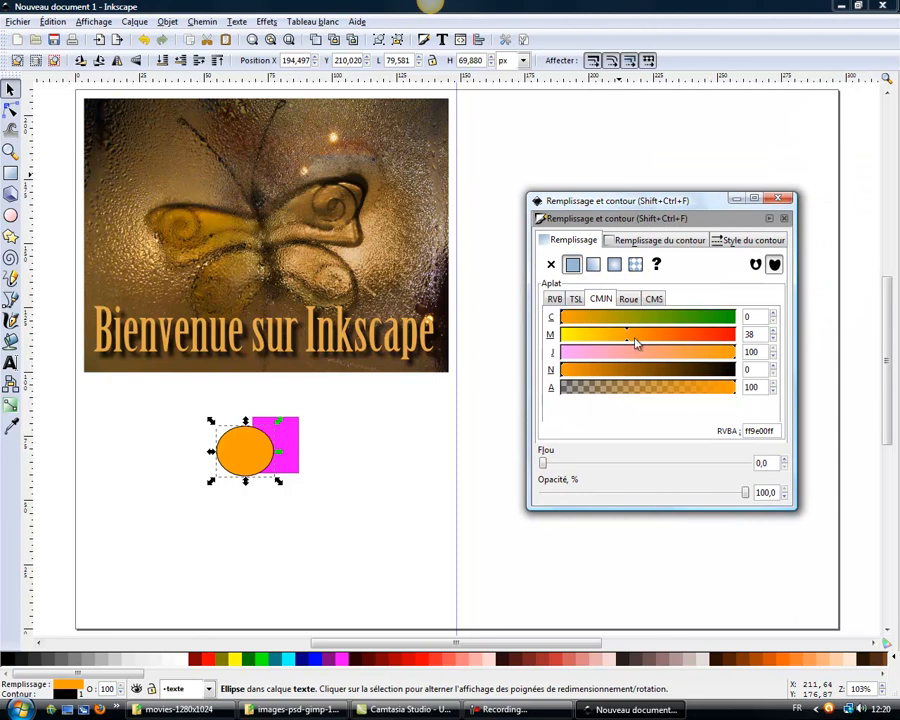
drag(645, 343, 739, 352)
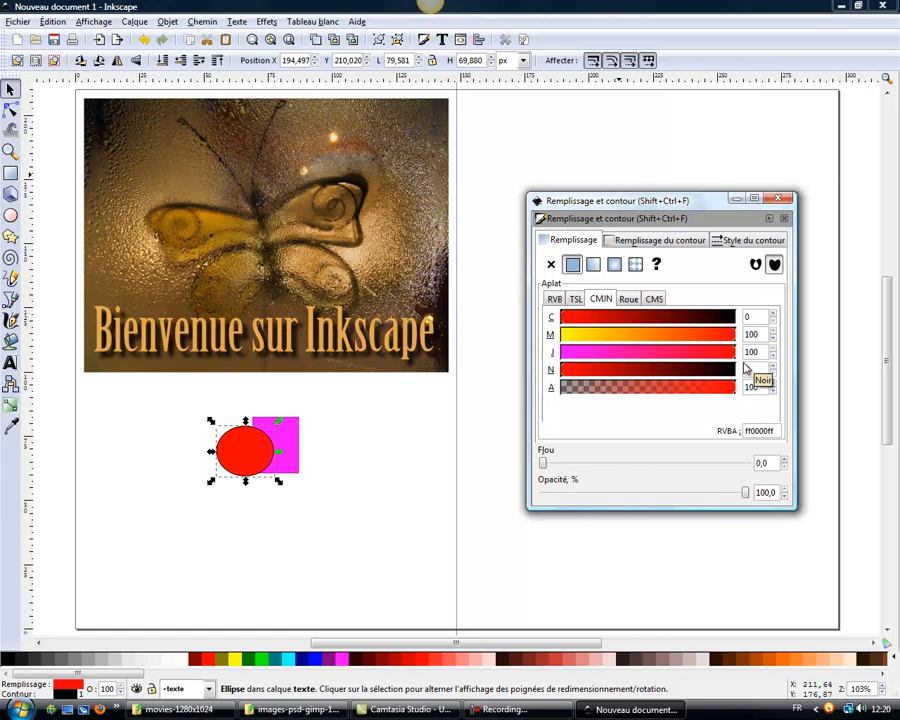
click(355, 468)
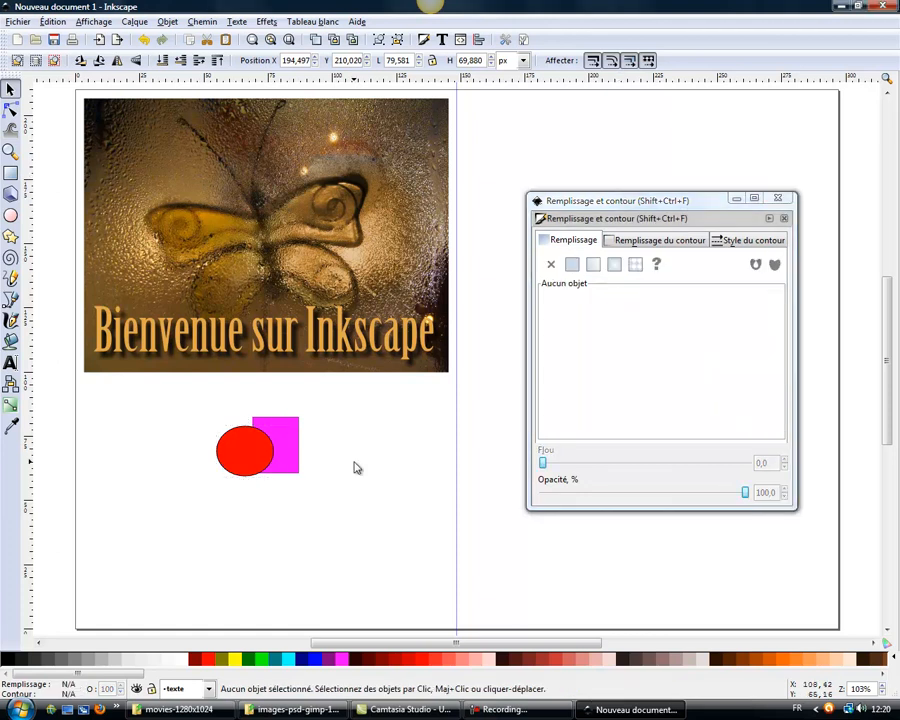
- Recolour the rectangle's fill to green with CMYK values 100, 24, 71, 0
click(297, 435)
drag(738, 343, 629, 352)
drag(565, 325, 740, 335)
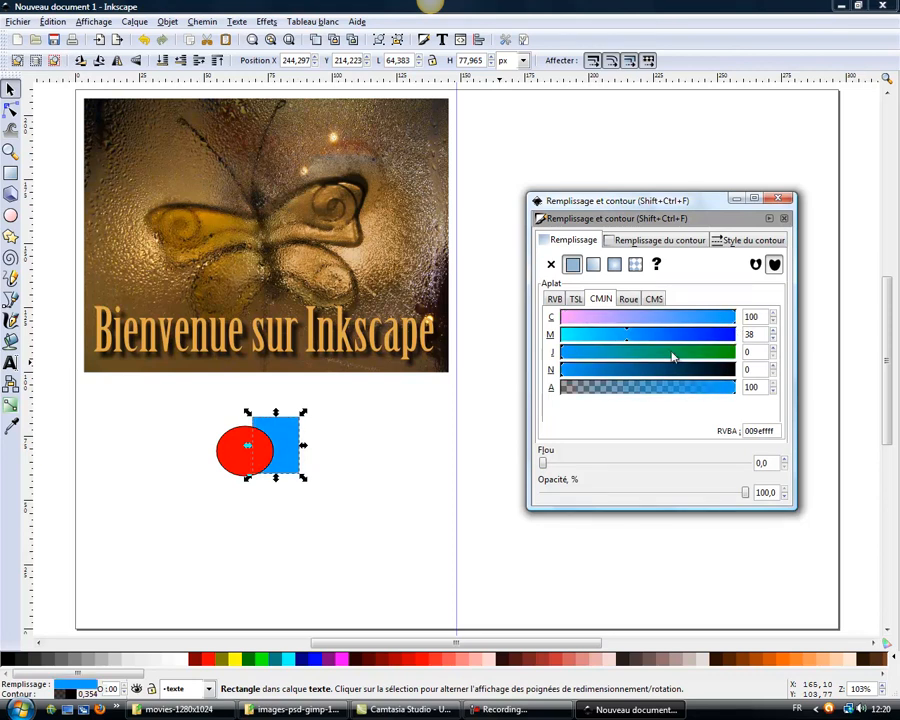
drag(633, 344, 688, 362)
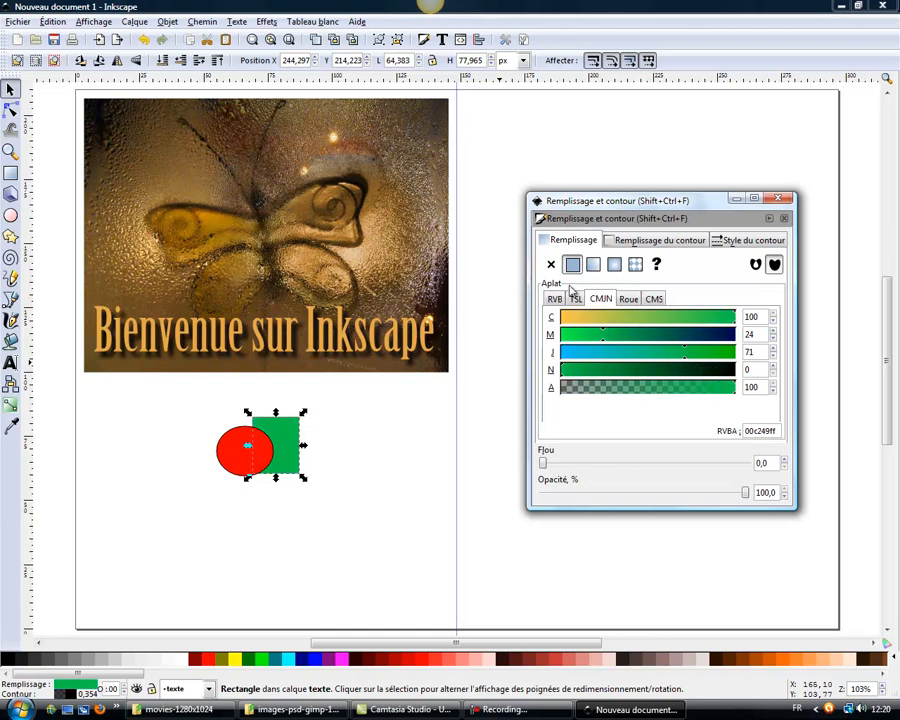
- Set the stroke width of the green rectangle to 1 mm
click(636, 241)
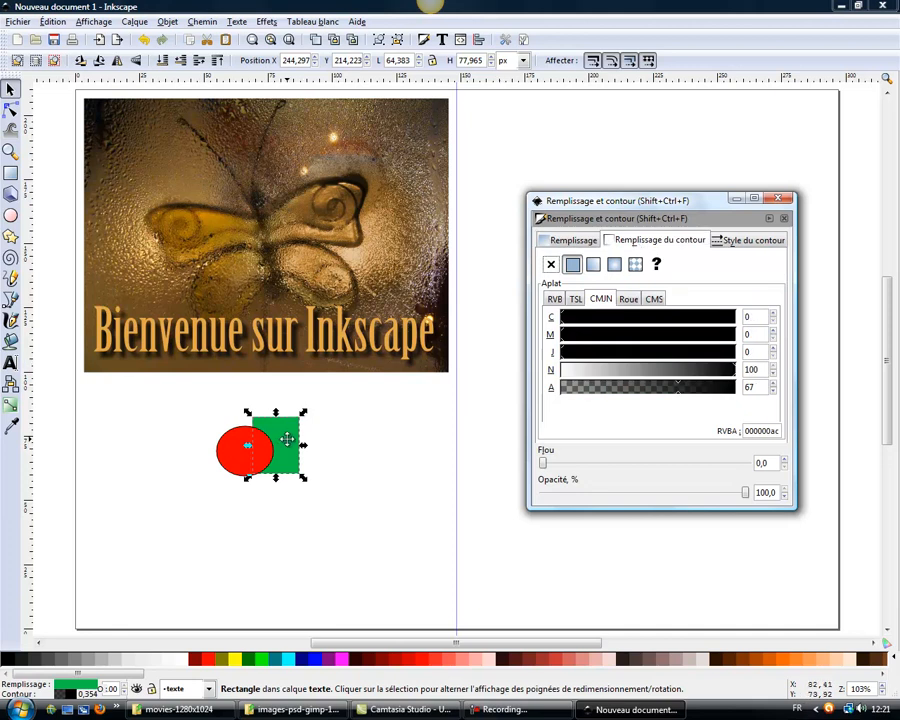
click(10, 151)
drag(210, 395, 328, 488)
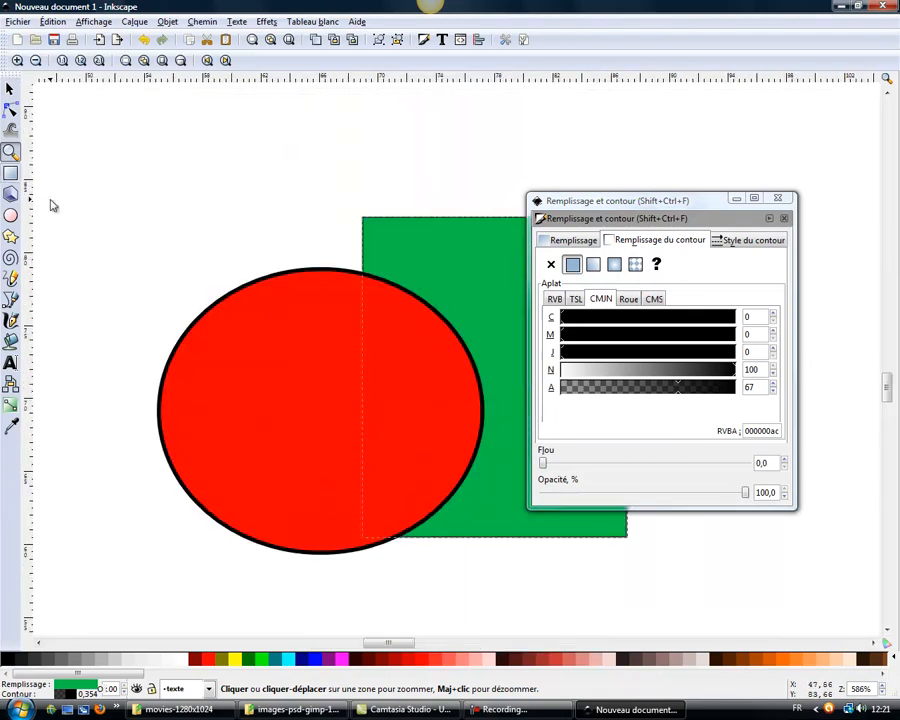
click(10, 89)
mouse_move(652, 205)
mouse_down()
mouse_move(706, 158)
mouse_move(707, 131)
mouse_up()
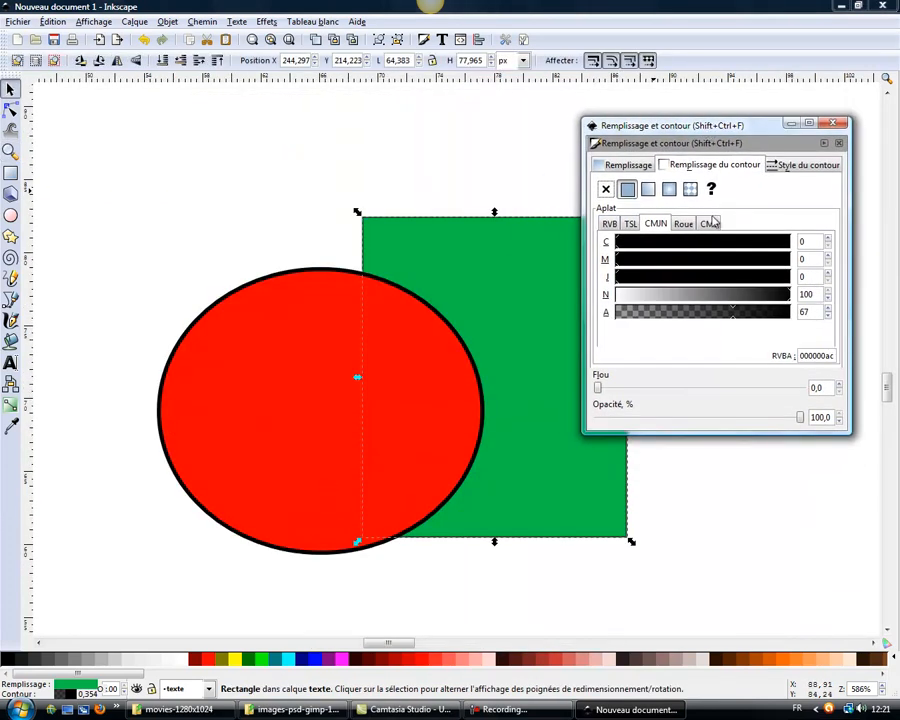
click(796, 166)
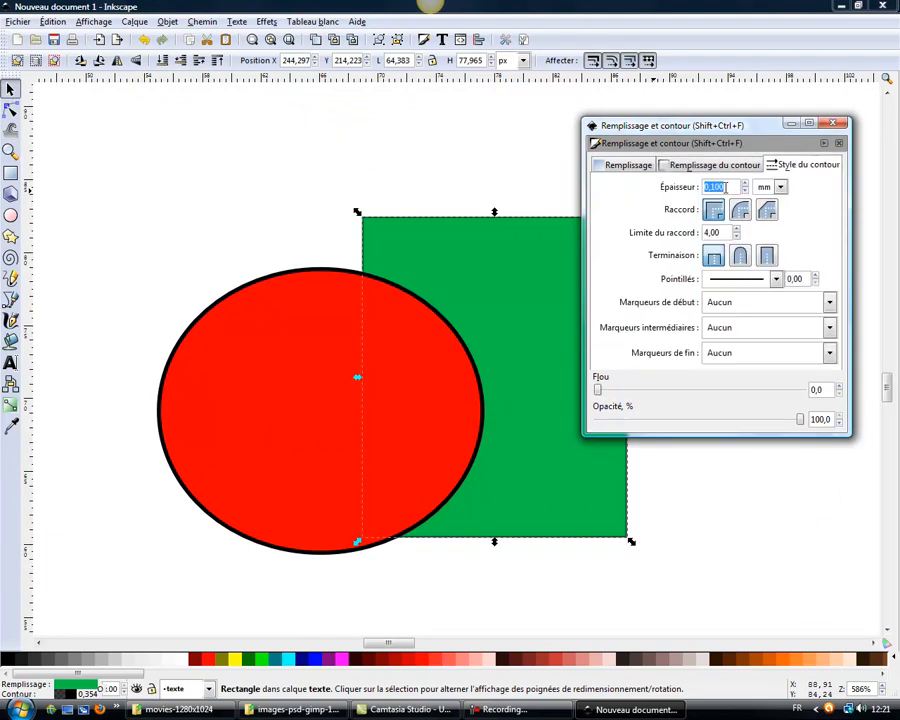
text(1)
key(Return)
- Make the green rectangle's black stroke fully opaque with an alpha of 100
drag(736, 142, 730, 323)
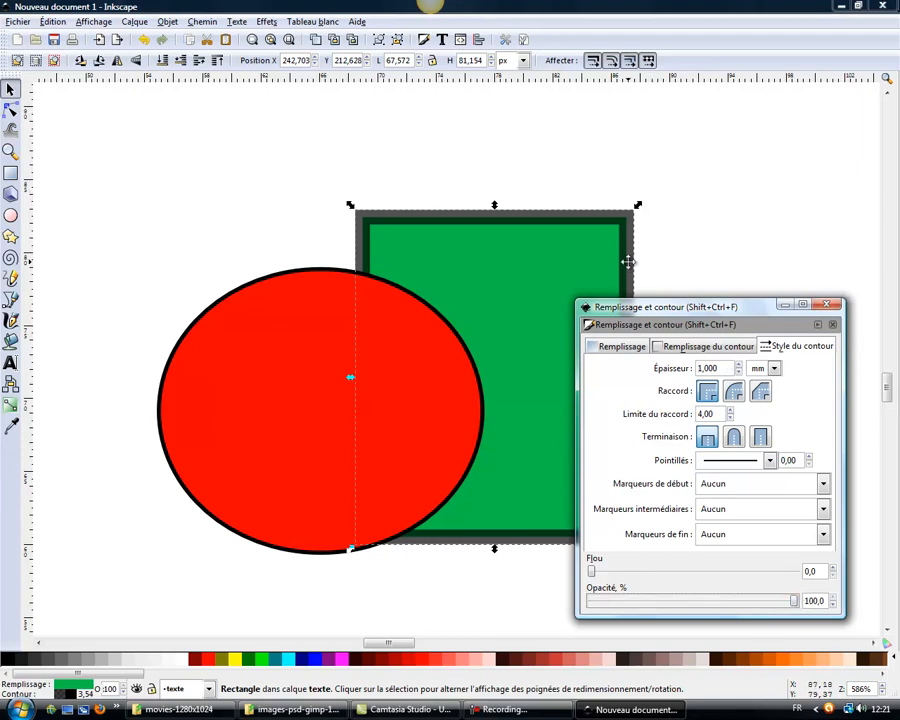
drag(650, 300, 652, 269)
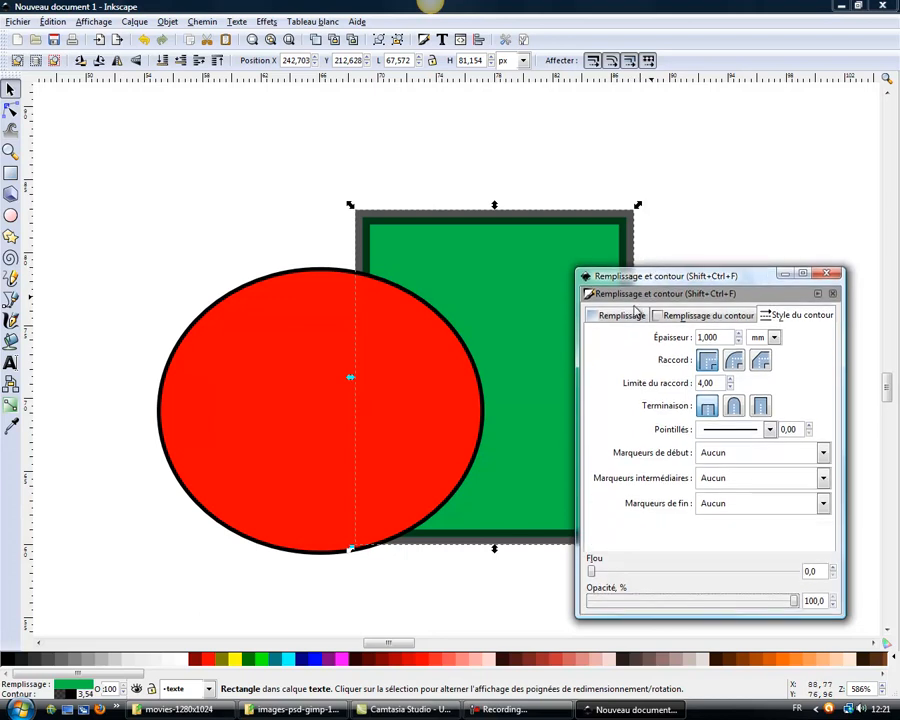
click(689, 317)
mouse_move(728, 466)
mouse_down()
mouse_move(775, 462)
mouse_move(767, 476)
mouse_up()
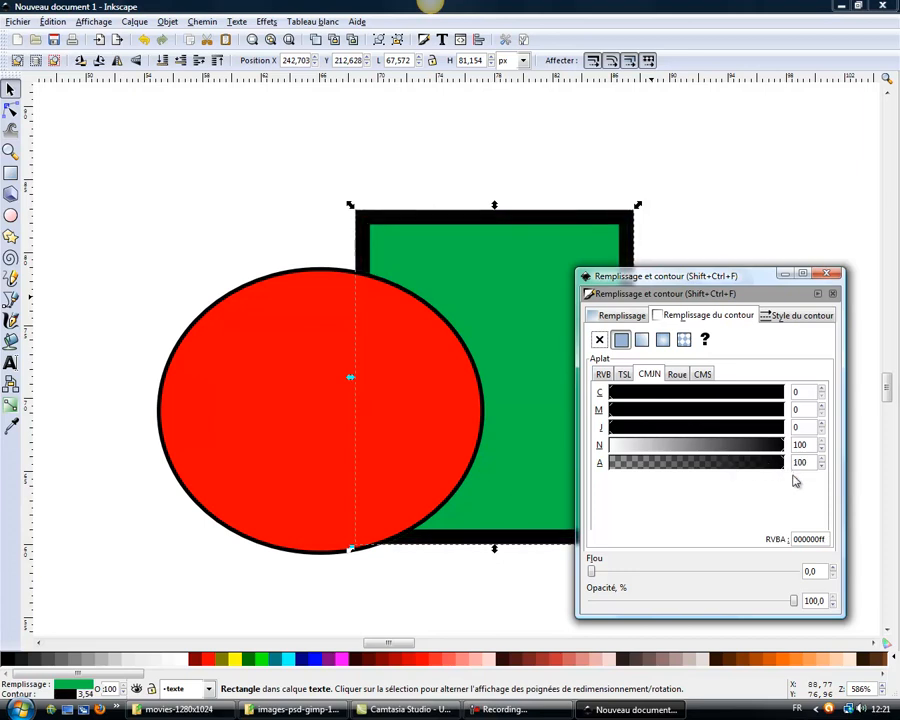
drag(729, 293, 695, 225)
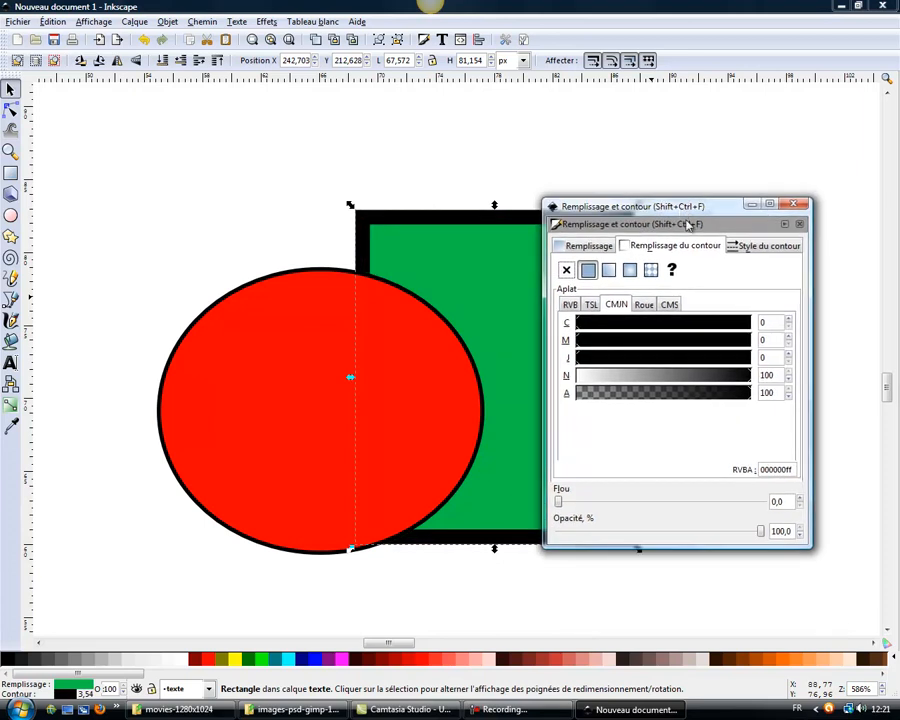
- Try a slight blur of 1.7 on the green rectangle, reset it to 0 and close the fill and stroke settings
click(745, 249)
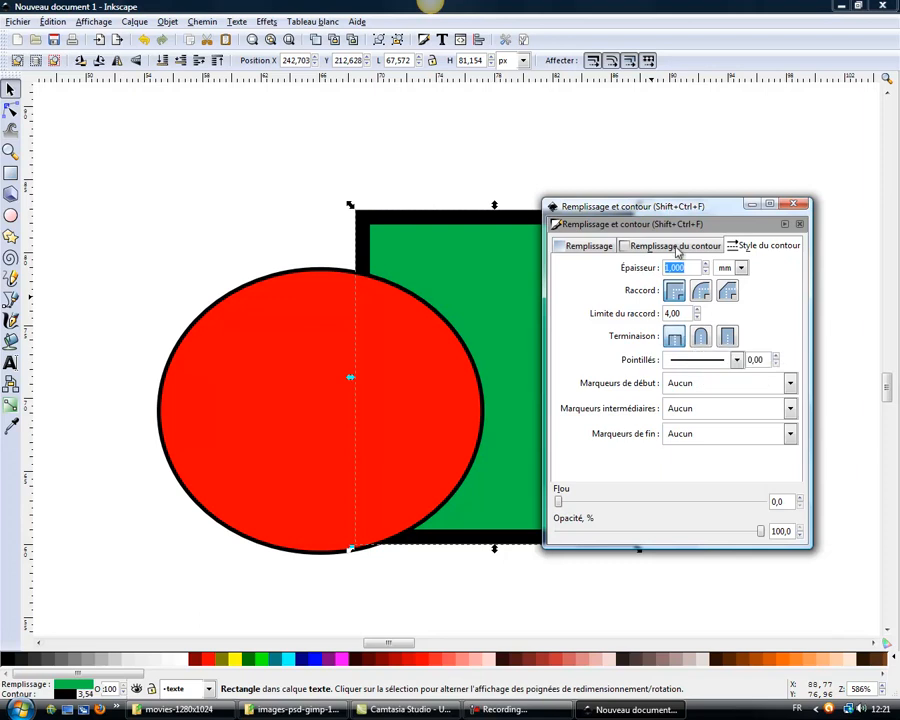
mouse_move(694, 211)
mouse_down()
mouse_move(619, 359)
mouse_move(656, 134)
mouse_up()
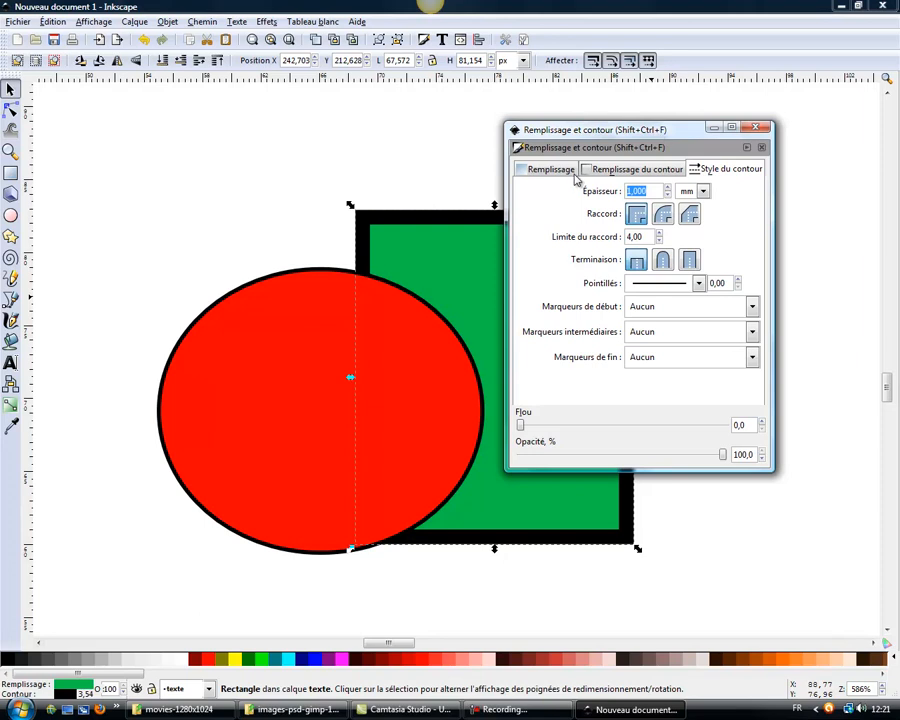
click(632, 171)
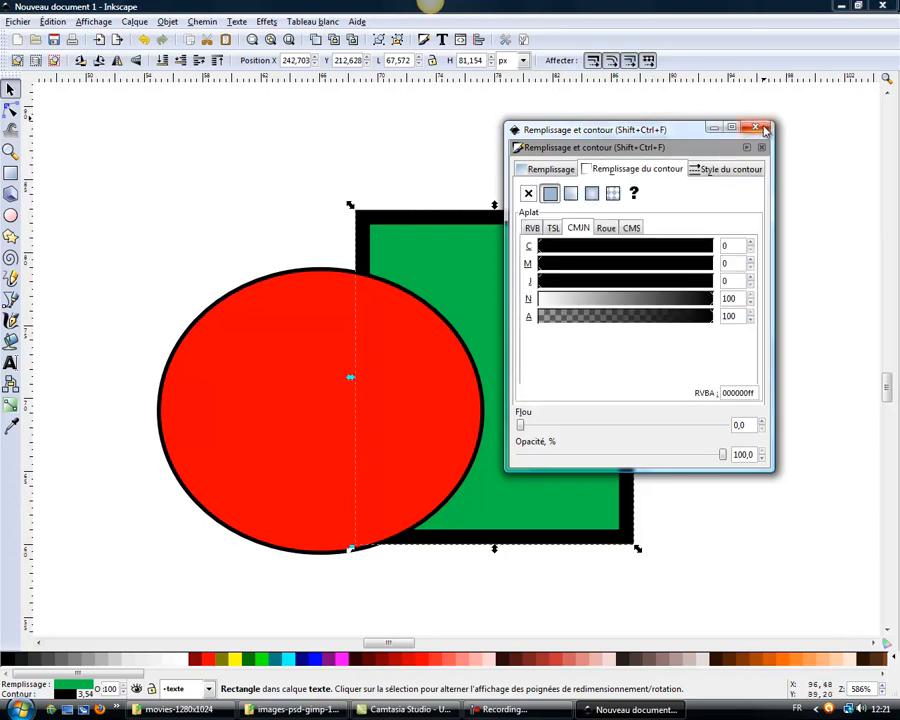
drag(520, 425, 537, 432)
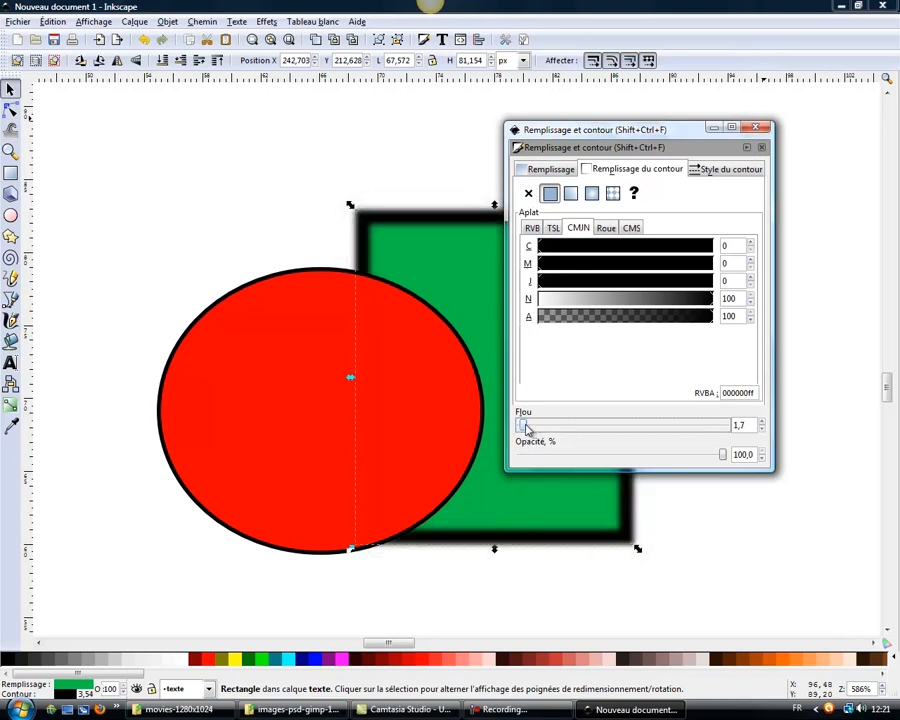
drag(520, 428, 508, 426)
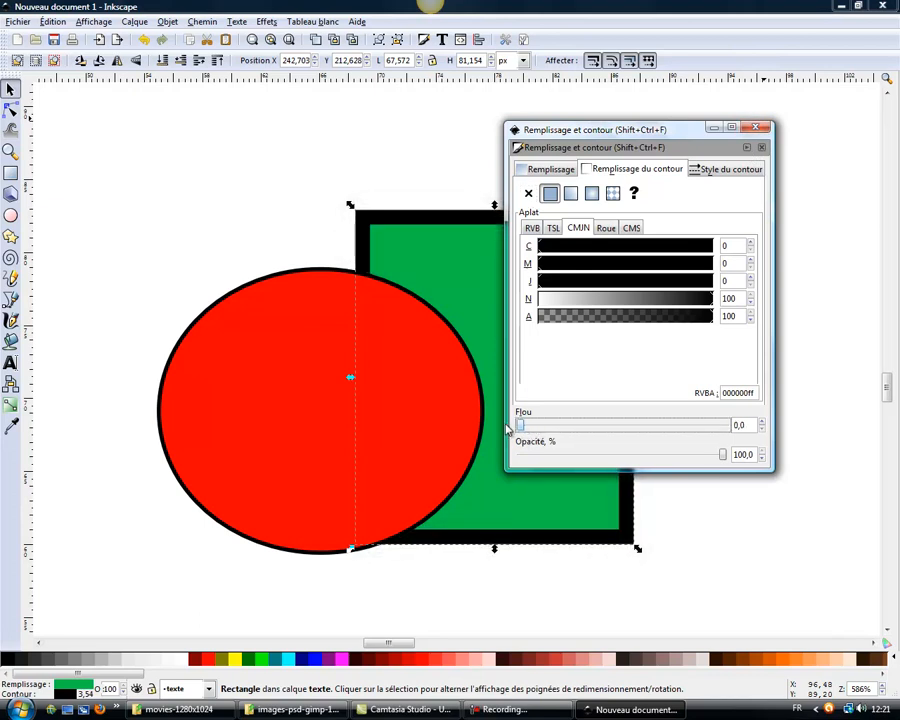
click(759, 129)
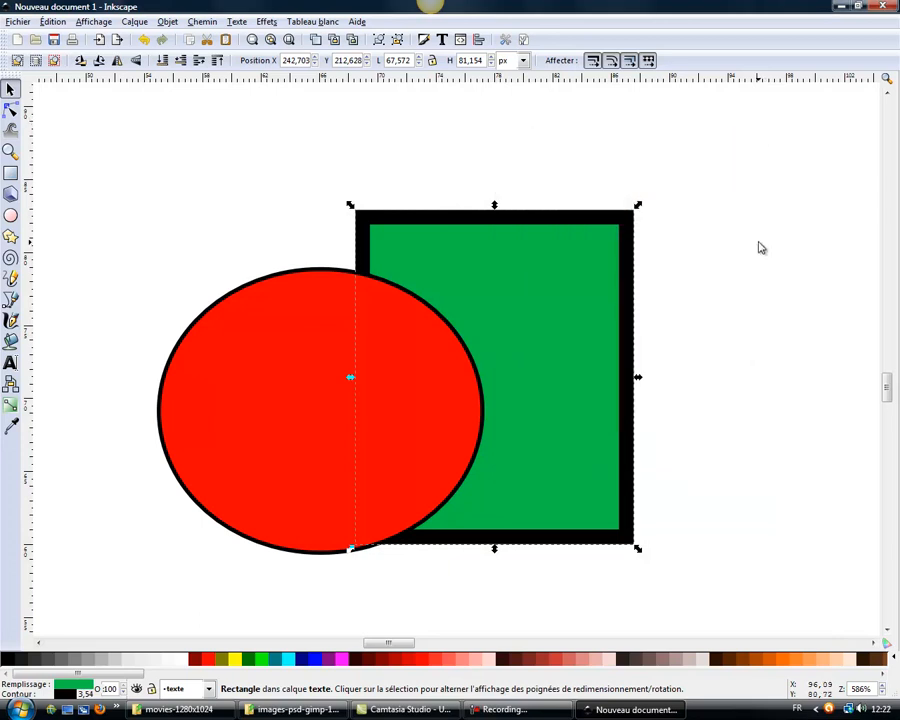
click(760, 248)
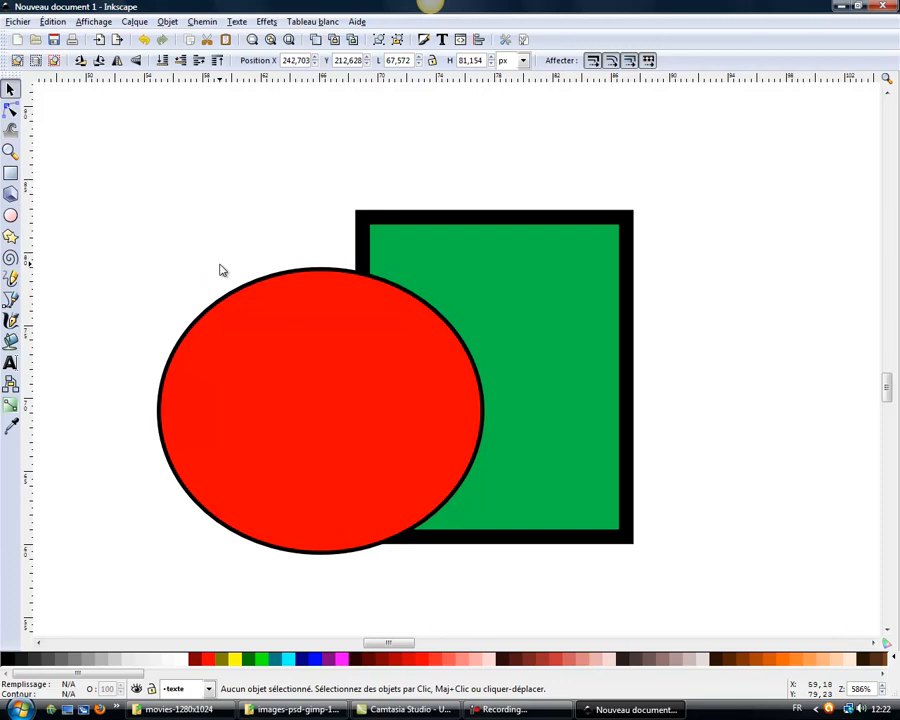
- Examine the upper edge of the red ellipse's black stroke at high magnification, and return to the full page
click(10, 150)
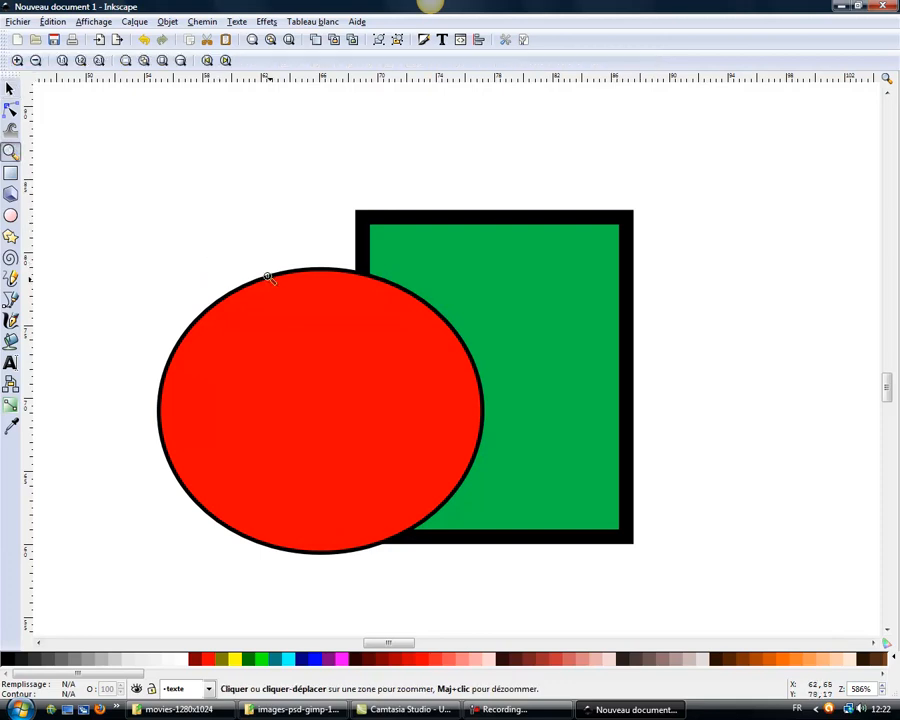
drag(233, 257, 303, 303)
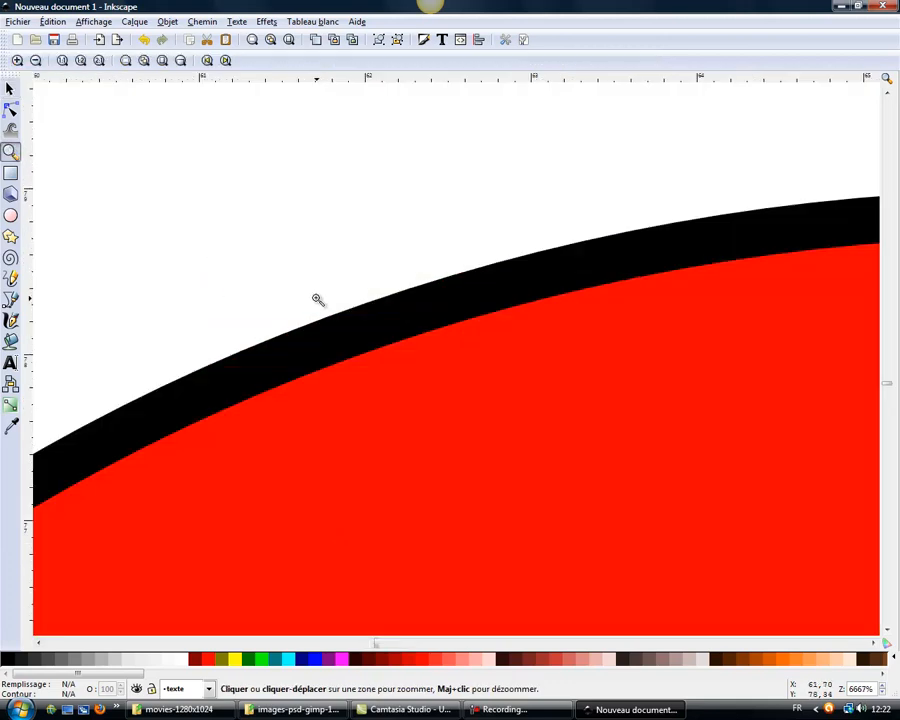
click(362, 331)
drag(425, 362, 452, 386)
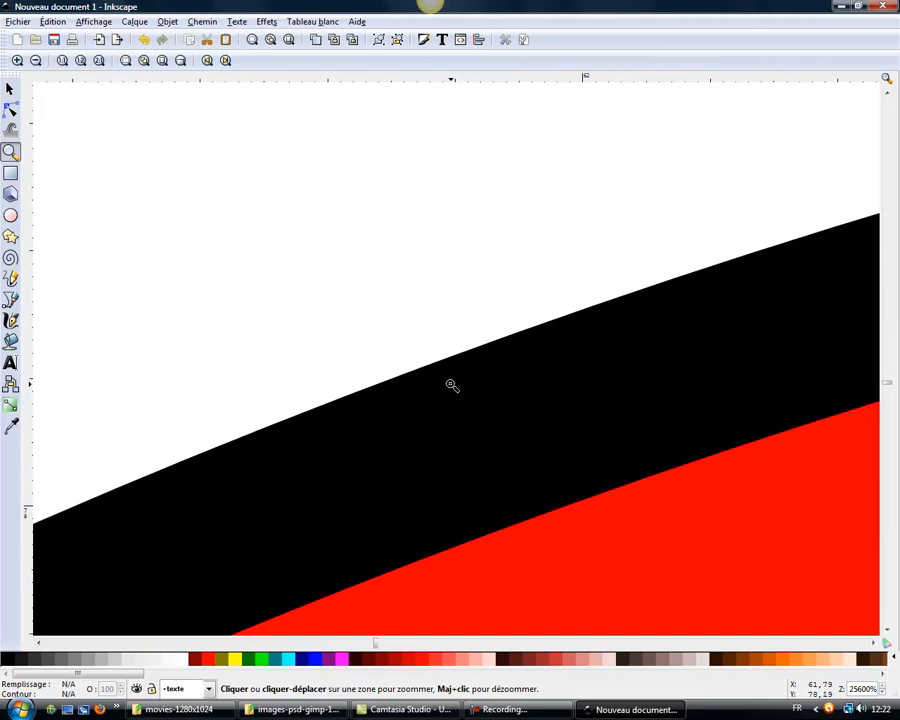
click(445, 373)
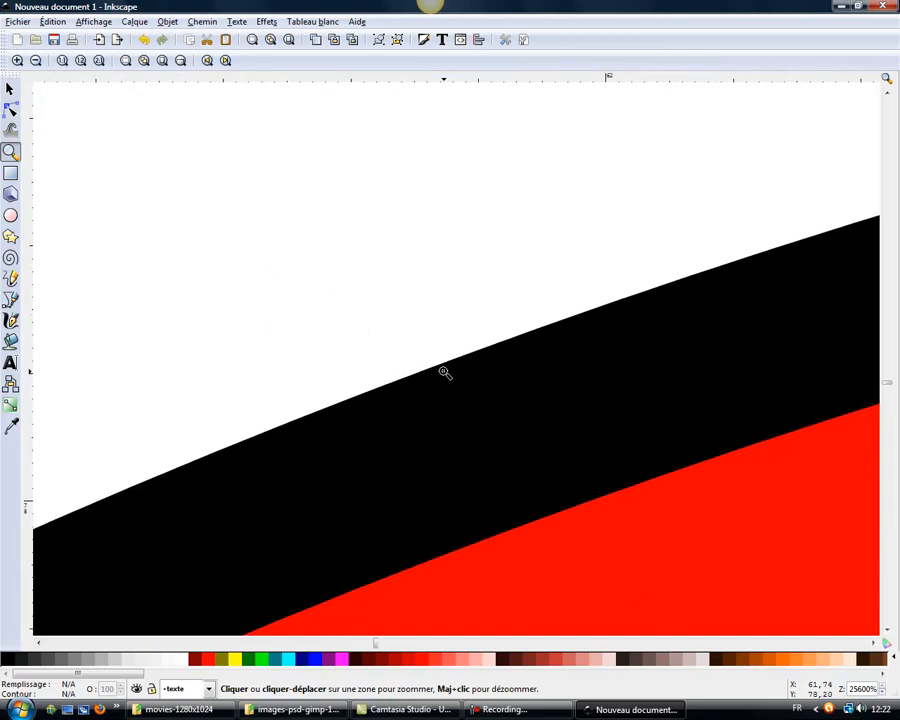
key(5)
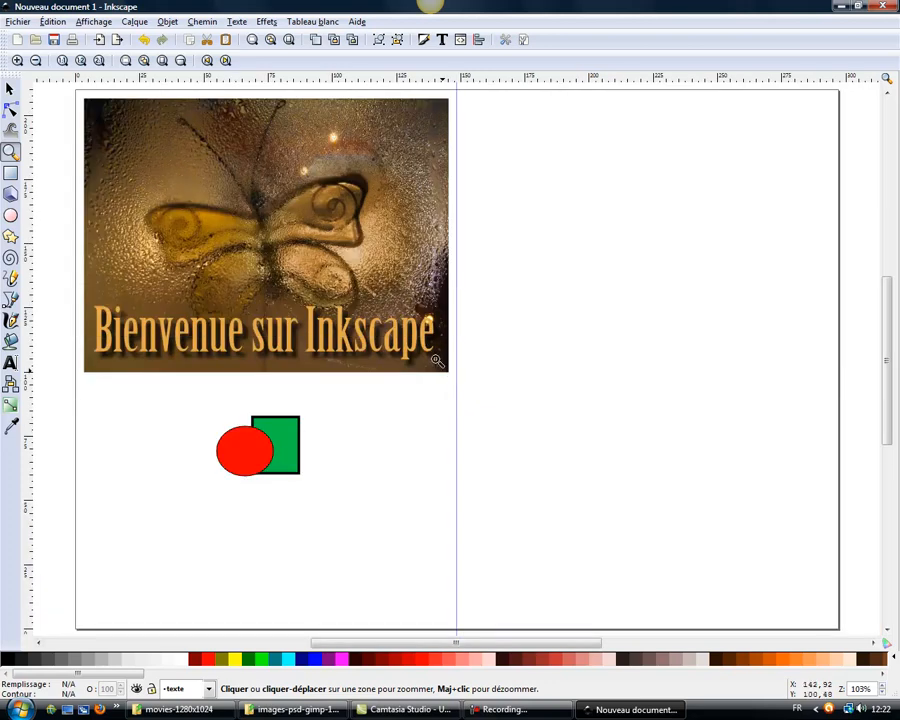
- Delete the red ellipse and the green rectangle below the butterfly image
click(10, 89)
drag(187, 387, 327, 512)
key(Delete)
- Try a flat stroke on the golden welcome text, coloured white with CMYK values 0, 0, 0, 0
click(197, 346)
click(10, 151)
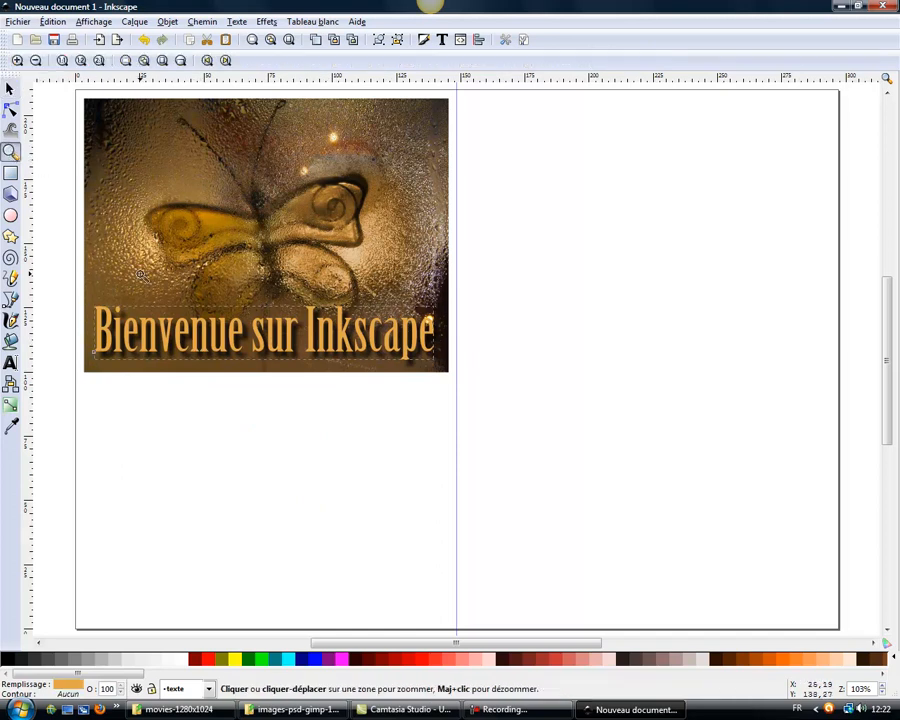
drag(93, 290, 210, 370)
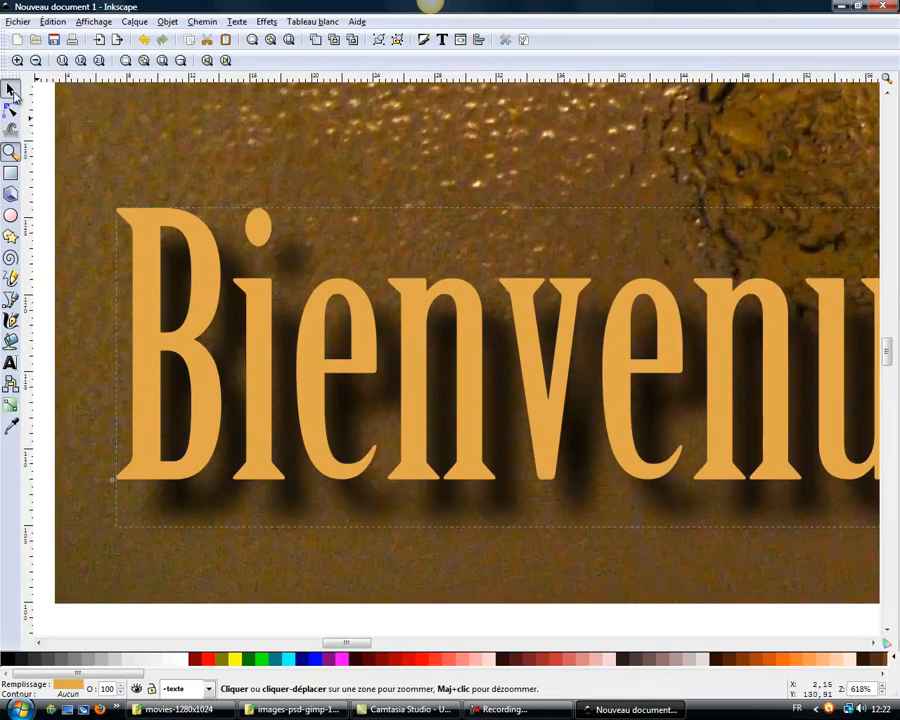
click(12, 91)
click(196, 22)
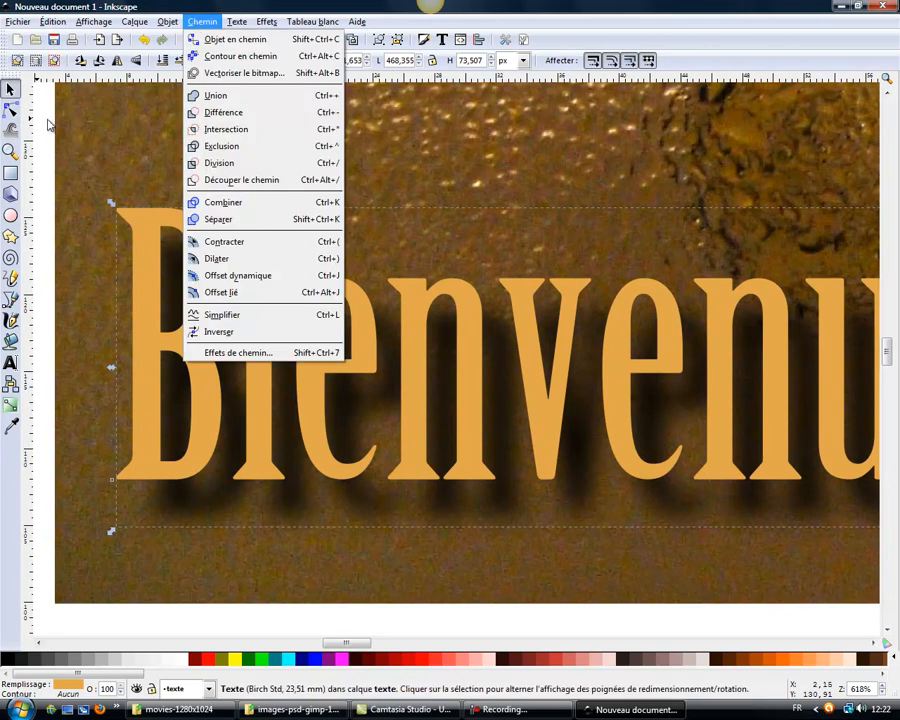
key(Escape)
click(47, 179)
click(141, 211)
click(169, 22)
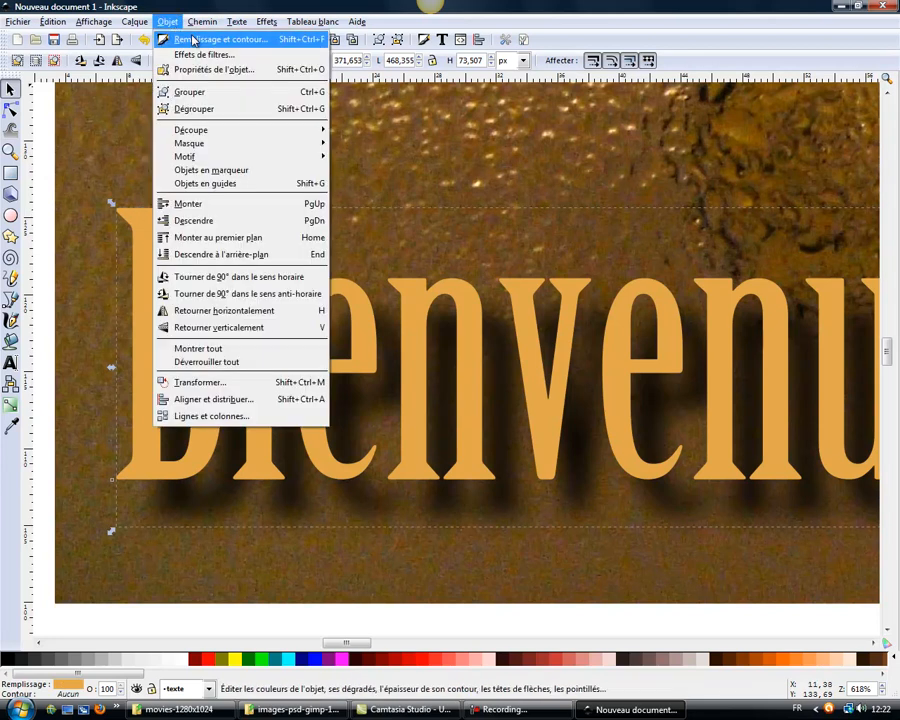
click(168, 39)
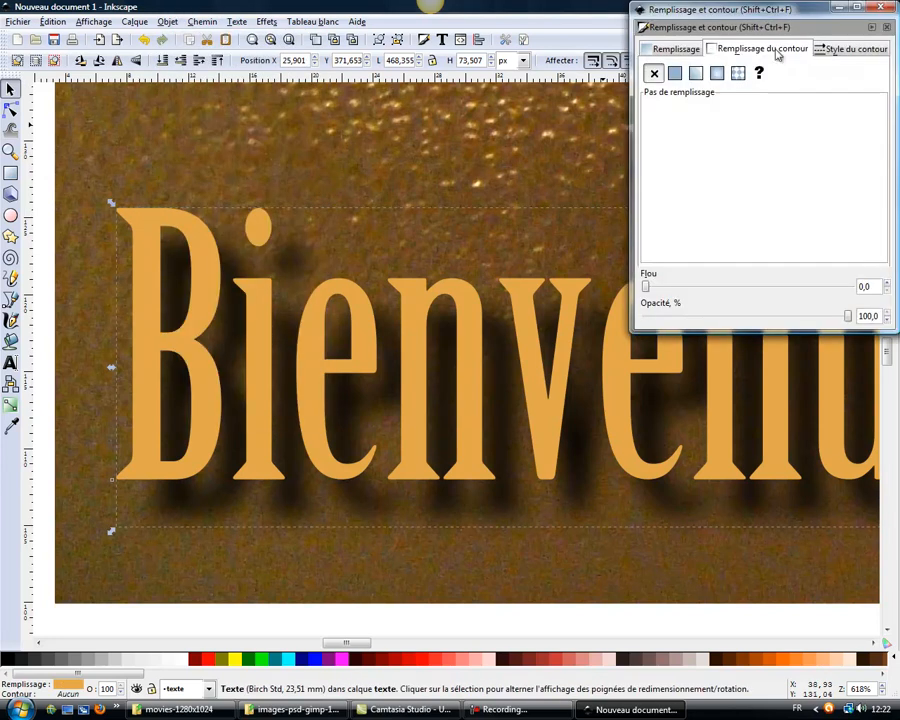
click(677, 74)
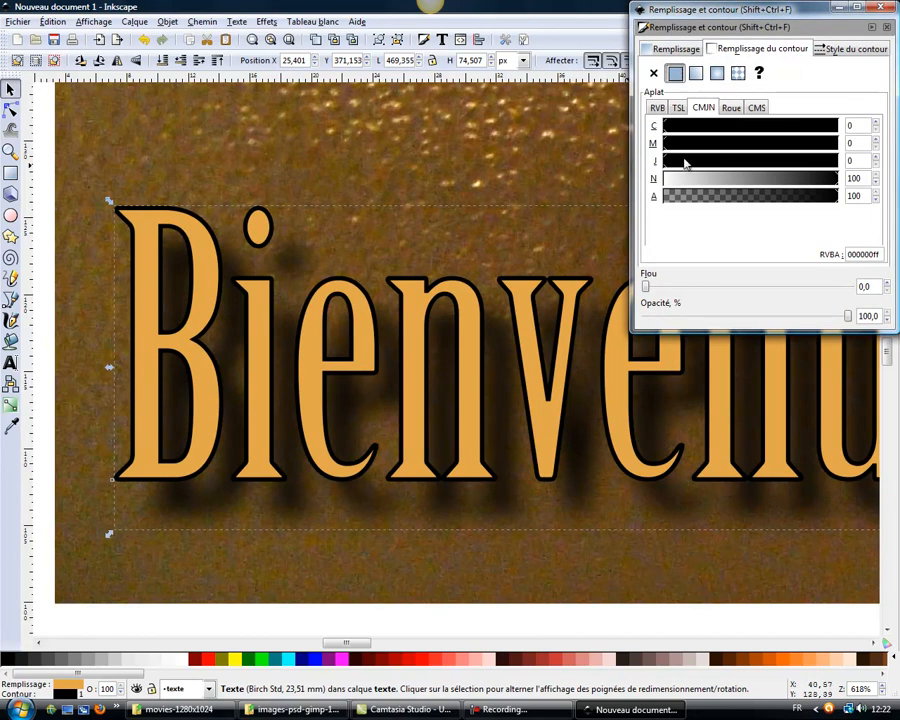
click(767, 187)
drag(677, 189, 655, 188)
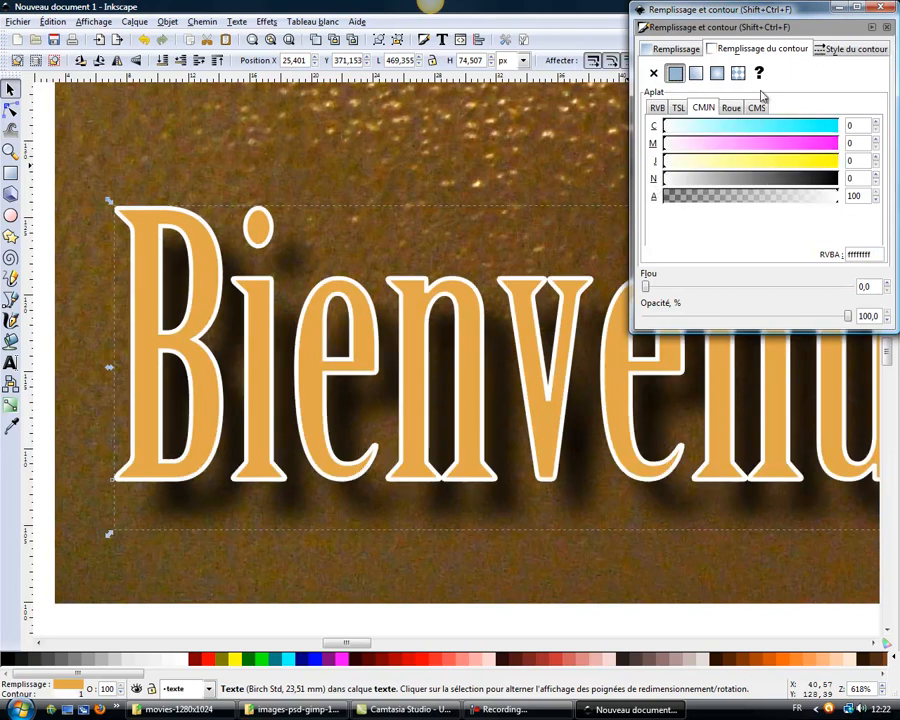
- Remove the stroke from the welcome text, close the fill and stroke settings and deselect the text
click(654, 74)
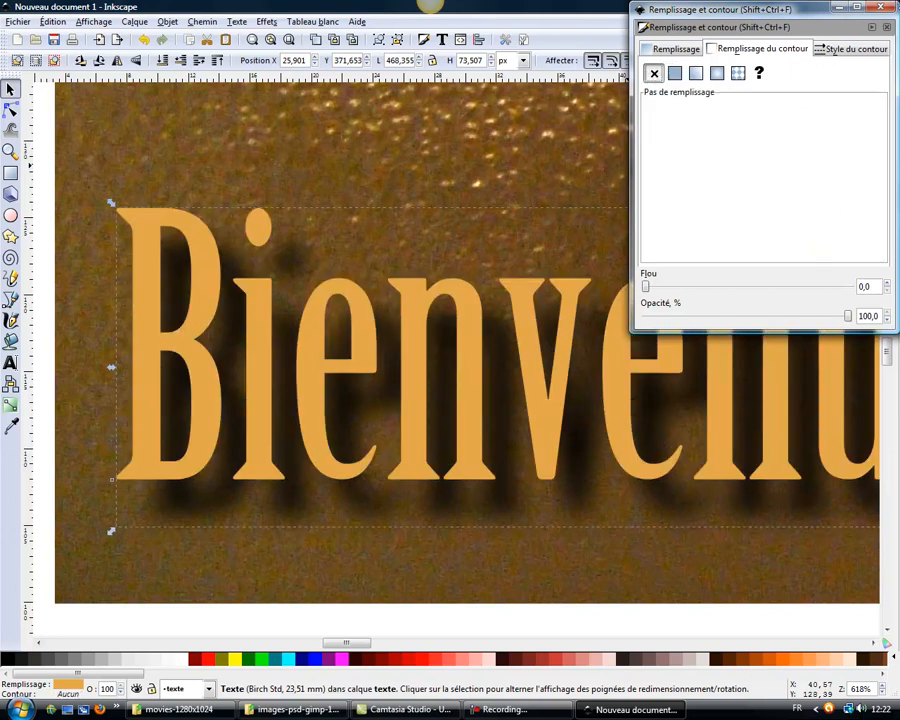
key(shift+ctrl+f)
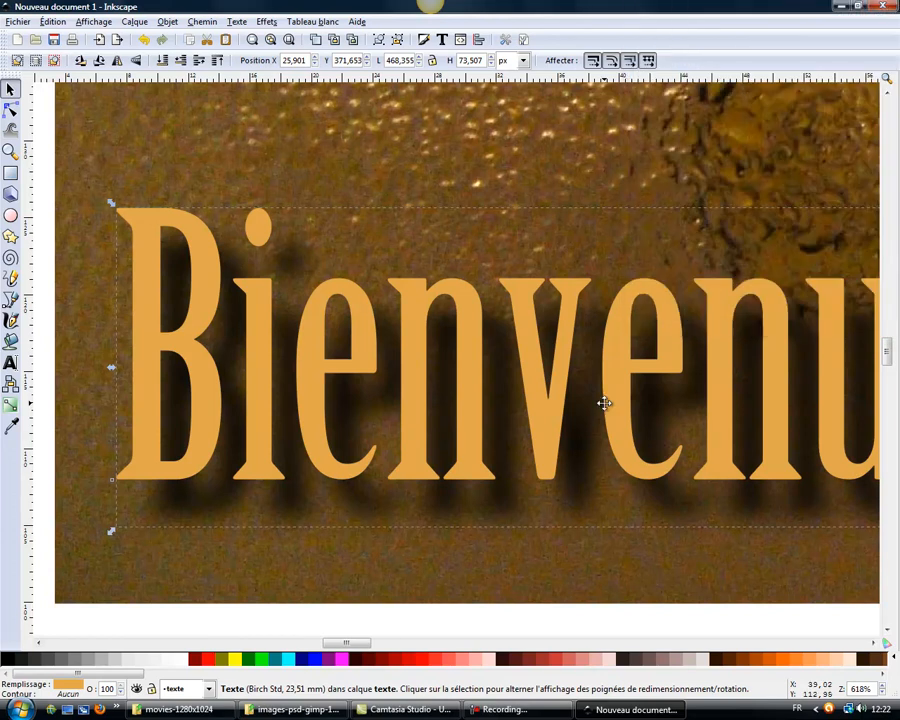
key(5)
click(597, 415)
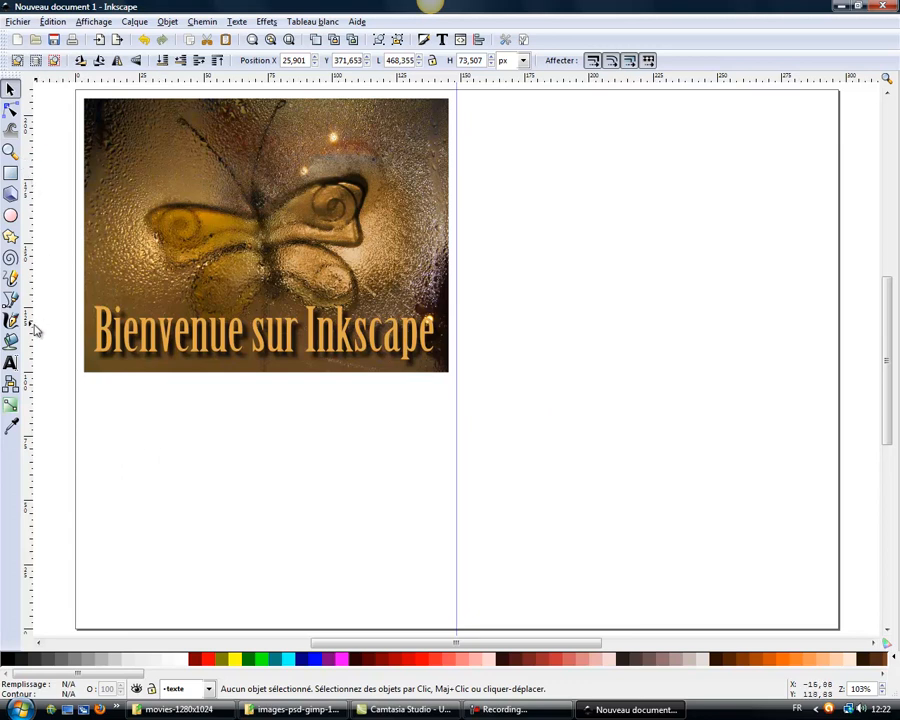
- Draw a text frame filling the area below the butterfly image and paste in the Lorem ipsum paragraph copied from latin.txt
click(10, 362)
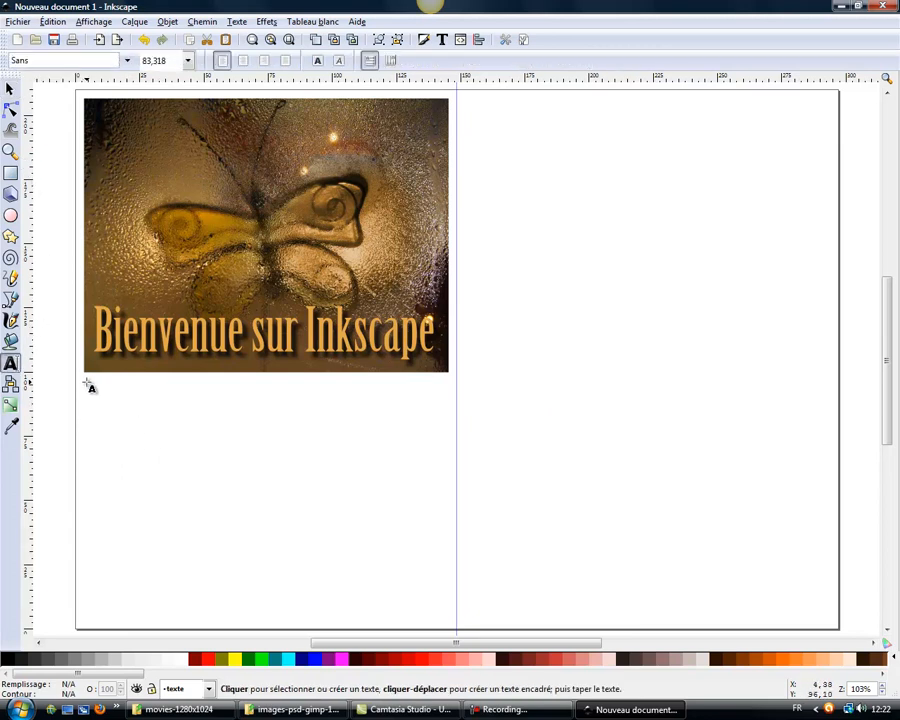
drag(86, 381, 450, 621)
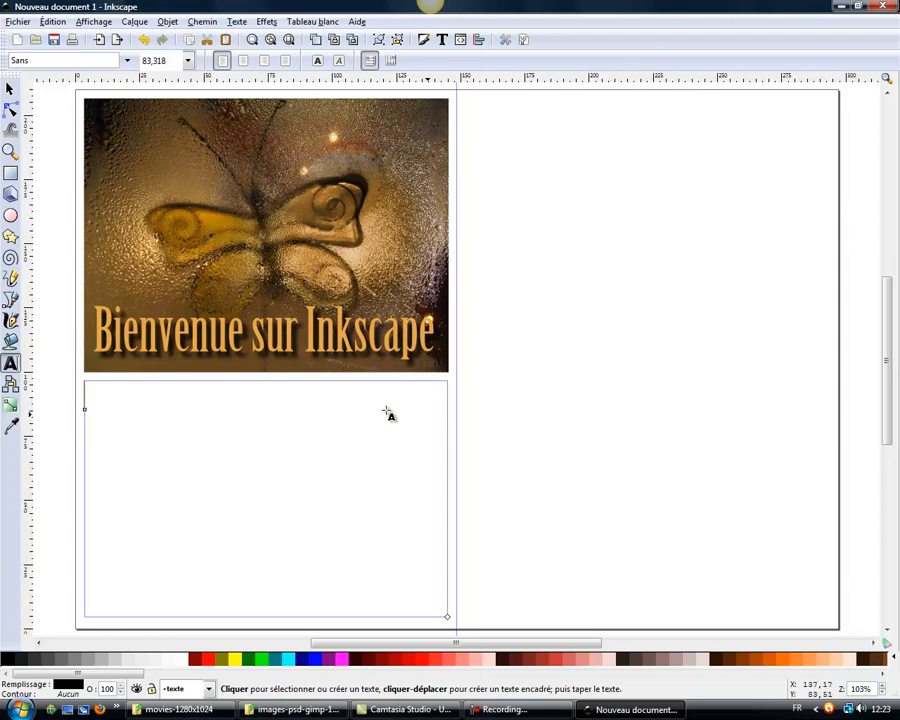
click(285, 709)
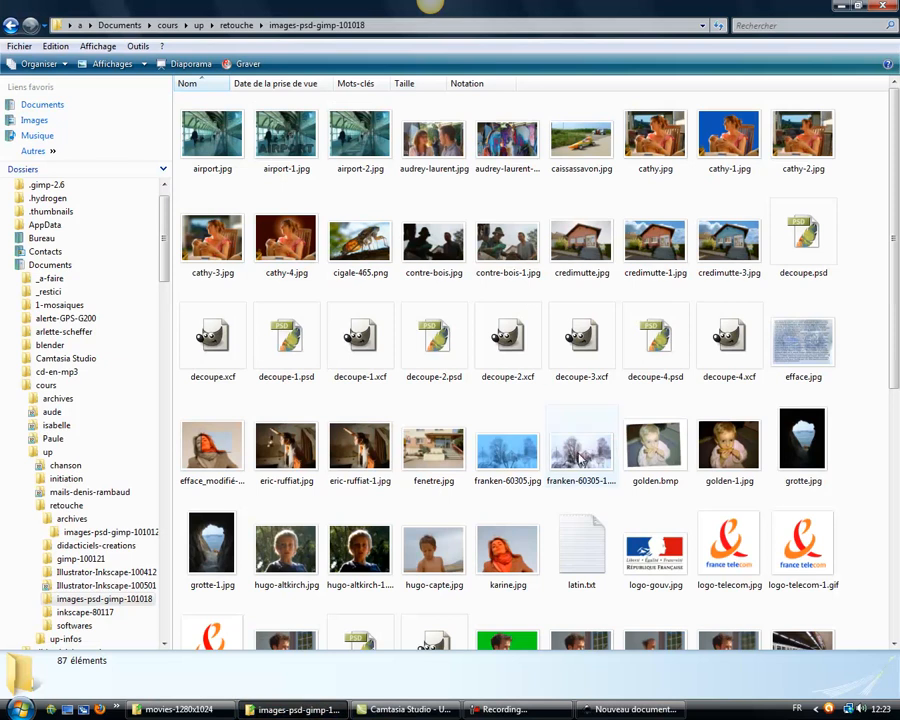
double_click(581, 545)
drag(181, 307, 270, 320)
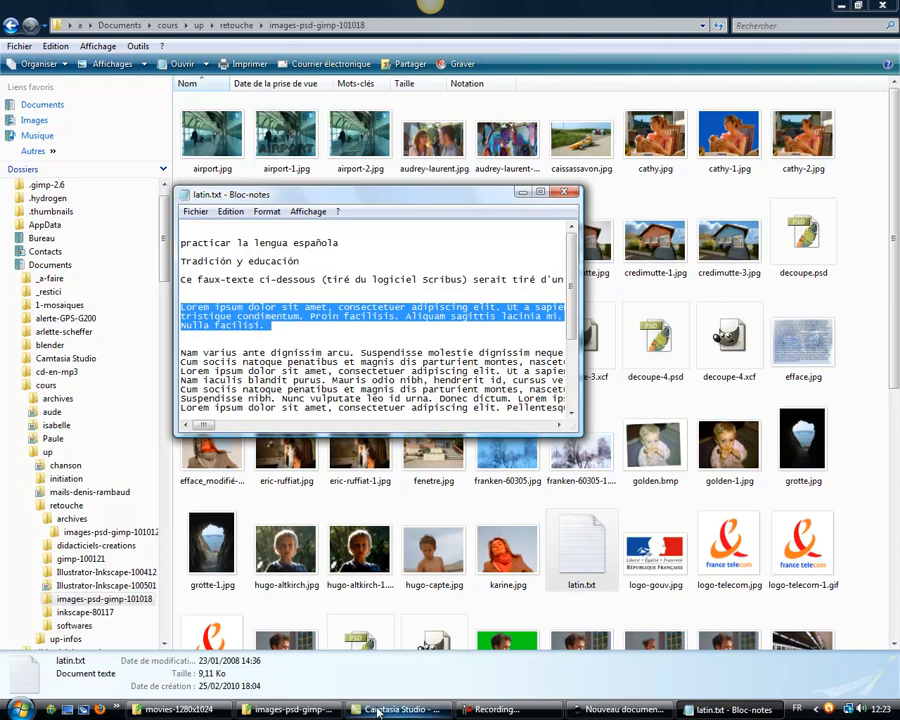
click(585, 712)
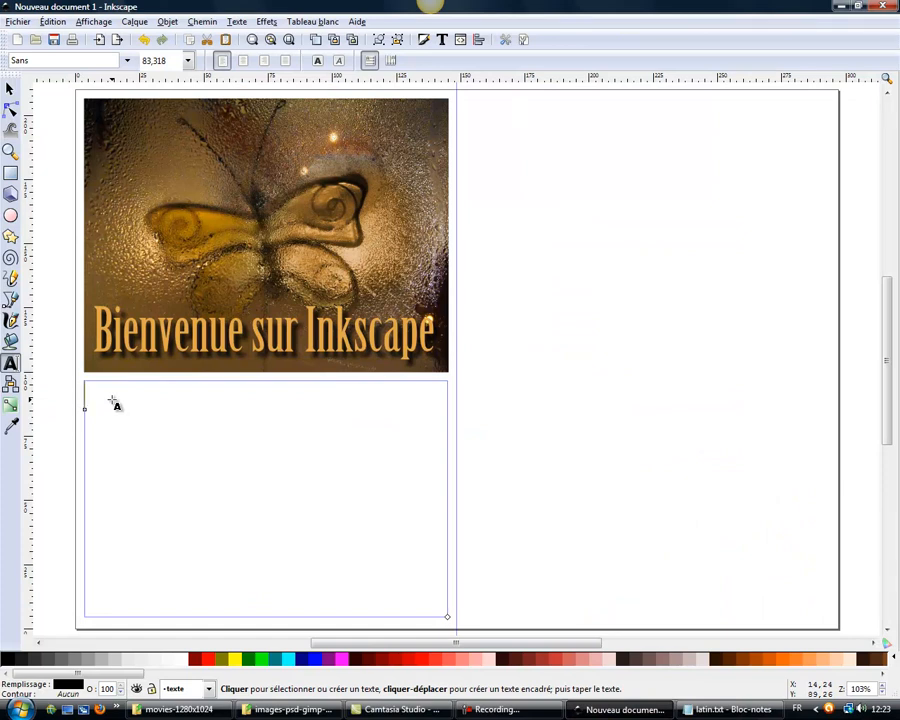
click(94, 393)
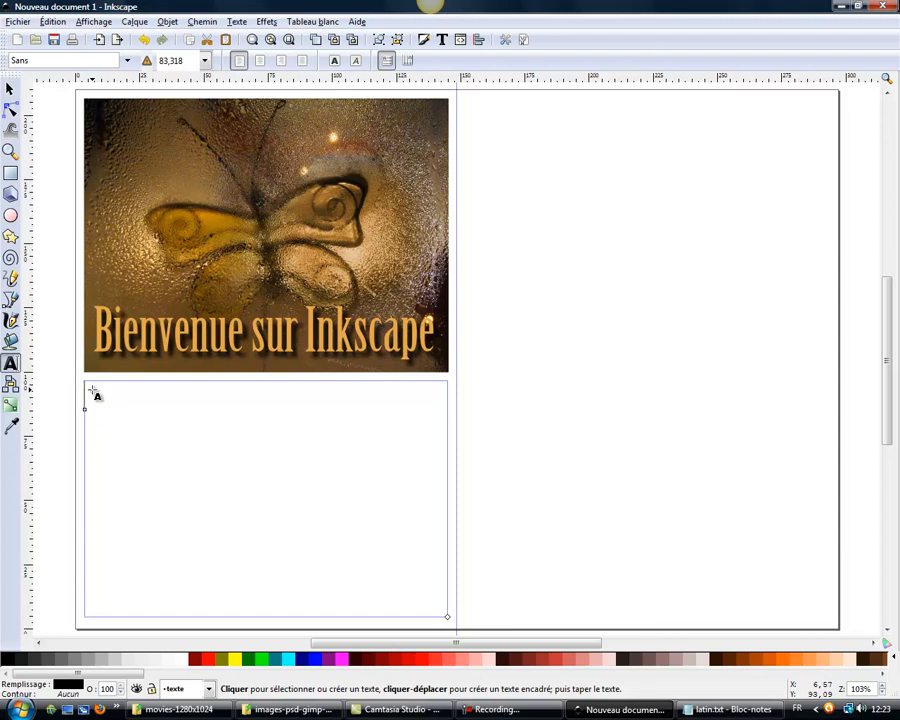
key(ctrl+v)
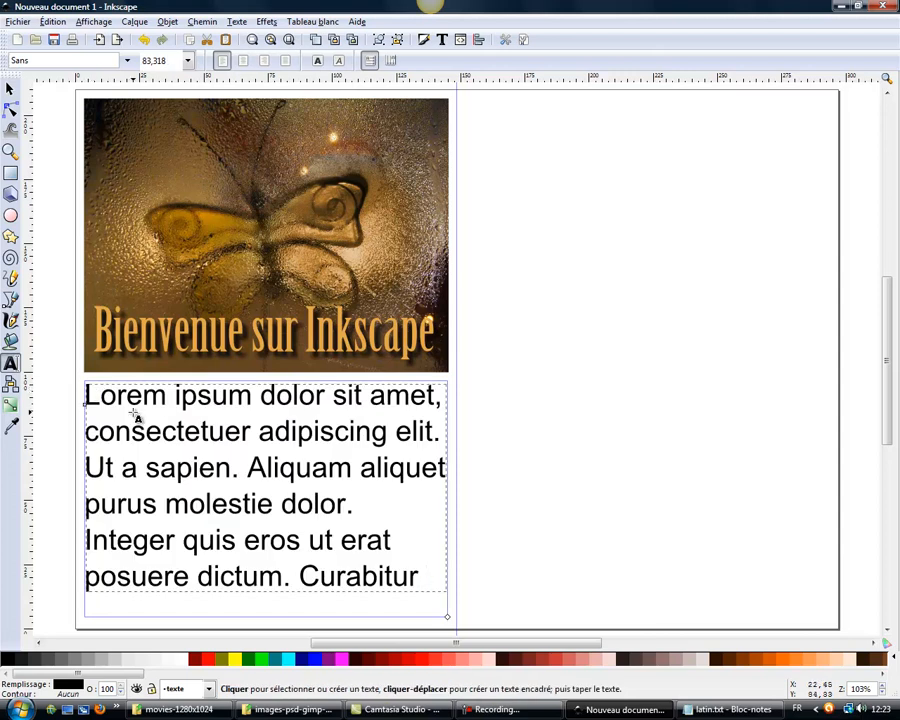
- Set the font size of the visible Lorem ipsum text in the frame to 20
key(ctrl+a)
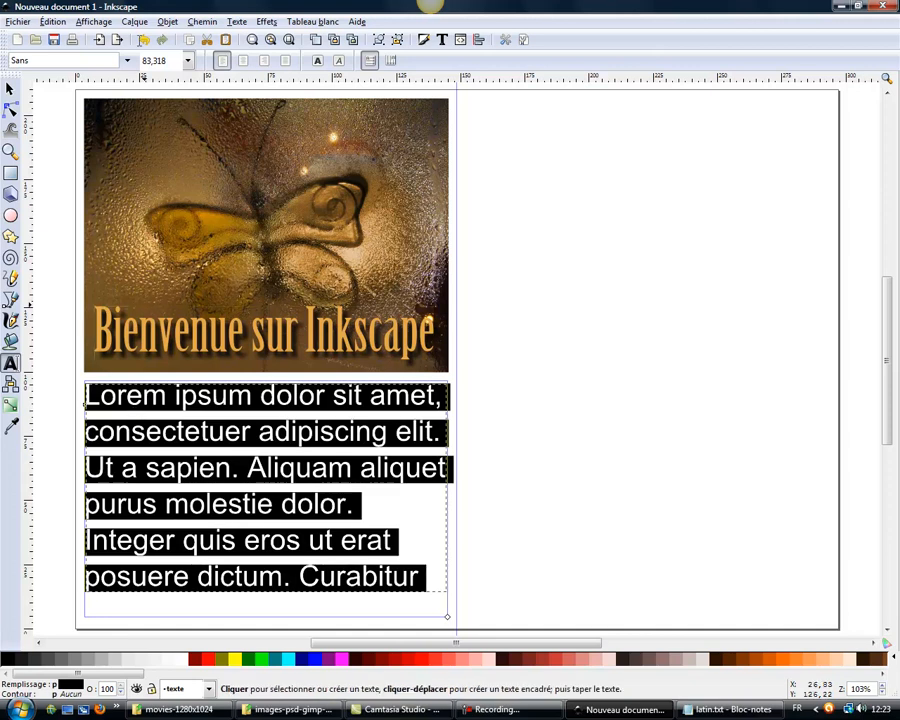
double_click(160, 60)
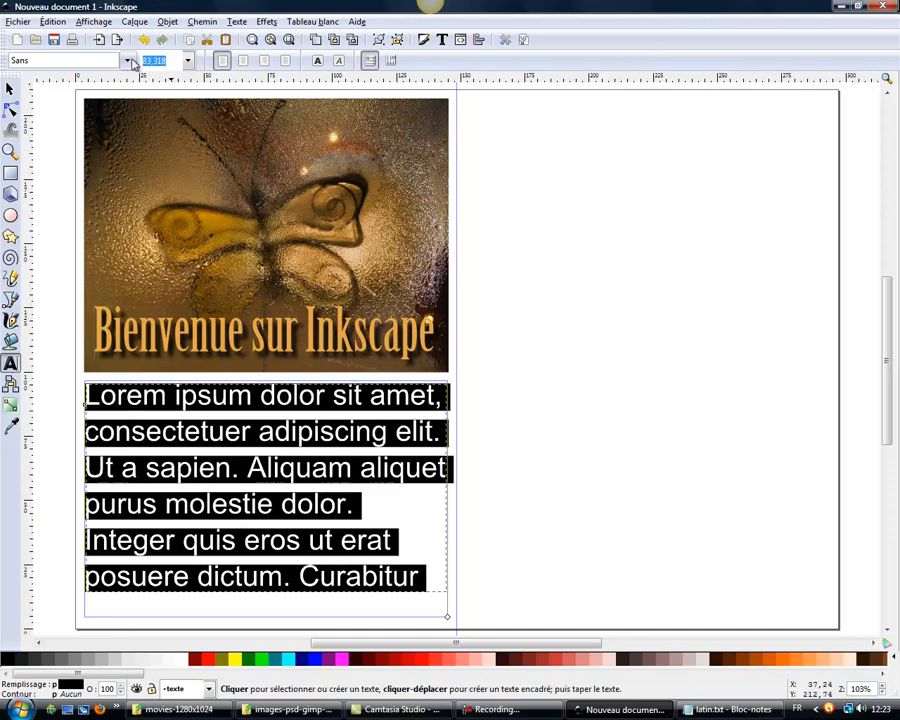
text(20)
key(Return)
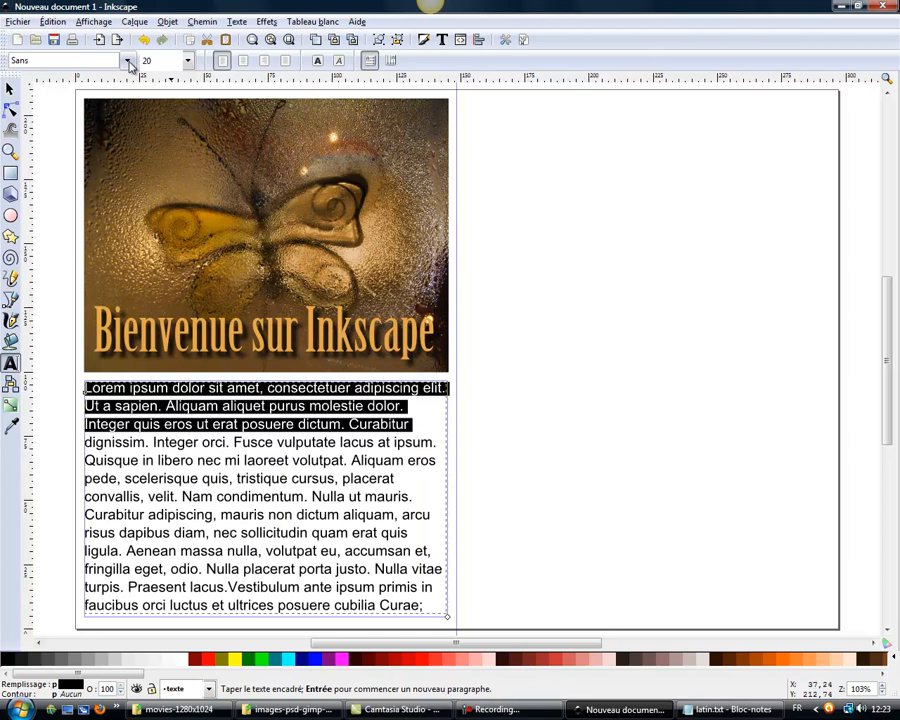
- Reduce the font size of the selected opening lines to 15
double_click(139, 61)
text(15)
key(Return)
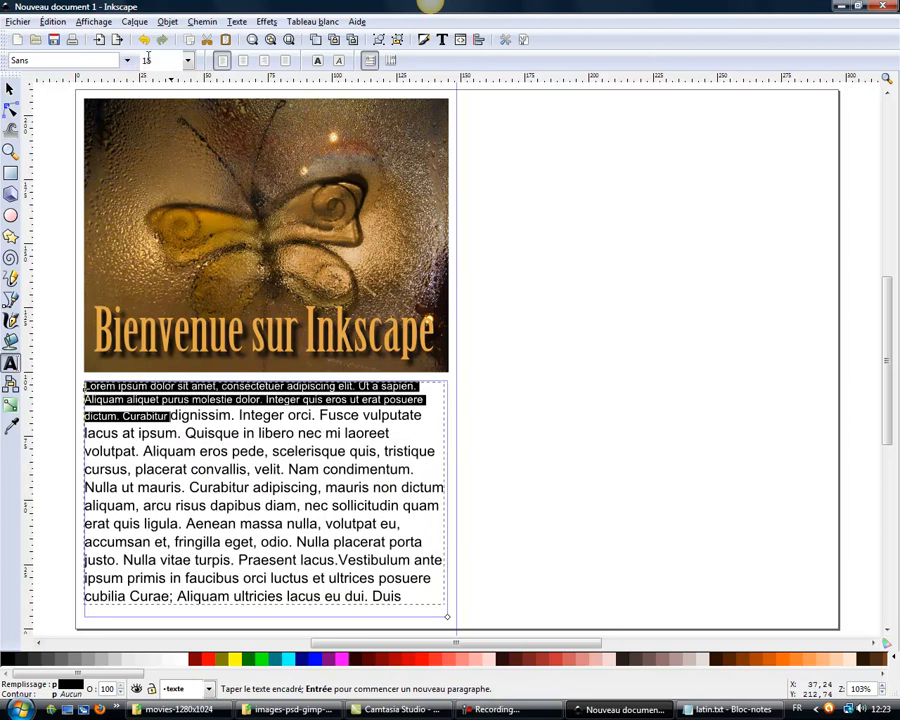
- Select all the Lorem ipsum text in the frame and set its font size to 15
click(220, 427)
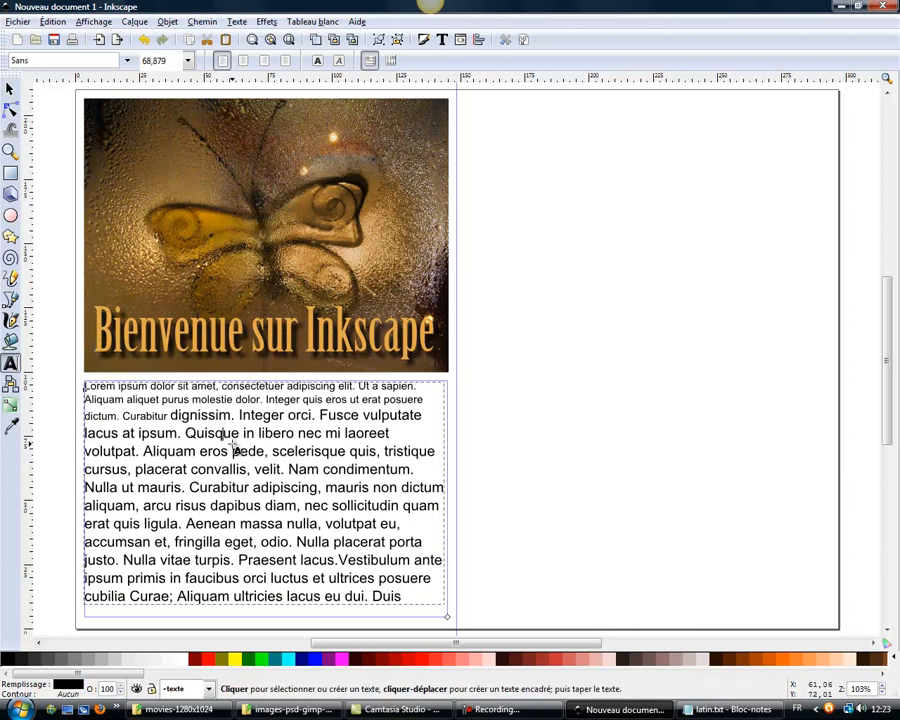
click(236, 451)
key(ctrl+a)
drag(148, 61, 137, 66)
text(20)
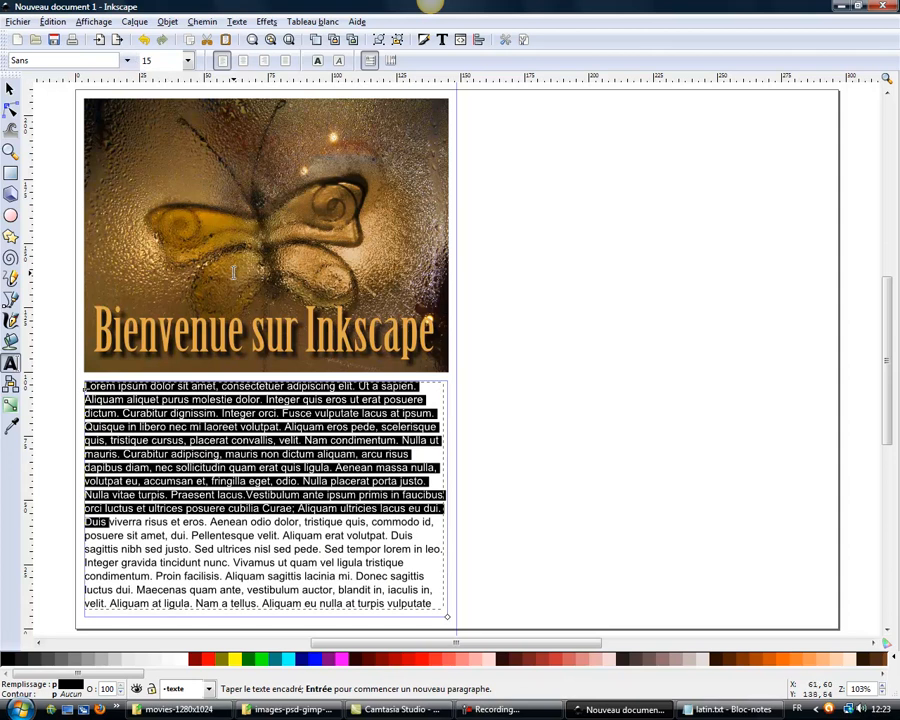
- Open the text and font settings dialog and place it clear of the Lorem ipsum paragraph
click(270, 467)
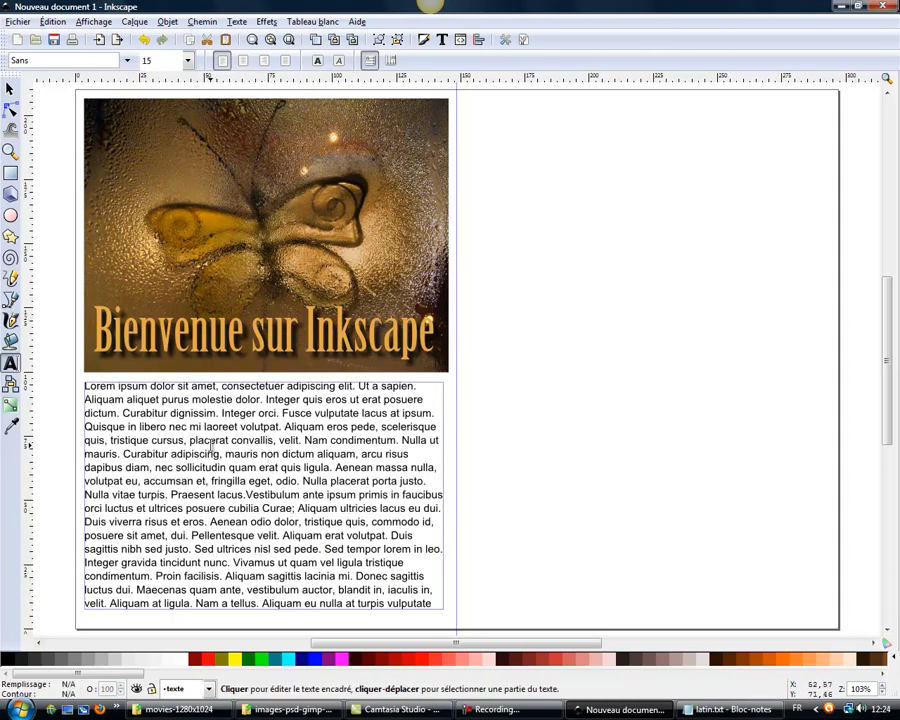
drag(85, 385, 437, 609)
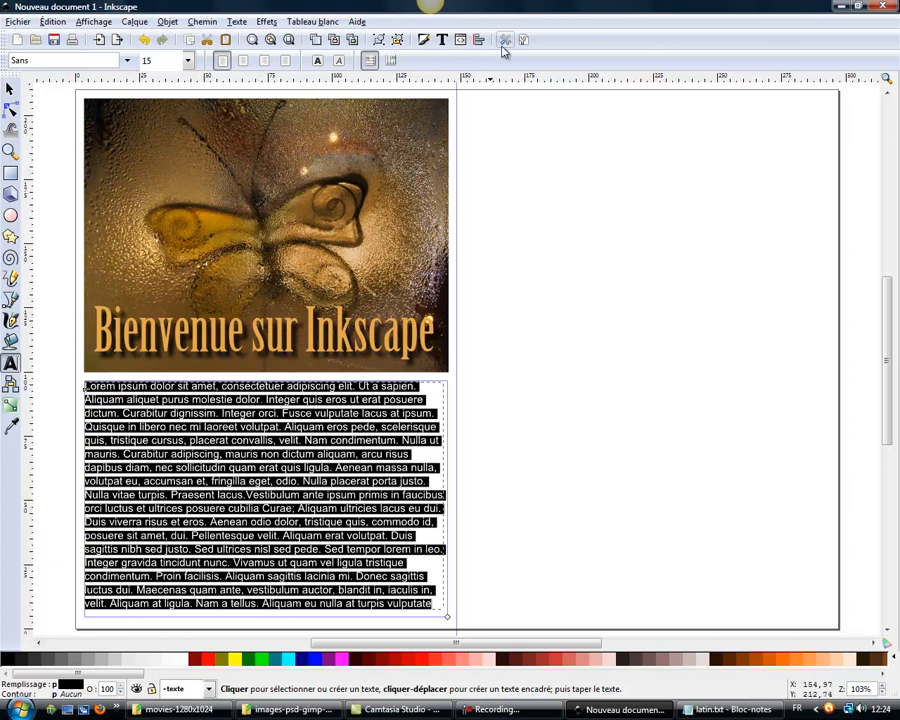
click(401, 427)
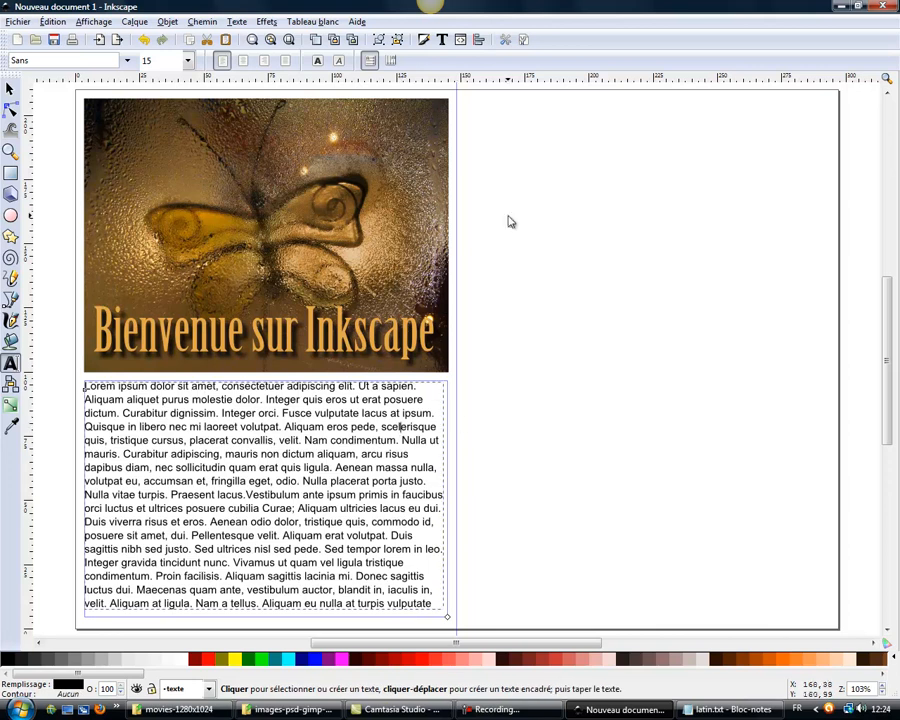
click(445, 41)
click(548, 150)
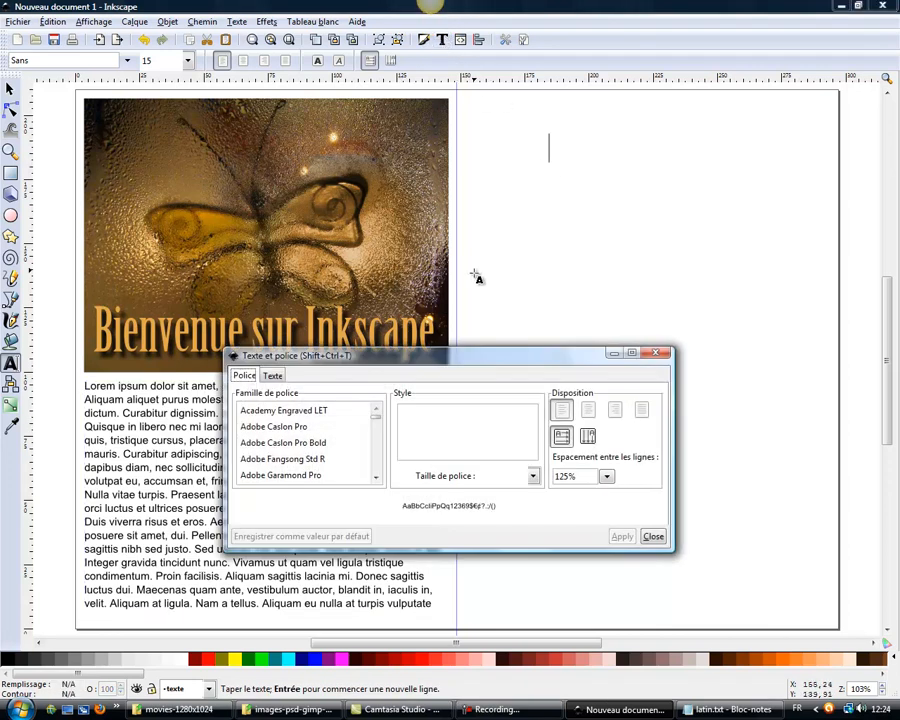
drag(466, 358, 606, 137)
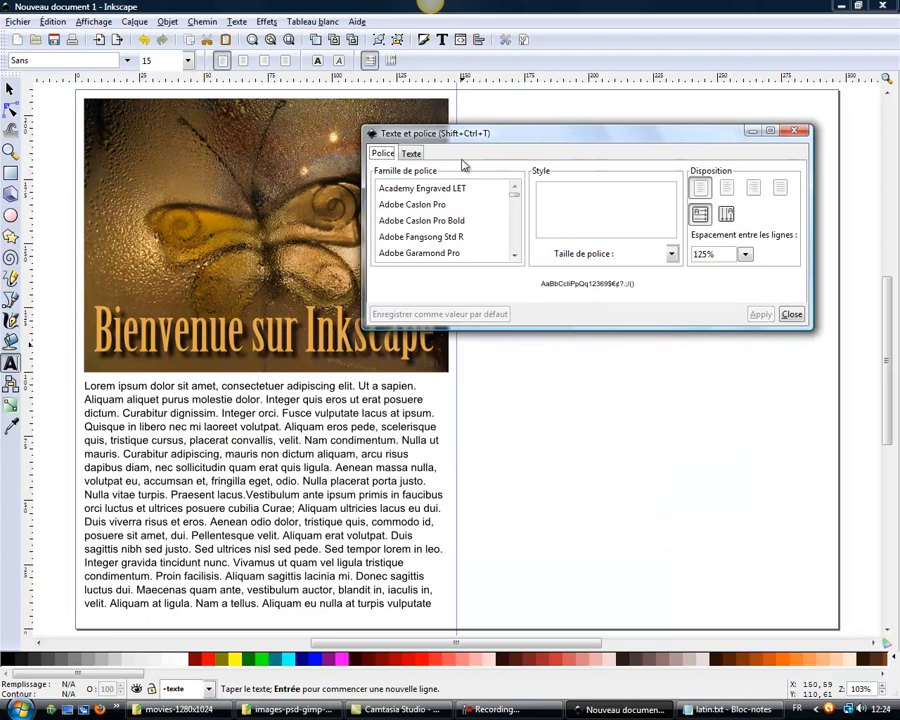
- Select all the Lorem ipsum text in the frame and apply centred alignment, followed by right alignment
click(412, 154)
click(385, 155)
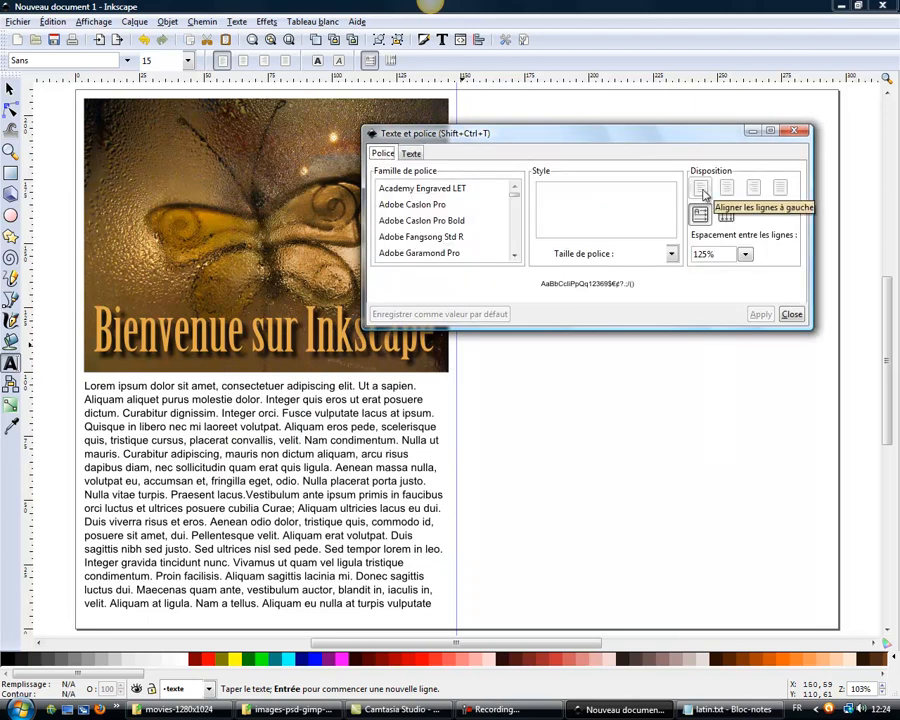
click(728, 192)
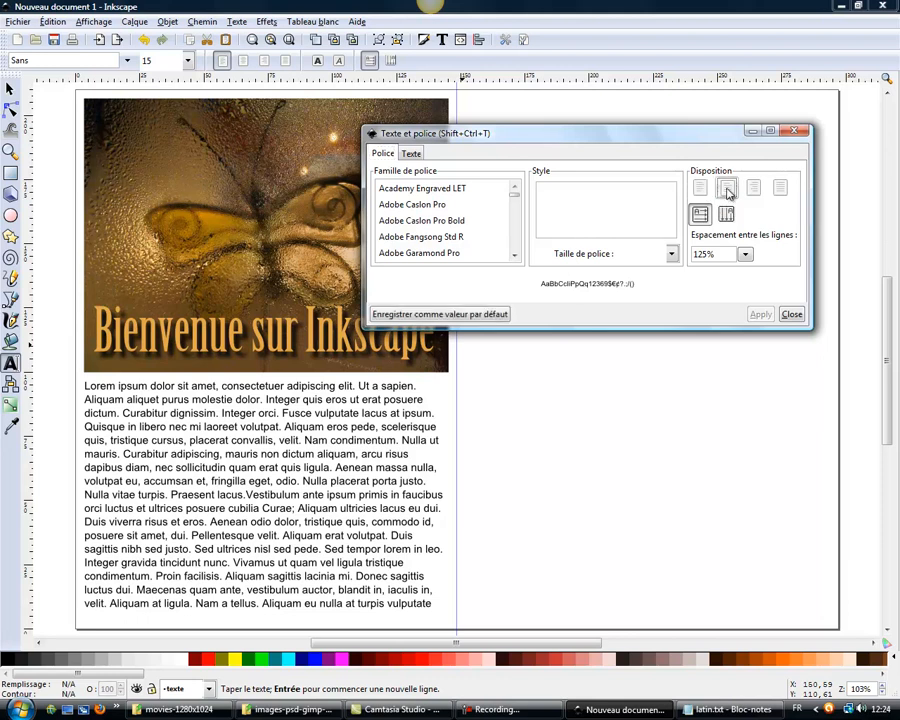
click(298, 420)
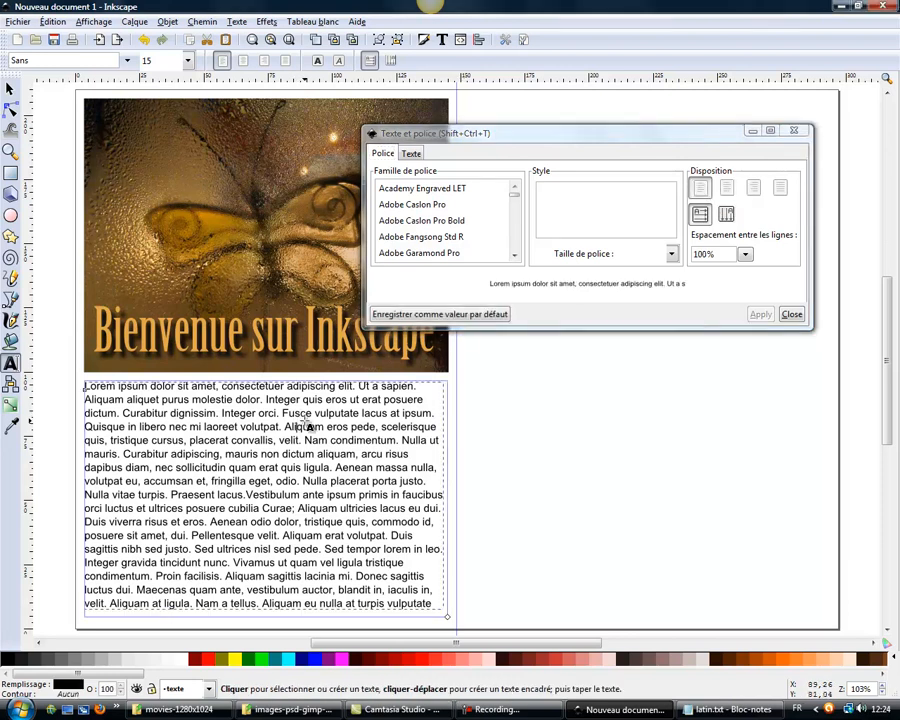
key(ctrl+a)
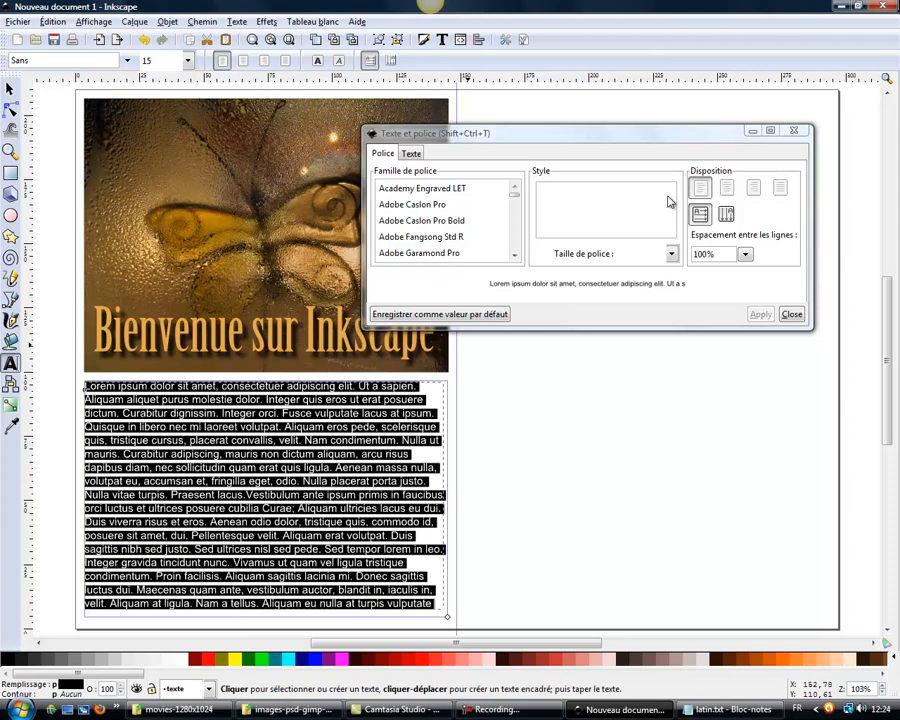
click(727, 189)
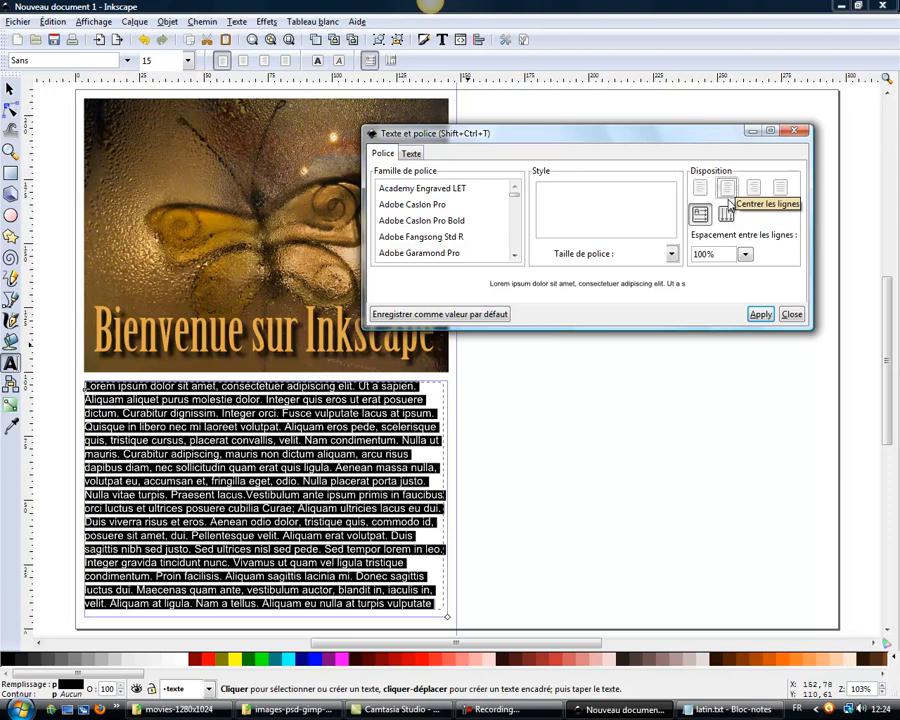
click(760, 314)
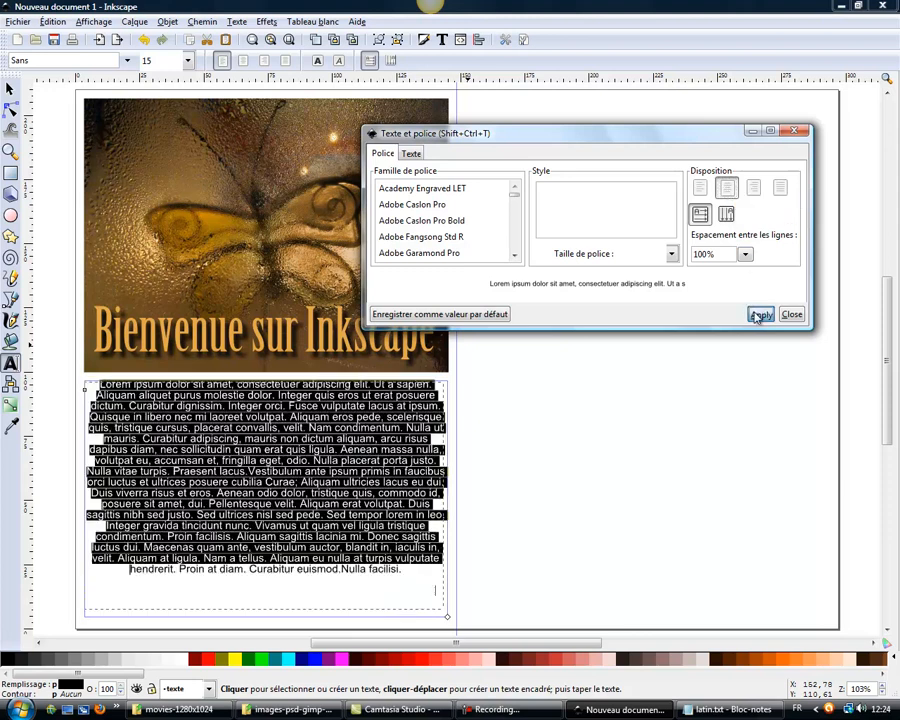
click(754, 190)
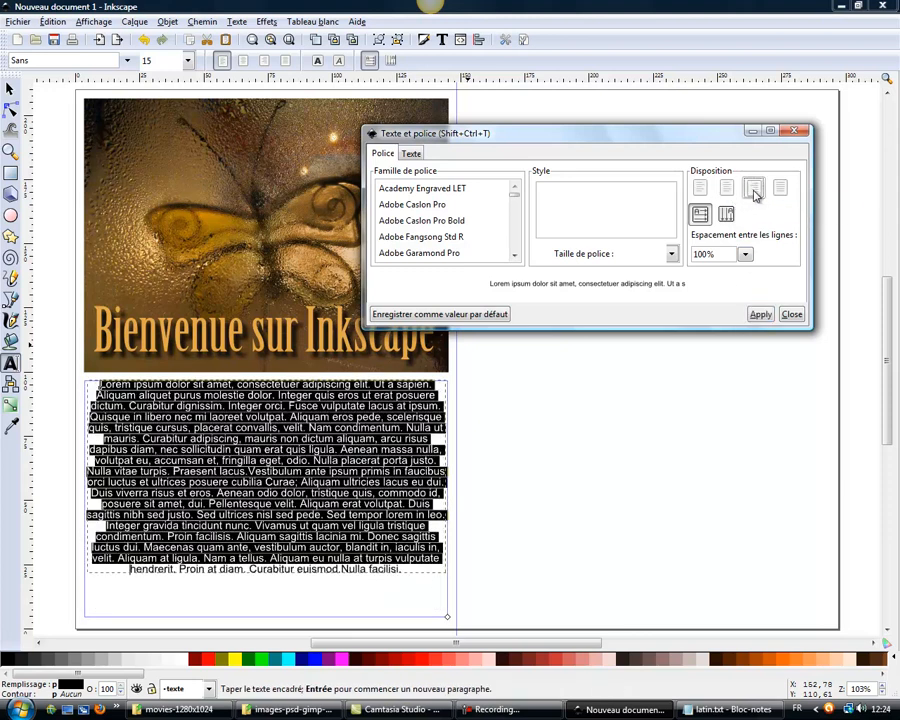
click(760, 315)
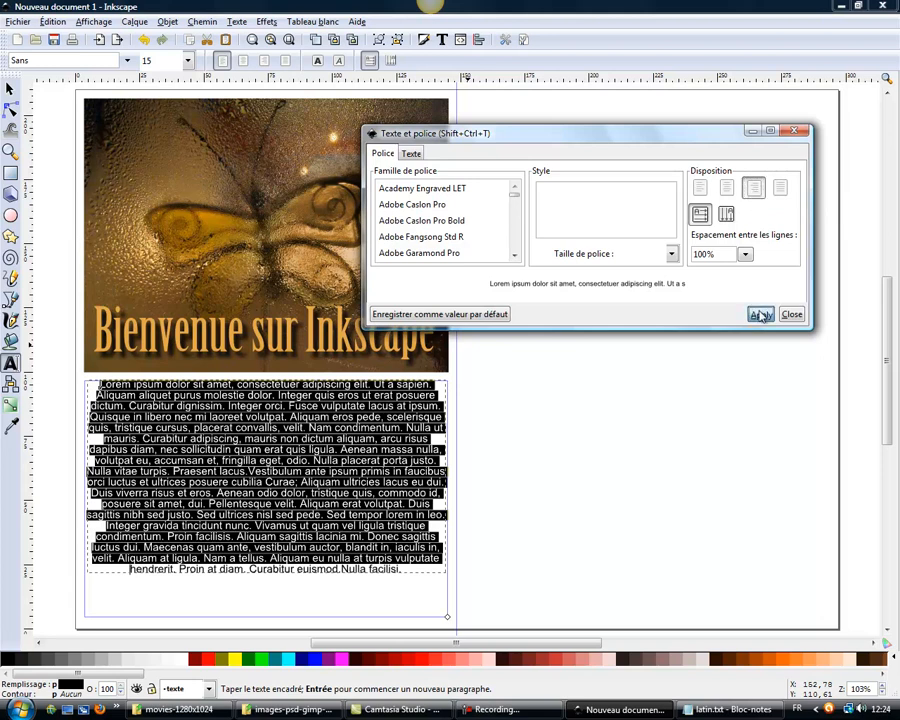
- Justify the selected Lorem ipsum text in its frame, close the text and font settings, and deselect the paragraph
click(780, 188)
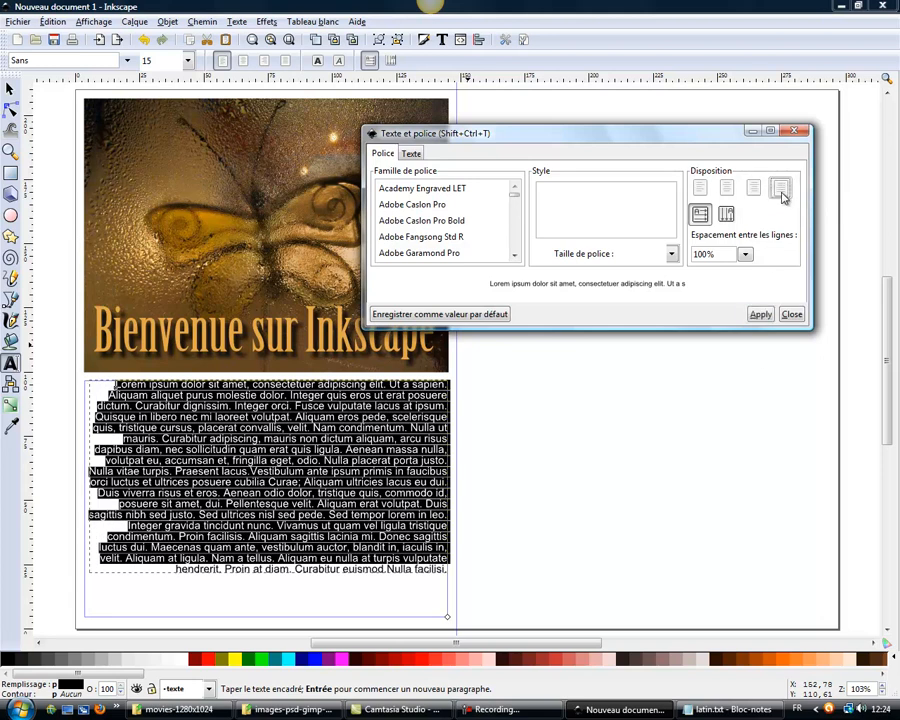
click(760, 315)
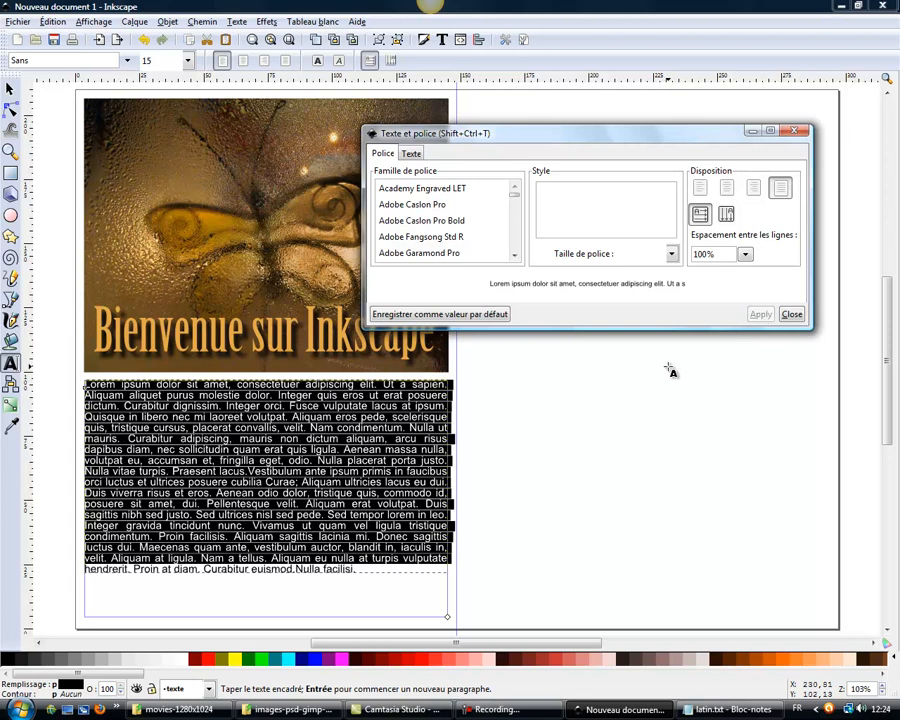
click(791, 314)
click(418, 438)
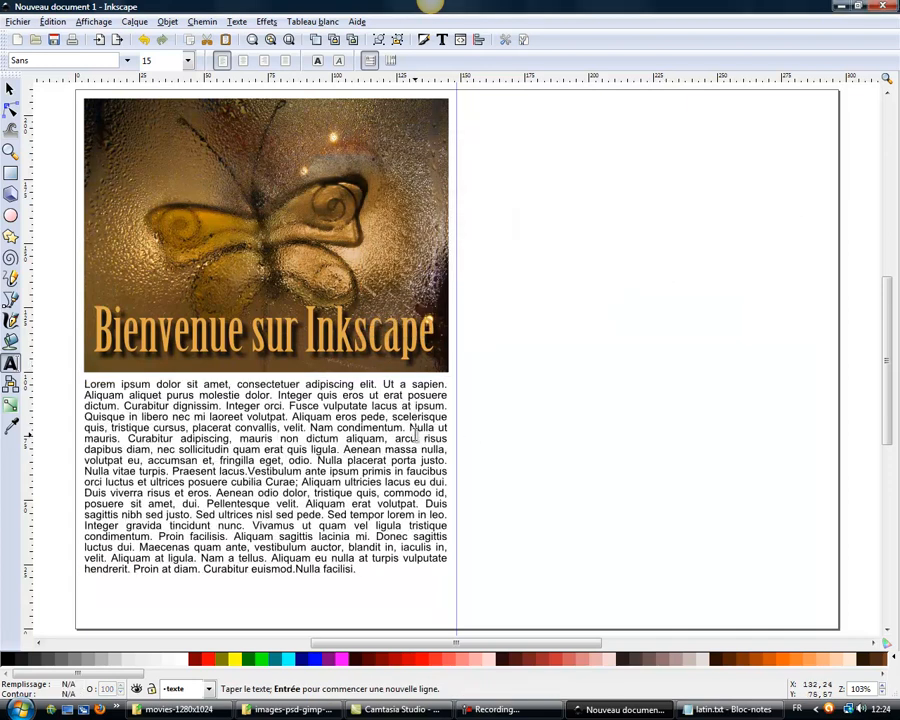
key(Escape)
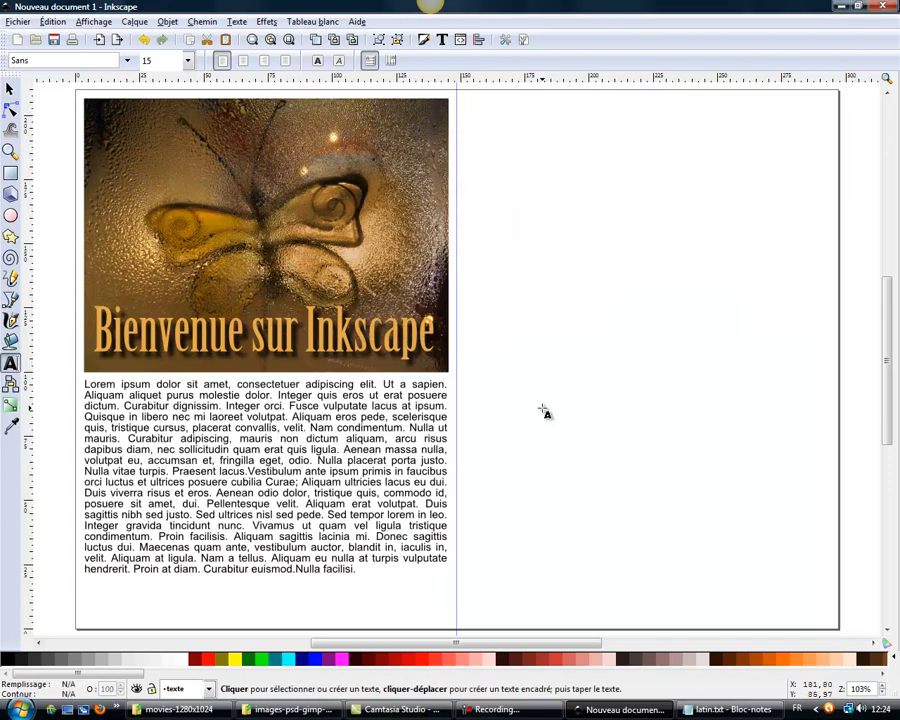
click(10, 89)
click(222, 474)
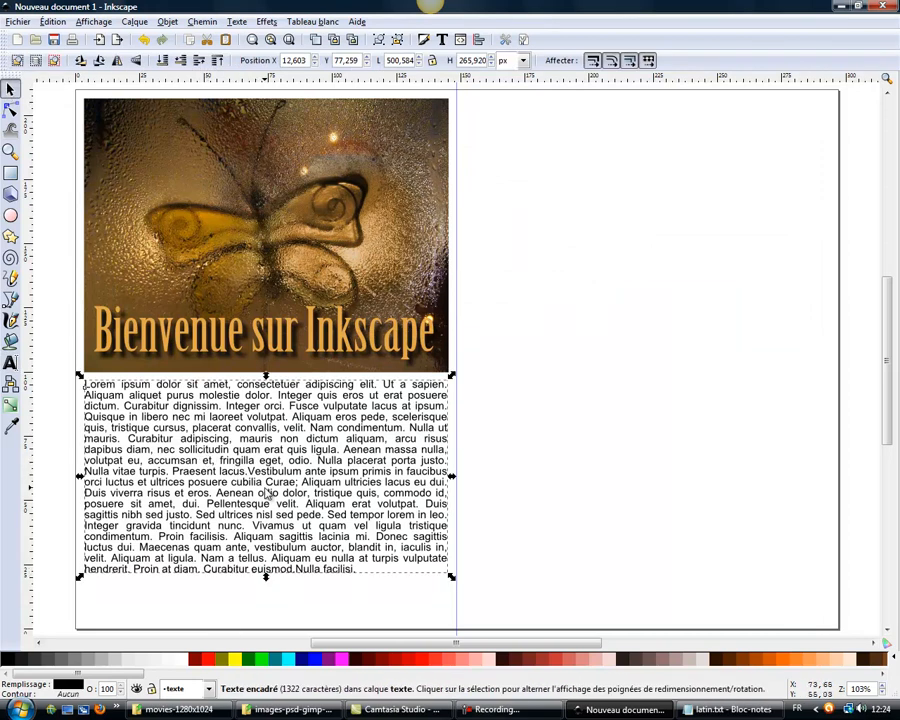
click(563, 277)
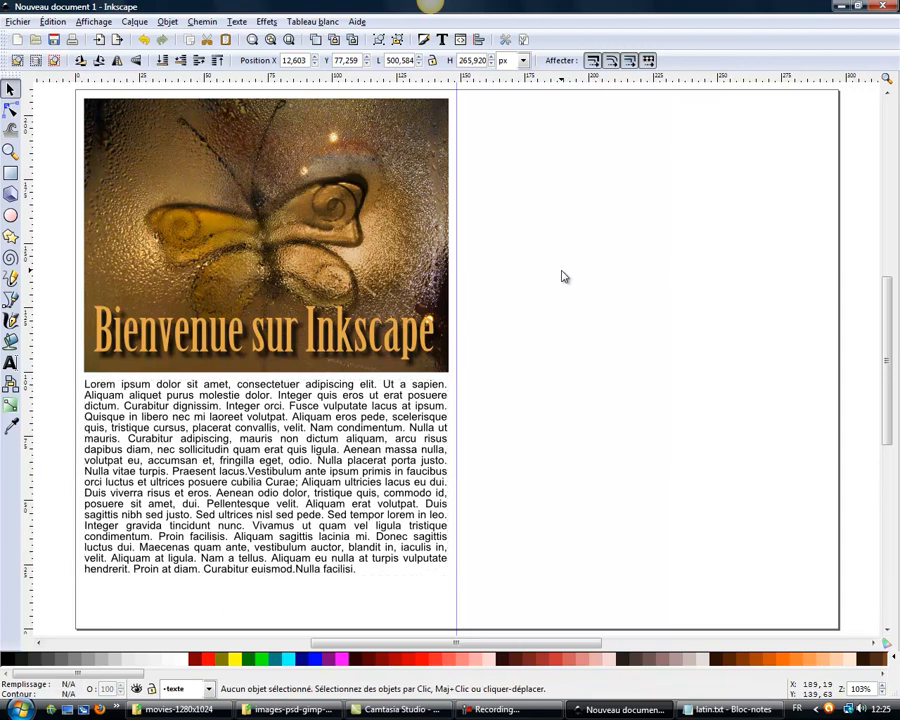
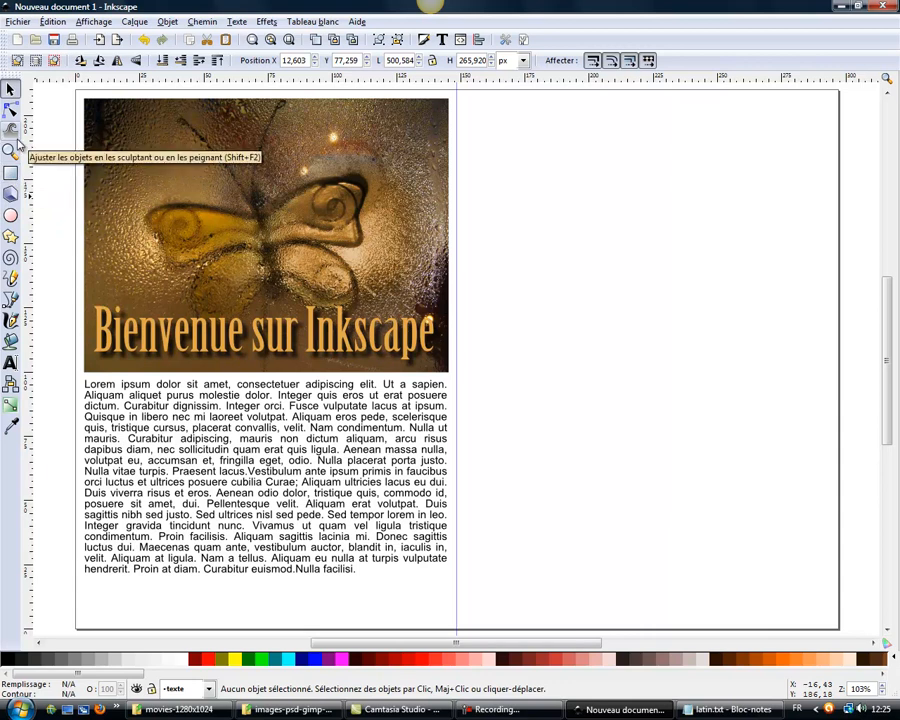
- Draw a green rectangle about 258 by 179 px on the blank half of the page
click(10, 175)
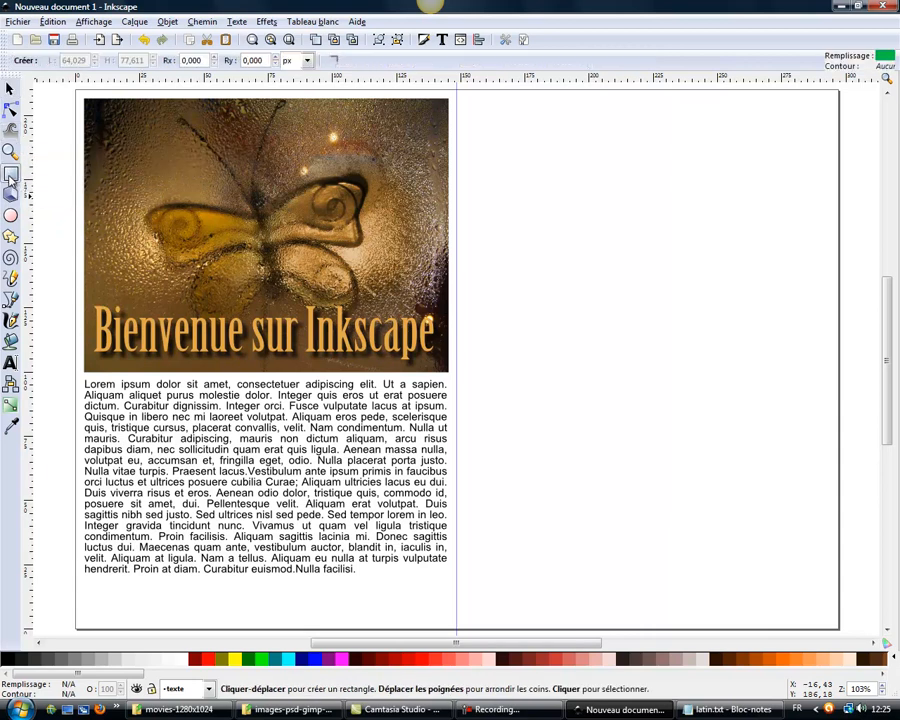
mouse_move(510, 194)
mouse_down()
mouse_move(663, 327)
mouse_move(693, 311)
mouse_move(698, 324)
mouse_up()
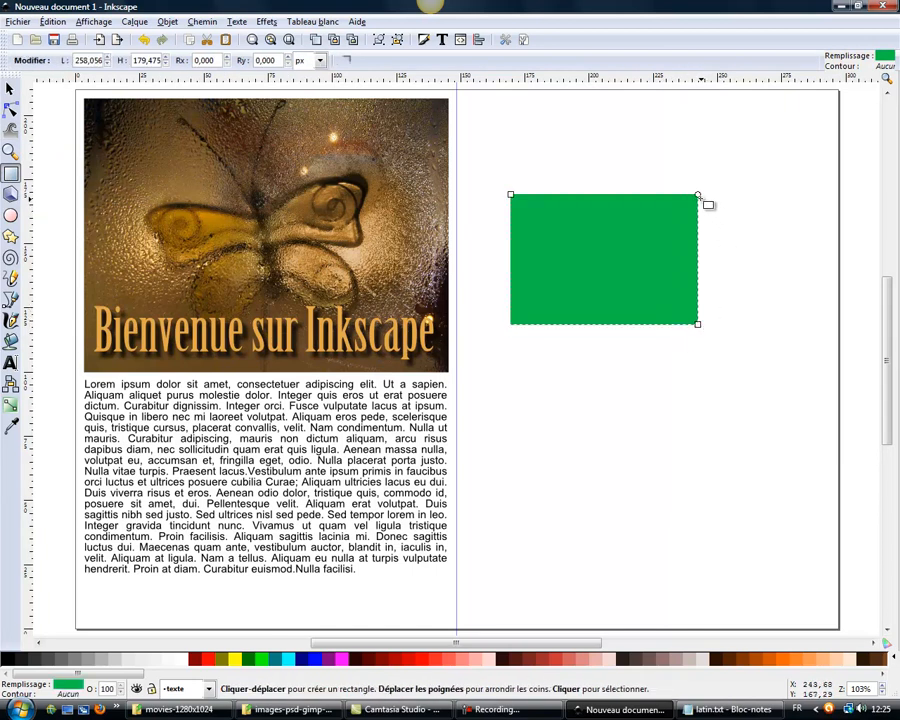
drag(696, 199, 667, 196)
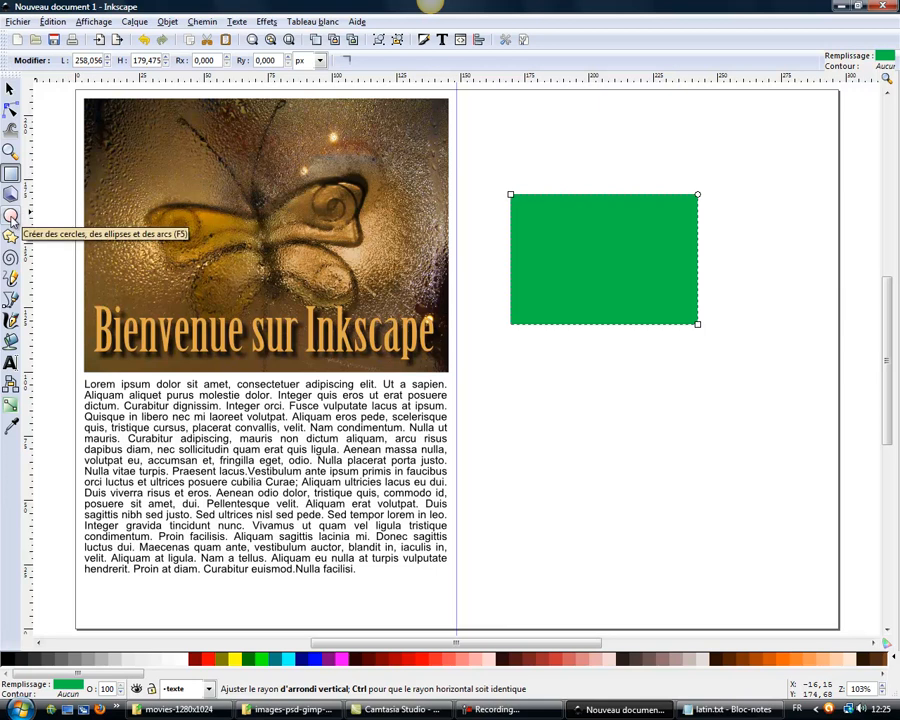
- Move the green rectangle down and to the right, to about X 675, Y 286 px, and show its rotation handles
click(10, 88)
click(536, 334)
drag(542, 261, 620, 342)
click(595, 305)
click(610, 381)
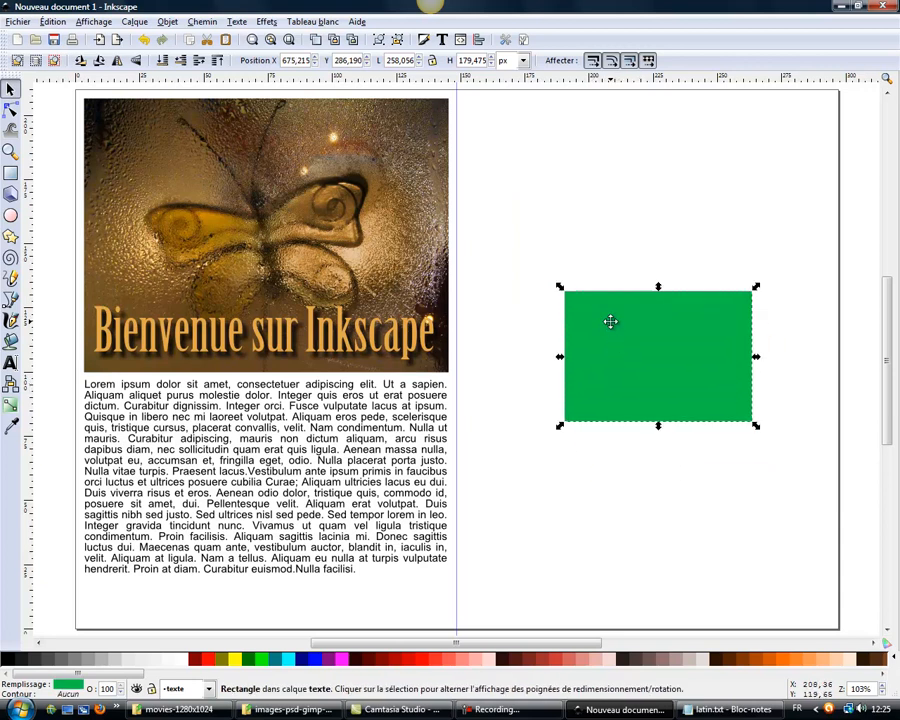
click(610, 321)
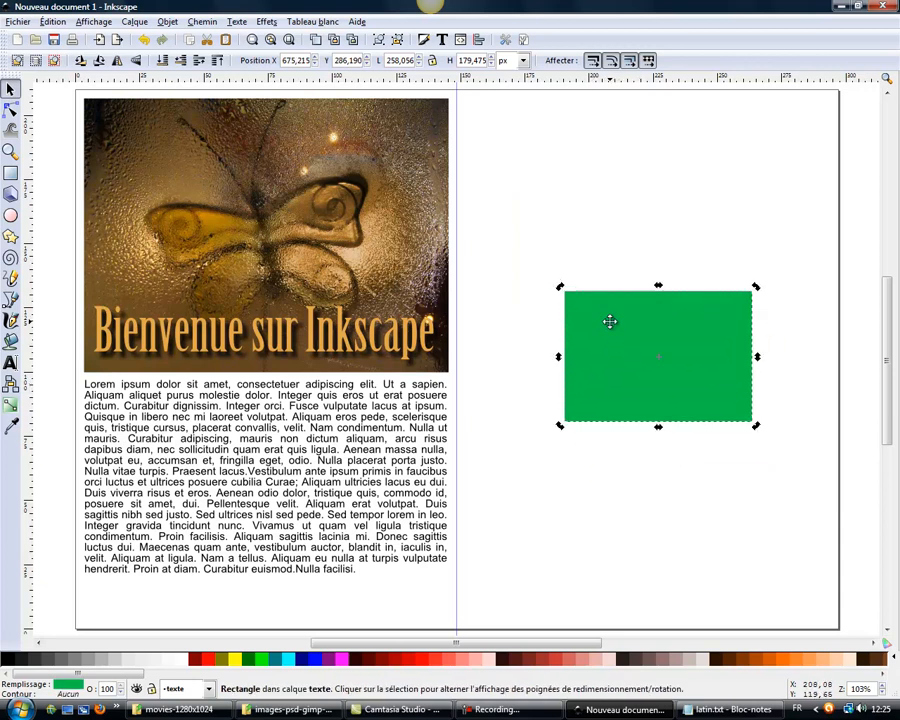
click(363, 341)
drag(363, 341, 700, 230)
key(Escape)
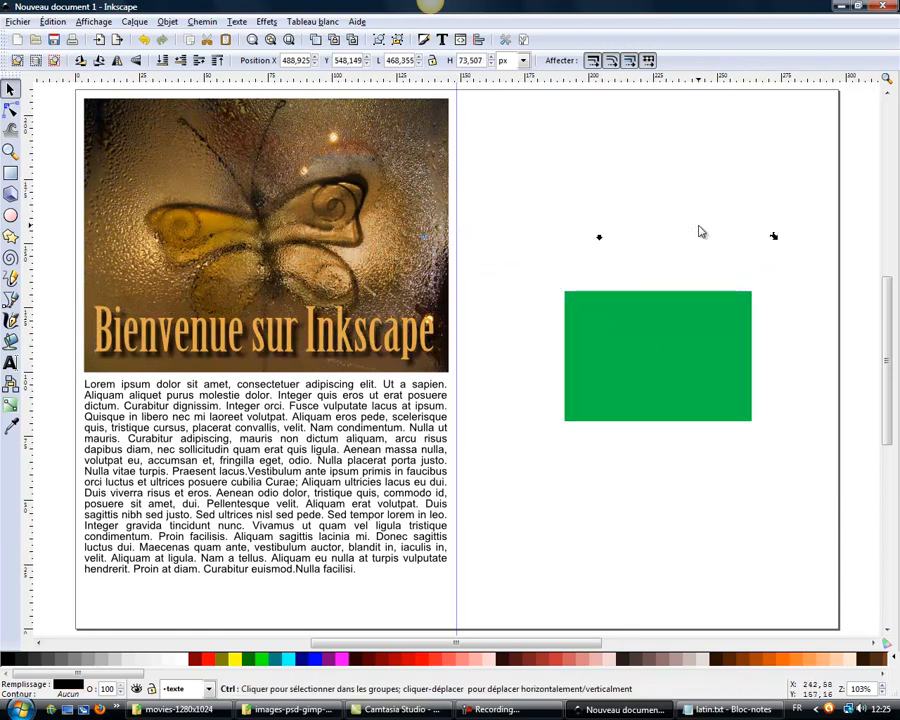
click(59, 258)
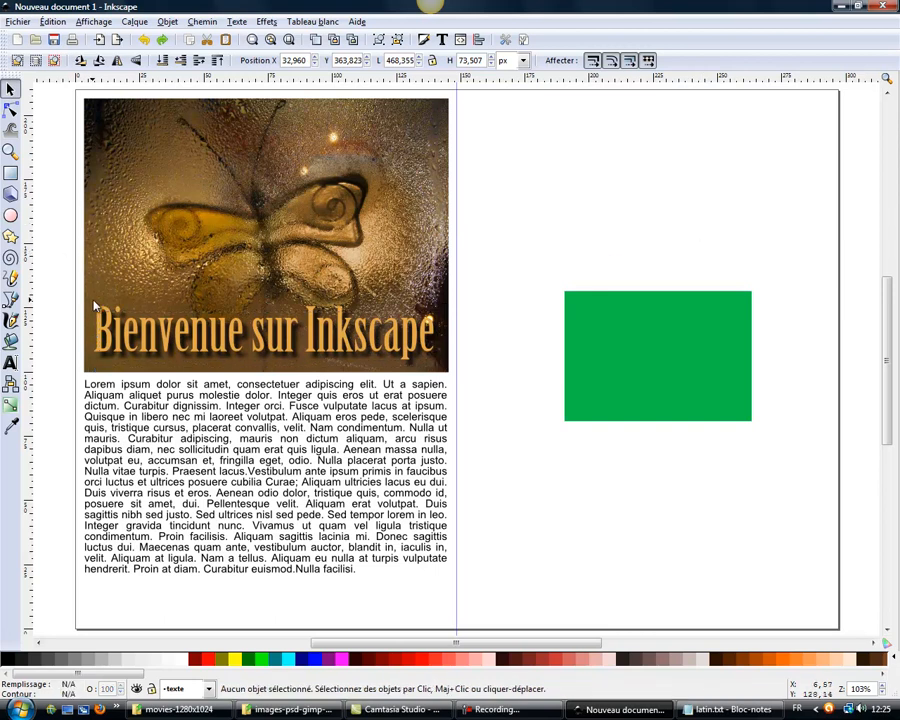
- Duplicate the golden welcome text, move the copy above the green rectangle, and rotate it slightly clockwise about its centre
click(95, 307)
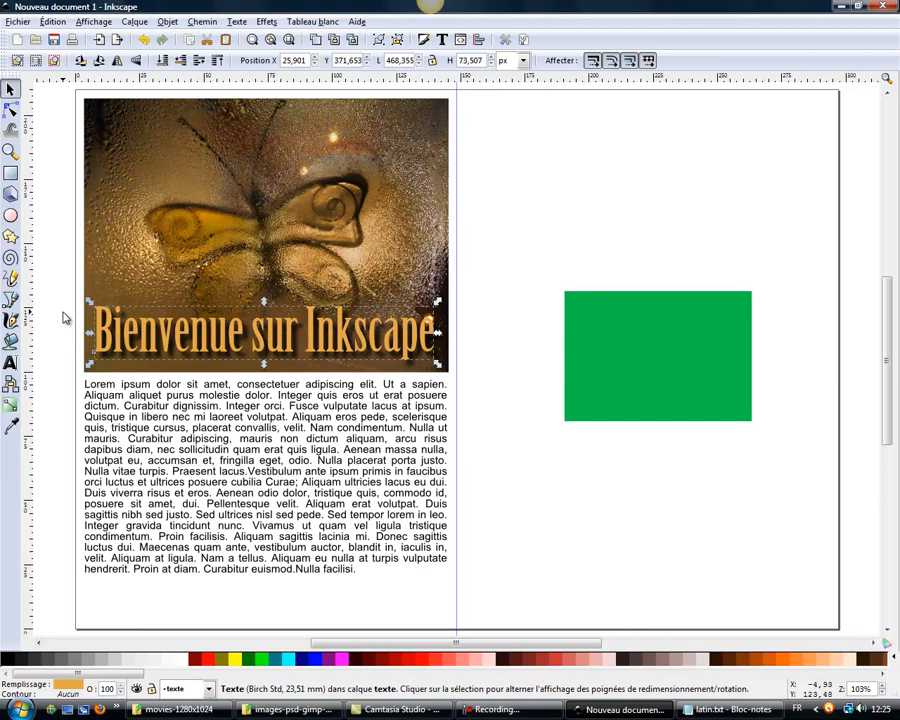
drag(103, 330, 492, 188)
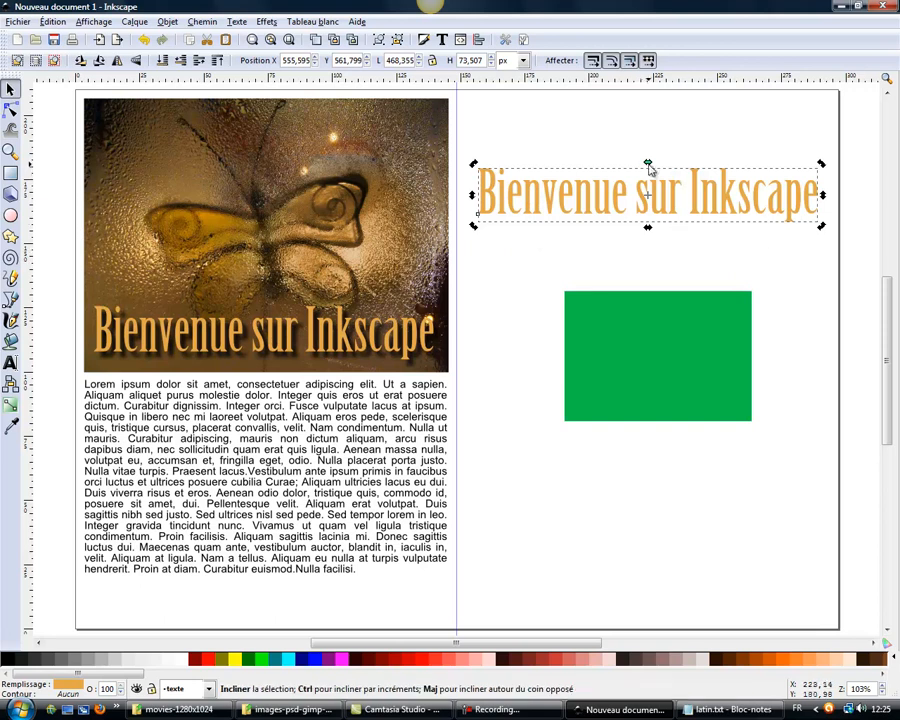
mouse_move(648, 167)
mouse_down()
mouse_move(629, 179)
mouse_move(653, 173)
mouse_move(611, 181)
mouse_move(649, 182)
mouse_up()
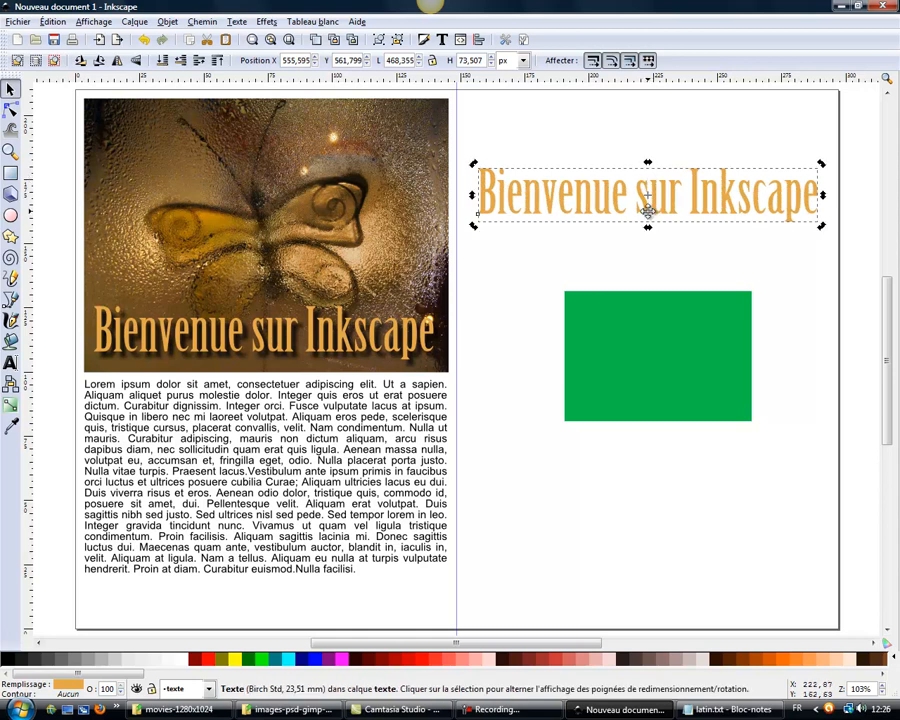
mouse_move(822, 228)
mouse_down()
mouse_move(767, 243)
mouse_move(804, 295)
mouse_move(820, 203)
mouse_move(810, 261)
mouse_move(747, 269)
mouse_move(820, 214)
mouse_move(820, 234)
mouse_up()
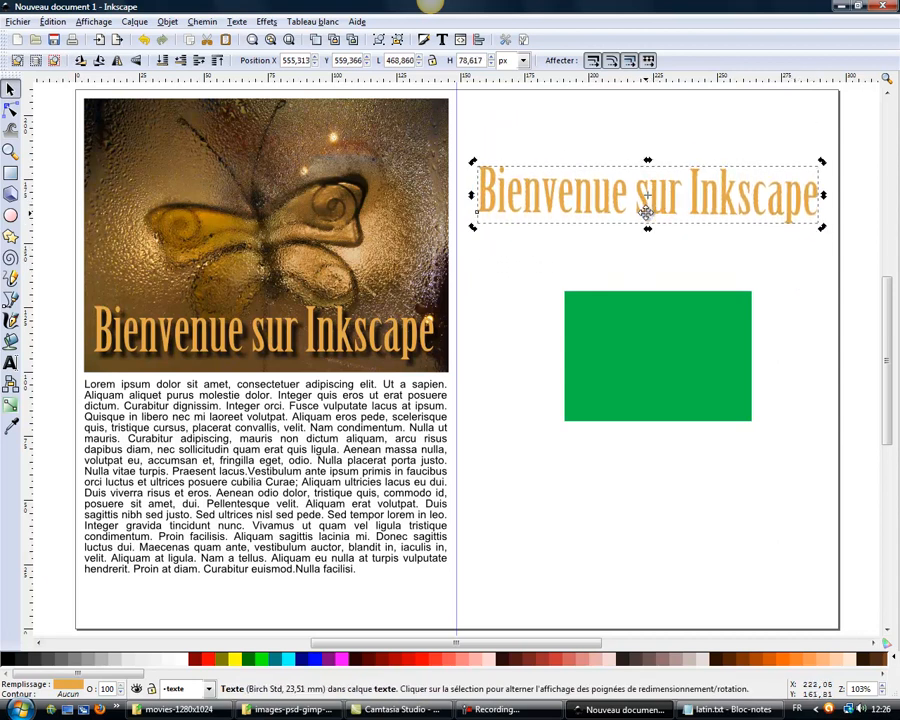
- Try rotating the copied welcome text about a rotation centre moved below the Lorem ipsum paragraph, and undo the rotation
mouse_move(648, 200)
mouse_down()
mouse_move(522, 307)
mouse_move(484, 522)
mouse_move(418, 628)
mouse_move(321, 626)
mouse_move(303, 612)
mouse_up()
mouse_move(823, 229)
mouse_down()
mouse_move(826, 213)
mouse_move(818, 354)
mouse_move(781, 588)
mouse_move(774, 232)
mouse_up()
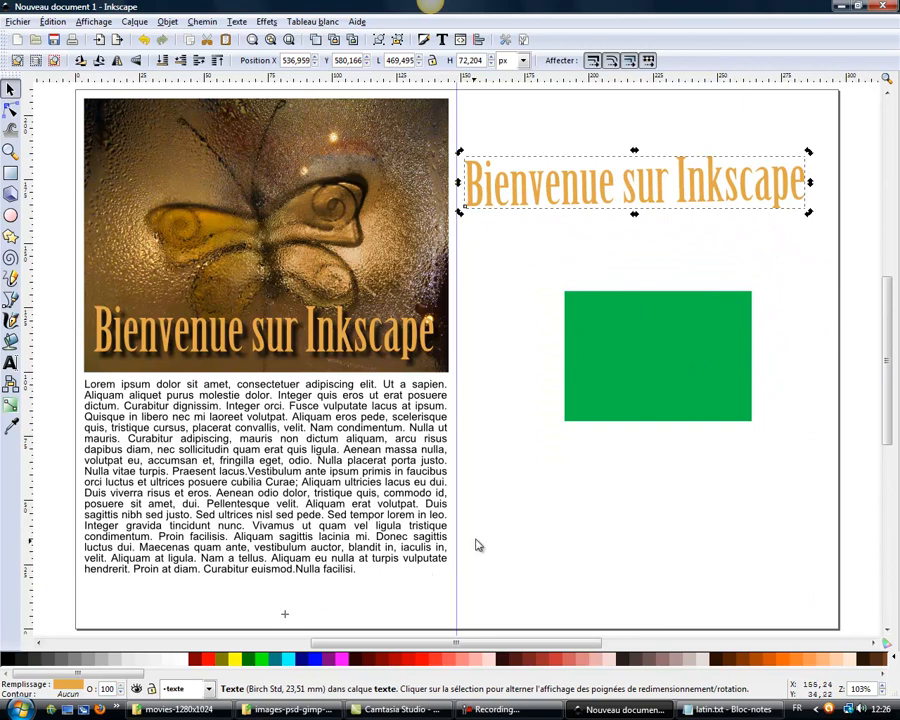
key(ctrl+z)
click(575, 253)
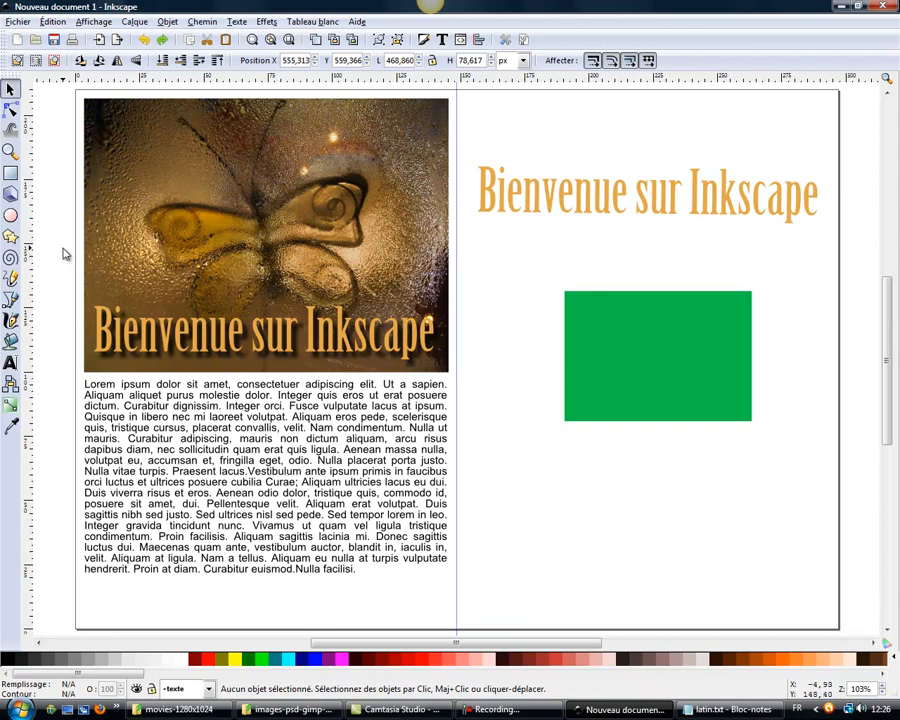
- Draw a short horizontal straight line about 36 px long below and to the left of the green rectangle
click(11, 300)
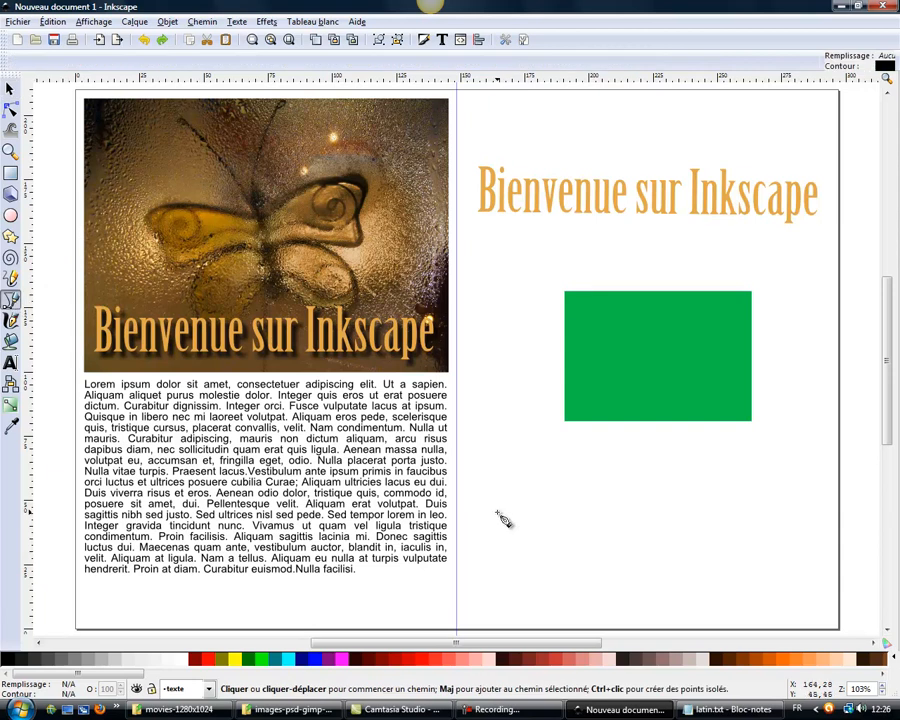
click(475, 464)
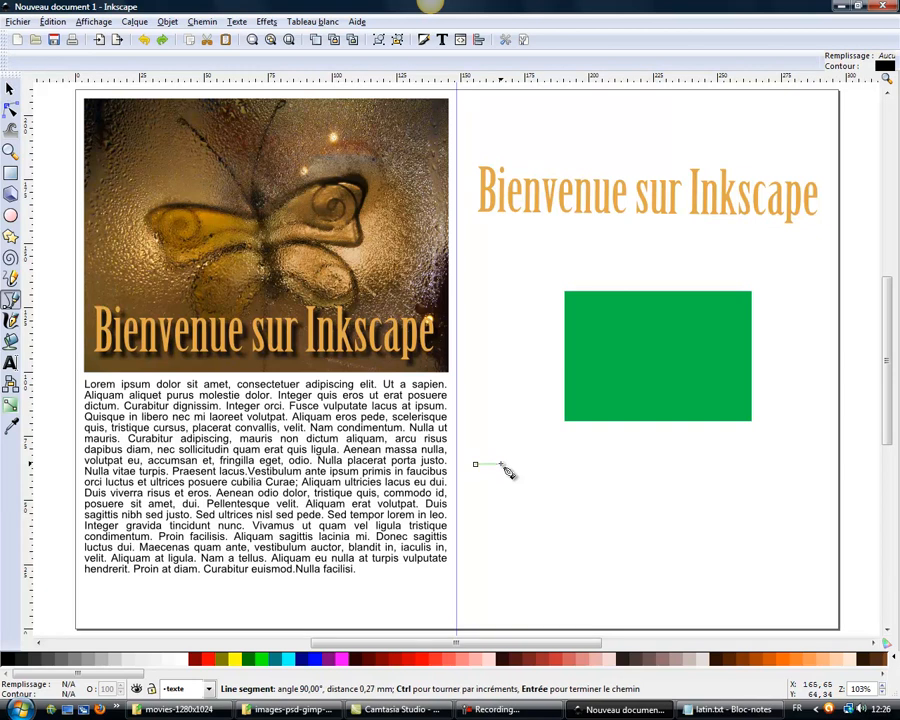
double_click(504, 465)
click(11, 91)
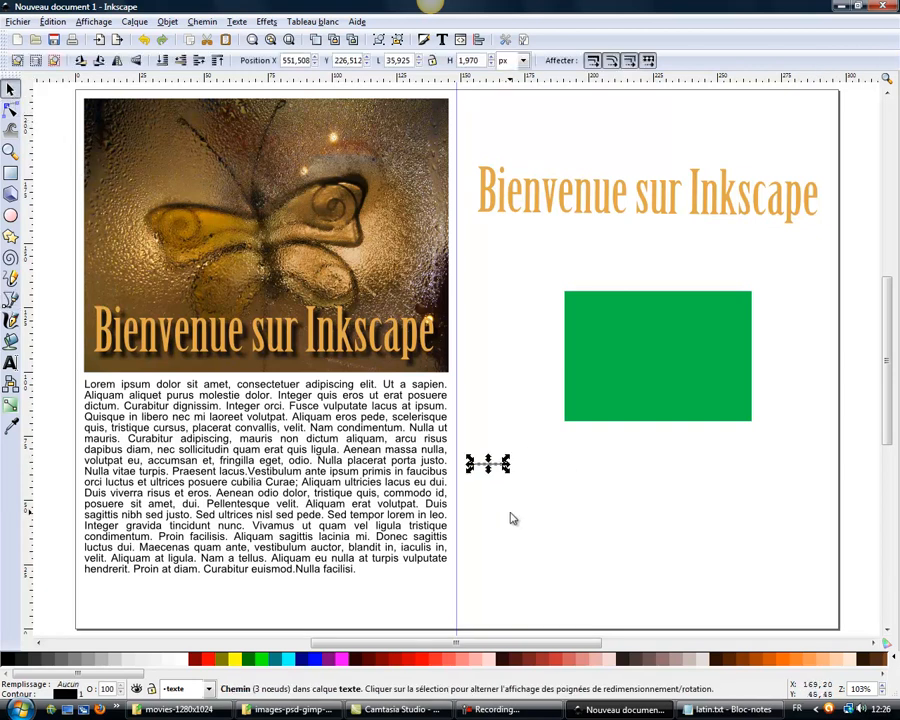
click(511, 518)
- Rotate the short line slightly clockwise about a rotation centre moved beyond its right end, and delete the line
click(488, 464)
click(11, 151)
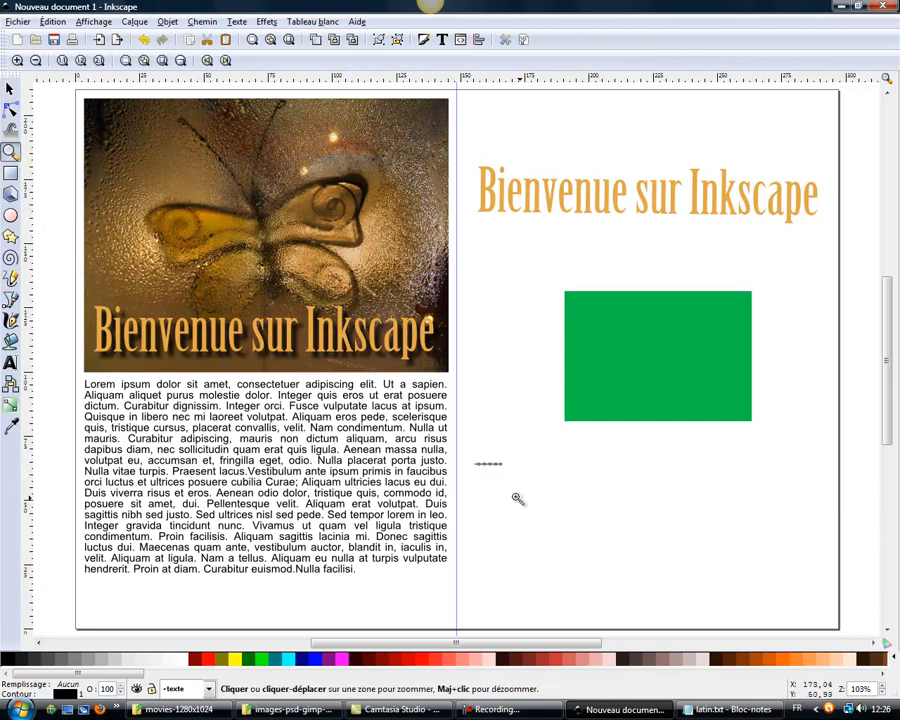
drag(469, 445, 522, 484)
click(10, 88)
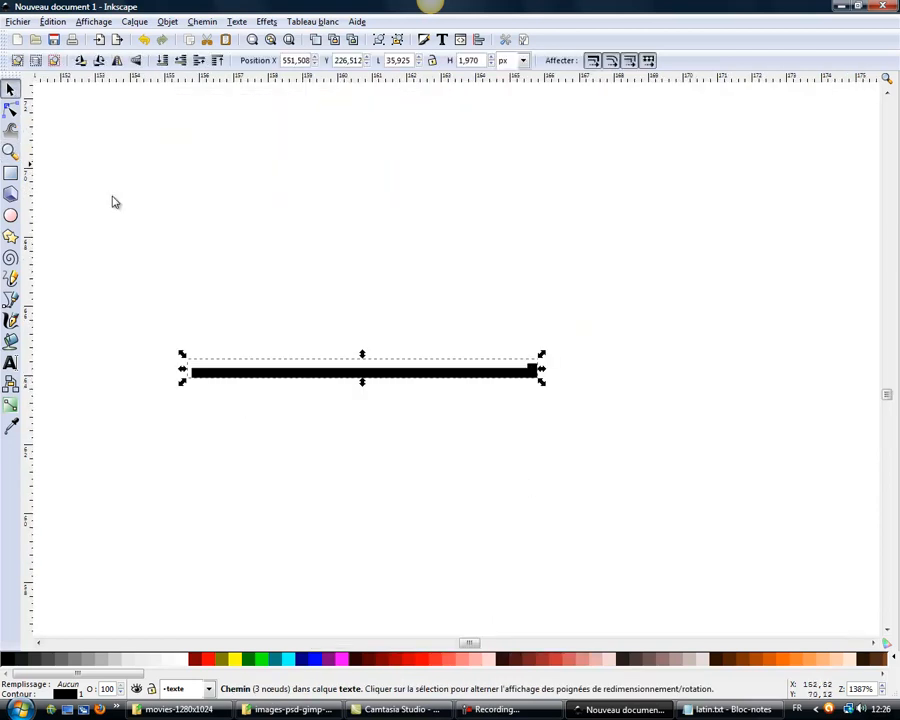
click(346, 372)
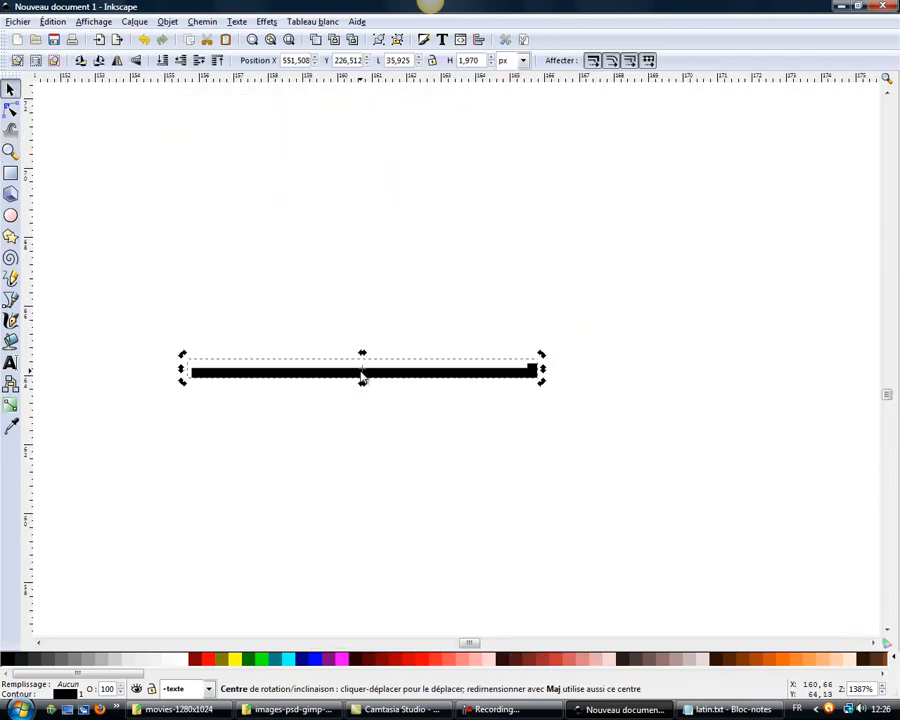
drag(362, 373, 793, 377)
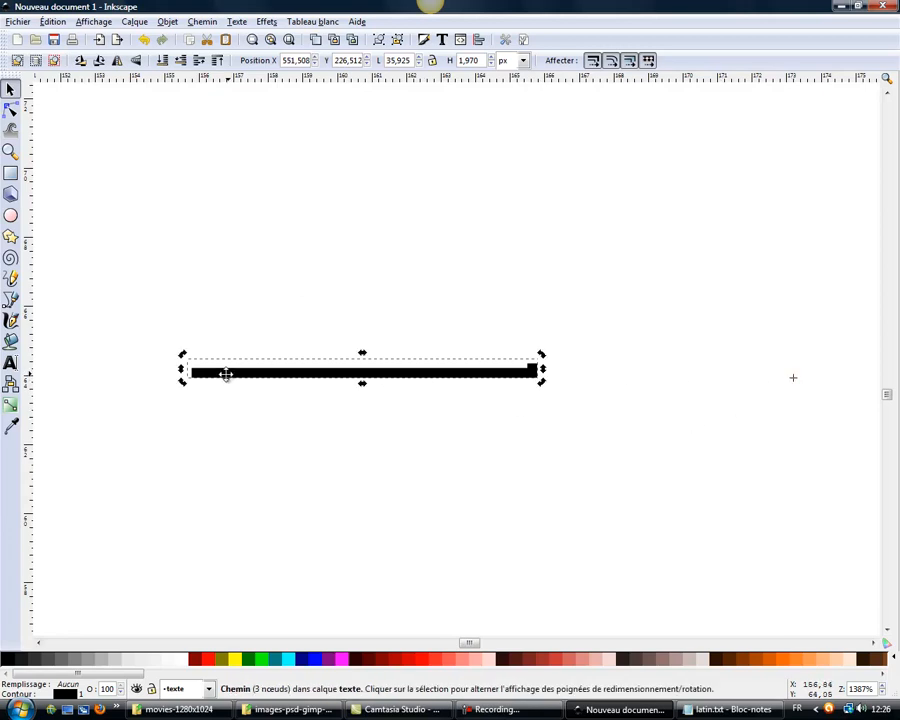
drag(183, 384, 212, 280)
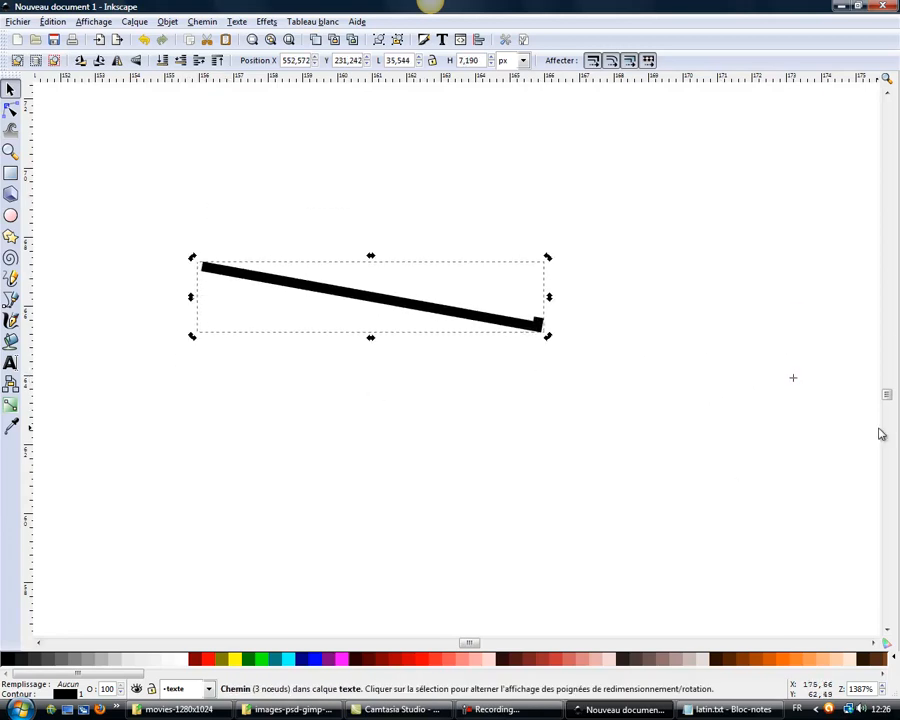
key(5)
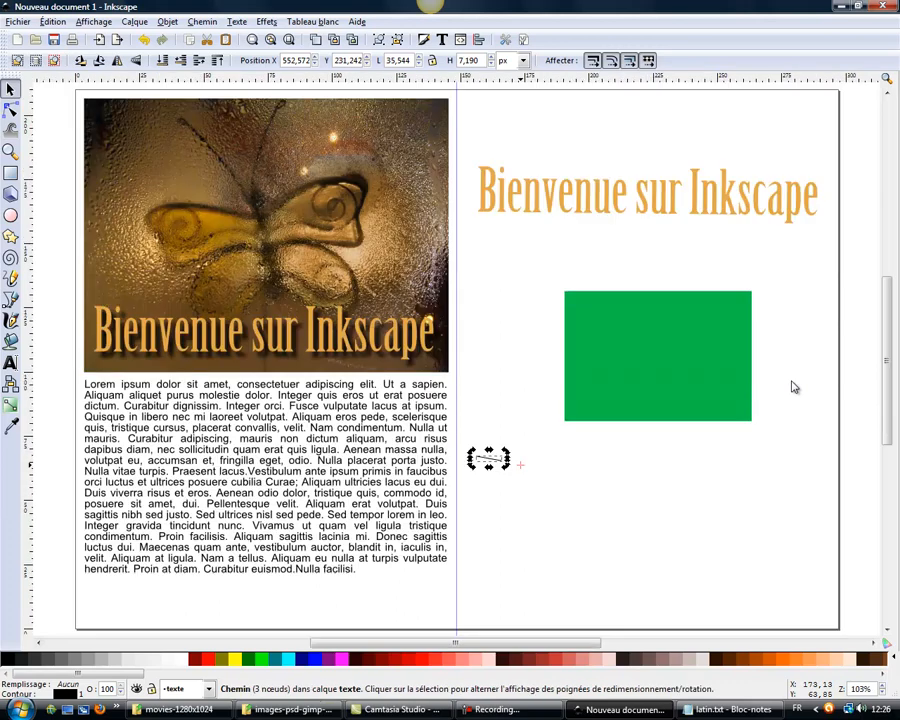
drag(470, 443, 536, 506)
click(535, 505)
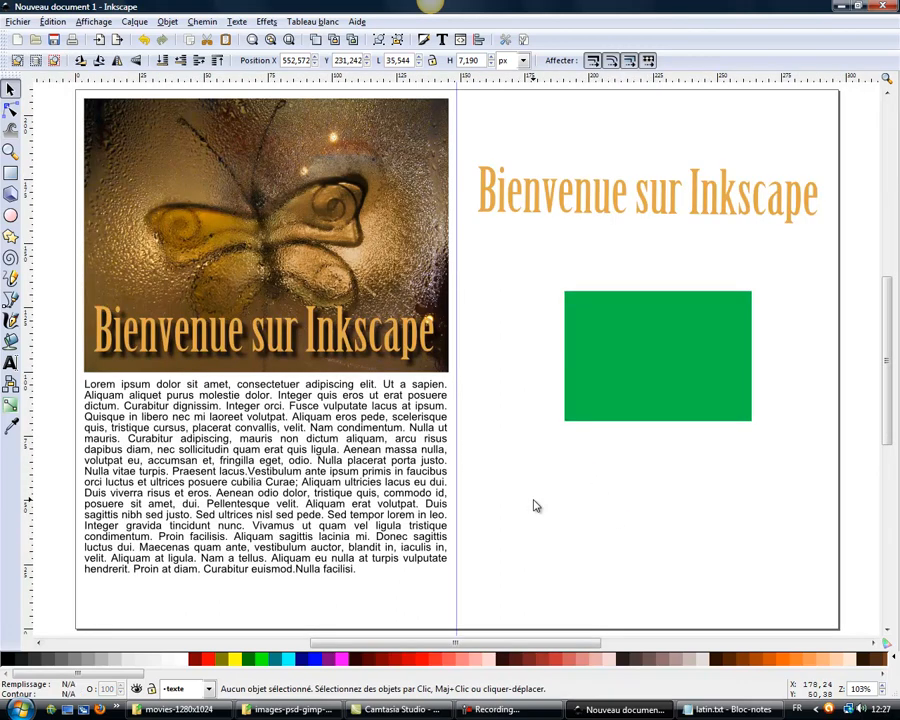
- Try rotating the green rectangle about its centre
click(648, 301)
click(648, 301)
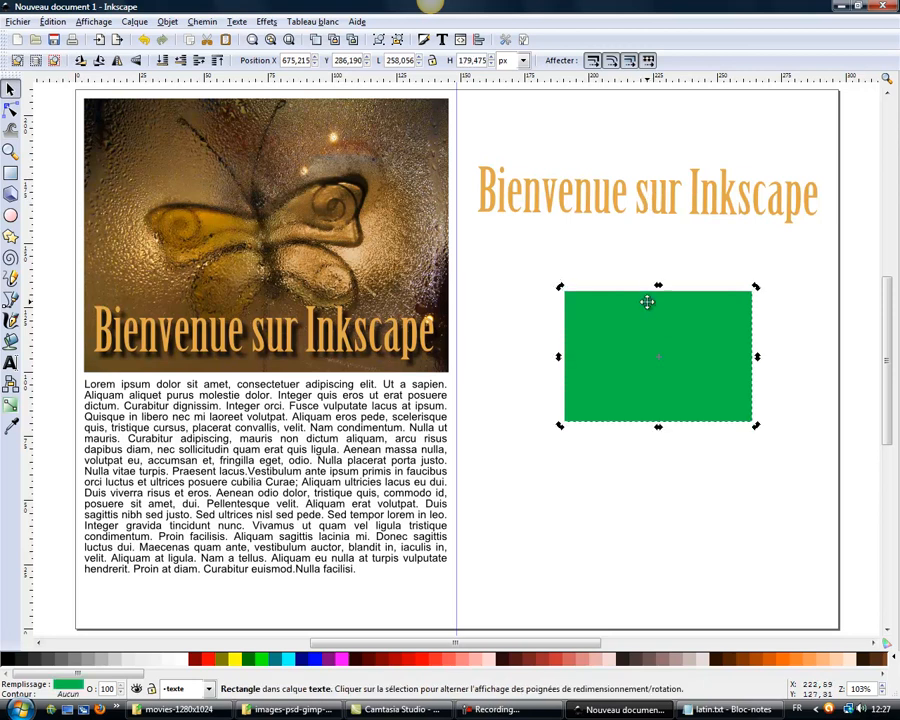
mouse_move(753, 424)
mouse_down()
mouse_move(760, 416)
mouse_move(759, 432)
mouse_up()
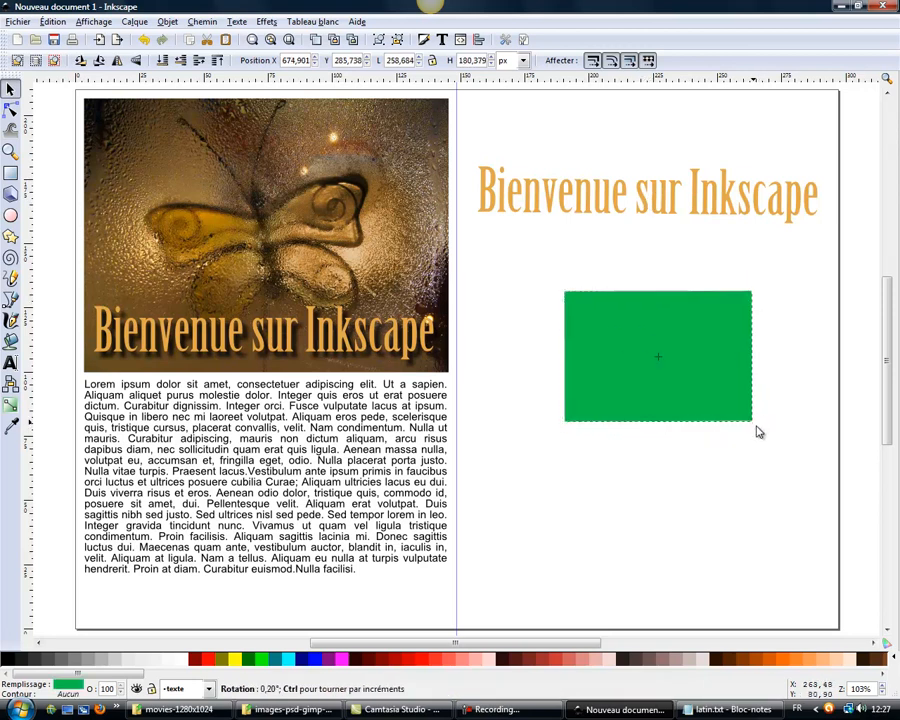
- Round the green rectangle's corners strongly using its corner-radius handle
click(739, 325)
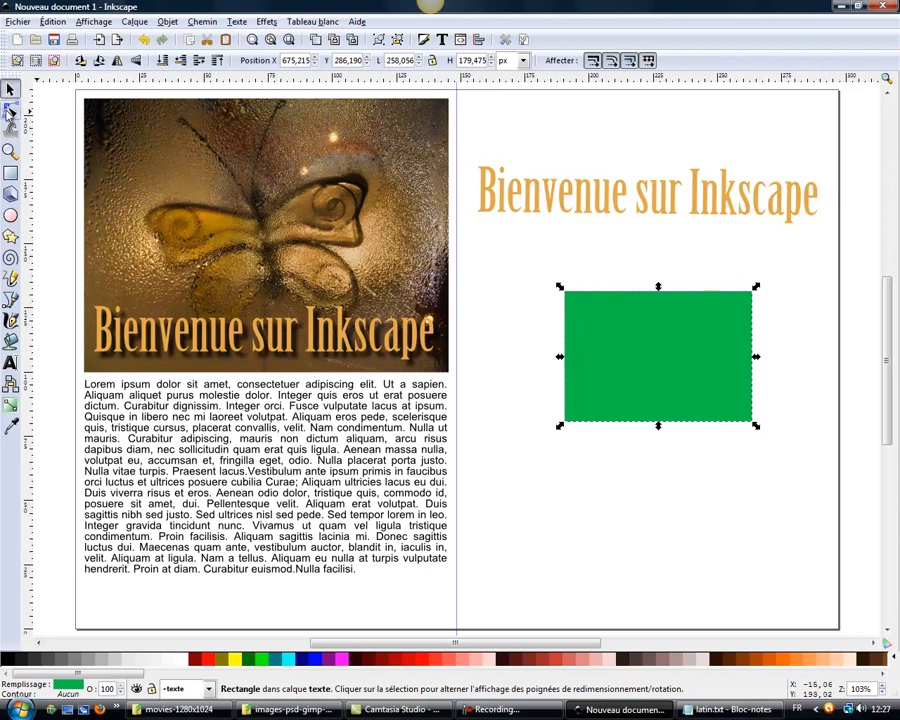
click(10, 113)
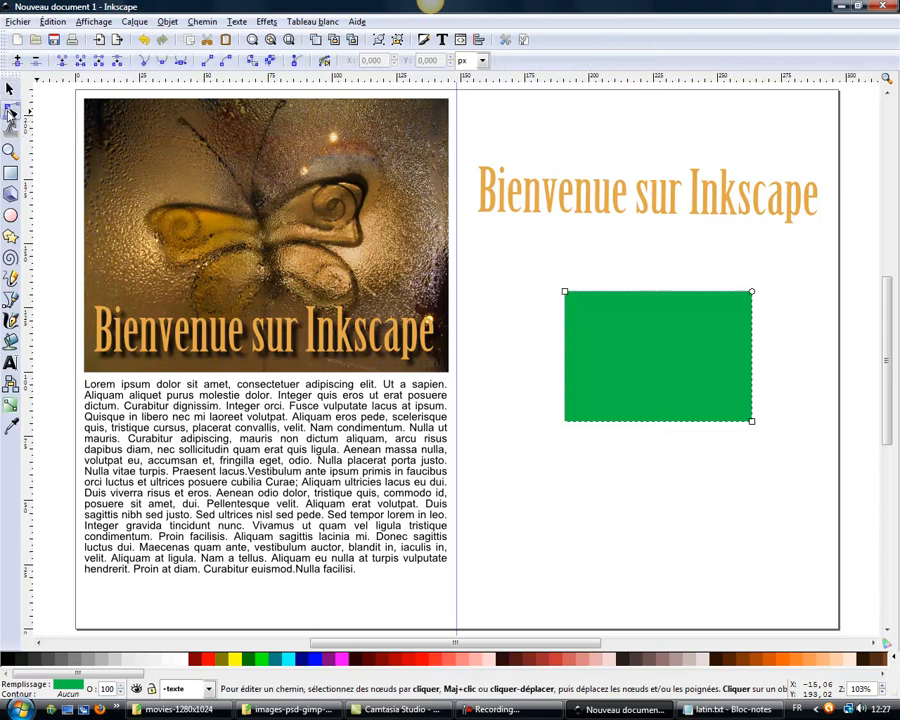
drag(754, 294, 731, 327)
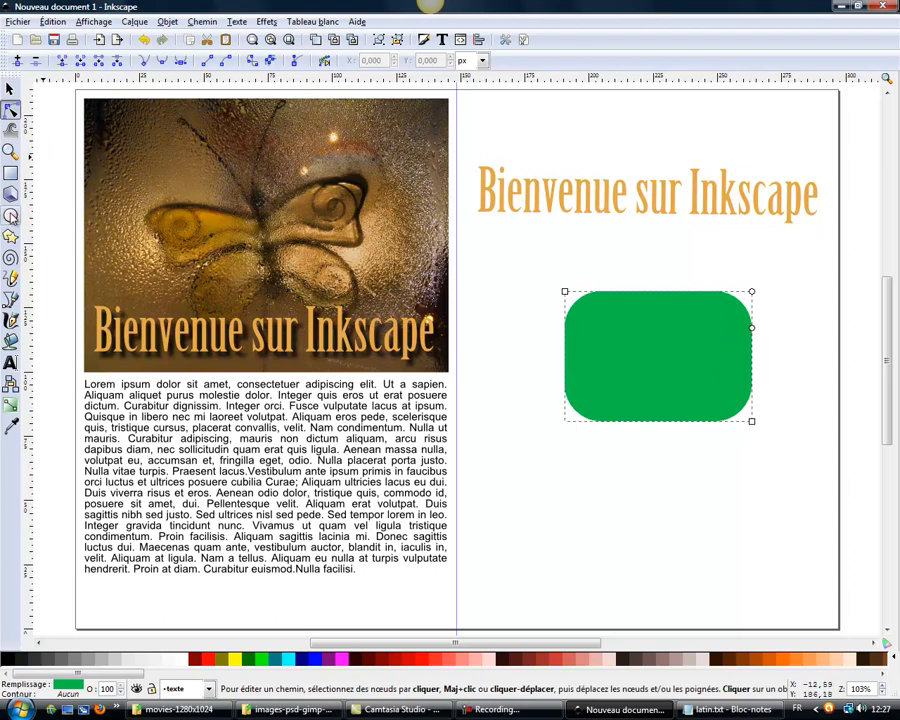
- Draw an orange circle and place it below the green rectangle, scaled to about 136 px across at about X 728, Y 113 px
click(11, 214)
drag(527, 419, 706, 603)
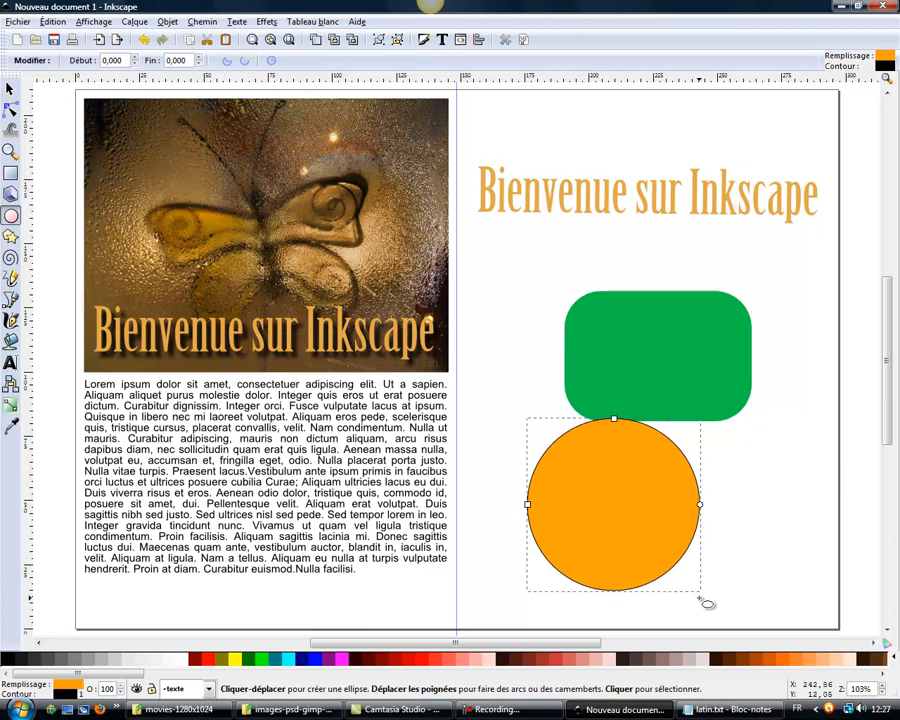
click(10, 88)
drag(590, 486, 664, 511)
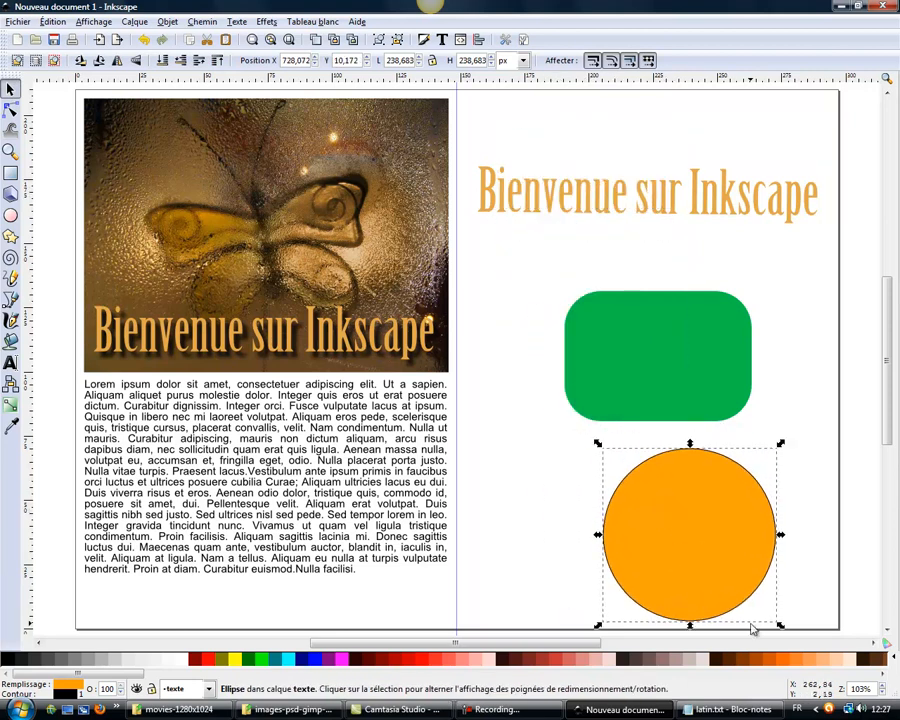
drag(780, 625, 713, 560)
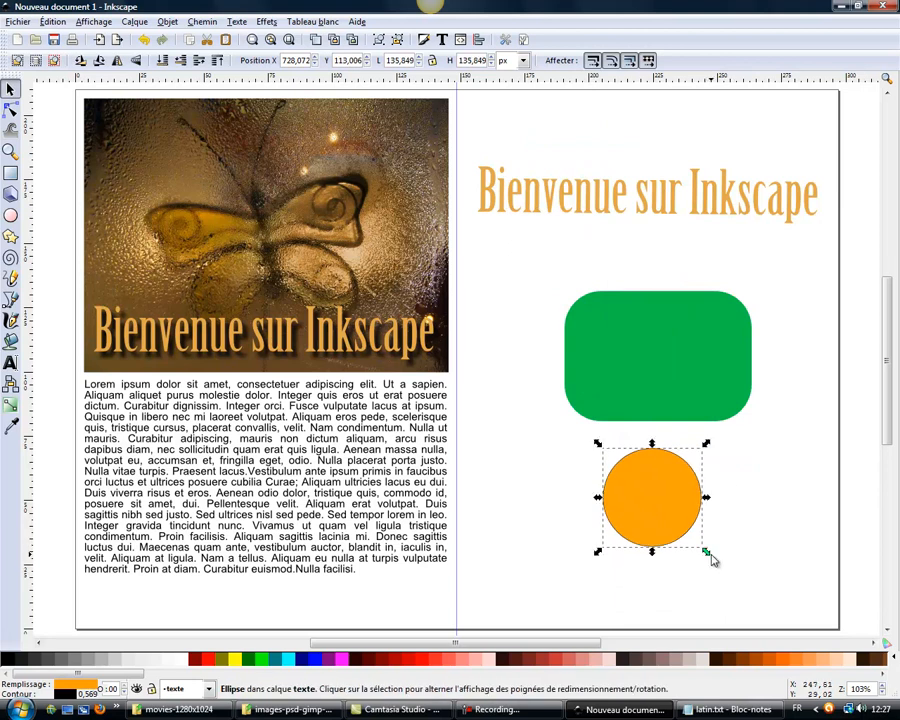
click(730, 535)
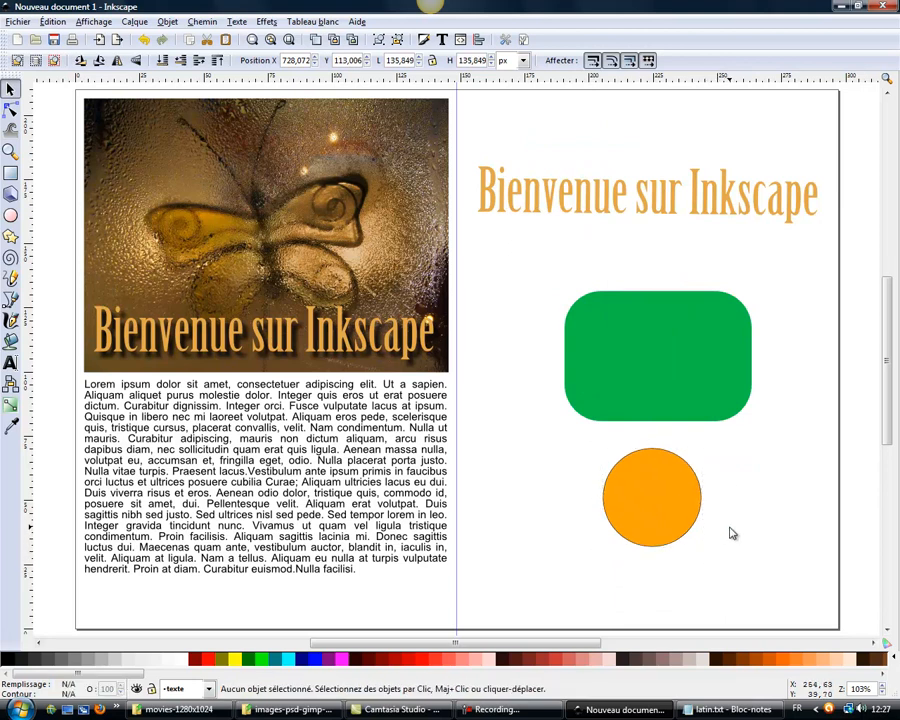
- Turn the orange circle into an open arc by moving its end point inside the shape and around to the upper left
click(672, 499)
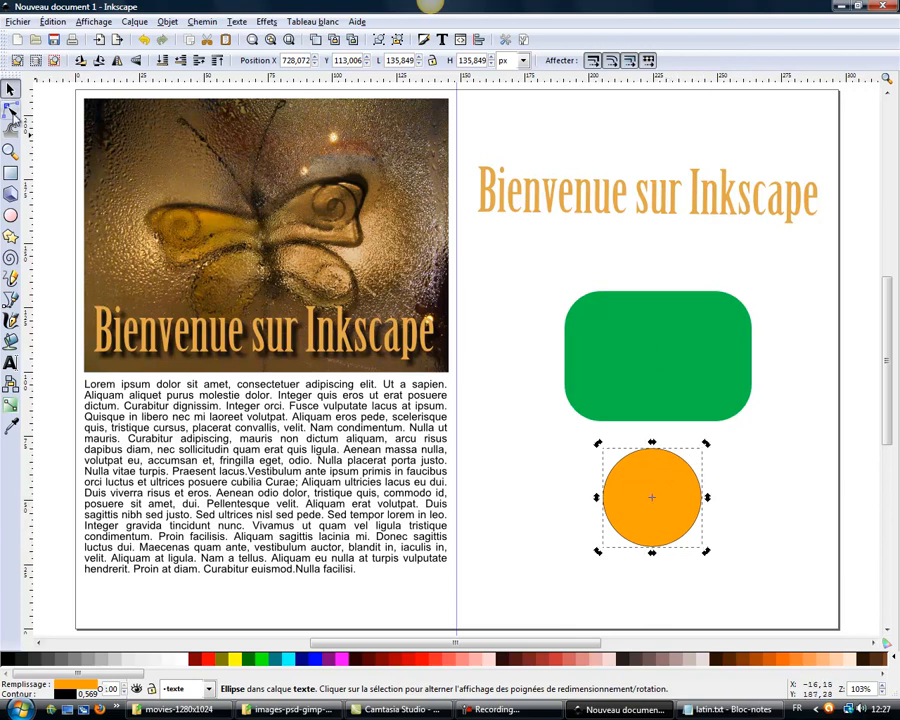
click(11, 112)
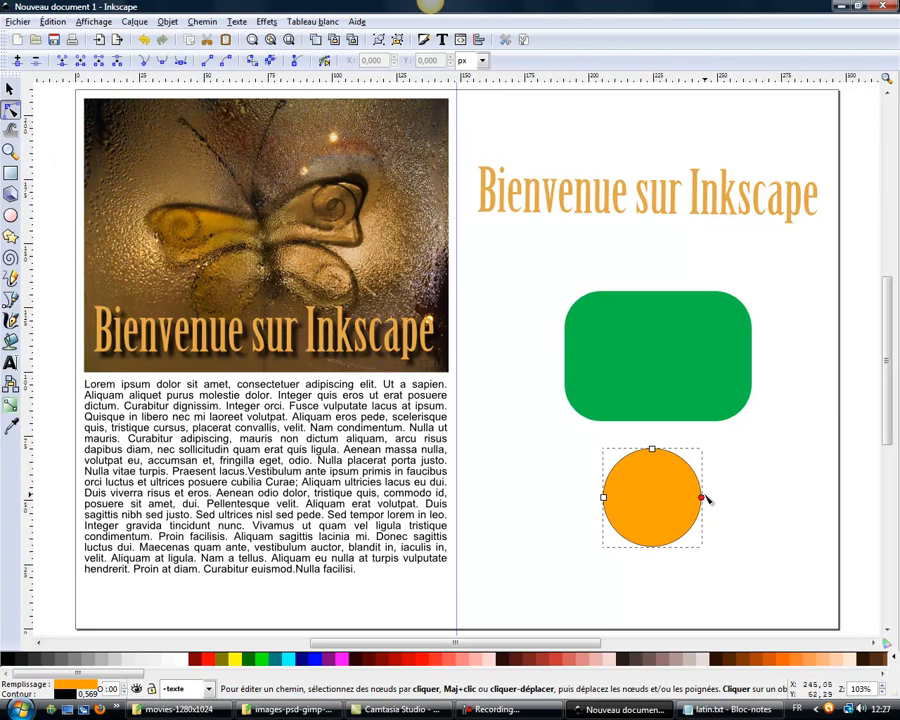
drag(684, 496, 640, 476)
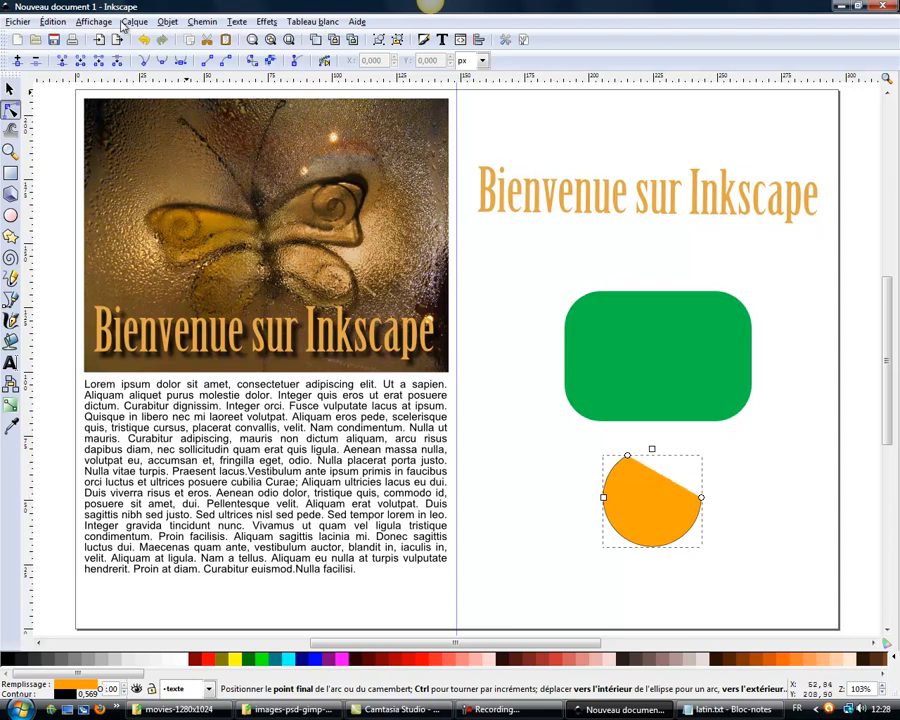
- Remove the orange arc's fill and give its outline a flat colour
click(165, 22)
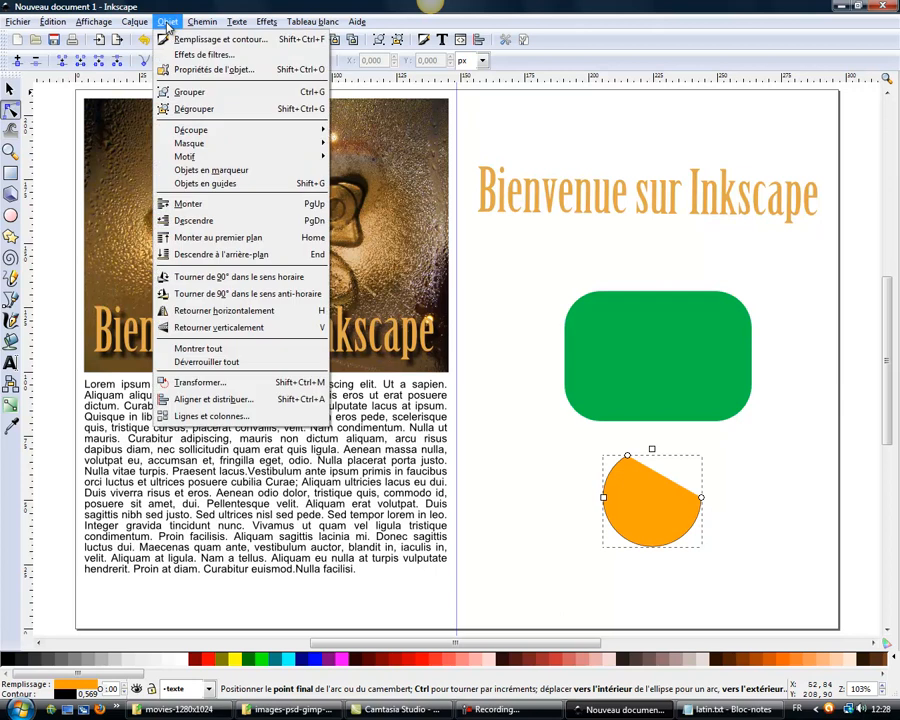
click(155, 39)
drag(760, 27, 587, 110)
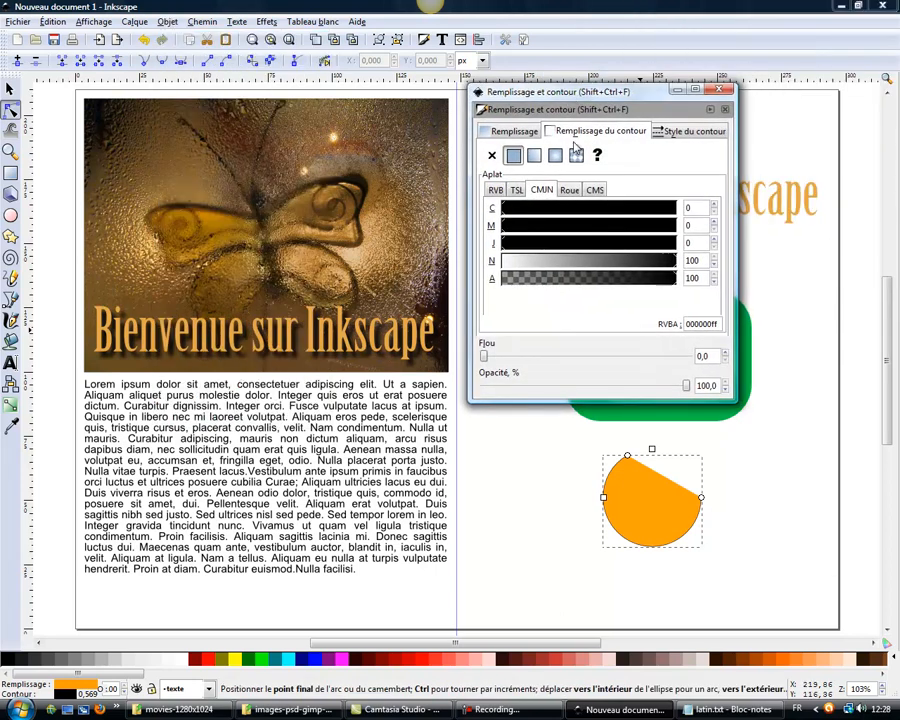
click(493, 157)
click(512, 131)
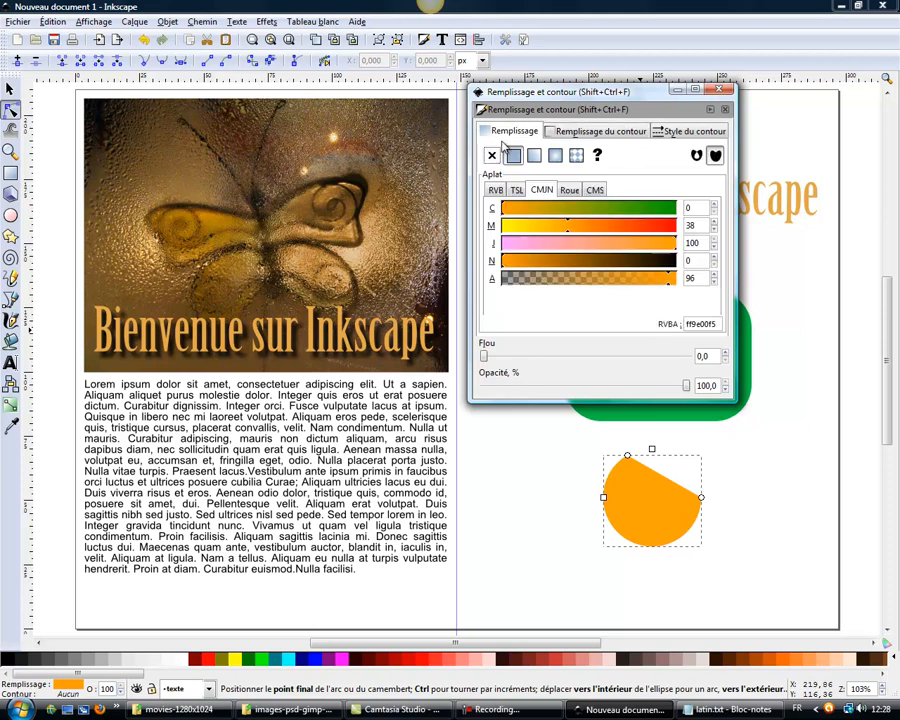
click(492, 156)
click(513, 155)
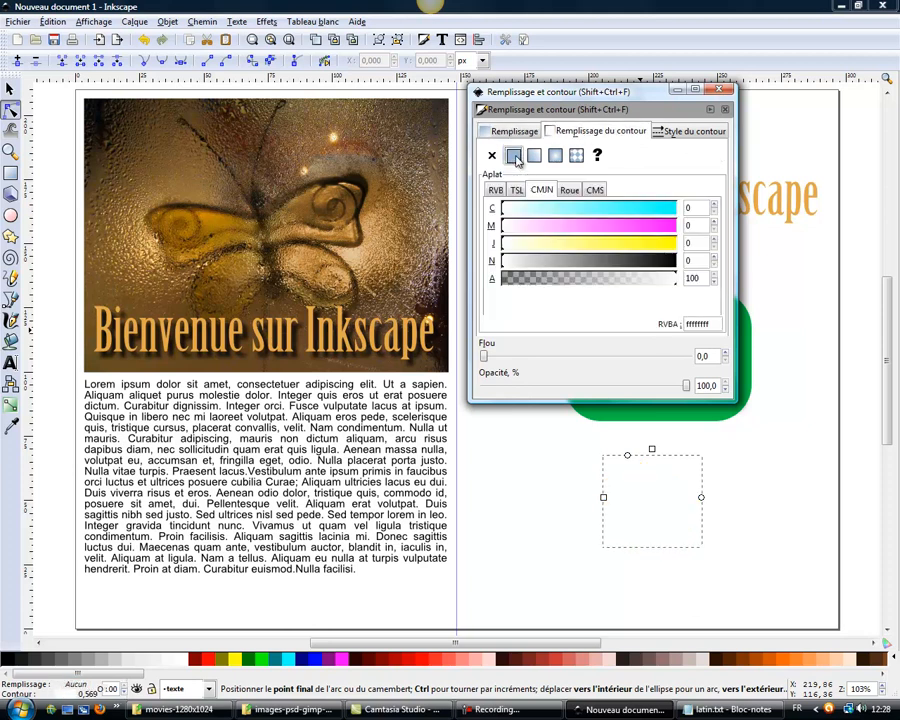
- Thicken the arc's outline to about 7.09 px and make it black with N at 100
click(683, 132)
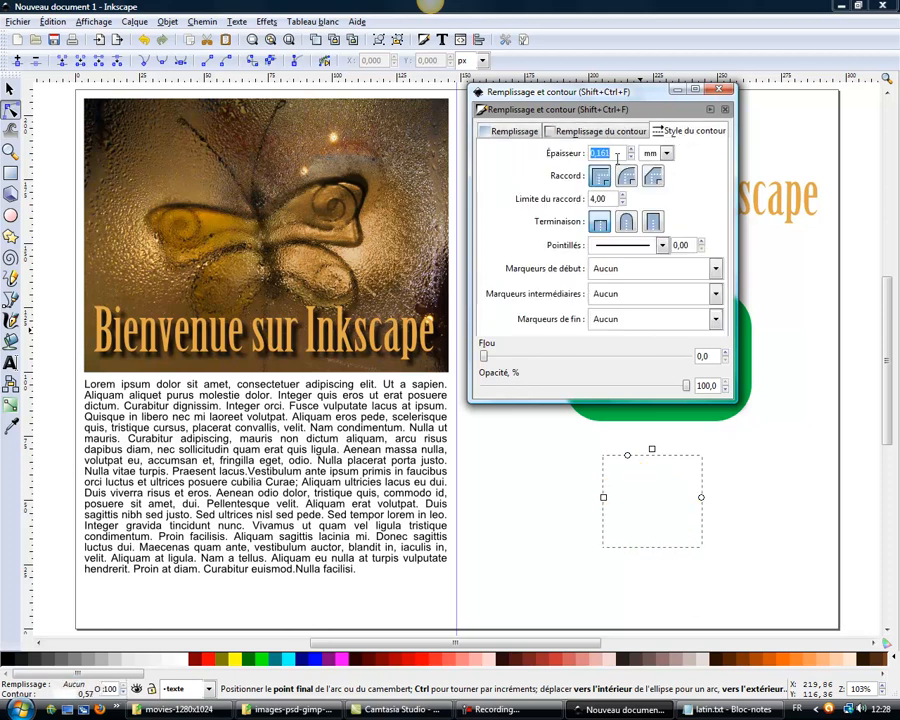
click(566, 133)
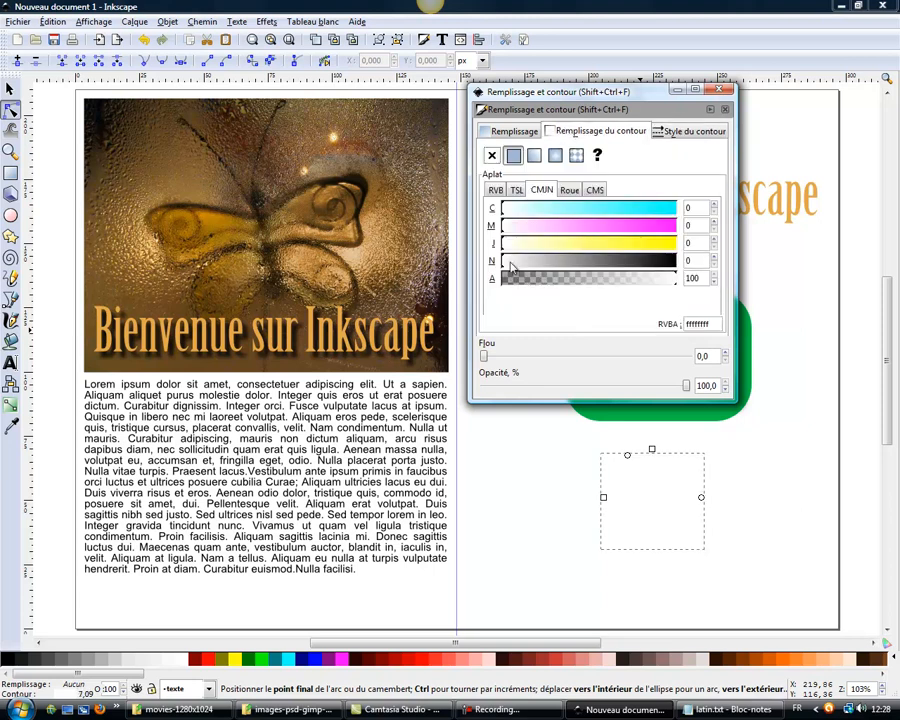
drag(516, 261, 680, 270)
click(721, 108)
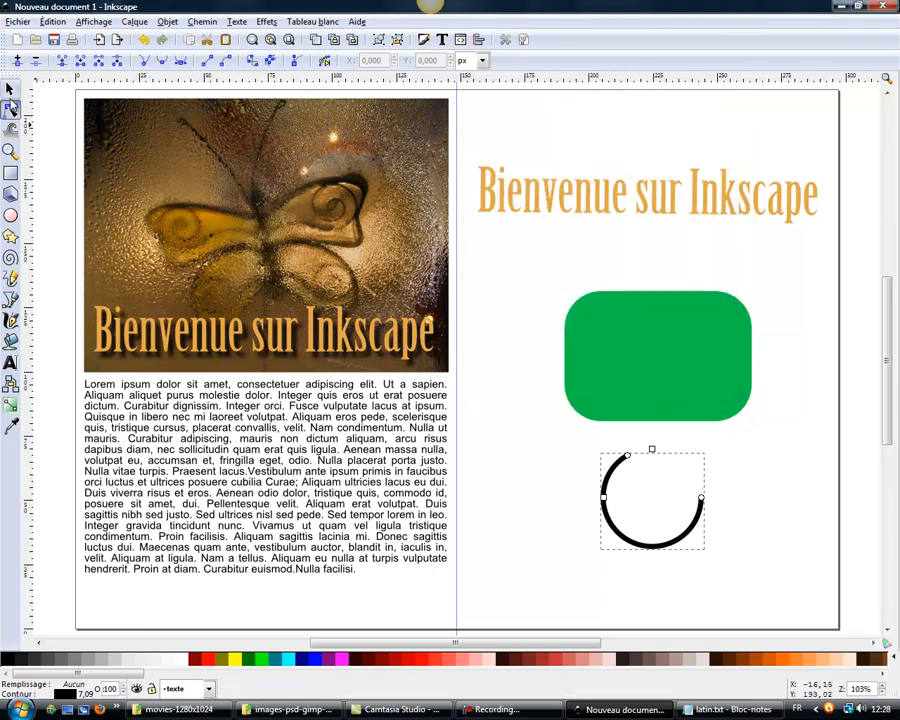
click(503, 516)
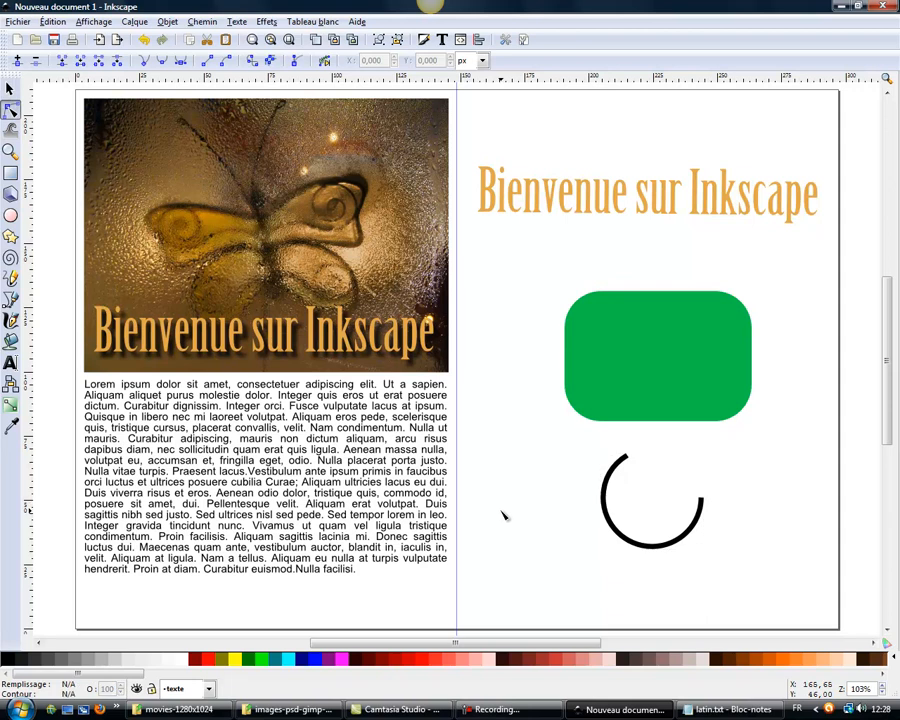
- Duplicate the black arc, move the copy over the green rectangle's upper-right corner, and show its arc handles
click(620, 534)
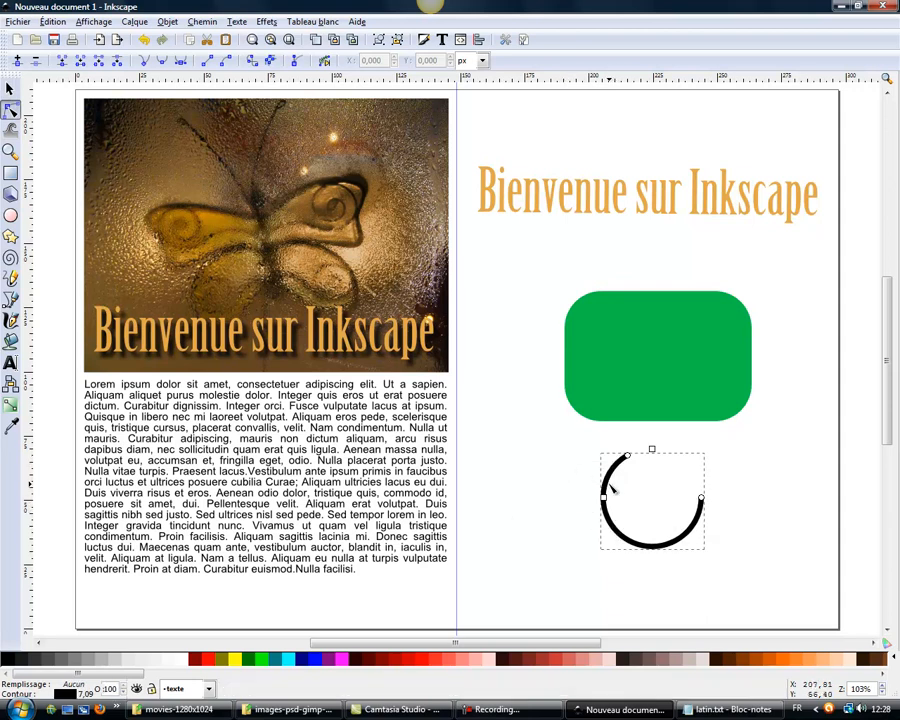
click(10, 89)
key(ctrl+d)
drag(594, 464, 677, 249)
click(10, 110)
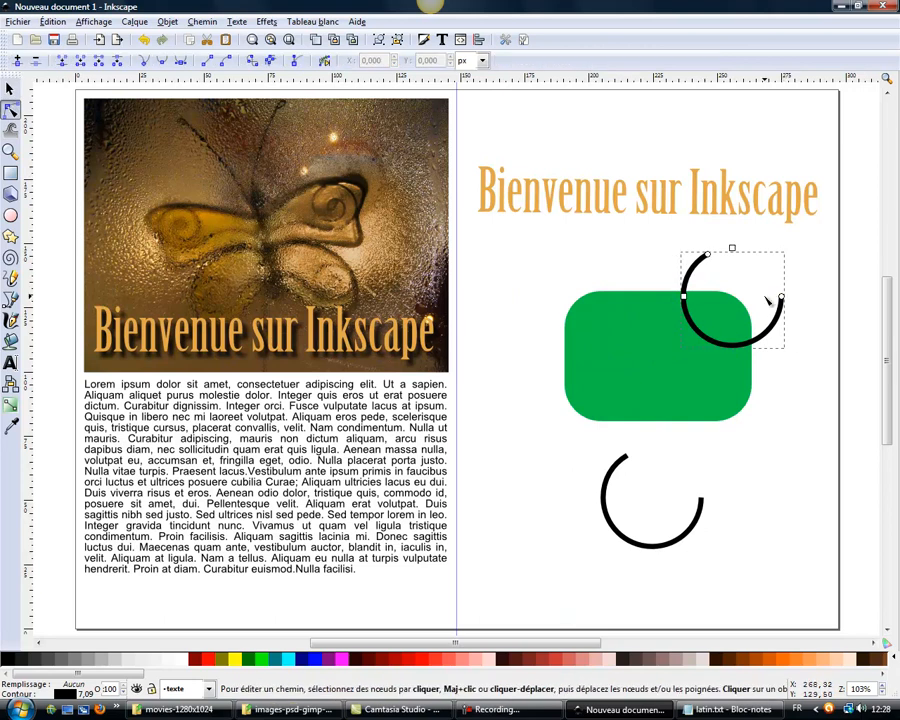
- Give the copied arc a flat red fill with C 0, M 99, J 98 and N 1
click(162, 22)
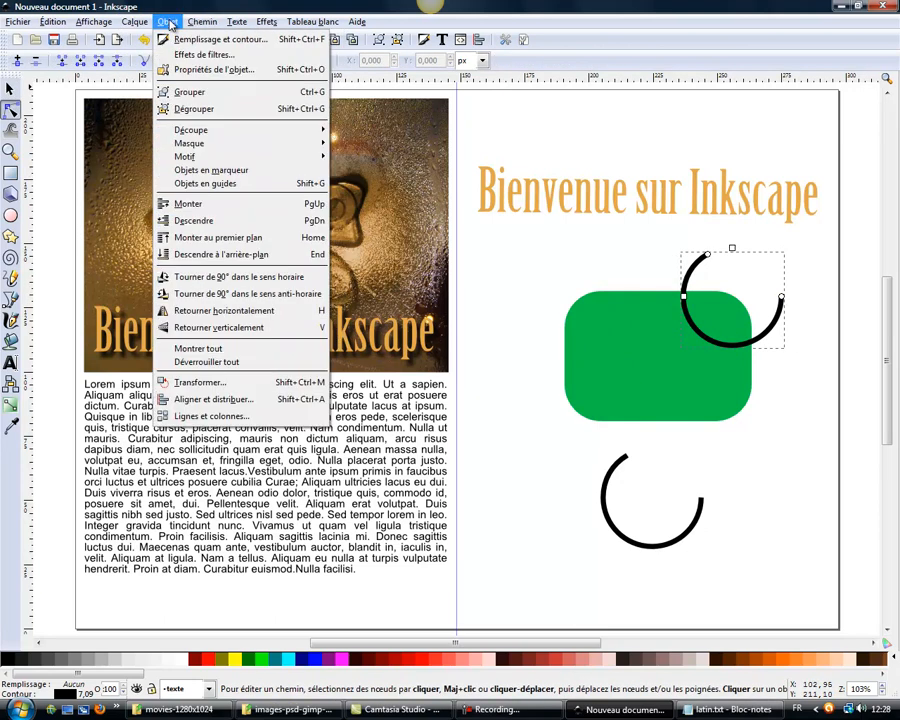
click(165, 37)
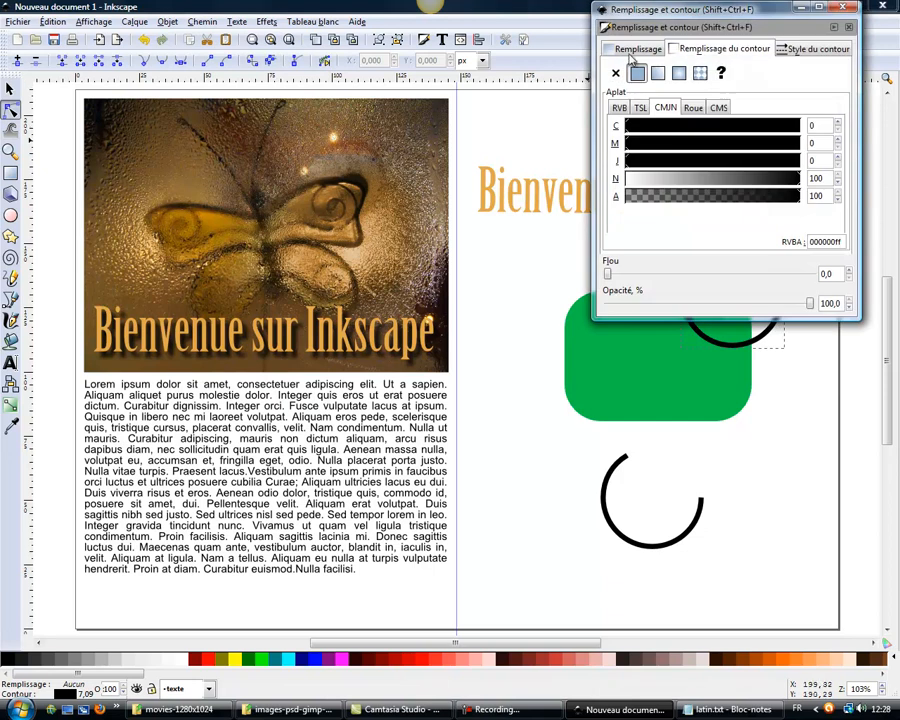
click(636, 48)
click(637, 74)
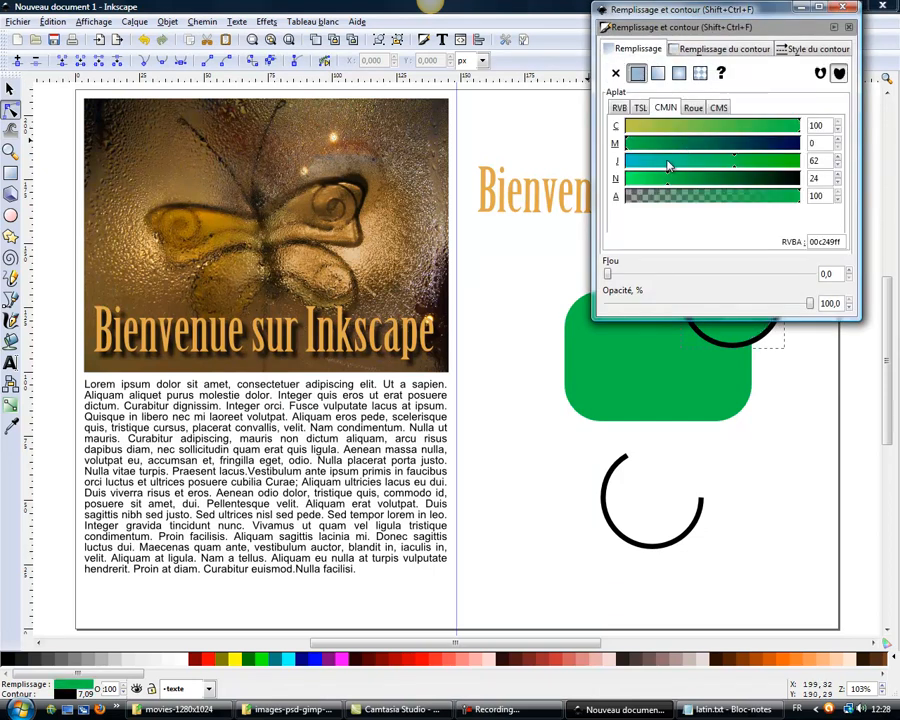
drag(735, 160, 802, 168)
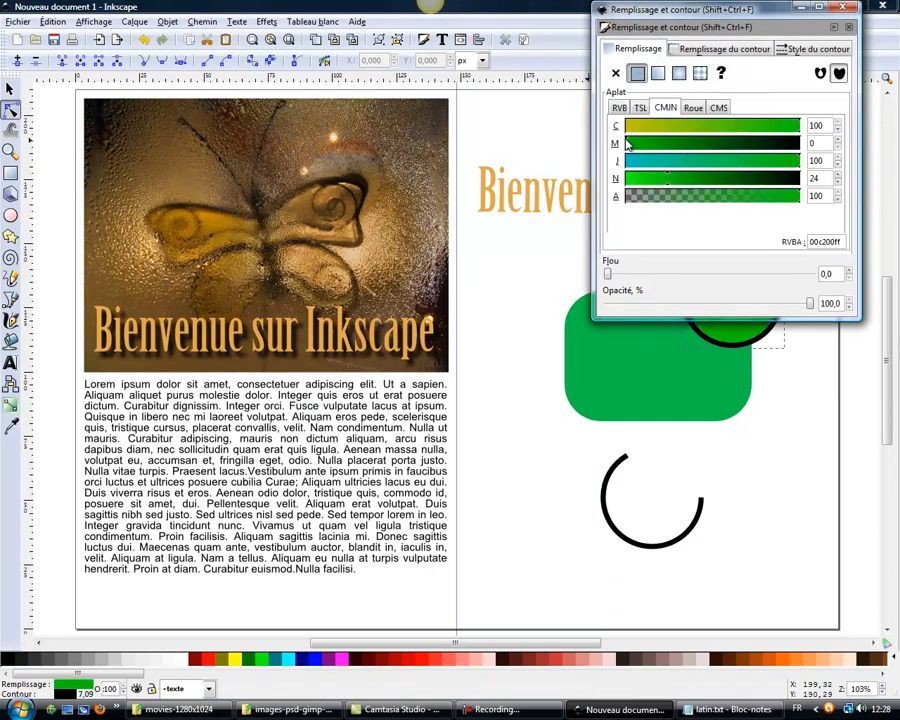
drag(629, 143, 798, 144)
click(785, 162)
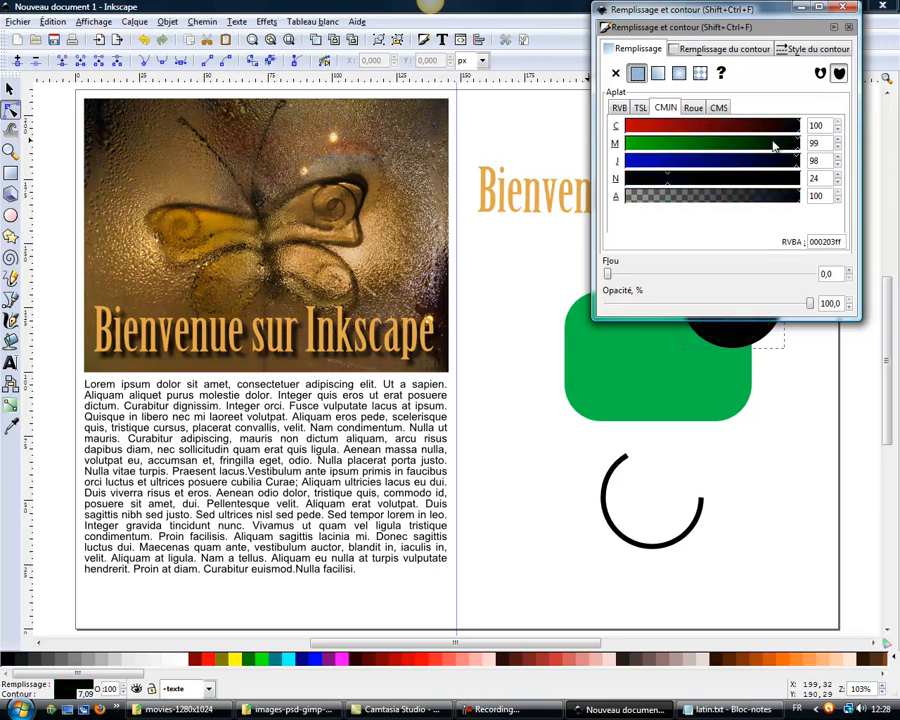
drag(798, 124, 622, 127)
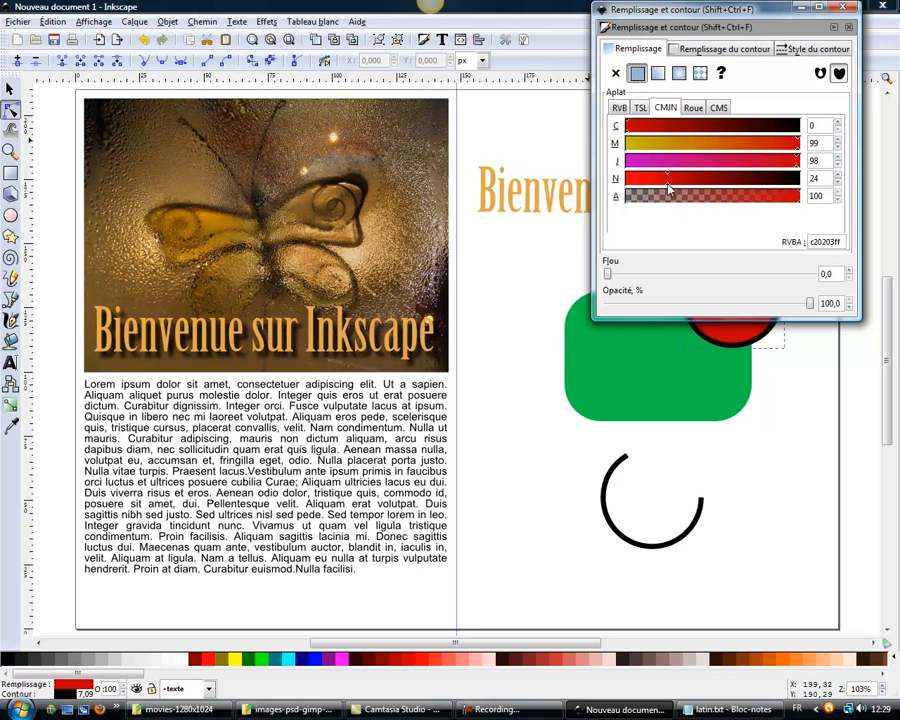
drag(667, 182, 624, 180)
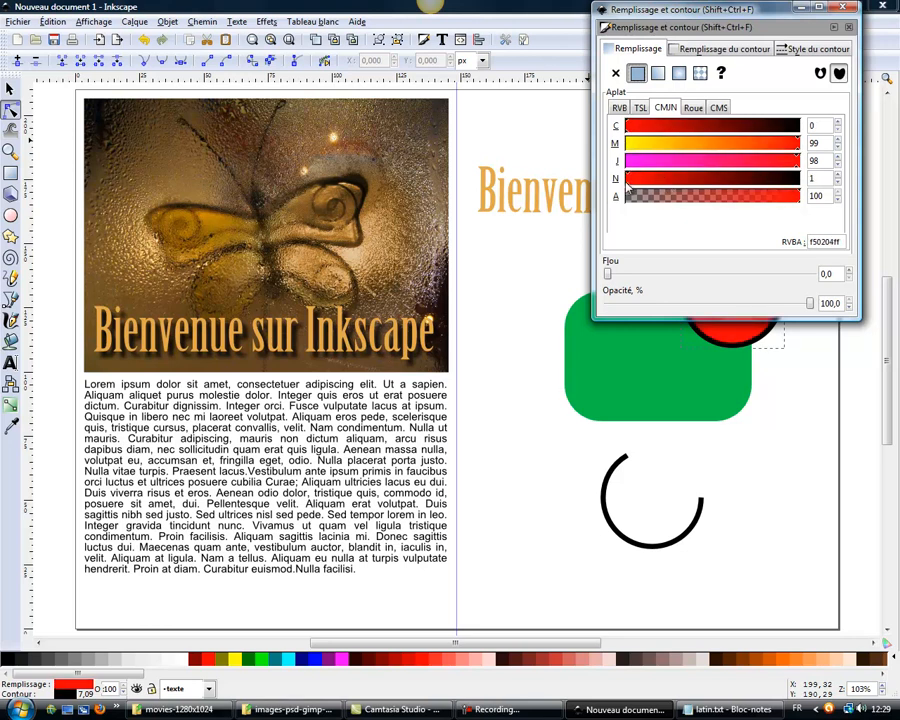
click(846, 8)
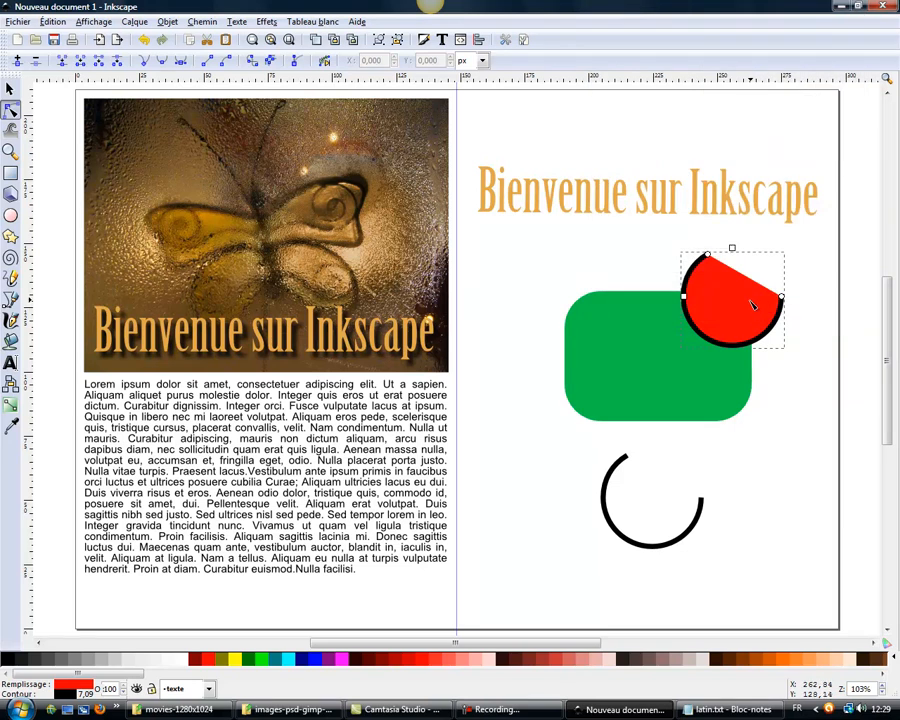
- Turn the red arc copy into a pie shape with a narrow wedge cut out and move it beside the black arc
drag(783, 298, 774, 190)
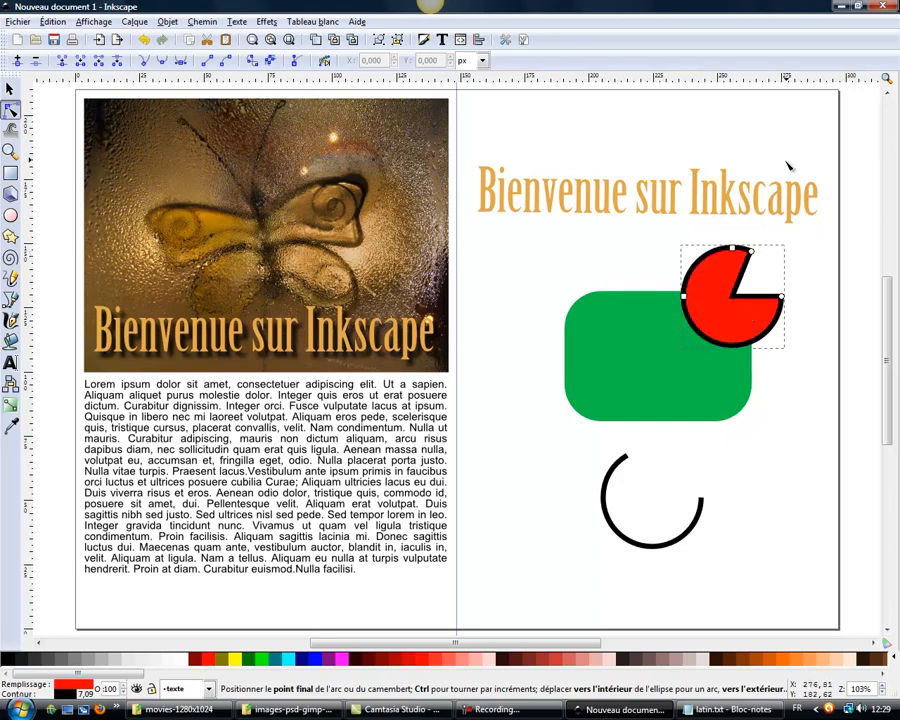
click(10, 88)
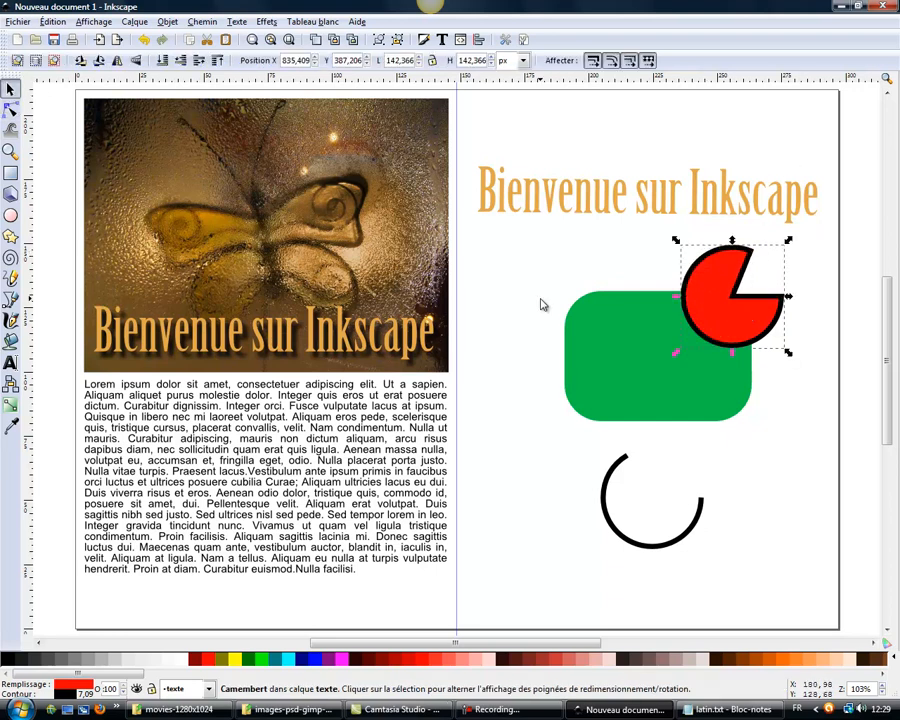
drag(724, 313, 739, 517)
click(796, 388)
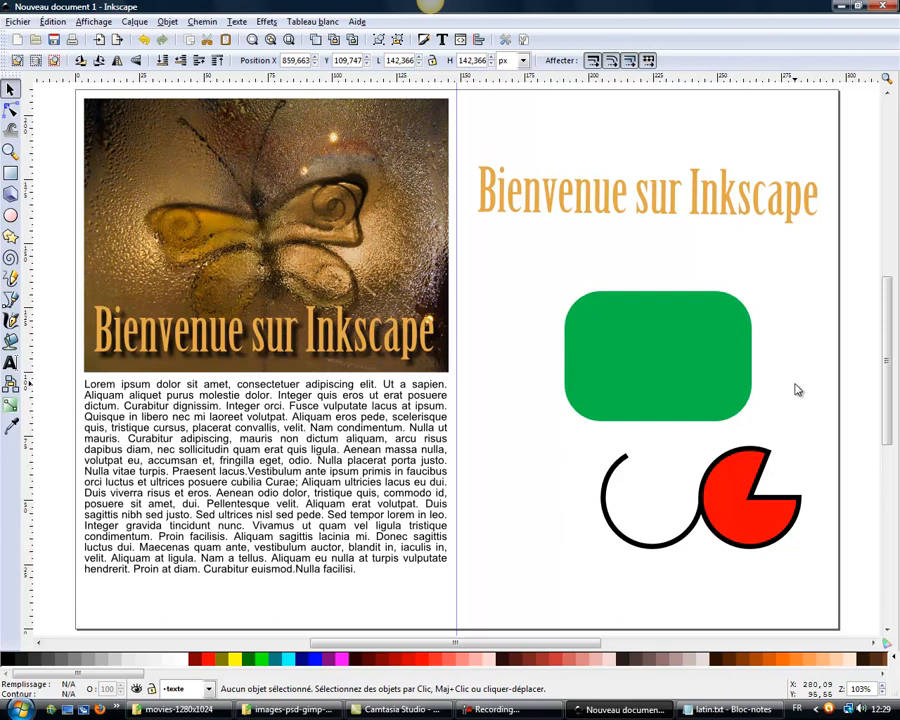
- Draw a five-pointed star with a radius ratio of 0.375 over the start of the orange title, trying six points before restoring five
click(10, 236)
drag(517, 259, 558, 310)
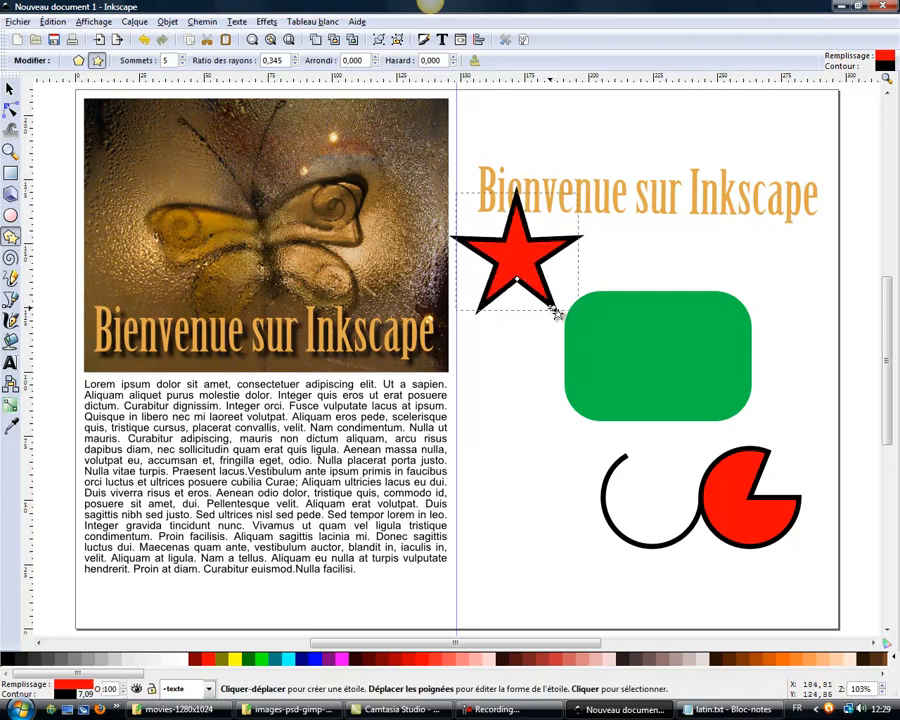
drag(560, 313, 523, 288)
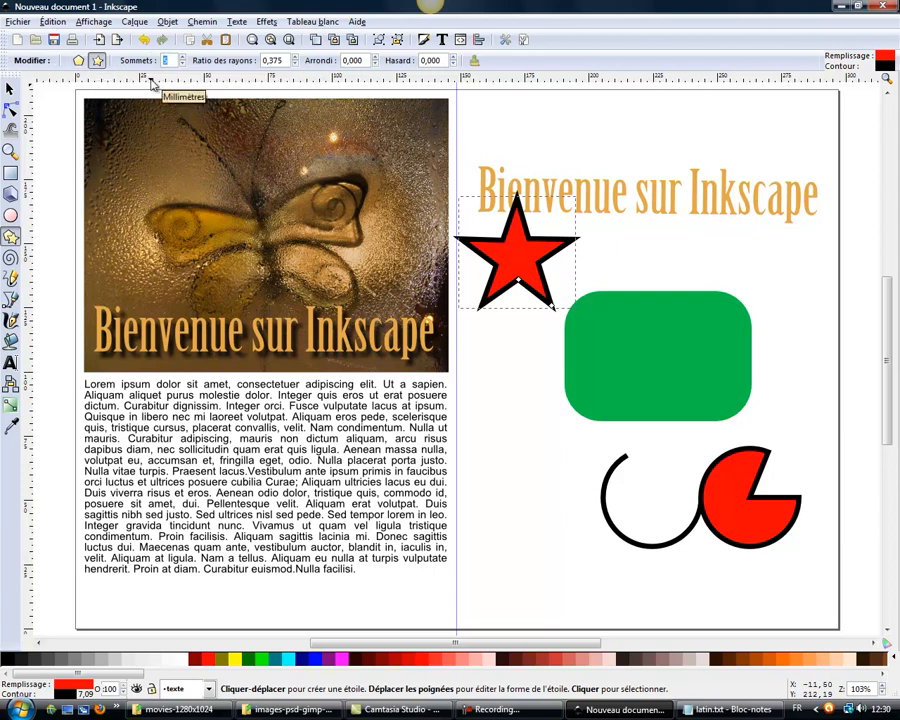
key(Return)
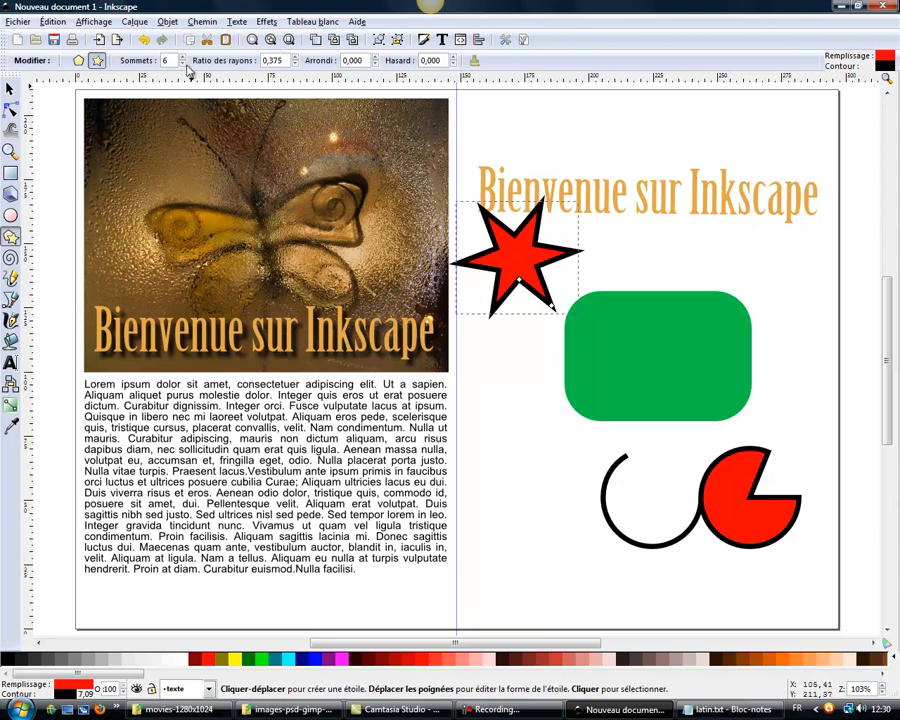
key(Return)
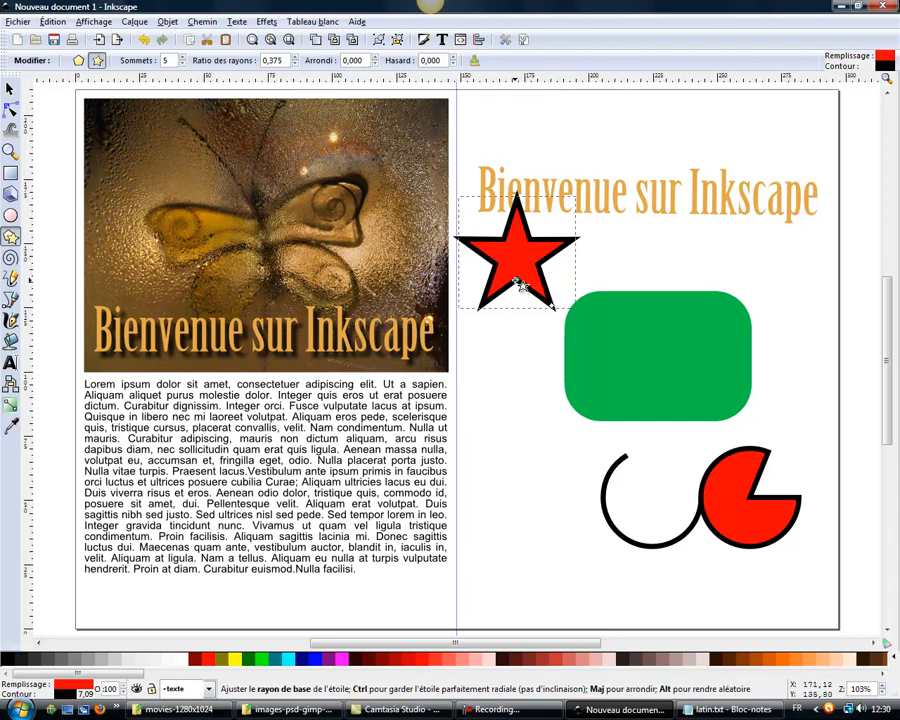
- Draw a smaller five-pointed star with a radius ratio of 0 over the first one and move it below that star
drag(521, 286, 476, 272)
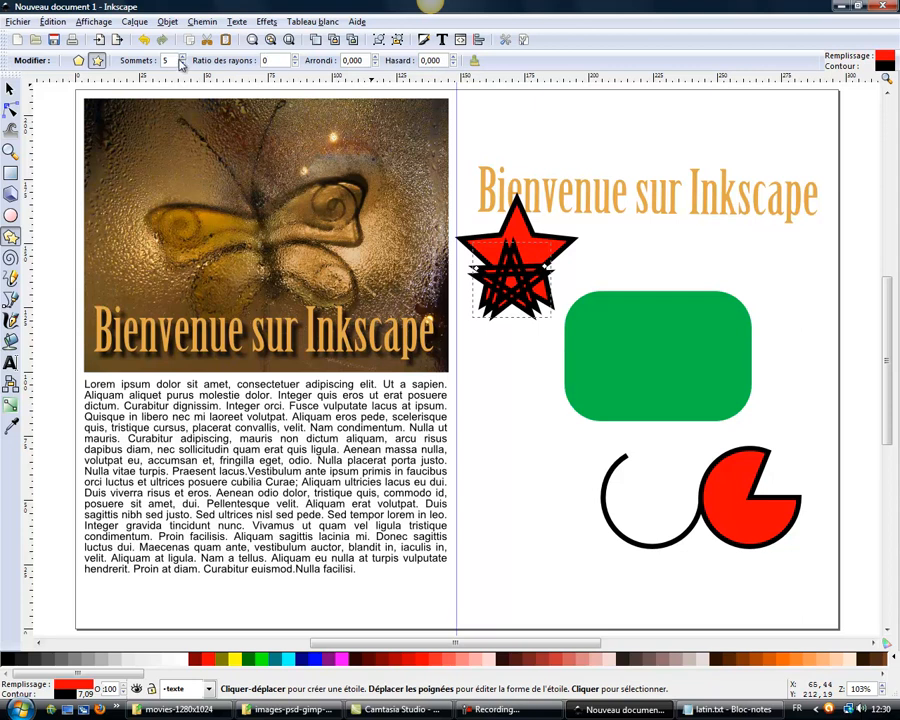
click(10, 88)
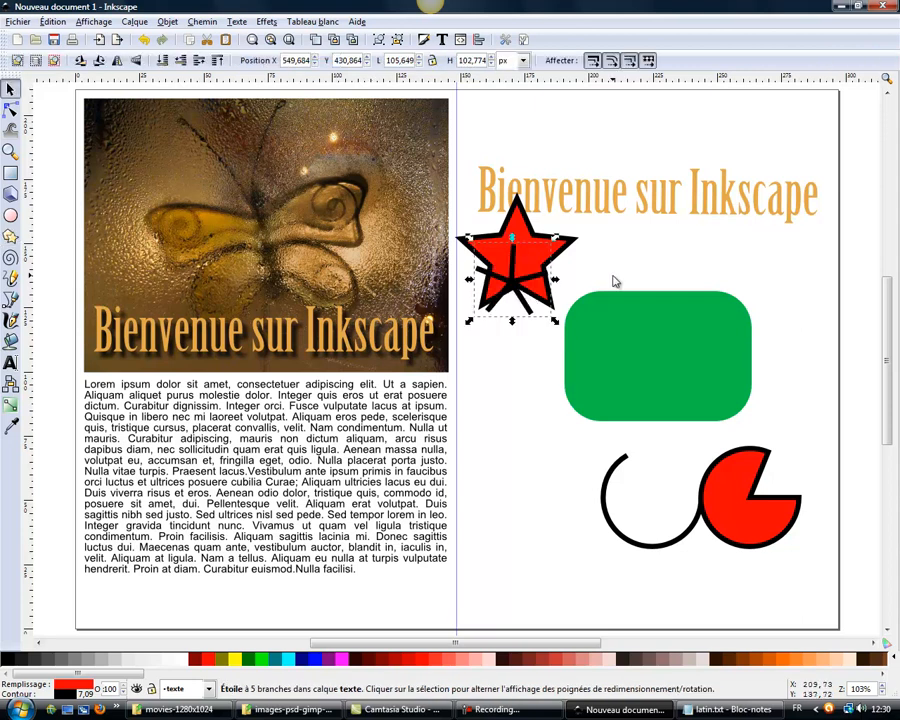
drag(527, 301, 535, 447)
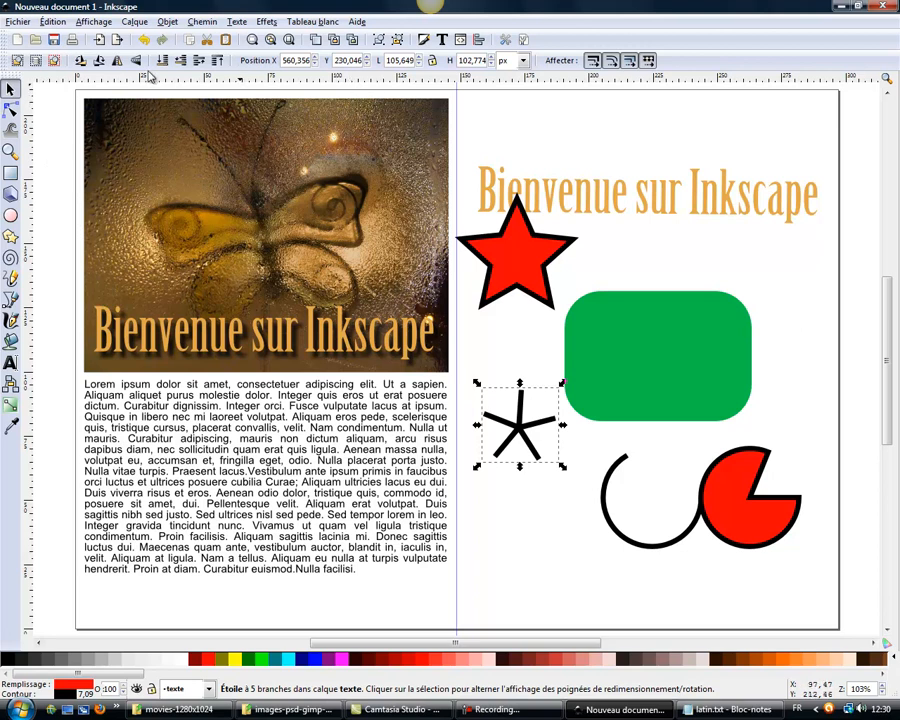
- Enlarge the spoke-like star by reshaping it with its handles, and reset its radius ratio to 0
click(10, 236)
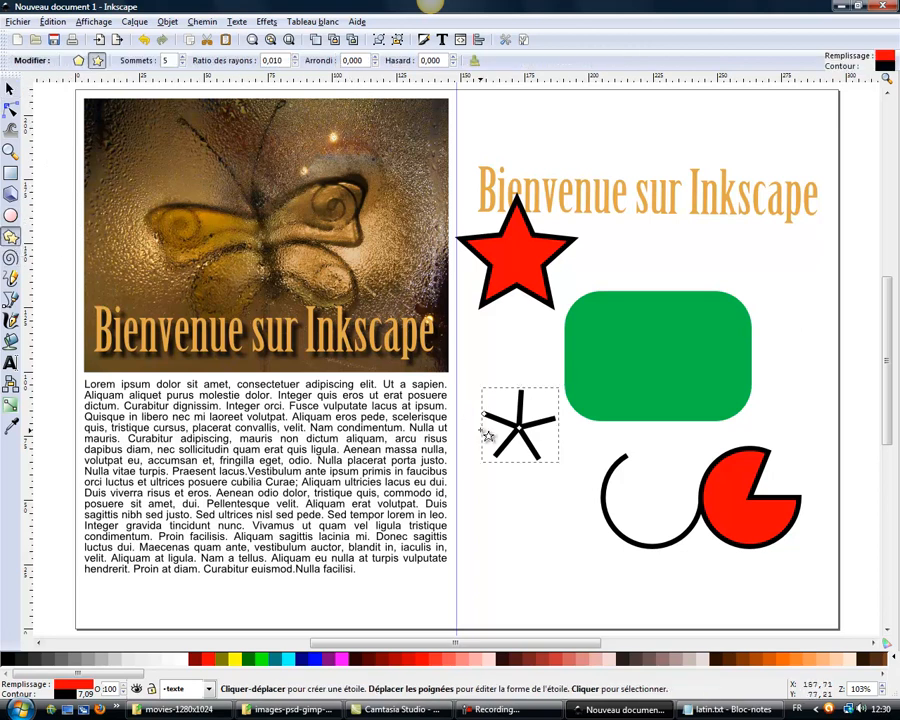
drag(529, 434, 500, 481)
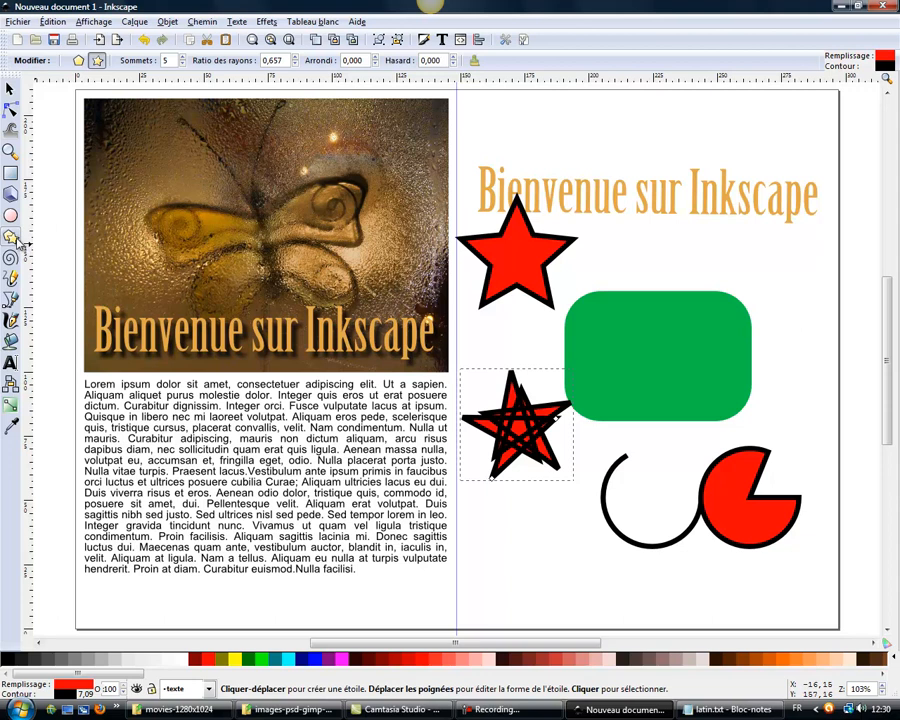
double_click(284, 60)
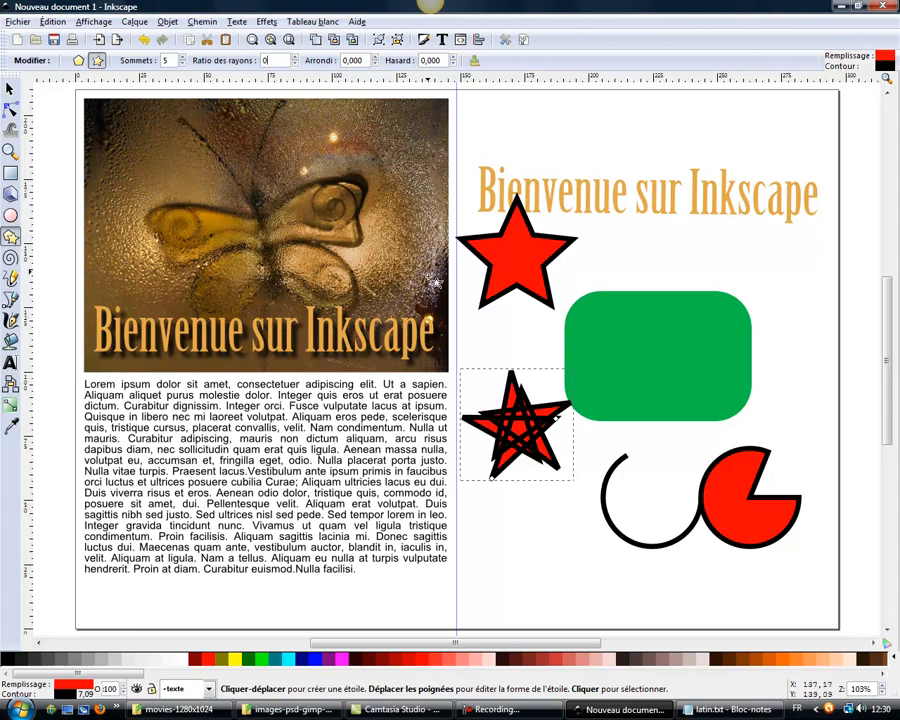
- Draw another five-pointed star with a radius ratio of about 0.34 and move it over the green rectangle's upper-right edge
drag(563, 427, 547, 441)
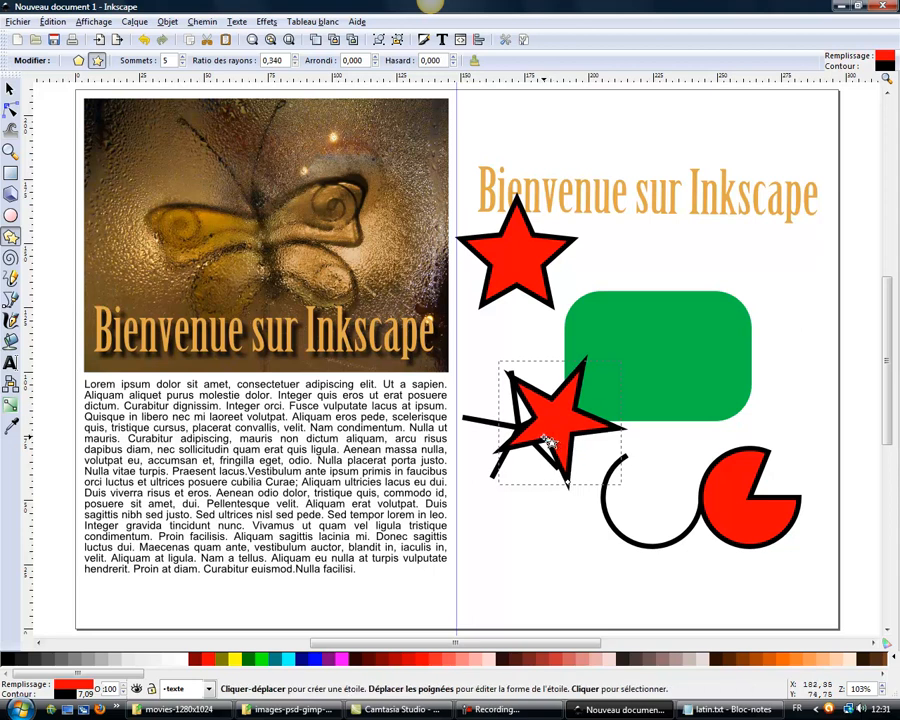
click(10, 89)
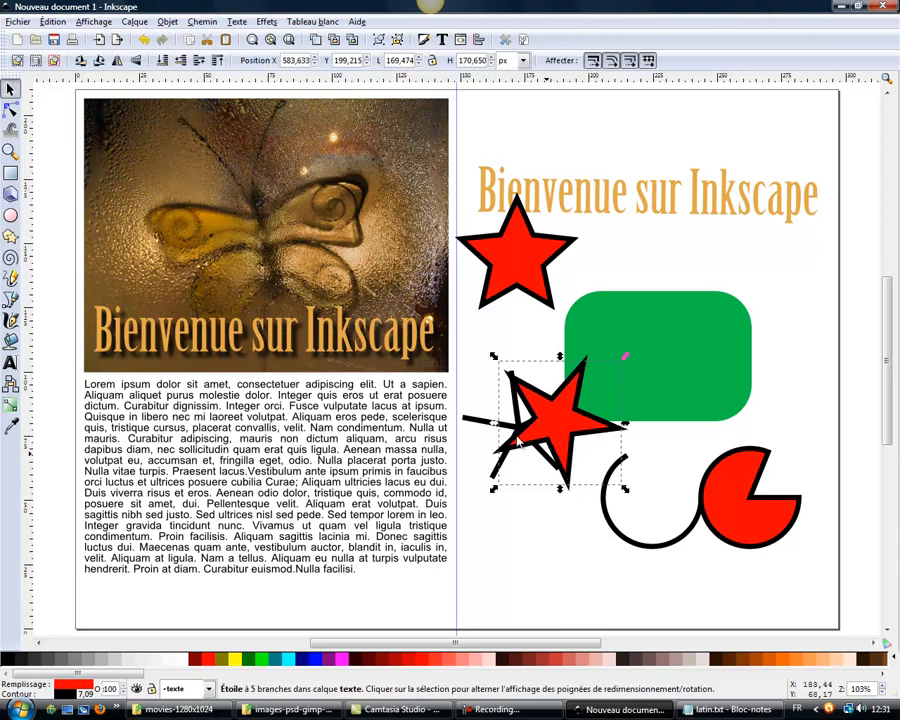
drag(570, 412, 669, 302)
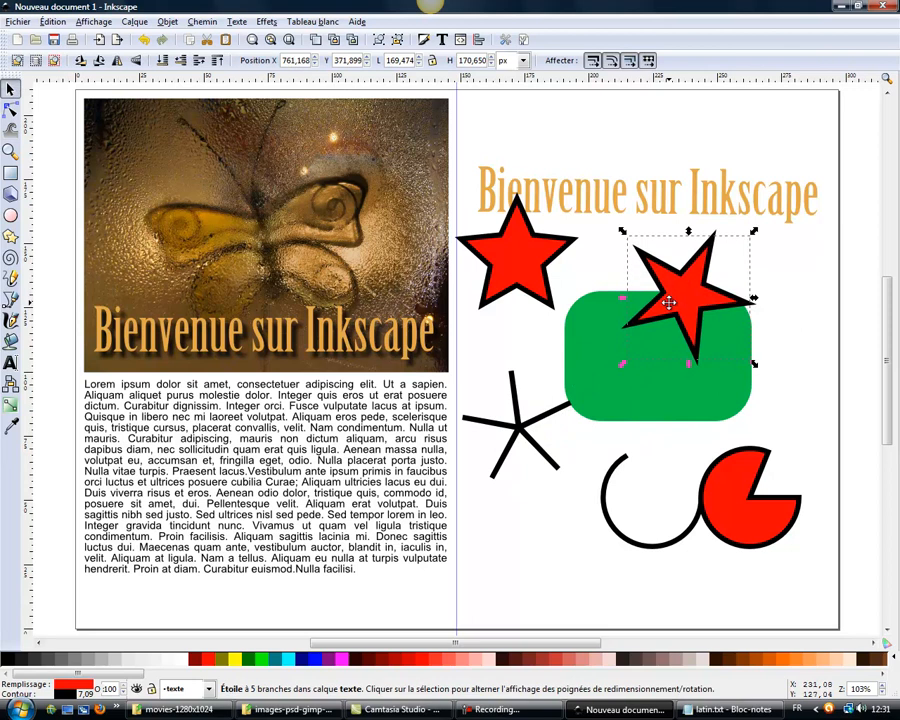
click(671, 147)
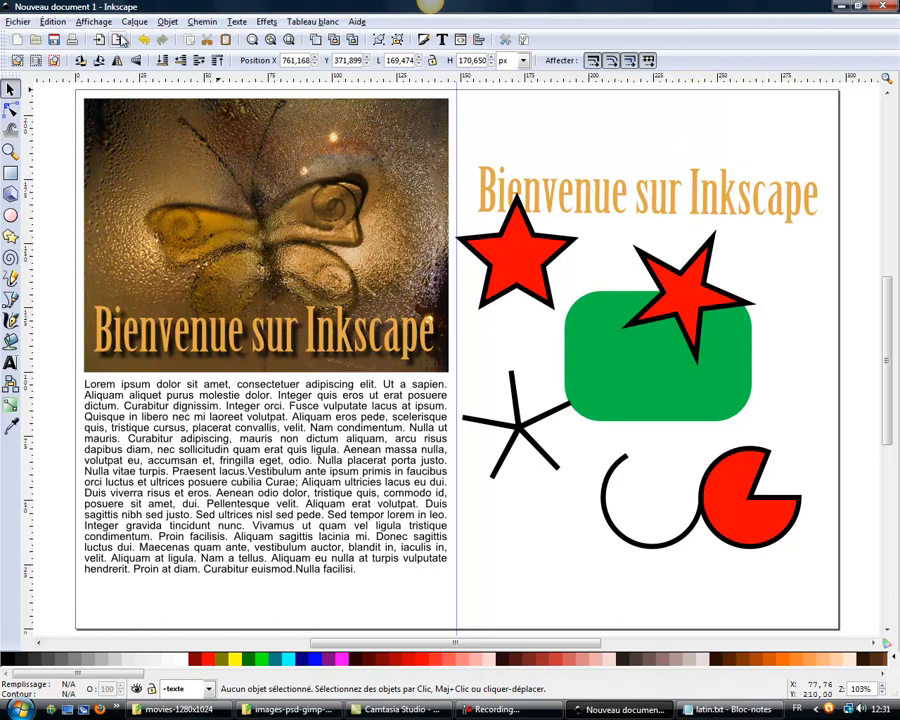
click(20, 22)
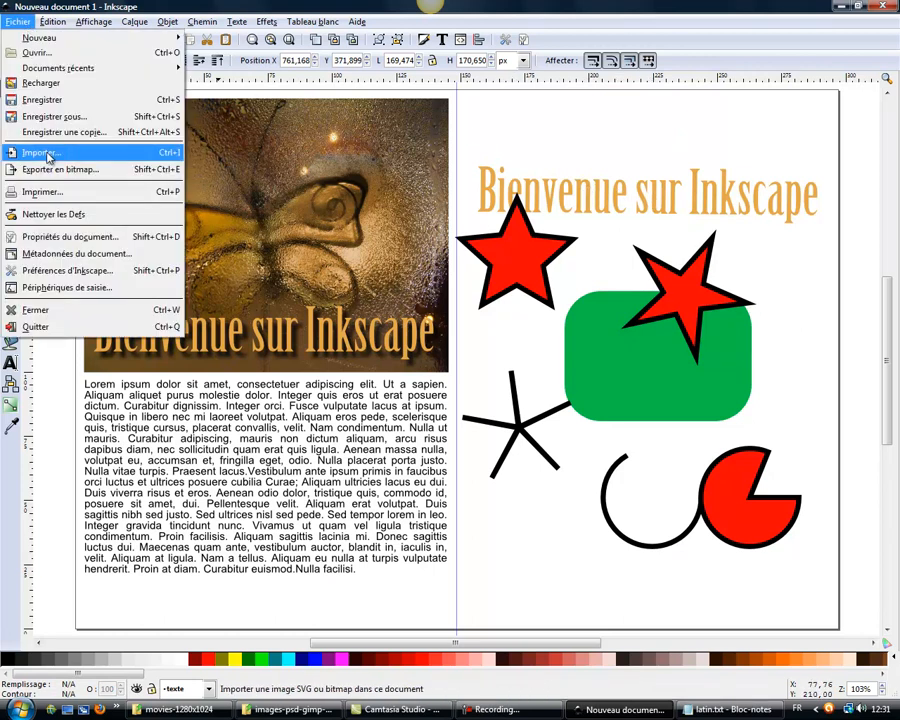
click(52, 116)
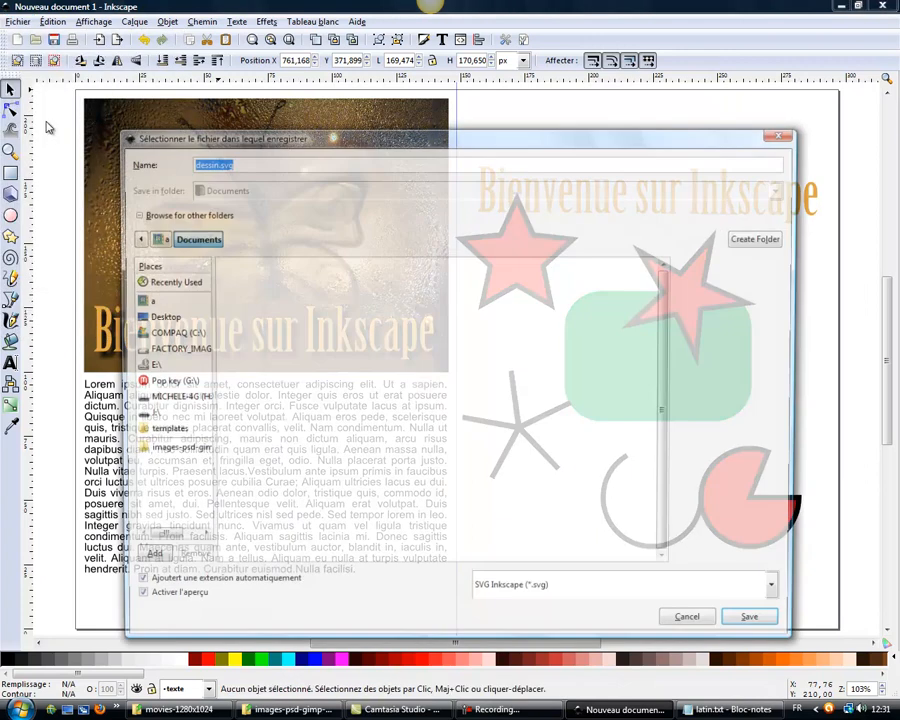
click(236, 181)
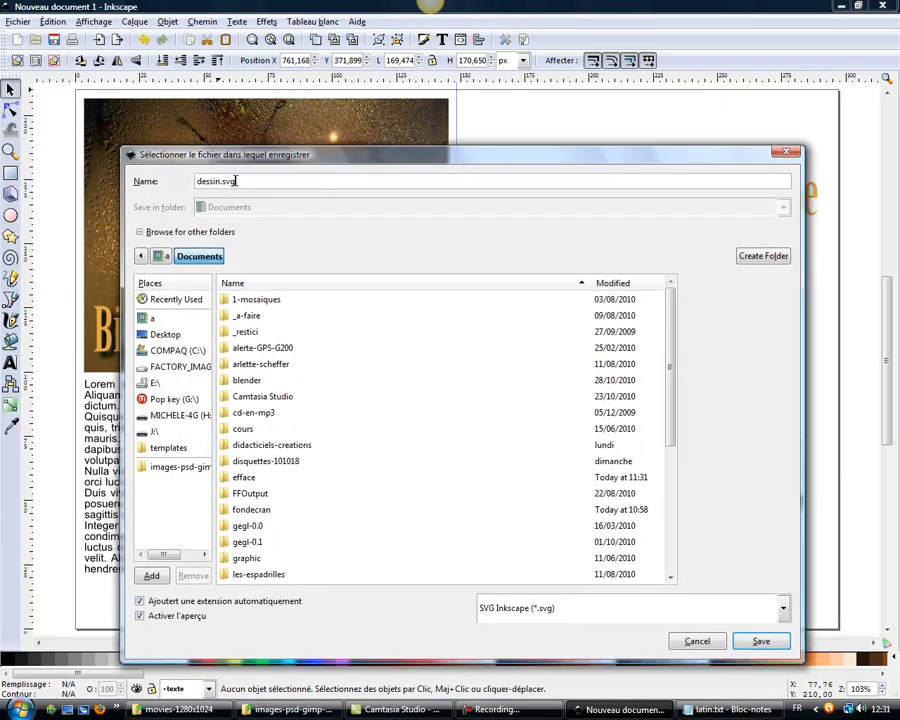
click(697, 641)
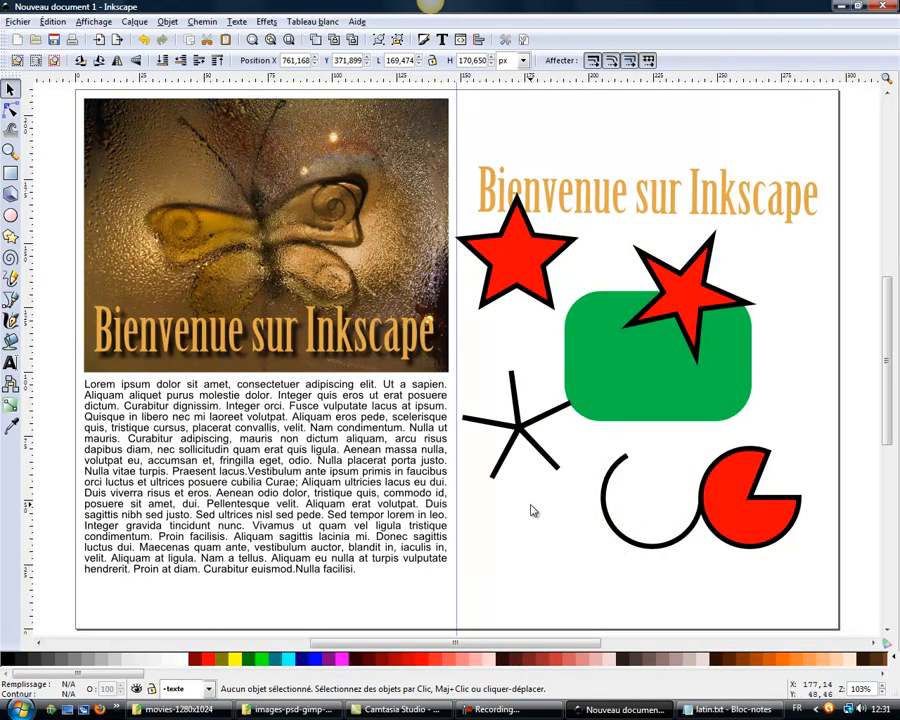
- Start a bitmap export of the document and set the export area to the whole page
click(18, 21)
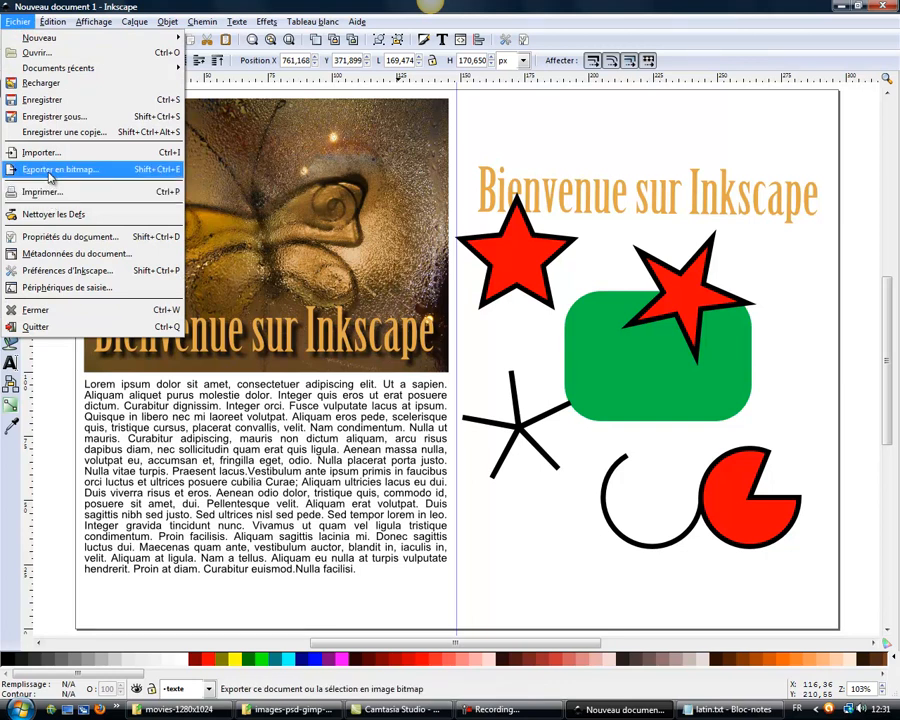
click(48, 176)
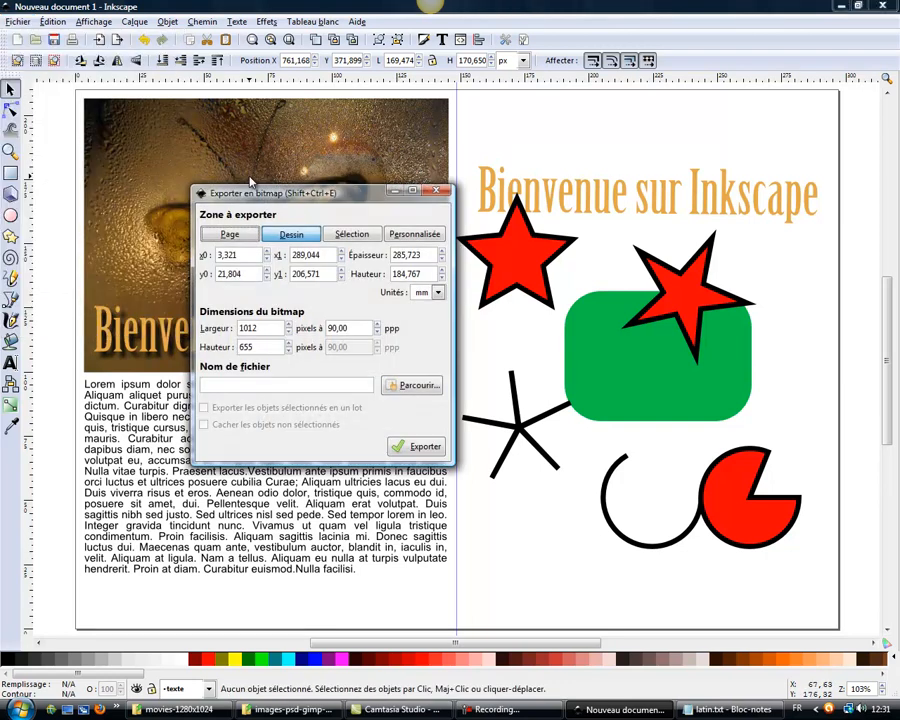
drag(305, 190, 570, 131)
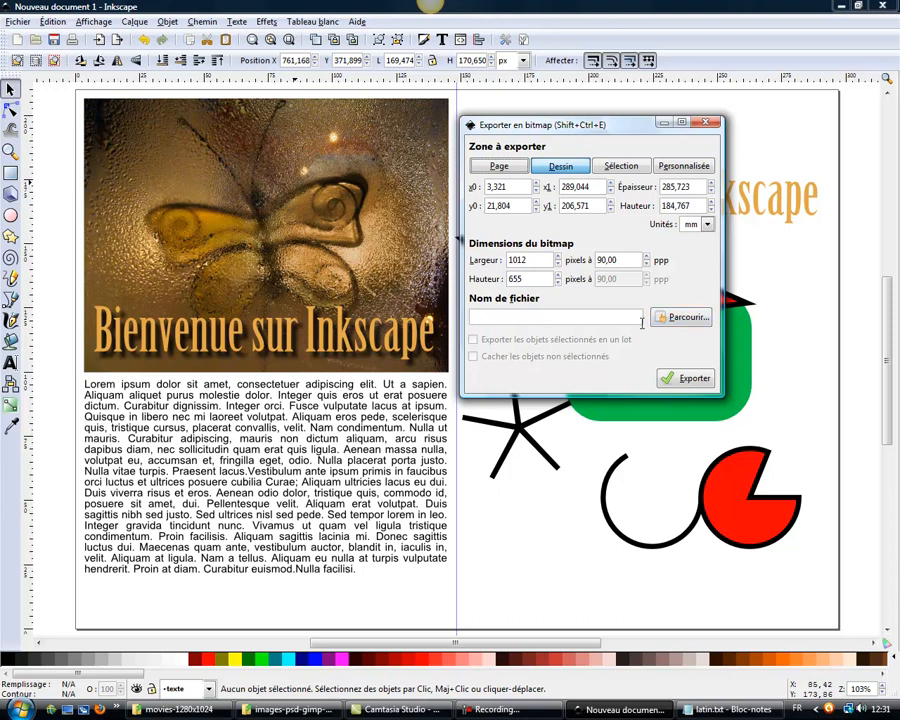
click(503, 167)
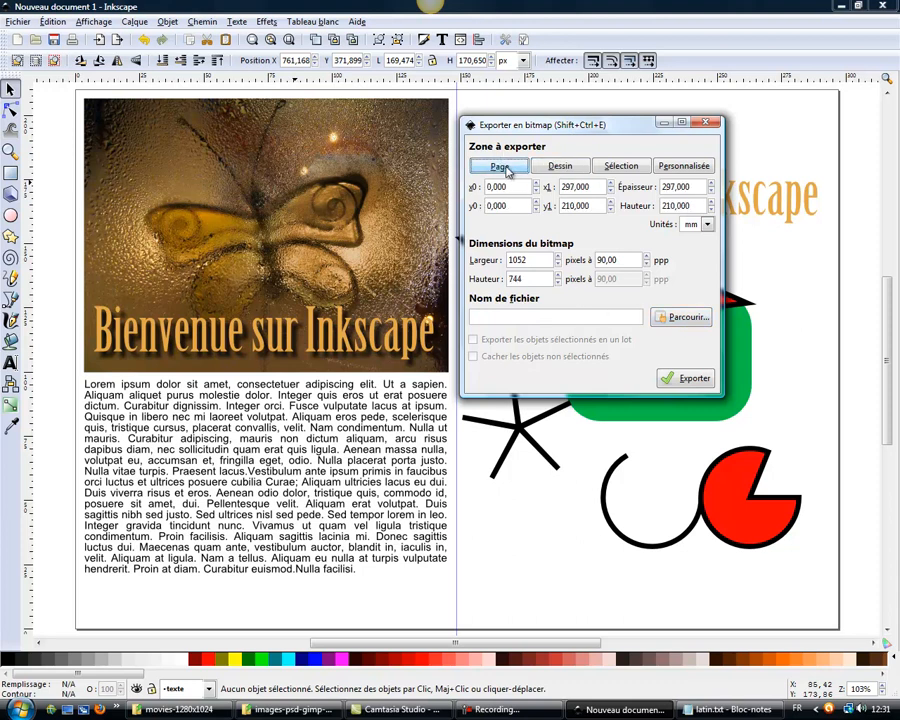
- Name the export file bienvenue in the Desktop folder and export the page as a bitmap
click(686, 318)
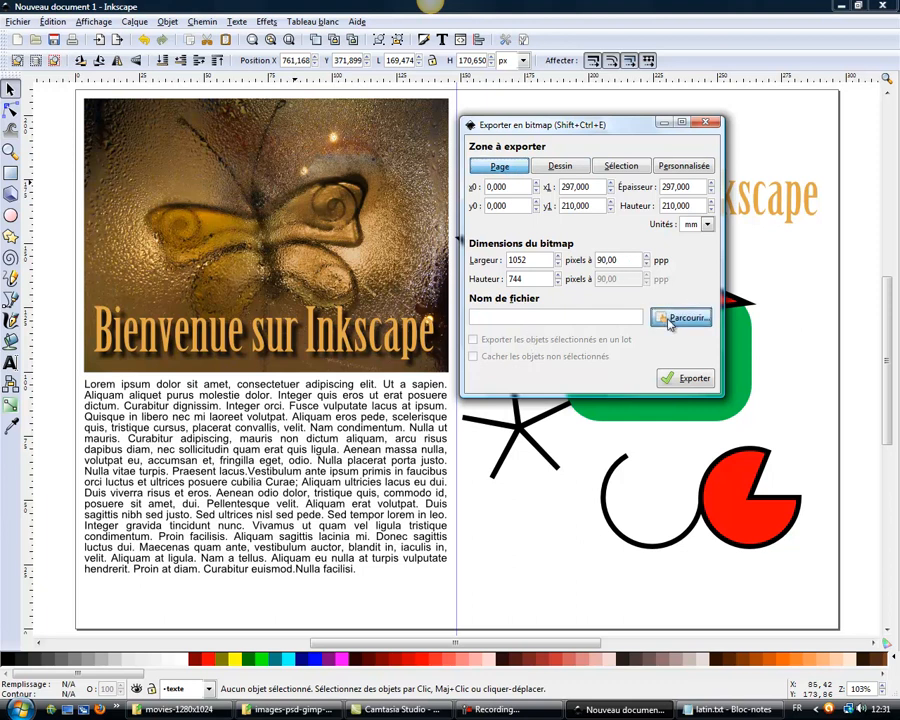
drag(426, 150, 481, 162)
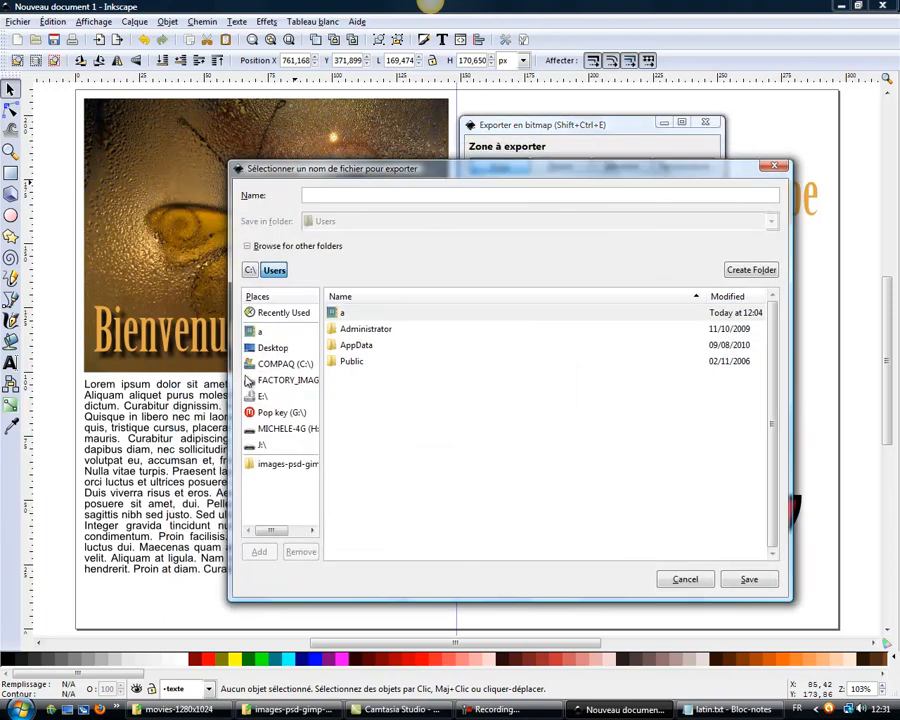
click(268, 347)
click(338, 196)
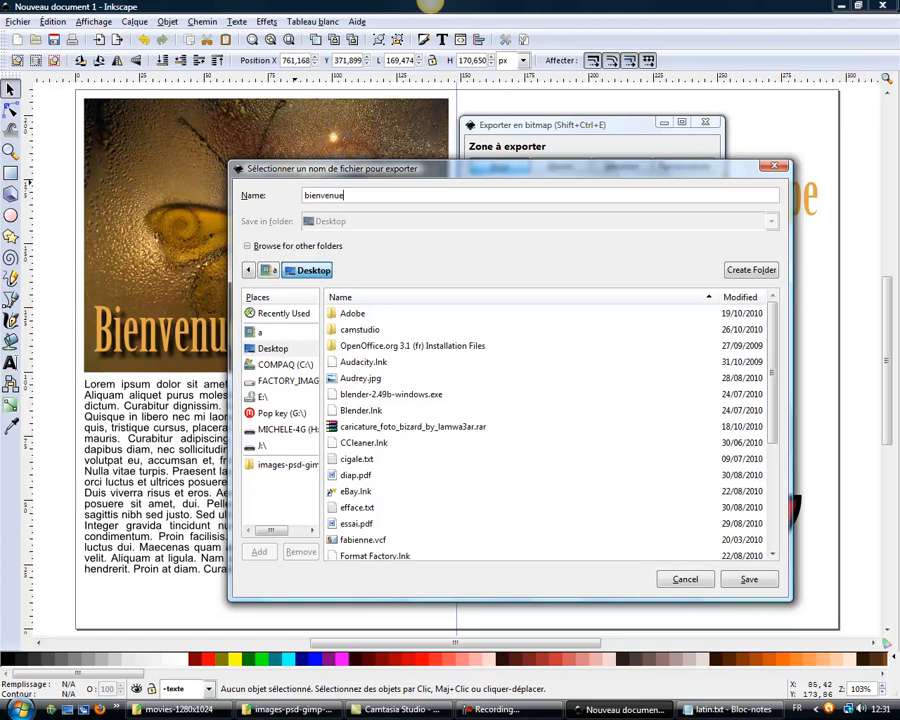
click(748, 580)
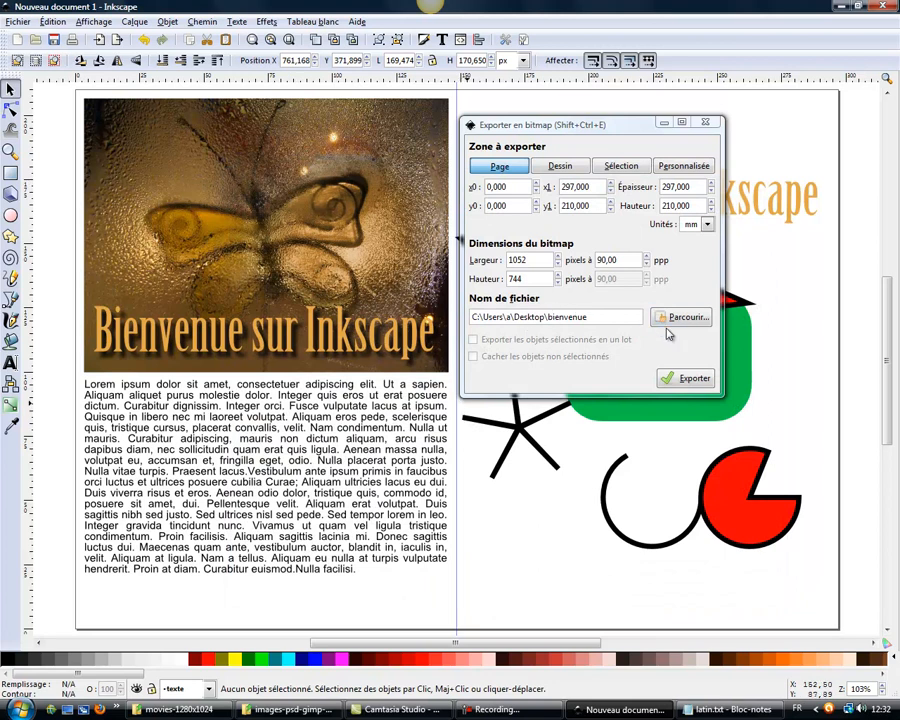
click(704, 382)
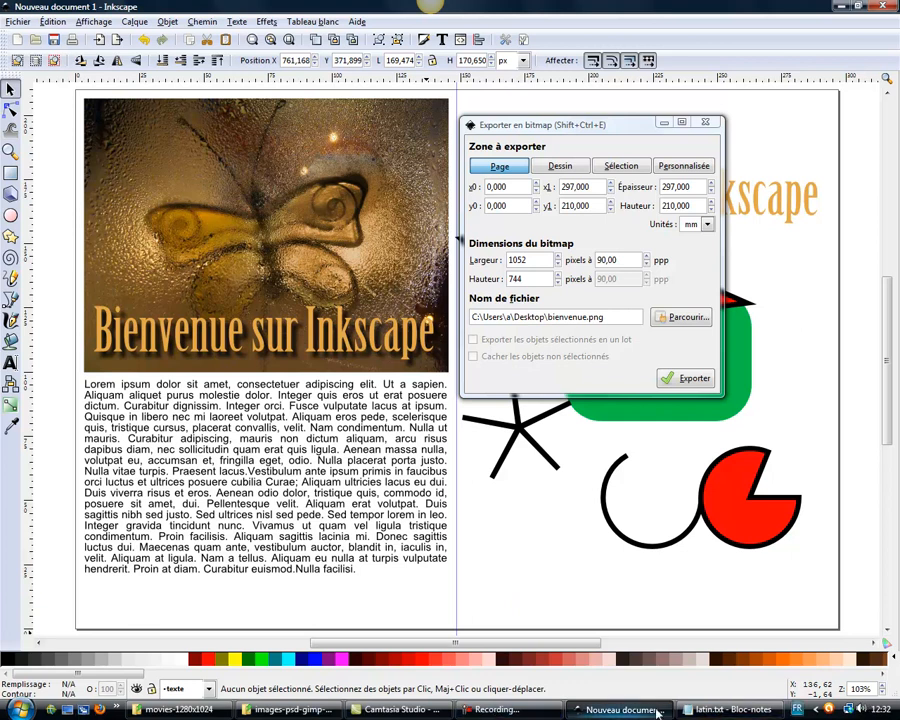
- Show the Windows desktop and open the exported bienvenue.png in the photo viewer
right_click(44, 706)
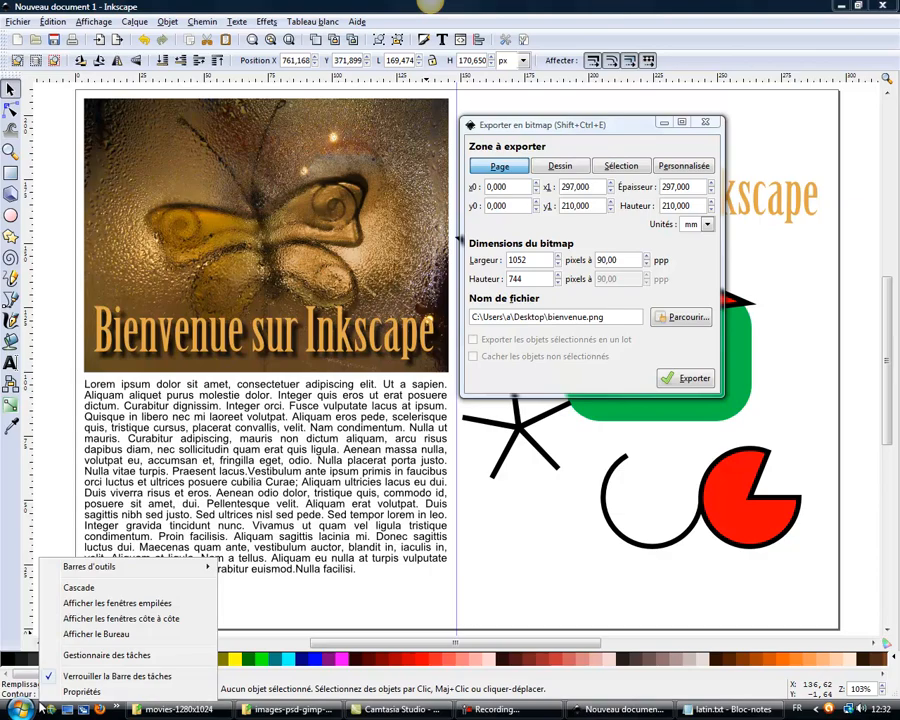
click(62, 634)
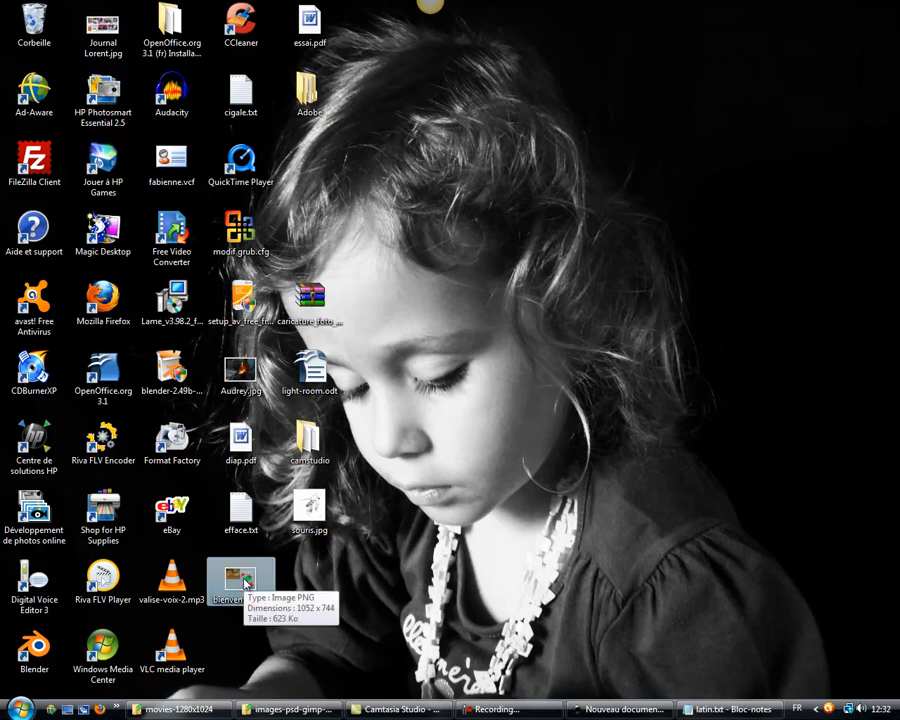
double_click(246, 583)
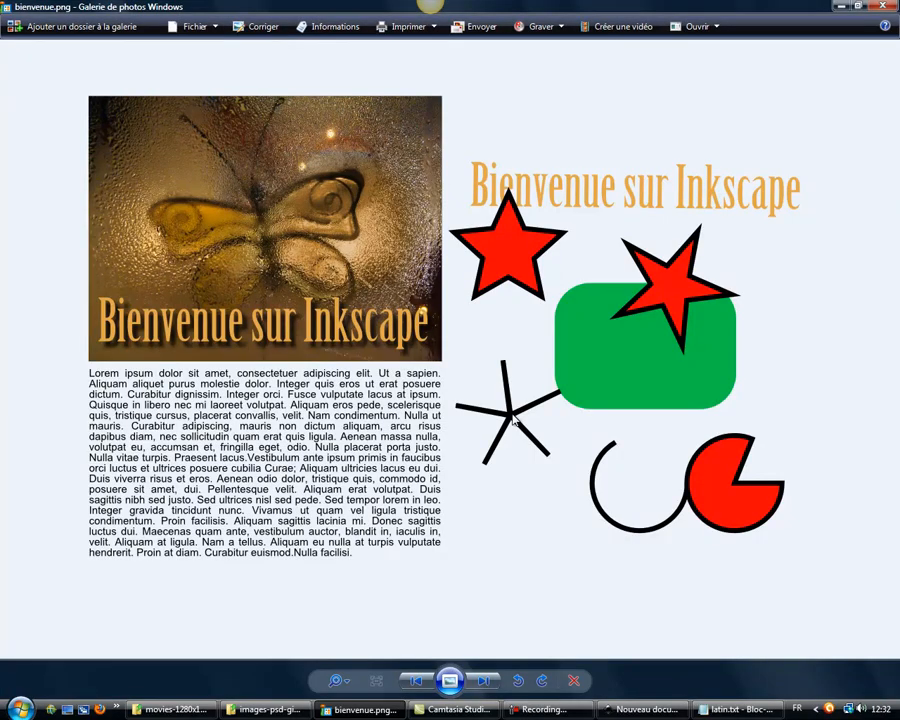